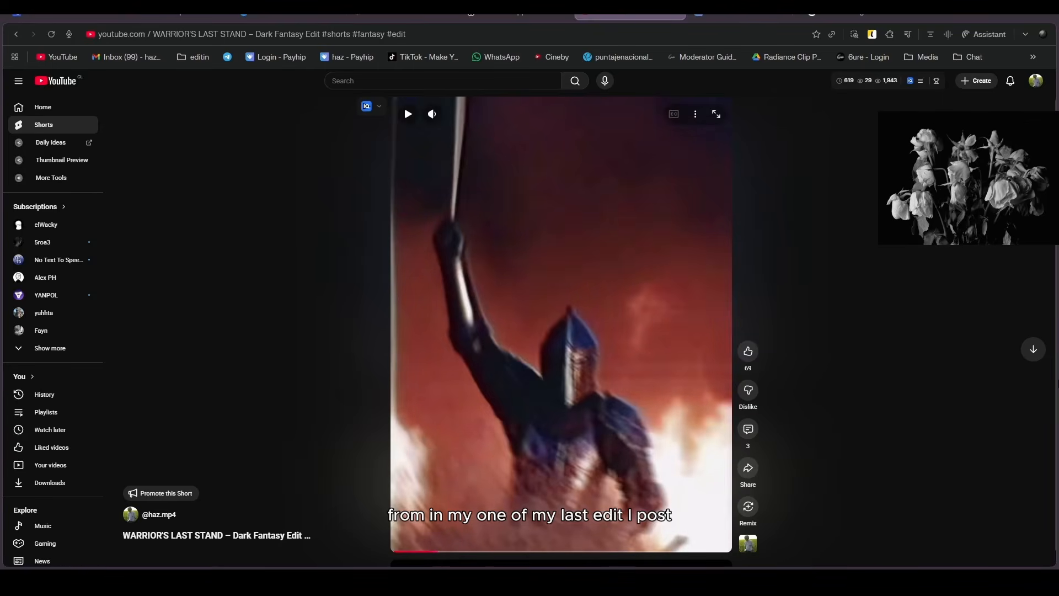
Step: Play and pause the WARRIOR'S LAST STAND short to show its opening shots
{"action": "left_click", "coordinate": [416, 551]}
{"action": "left_click", "coordinate": [566, 413]}
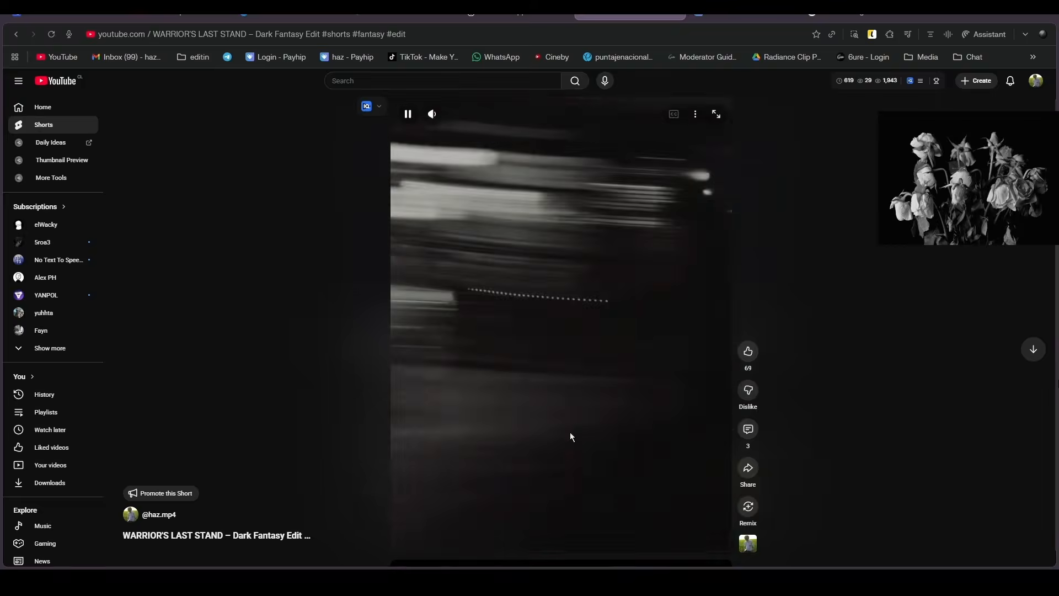
{"action": "left_click", "coordinate": [570, 432]}
{"action": "left_click", "coordinate": [617, 405]}
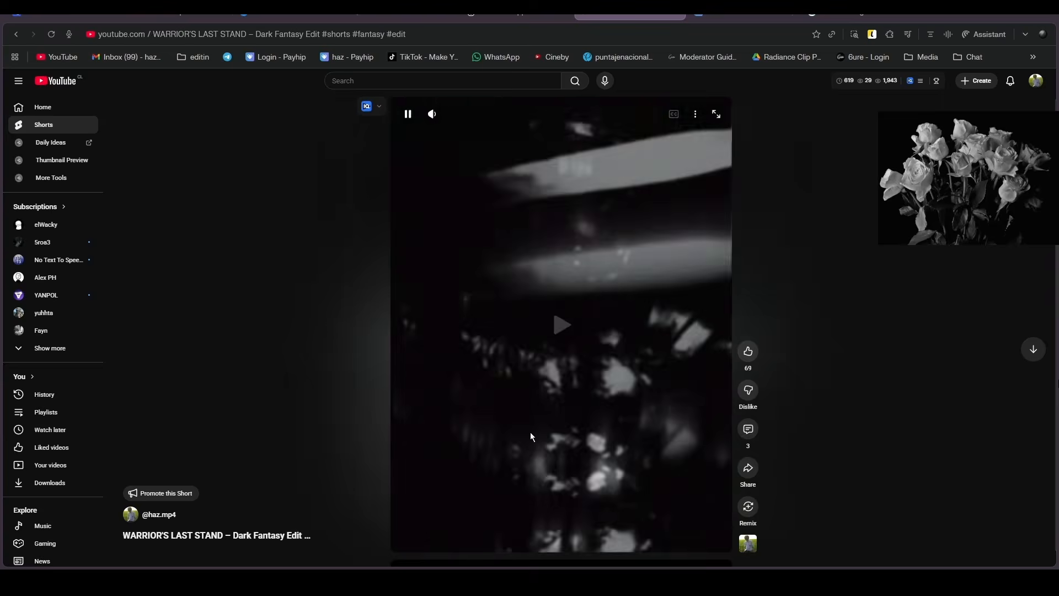
{"action": "left_click", "coordinate": [593, 432]}
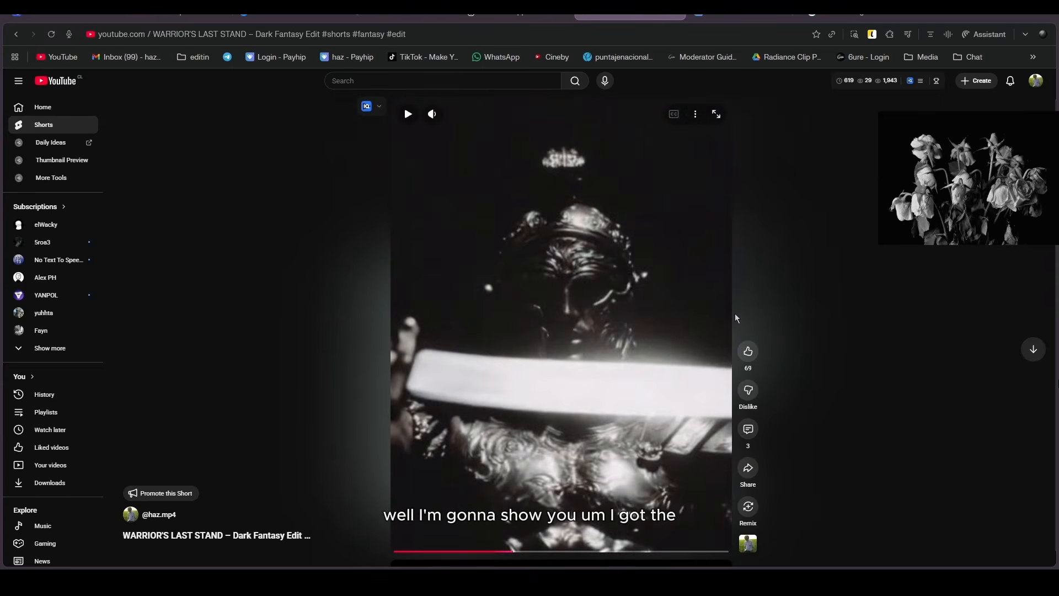
Step: Switch to the Asura Visual Archive store page on Payhip and highlight its web address
{"action": "left_click", "coordinate": [743, 15]}
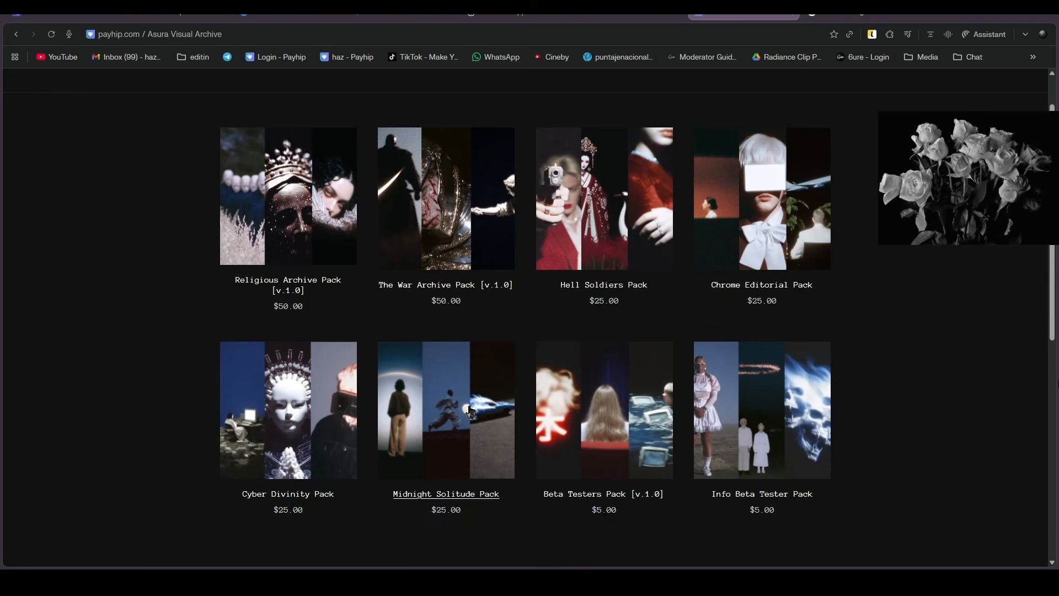
{"action": "left_click_drag", "start_coordinate": [205, 140], "coordinate": [492, 490]}
{"action": "left_click", "coordinate": [74, 232]}
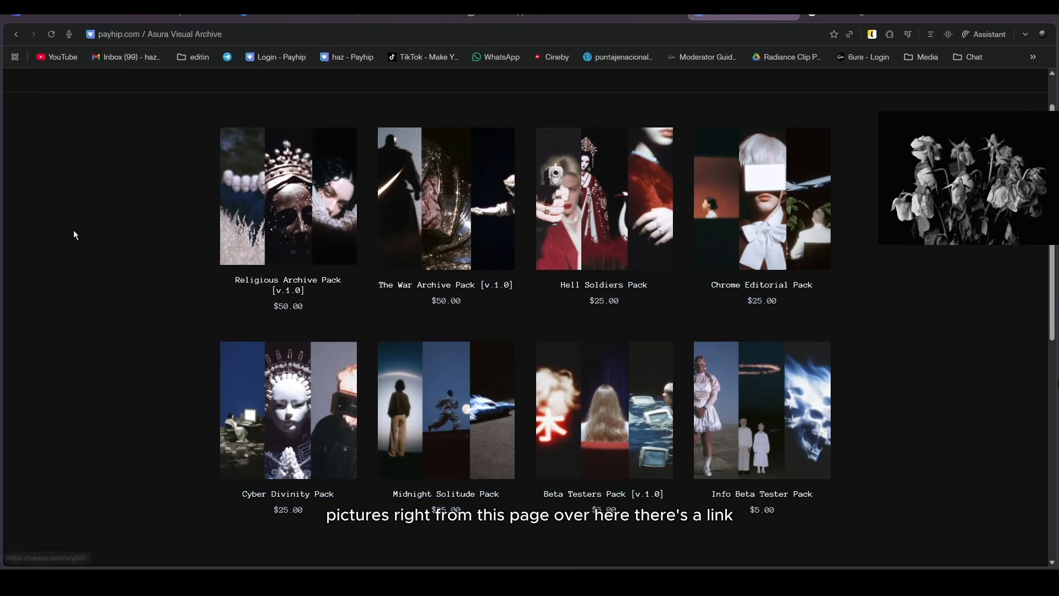
{"action": "left_click", "coordinate": [311, 31]}
{"action": "left_click_drag", "start_coordinate": [99, 34], "coordinate": [170, 33]}
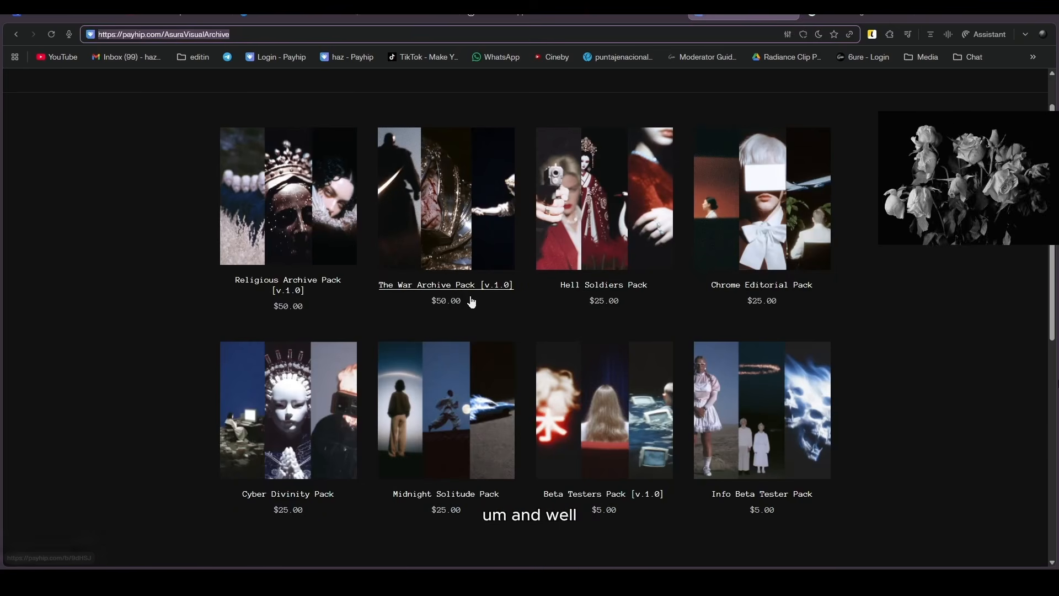
Step: Open The War Archive Pack [v.1.0] product page and look over its description and specs
{"action": "scroll", "coordinate": [471, 300], "scroll_direction": "down", "scroll_amount": 3}
{"action": "scroll", "coordinate": [463, 325], "scroll_direction": "up", "scroll_amount": 4}
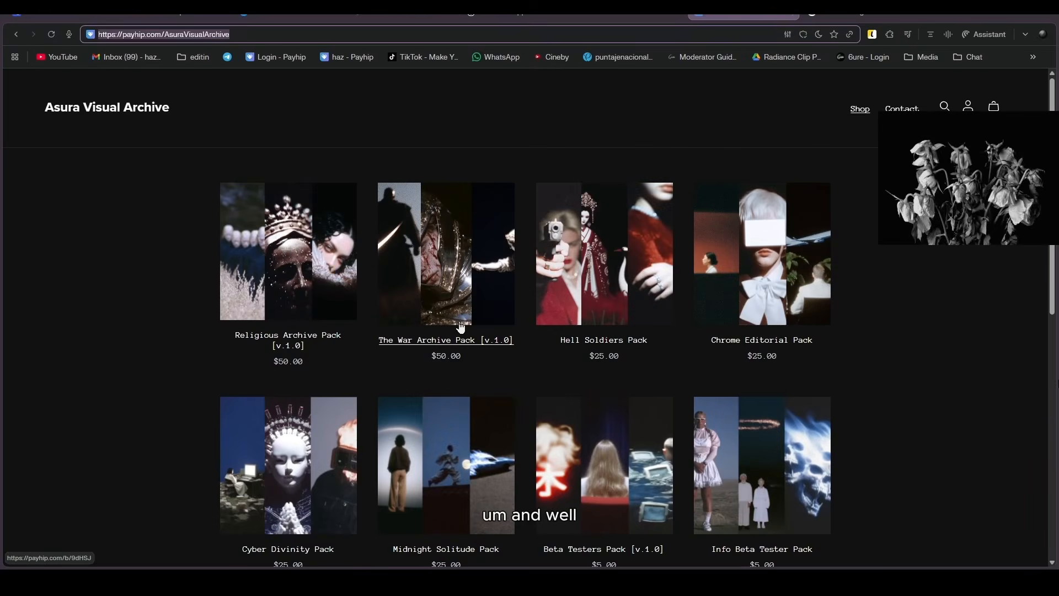
{"action": "left_click", "coordinate": [463, 327]}
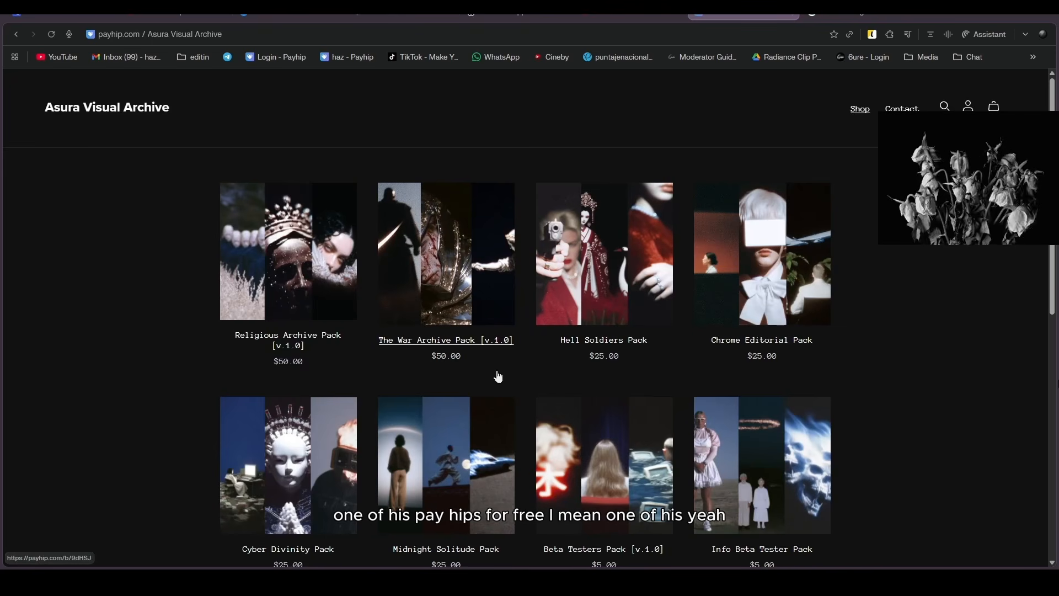
{"action": "left_click", "coordinate": [375, 339]}
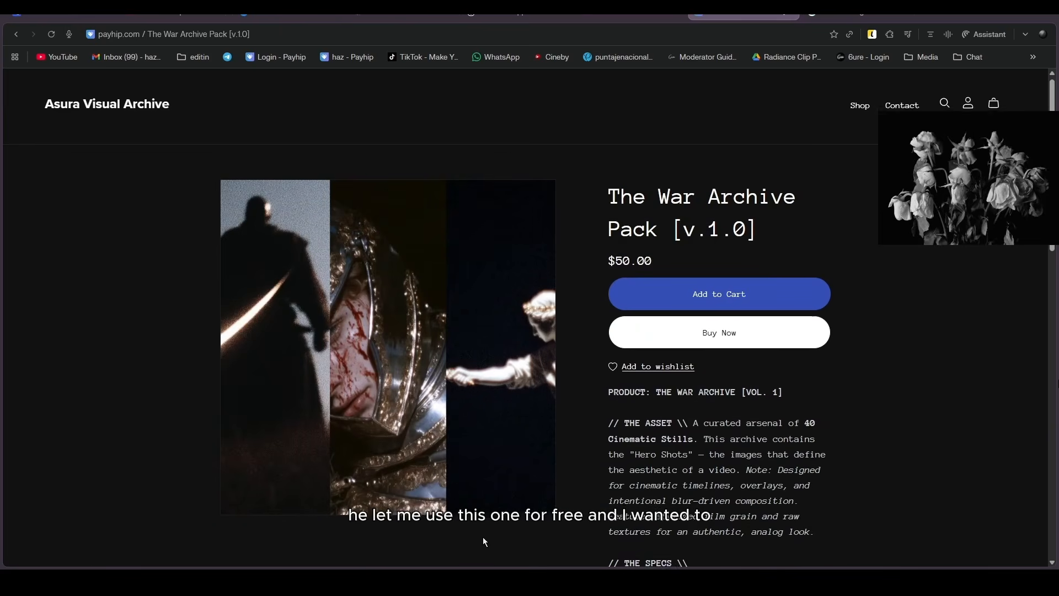
{"action": "scroll", "coordinate": [482, 537], "scroll_direction": "down", "scroll_amount": 3}
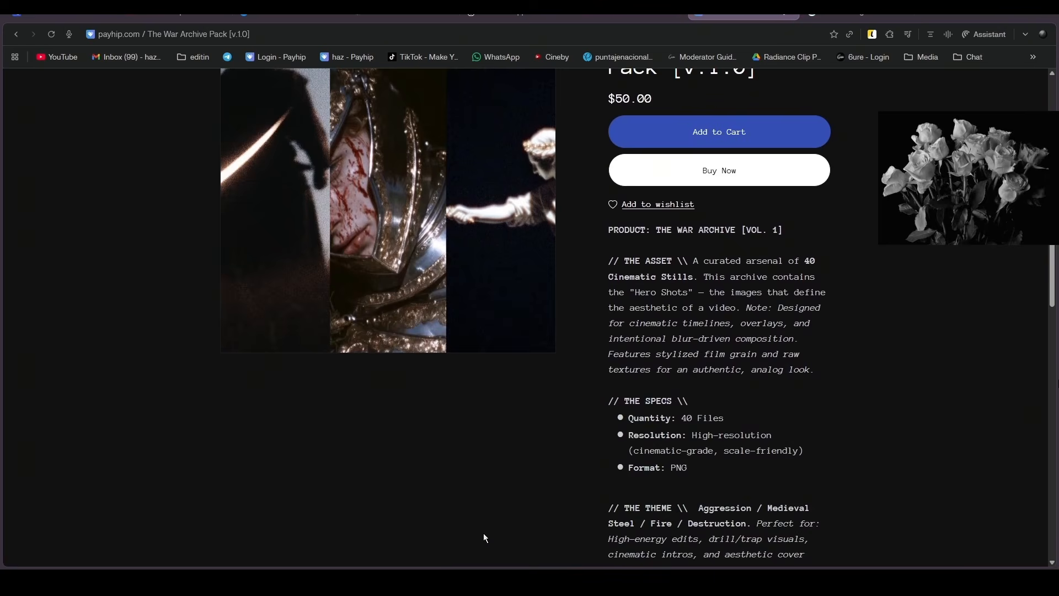
{"action": "scroll", "coordinate": [592, 325], "scroll_direction": "up", "scroll_amount": 3}
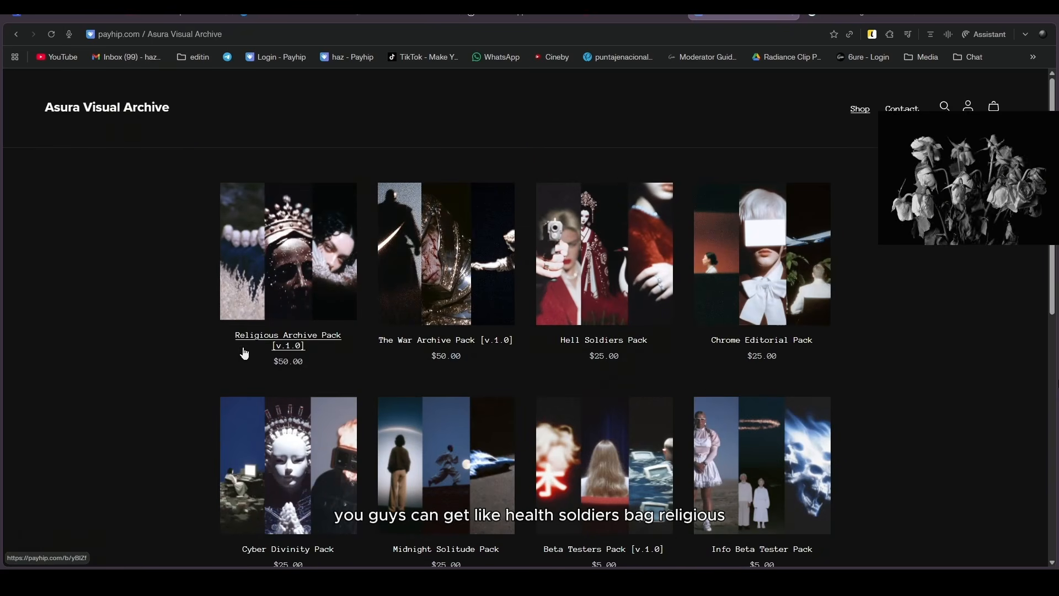
Step: Browse the other image packs in the Asura Visual Archive shop listing
{"action": "left_click_drag", "start_coordinate": [244, 353], "coordinate": [263, 340]}
{"action": "scroll", "coordinate": [842, 385], "scroll_direction": "down", "scroll_amount": 4}
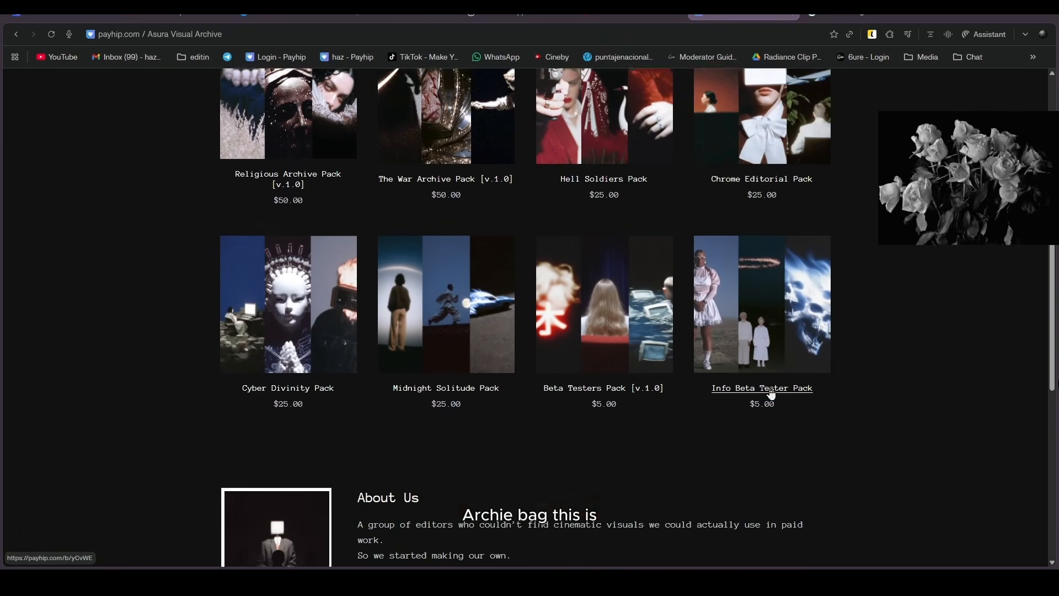
{"action": "scroll", "coordinate": [712, 253], "scroll_direction": "up", "scroll_amount": 4}
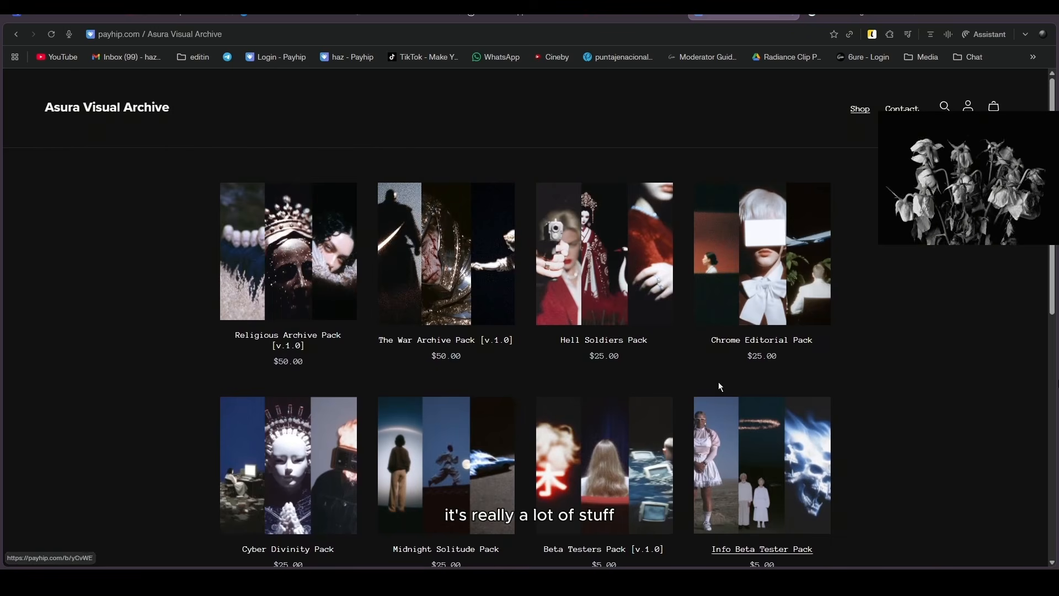
{"action": "scroll", "coordinate": [598, 362], "scroll_direction": "down", "scroll_amount": 5}
{"action": "scroll", "coordinate": [568, 486], "scroll_direction": "up", "scroll_amount": 4}
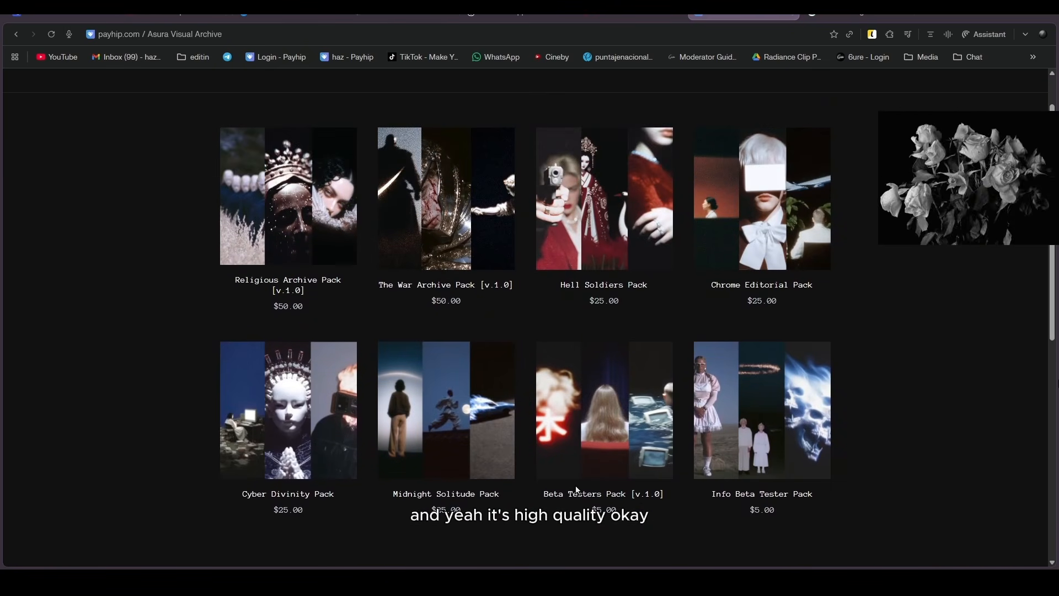
Step: Switch to After Effects and preview the Wayne Shorter - Yes or No composition from its first frame
{"action": "left_click", "coordinate": [634, 529]}
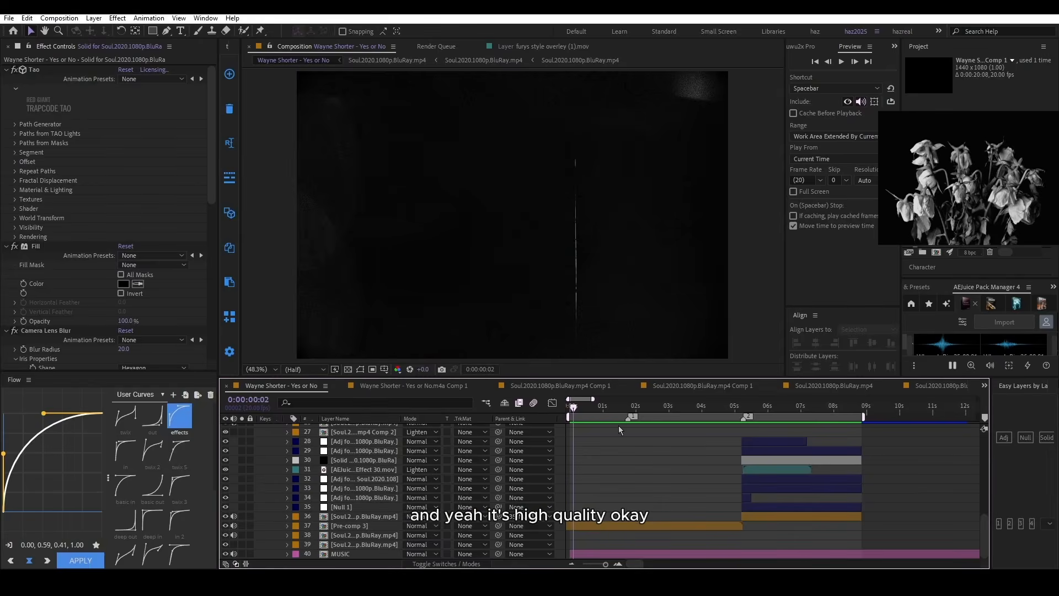
{"action": "mouse_move", "coordinate": [573, 415]}
{"action": "left_mouse_down"}
{"action": "mouse_move", "coordinate": [553, 415]}
{"action": "mouse_move", "coordinate": [584, 418]}
{"action": "mouse_move", "coordinate": [568, 420]}
{"action": "left_mouse_up"}
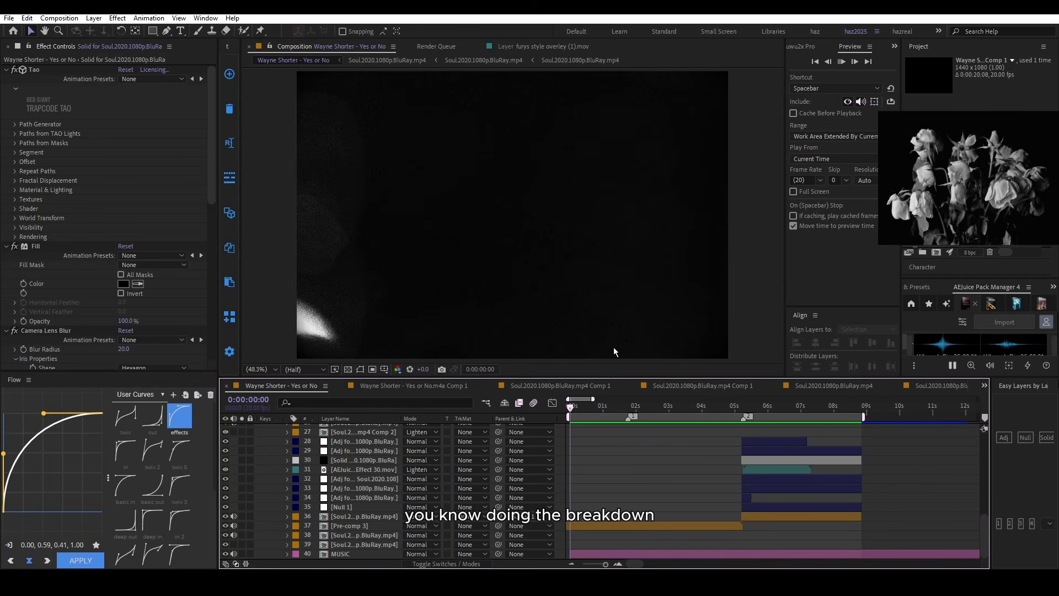
{"action": "key", "text": "space"}
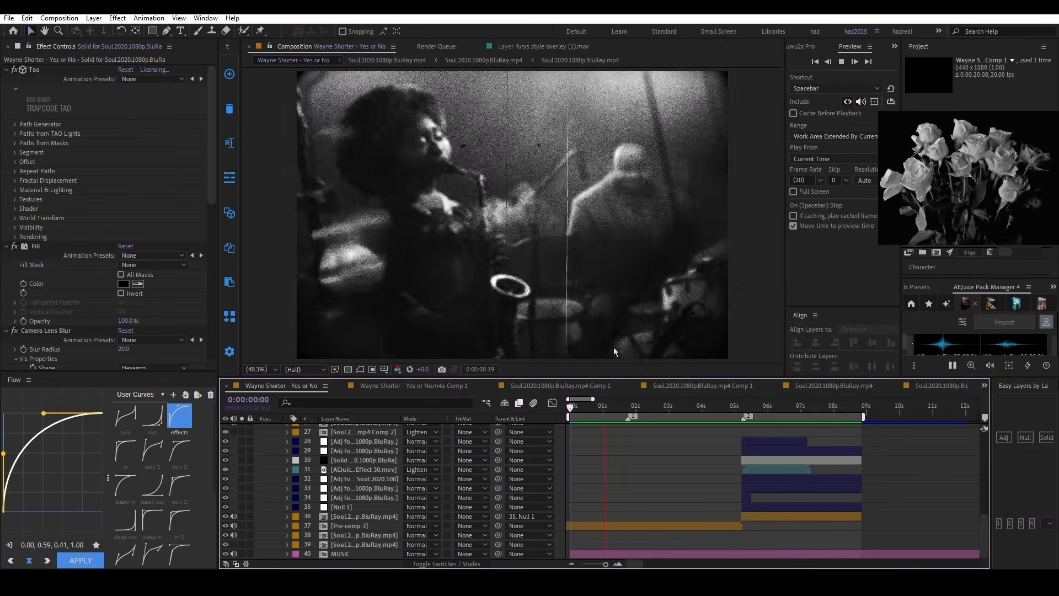
{"action": "key", "text": "space"}
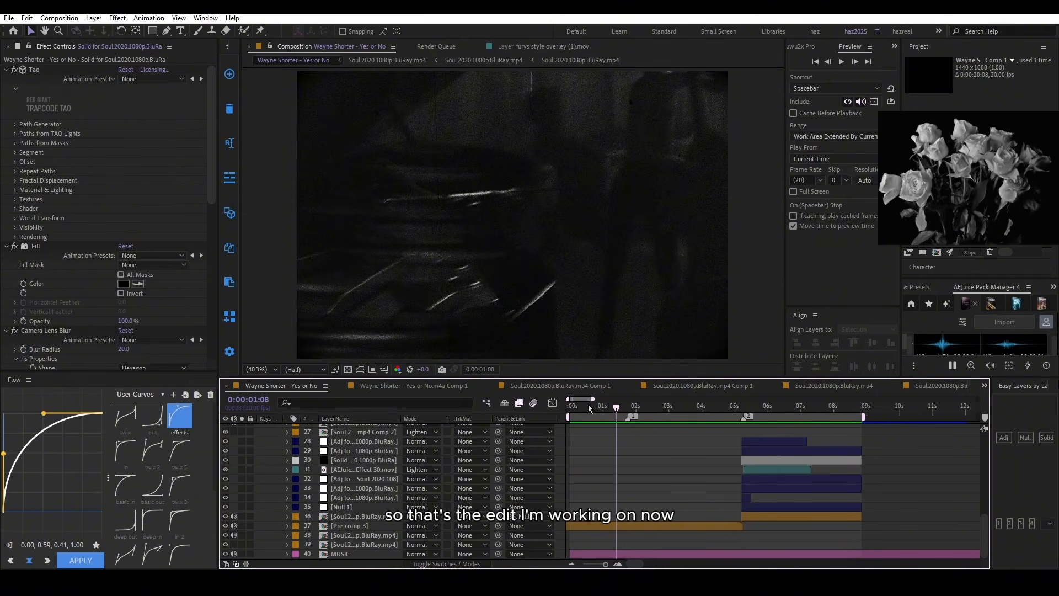
Step: Move the playhead to 0:00:01:16 and hide the black-and-white look layered over the whole edit
{"action": "left_click_drag", "start_coordinate": [604, 408], "coordinate": [630, 411]}
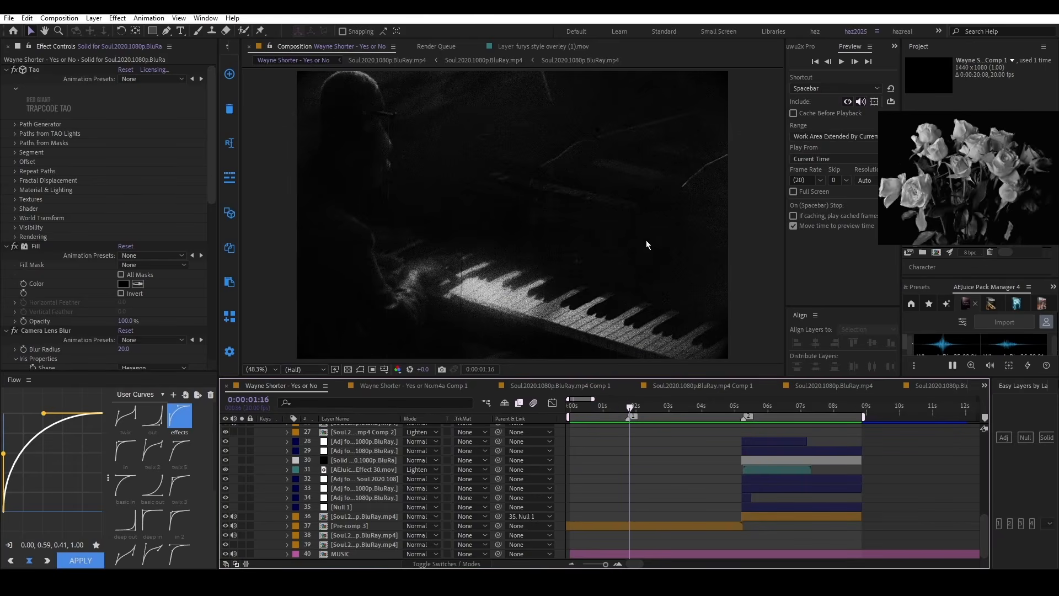
{"action": "scroll", "coordinate": [294, 459], "scroll_direction": "up", "scroll_amount": 8}
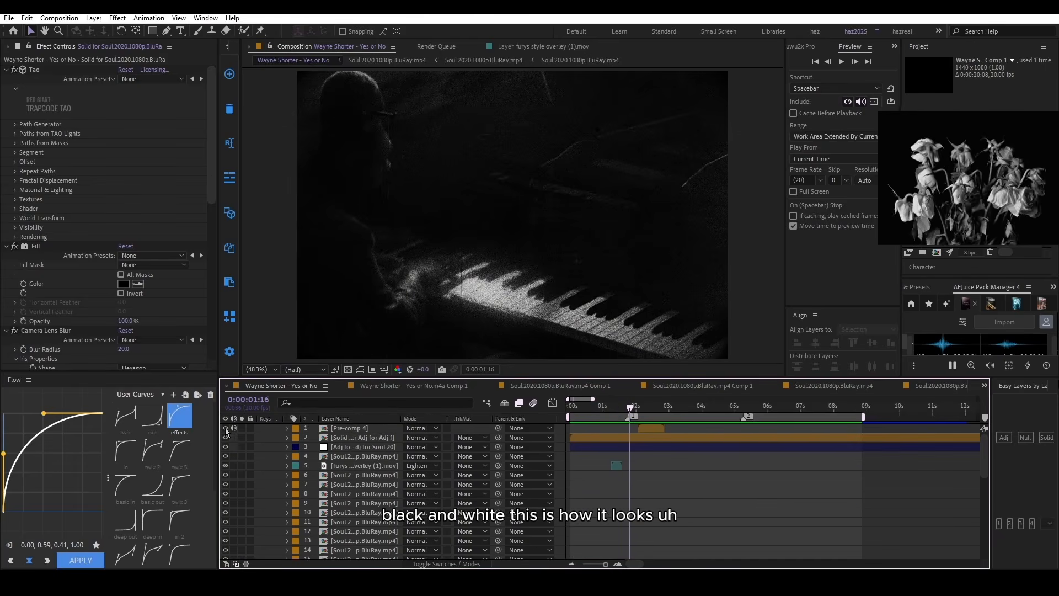
{"action": "left_click", "coordinate": [225, 453]}
Step: Preview the colour version of the edit from the first frame and scrub through its opening
{"action": "scroll", "coordinate": [630, 492], "scroll_direction": "down", "scroll_amount": 5}
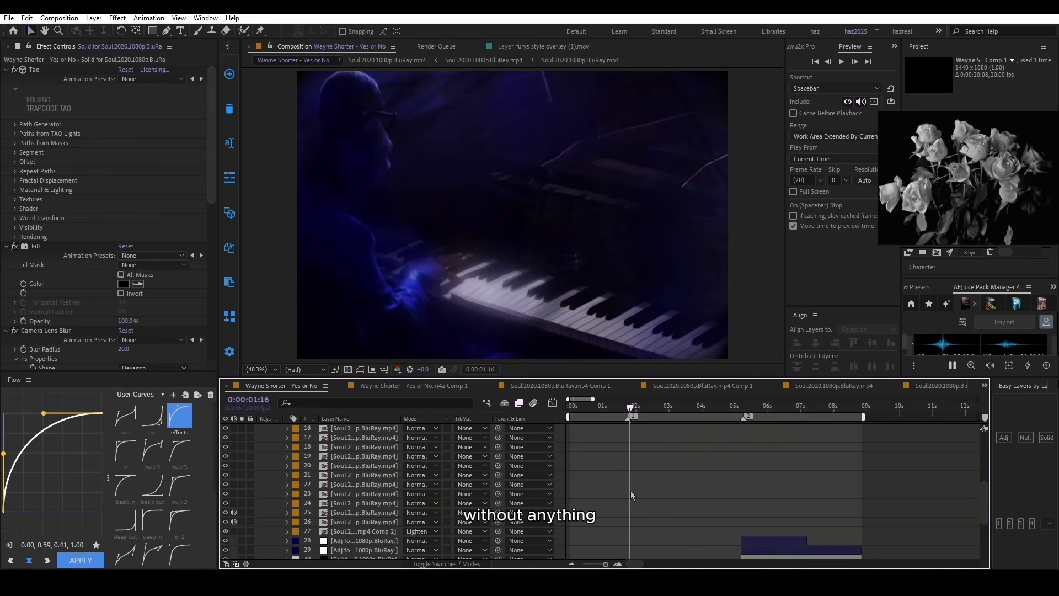
{"action": "scroll", "coordinate": [629, 492], "scroll_direction": "down", "scroll_amount": 4}
{"action": "left_click_drag", "start_coordinate": [600, 409], "coordinate": [548, 408]}
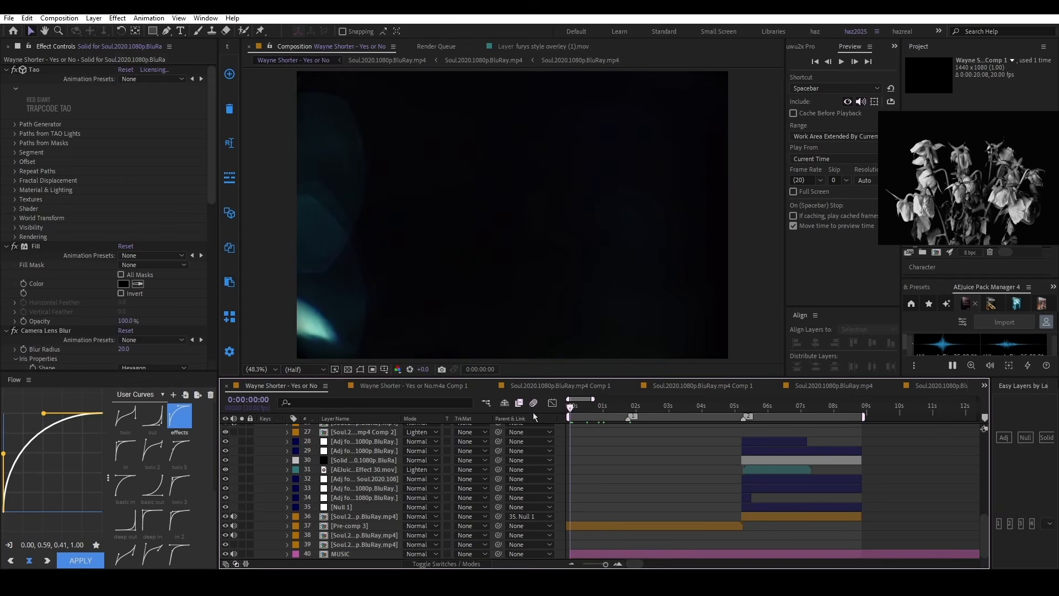
{"action": "key", "text": "space"}
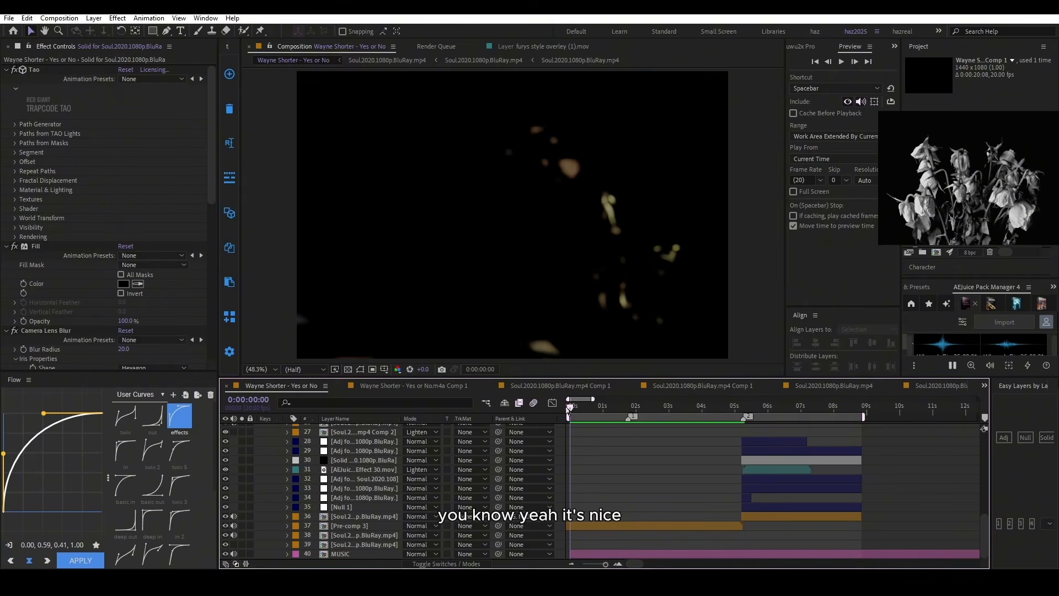
{"action": "left_click_drag", "start_coordinate": [568, 408], "coordinate": [627, 428]}
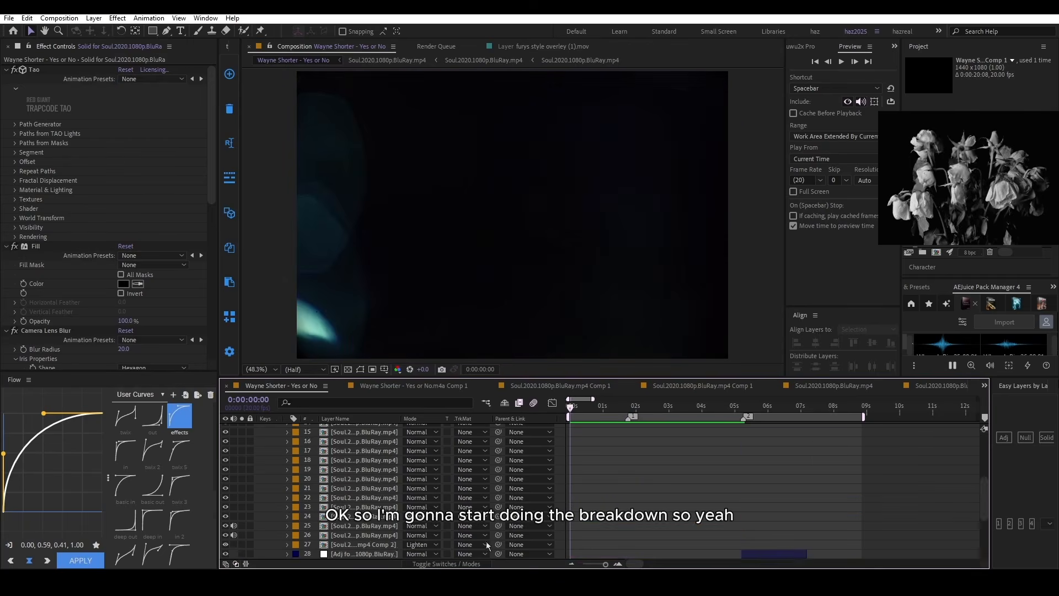
Step: Open Pre-comp 3, open Pre-comp 2 inside it, and look through its layer stack
{"action": "scroll", "coordinate": [487, 545], "scroll_direction": "down", "scroll_amount": 4}
{"action": "double_click", "coordinate": [592, 525]}
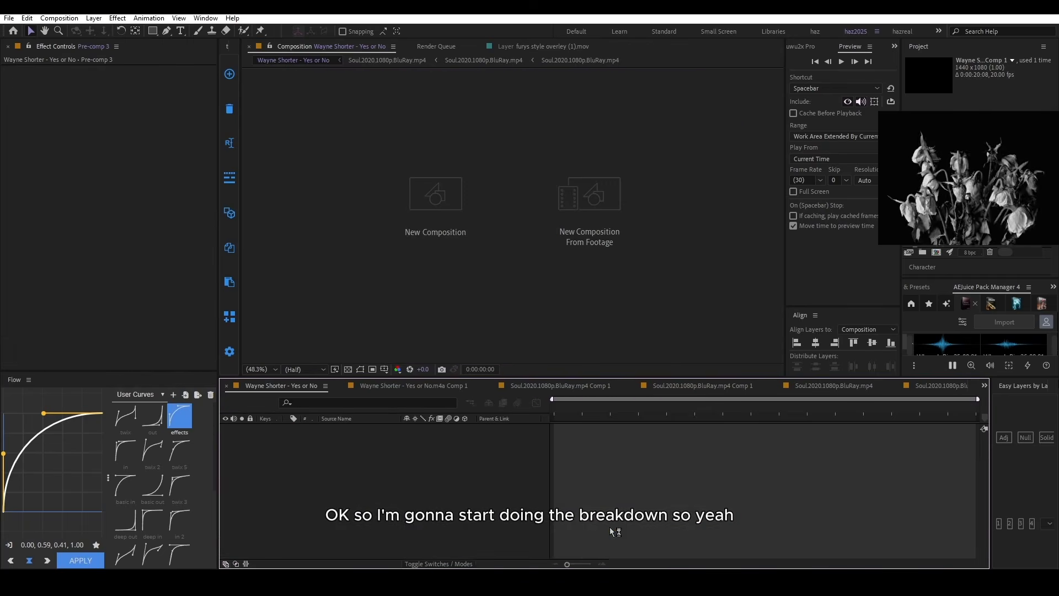
{"action": "scroll", "coordinate": [629, 448], "scroll_direction": "down", "scroll_amount": 3}
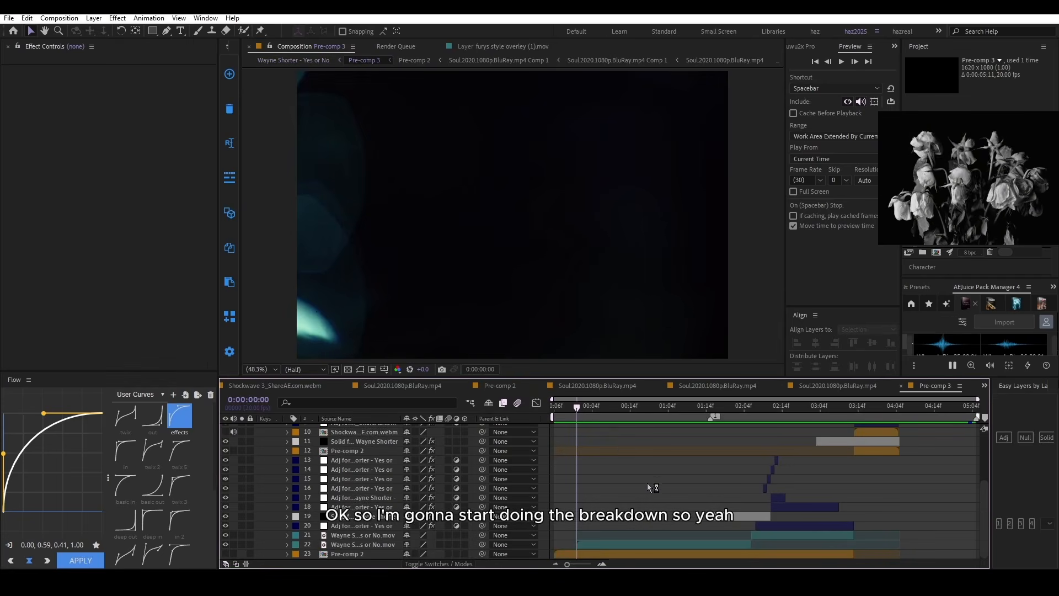
{"action": "double_click", "coordinate": [585, 550]}
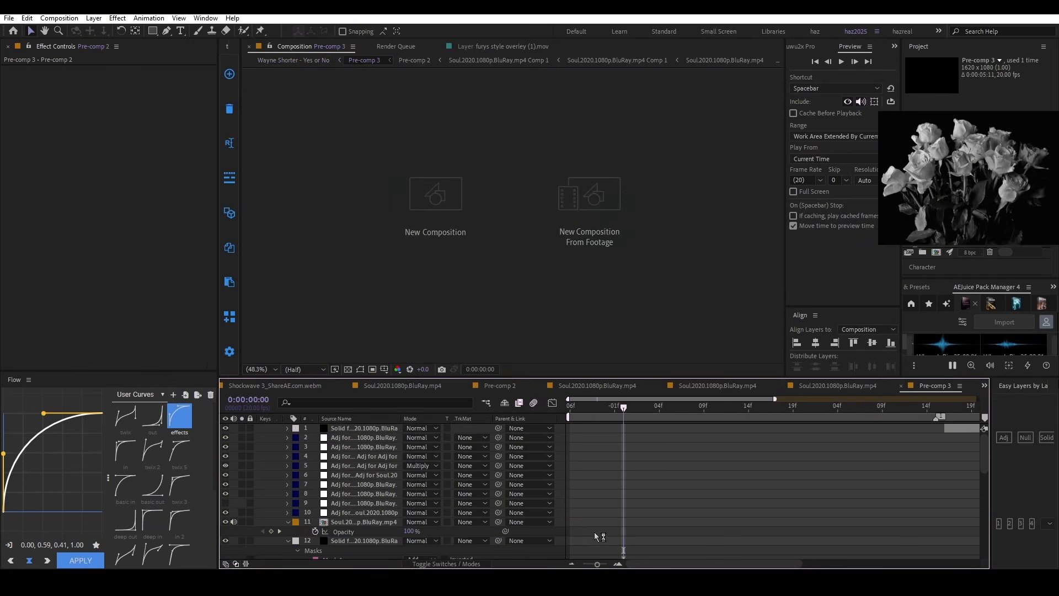
{"action": "scroll", "coordinate": [679, 471], "scroll_direction": "down", "scroll_amount": 6}
{"action": "scroll", "coordinate": [680, 470], "scroll_direction": "down", "scroll_amount": 1}
{"action": "scroll", "coordinate": [649, 489], "scroll_direction": "down", "scroll_amount": 5}
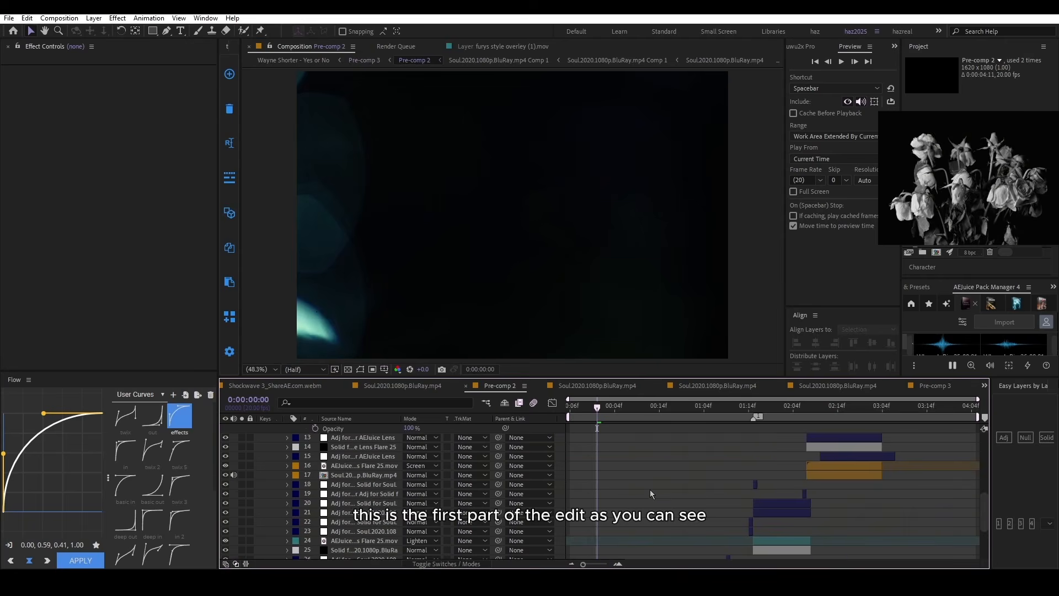
Step: Return to the main Wayne Shorter - Yes or No composition and reopen Pre-comp 3
{"action": "left_click", "coordinate": [433, 386]}
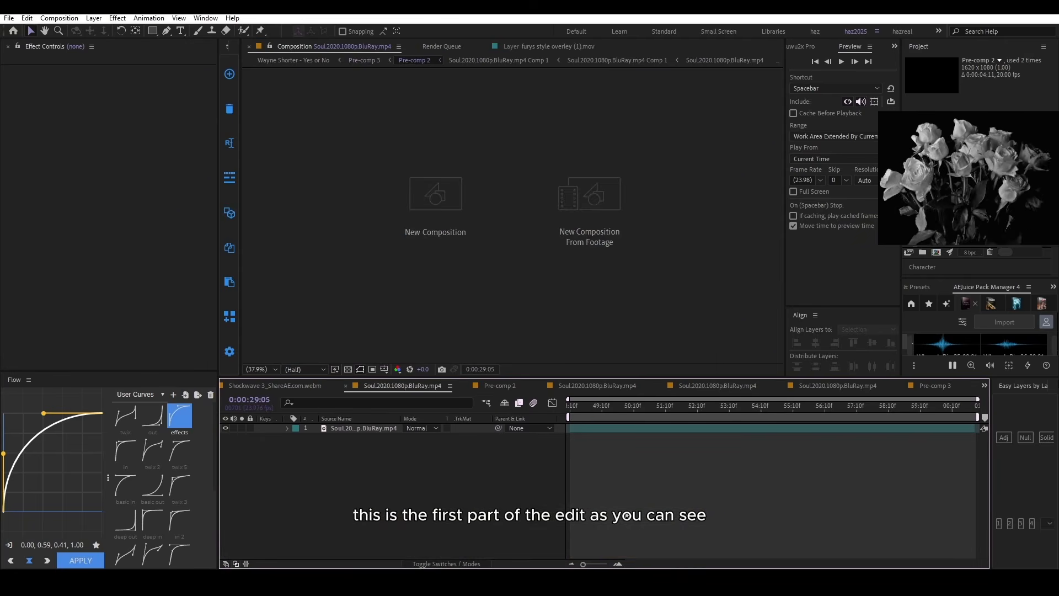
{"action": "left_click", "coordinate": [290, 385]}
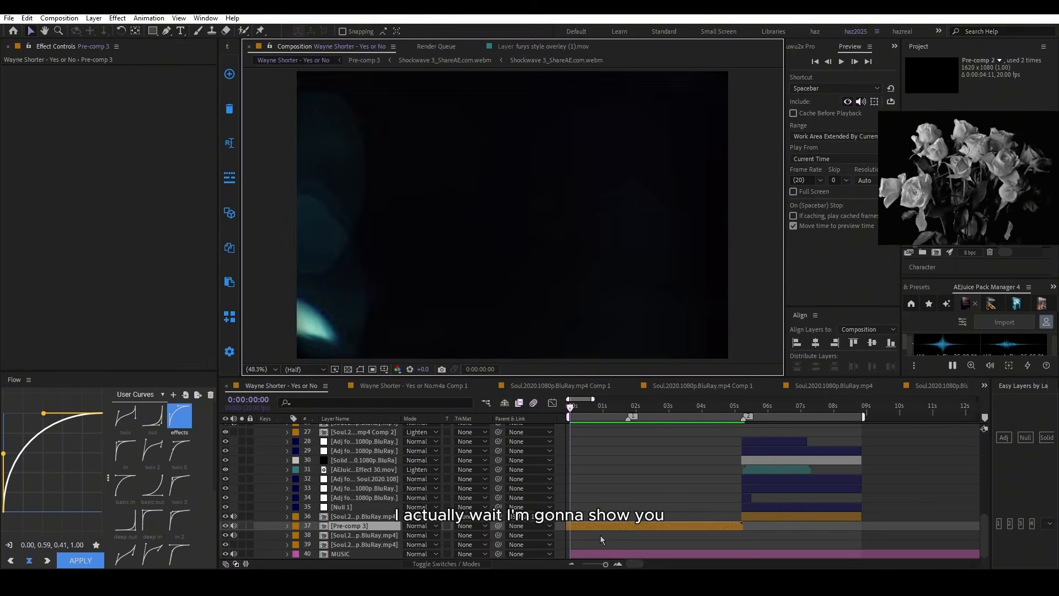
{"action": "double_click", "coordinate": [603, 528]}
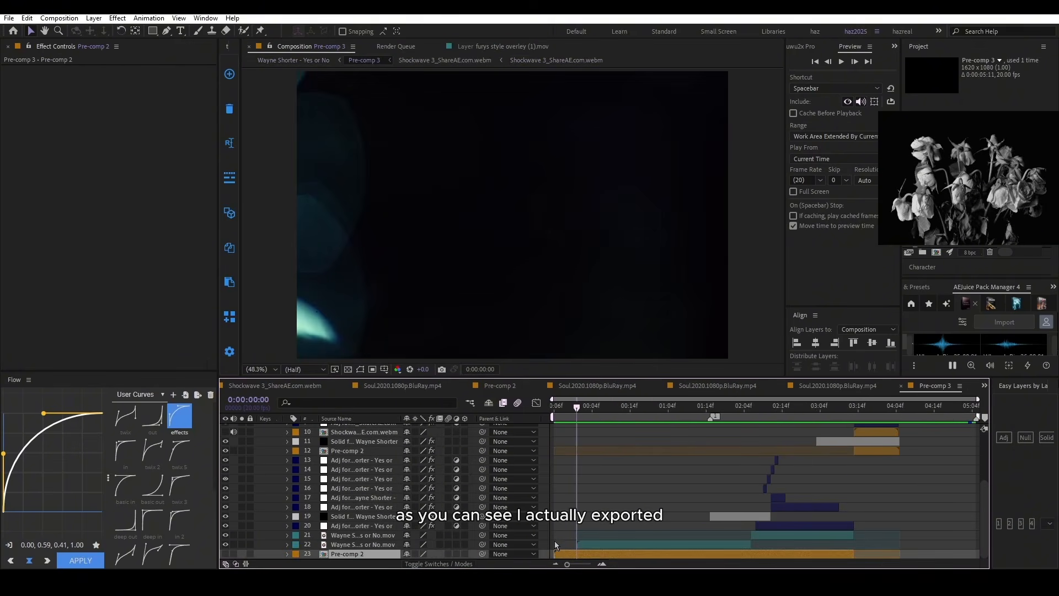
Step: Point out the two exported Wayne Shorter - Yes or No.mov layers and the hidden Pre-comp 2, and scrub through the saxophone shot
{"action": "left_click", "coordinate": [367, 545]}
{"action": "left_click", "coordinate": [343, 536]}
{"action": "left_click", "coordinate": [377, 546]}
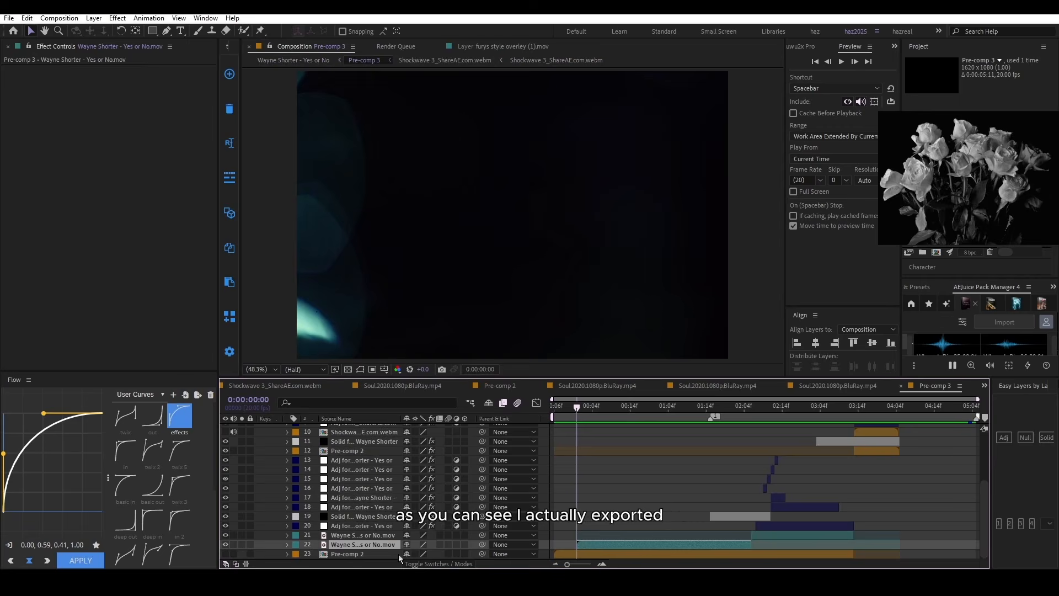
{"action": "left_click", "coordinate": [646, 556]}
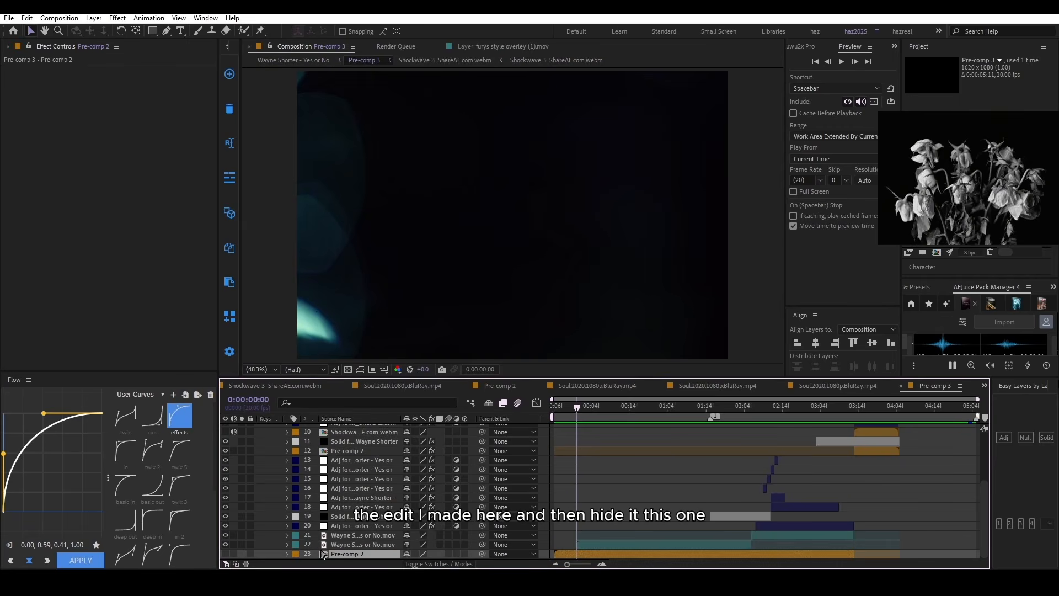
{"action": "left_click", "coordinate": [340, 544]}
{"action": "left_click", "coordinate": [353, 536]}
{"action": "left_click_drag", "start_coordinate": [576, 407], "coordinate": [641, 426]}
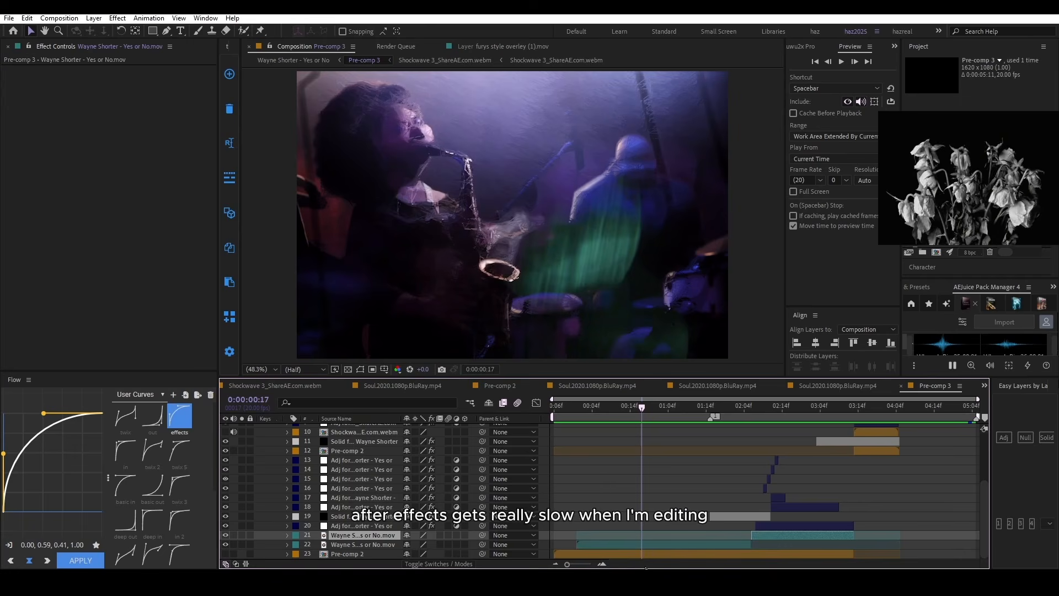
{"action": "left_click", "coordinate": [658, 557]}
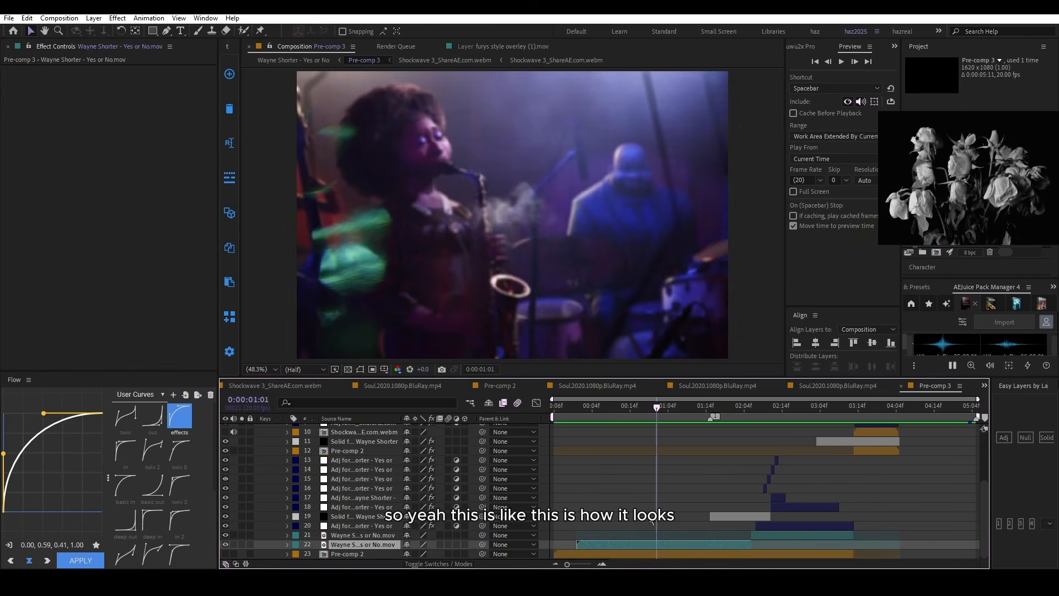
Step: Preview Pre-comp 3 from its beginning and scrub through the saxophone and piano shots
{"action": "left_click_drag", "start_coordinate": [669, 404], "coordinate": [553, 407]}
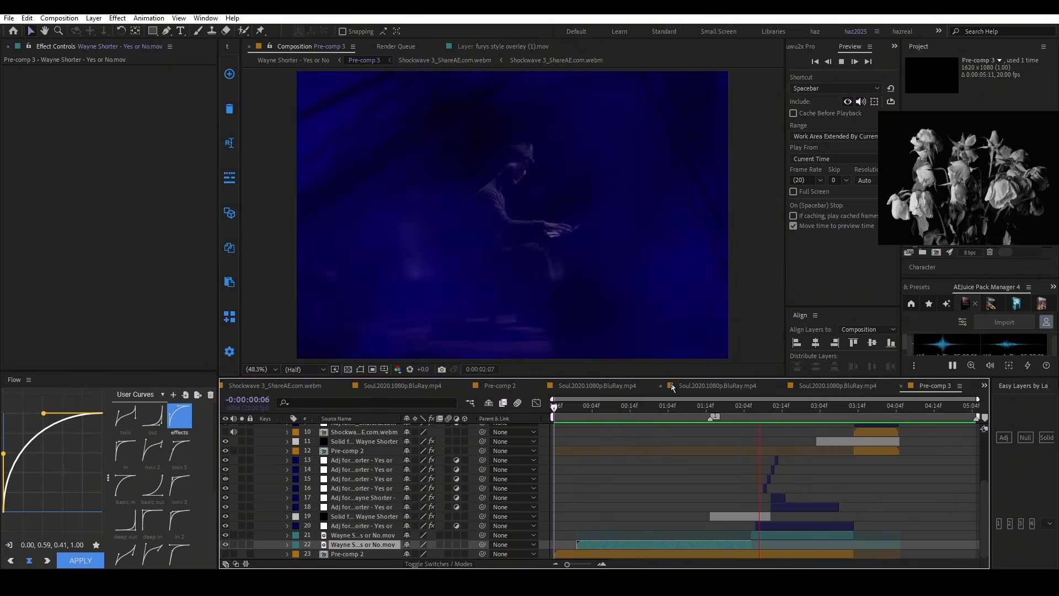
{"action": "left_click_drag", "start_coordinate": [712, 408], "coordinate": [690, 444]}
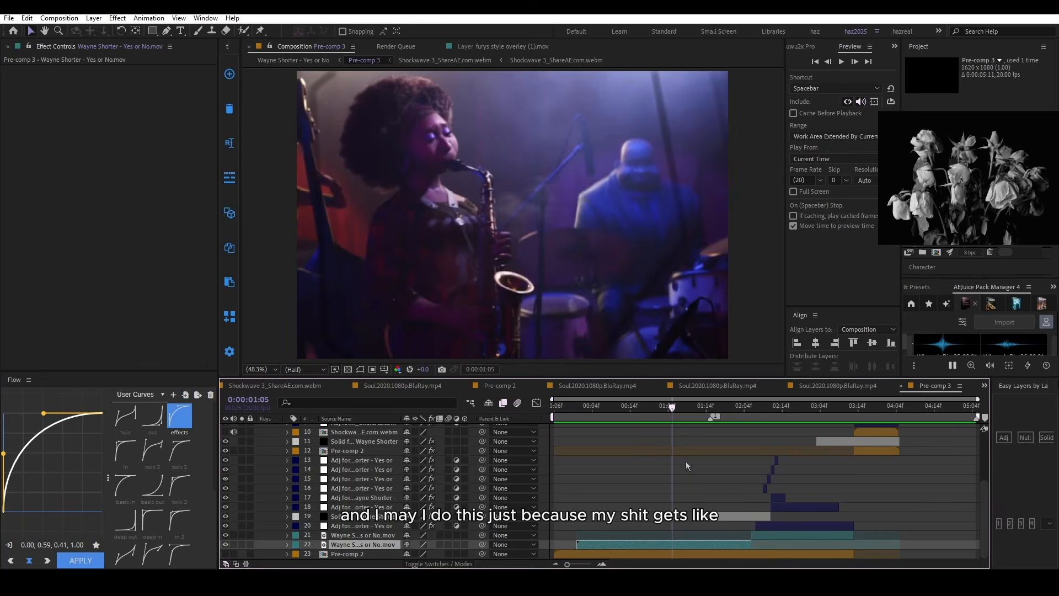
{"action": "left_click_drag", "start_coordinate": [662, 407], "coordinate": [697, 435]}
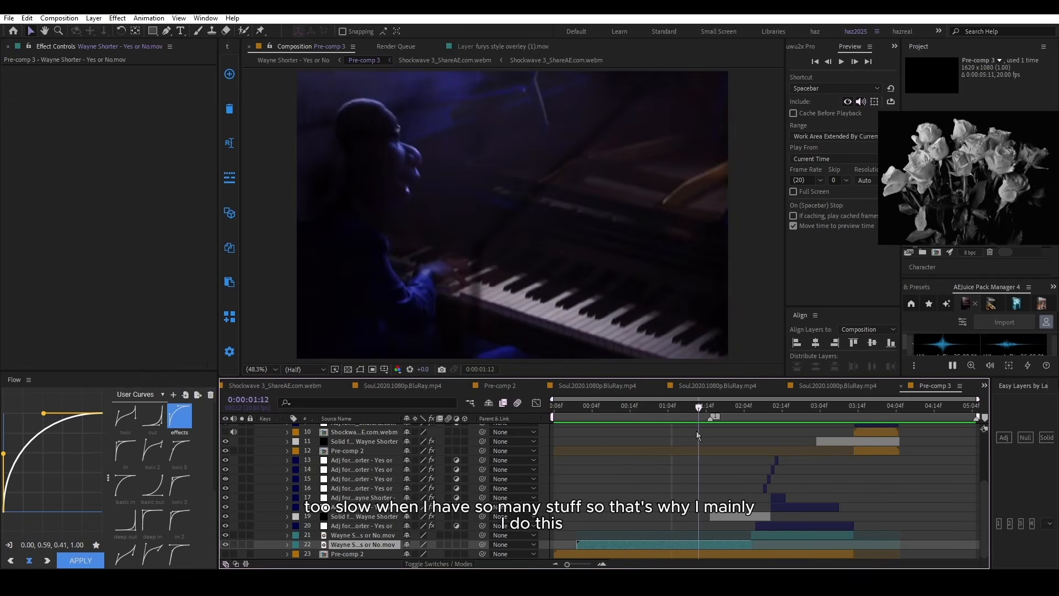
Step: Open Pre-comp 2, preview it from the first frame, and look through its overlay, solid and adjustment layers
{"action": "double_click", "coordinate": [622, 551]}
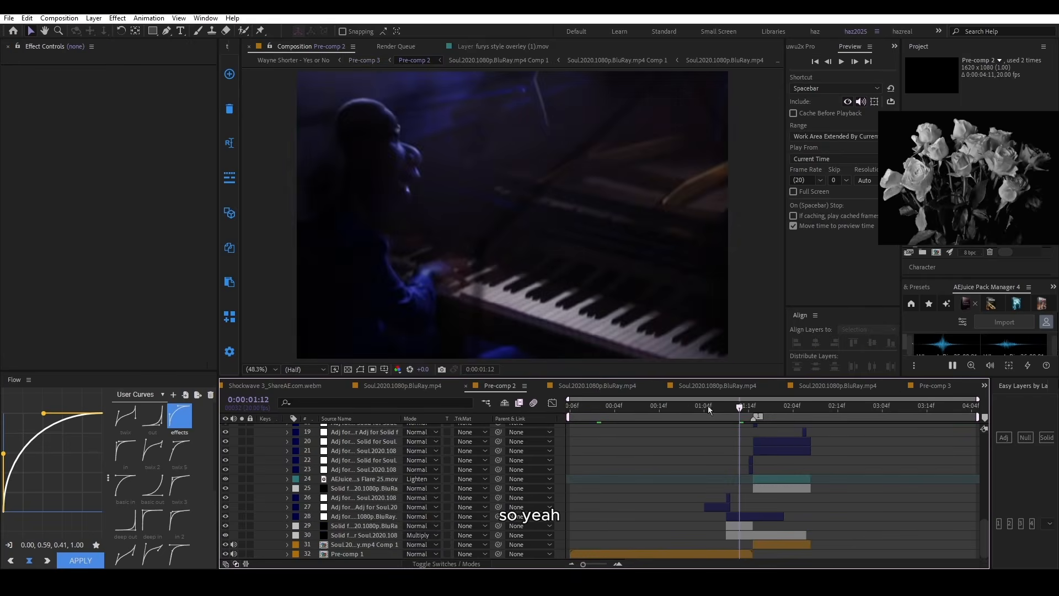
{"action": "left_click_drag", "start_coordinate": [707, 406], "coordinate": [482, 407]}
{"action": "key", "text": "space"}
{"action": "scroll", "coordinate": [651, 469], "scroll_direction": "up", "scroll_amount": 3}
{"action": "scroll", "coordinate": [646, 485], "scroll_direction": "down", "scroll_amount": 1}
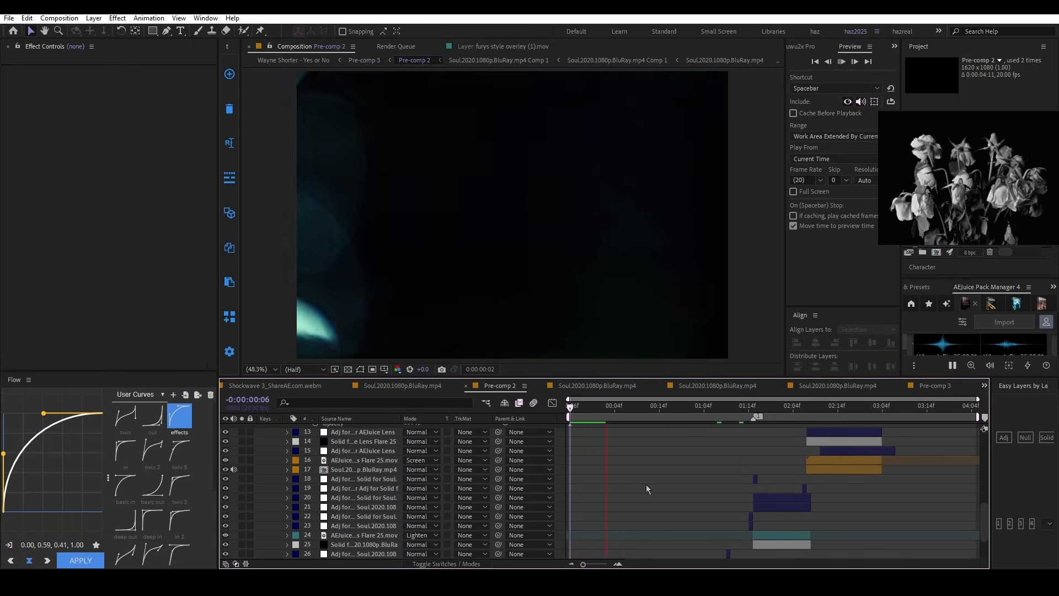
{"action": "scroll", "coordinate": [597, 465], "scroll_direction": "up", "scroll_amount": 5}
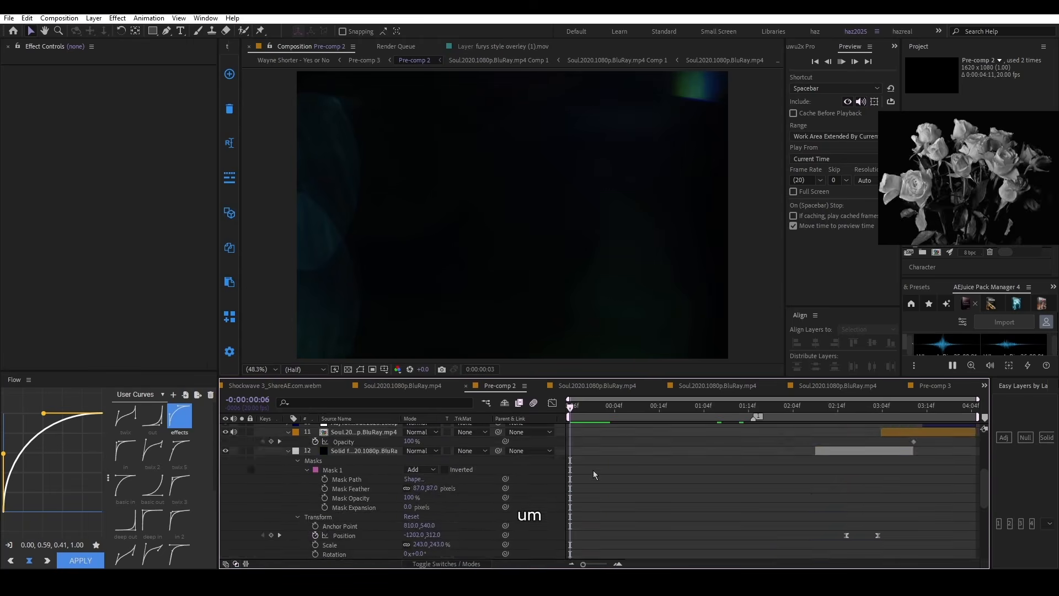
{"action": "scroll", "coordinate": [758, 474], "scroll_direction": "down", "scroll_amount": 5}
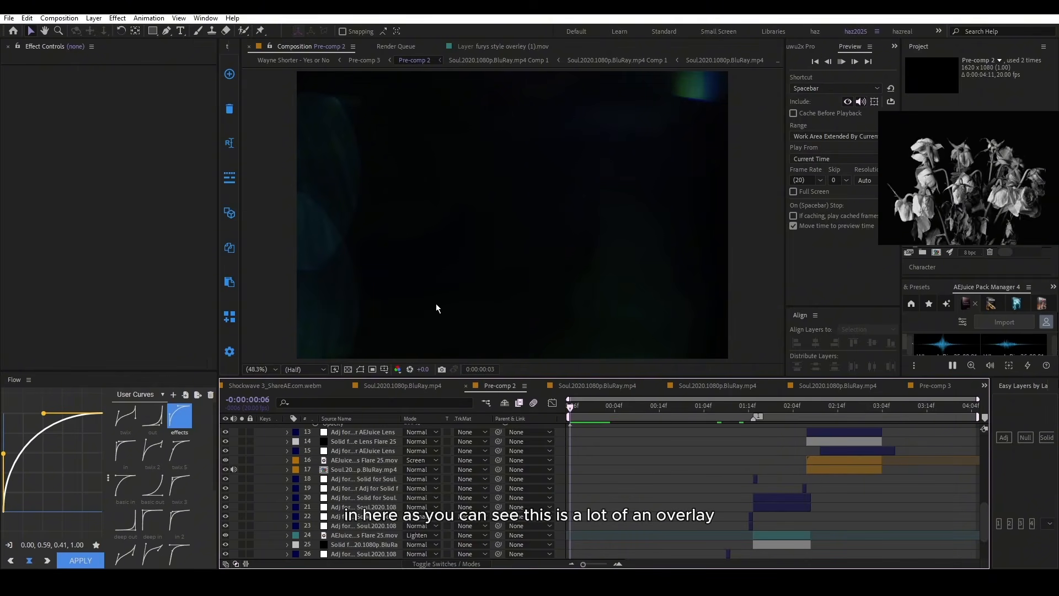
{"action": "scroll", "coordinate": [576, 434], "scroll_direction": "up", "scroll_amount": 2}
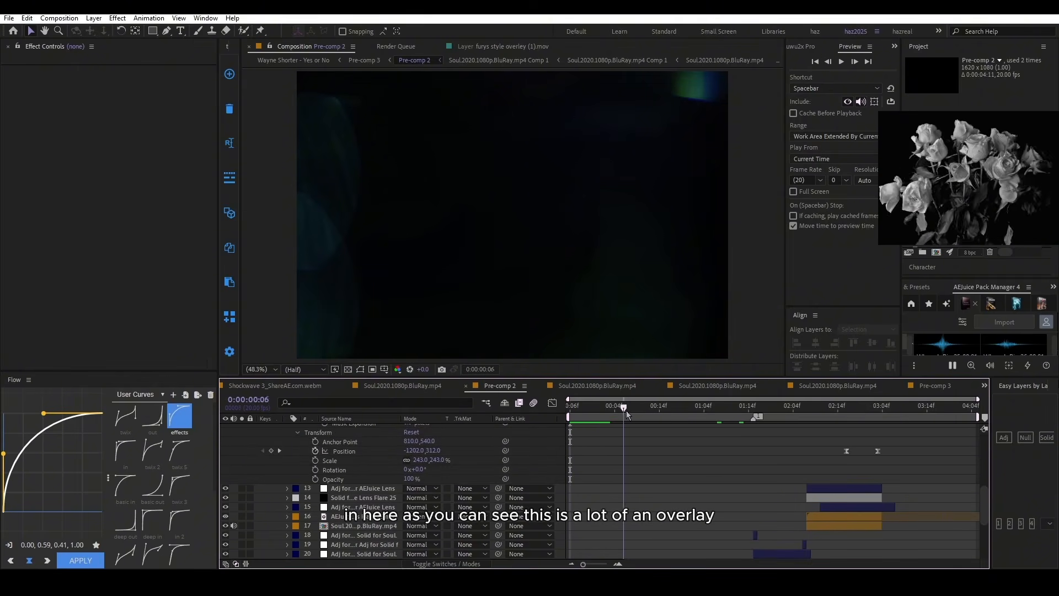
Step: Set the composition viewer's magnification to Fit so the whole Pre-comp 2 frame shows
{"action": "scroll", "coordinate": [538, 226], "scroll_direction": "up", "scroll_amount": 1}
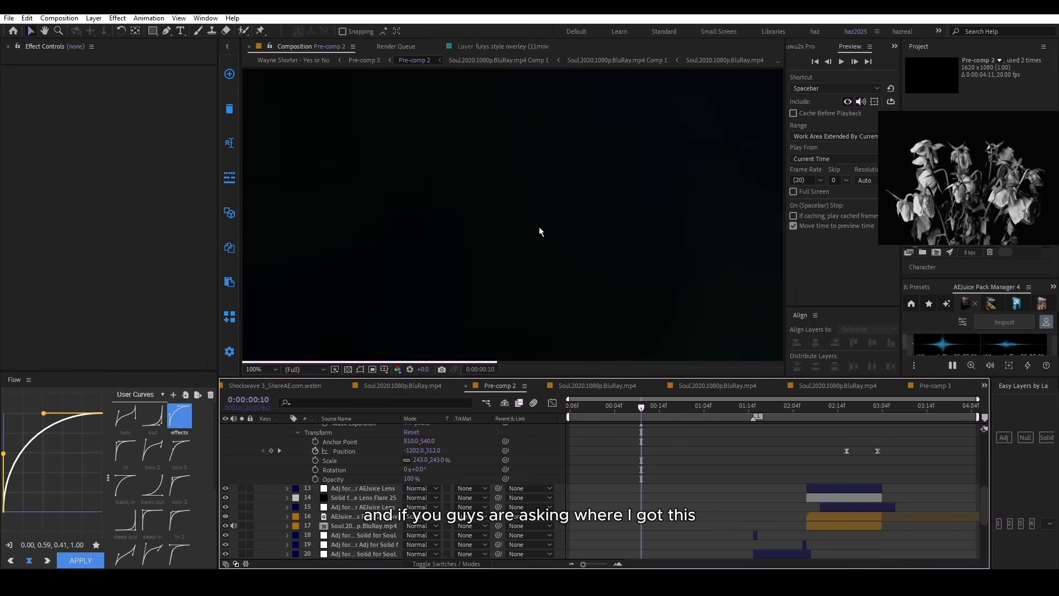
{"action": "left_click", "coordinate": [258, 369]}
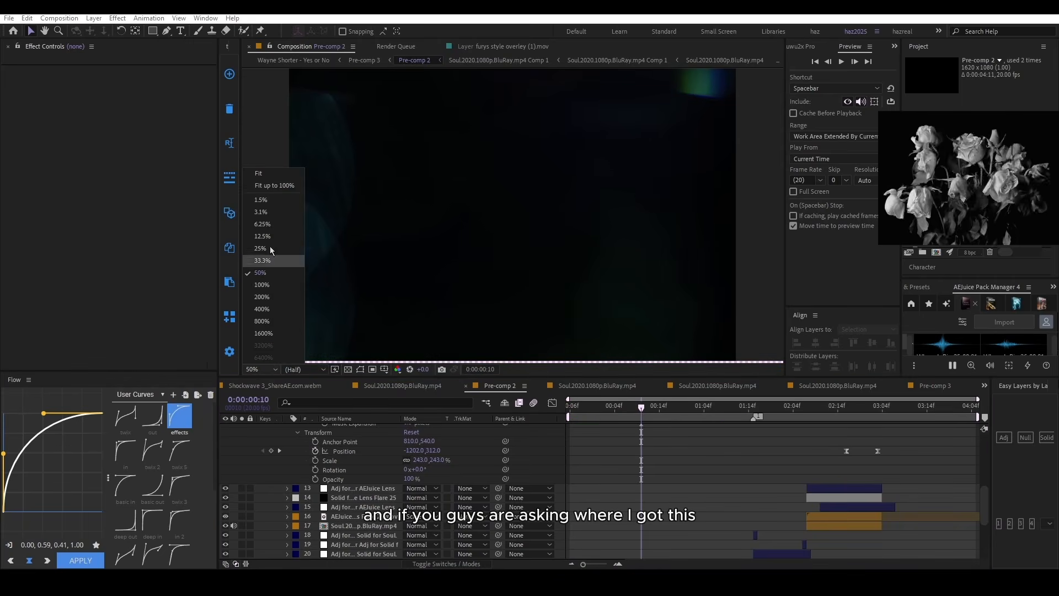
{"action": "left_click", "coordinate": [266, 176]}
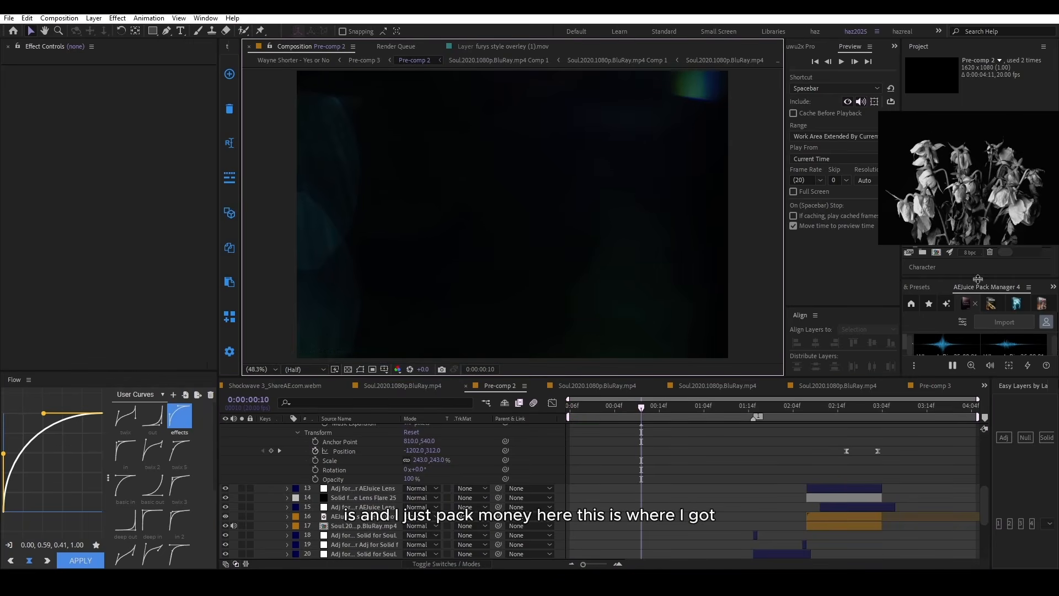
Step: Enlarge the AEJuice Pack Manager and browse its packs for the lens light overlays
{"action": "left_click_drag", "start_coordinate": [978, 278], "coordinate": [978, 193]}
{"action": "scroll", "coordinate": [1001, 281], "scroll_direction": "up", "scroll_amount": 3}
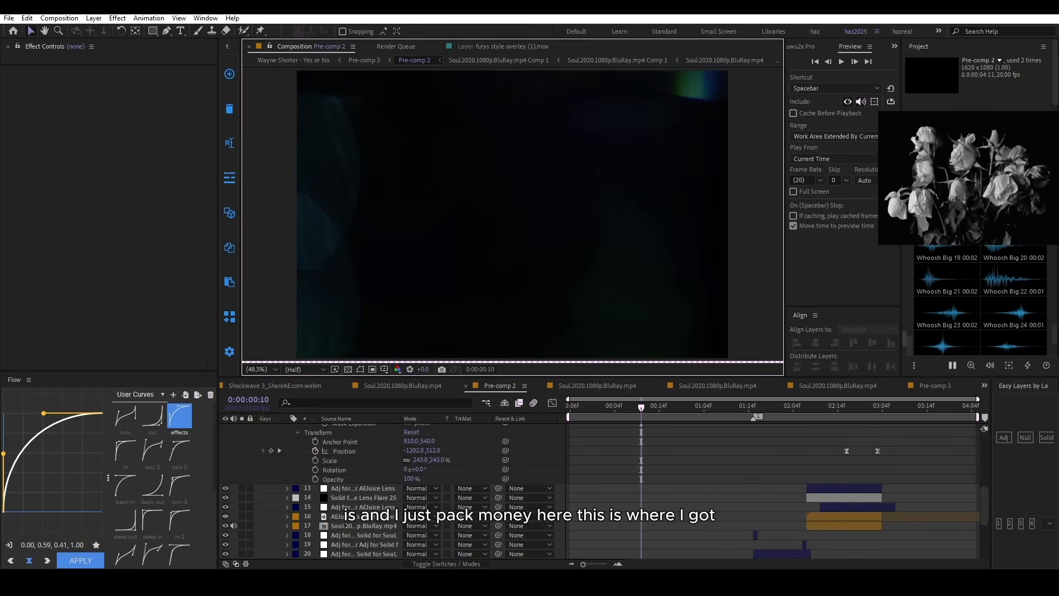
{"action": "left_click_drag", "start_coordinate": [1054, 334], "coordinate": [1054, 287]}
{"action": "scroll", "coordinate": [985, 286], "scroll_direction": "up", "scroll_amount": 10}
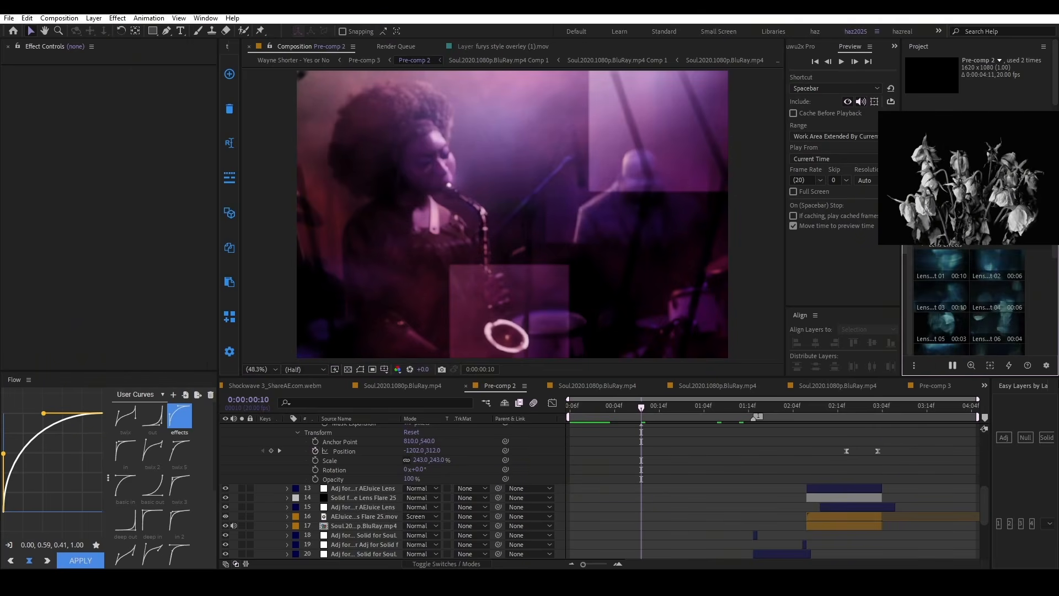
{"action": "mouse_move", "coordinate": [981, 189]}
{"action": "left_mouse_down"}
{"action": "mouse_move", "coordinate": [982, 220]}
{"action": "mouse_move", "coordinate": [981, 183]}
{"action": "left_mouse_up"}
{"action": "mouse_move", "coordinate": [981, 301]}
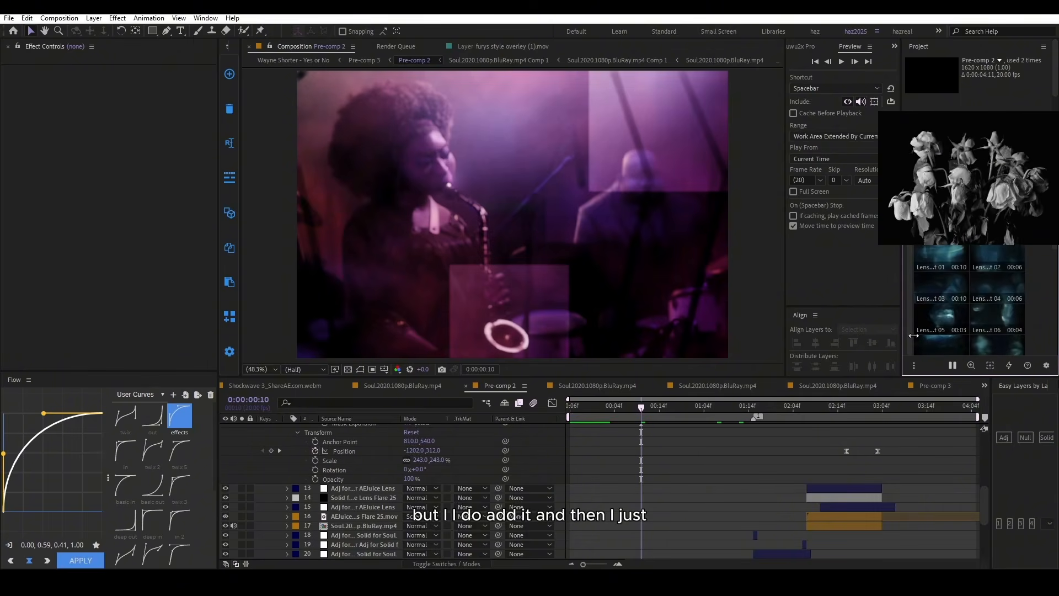
Step: Show the Dependencies commands, including Collect Files, for saving the project's overlays
{"action": "left_click", "coordinate": [9, 18]}
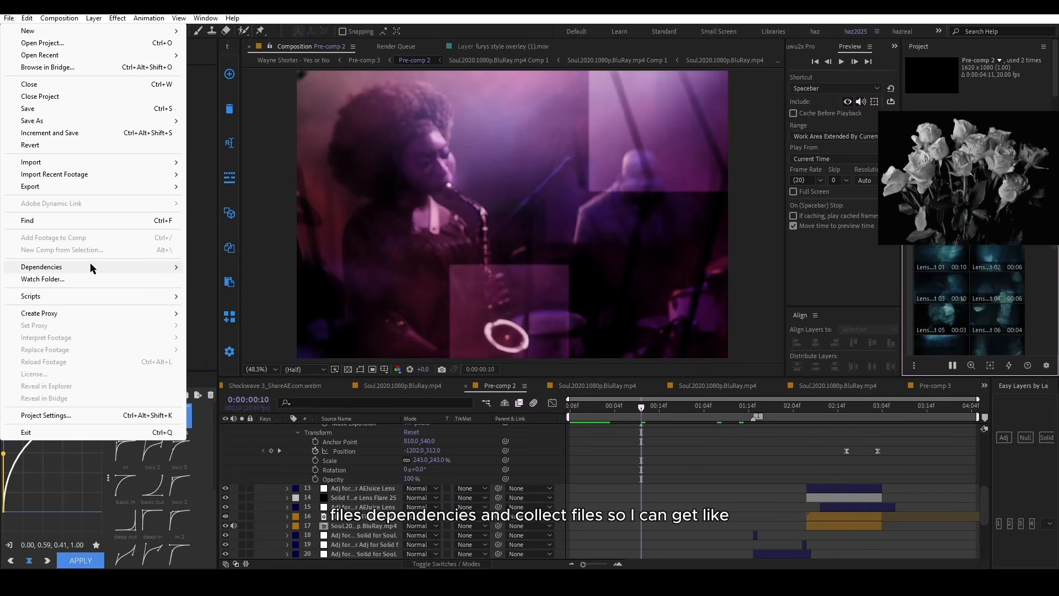
{"action": "mouse_move", "coordinate": [90, 266]}
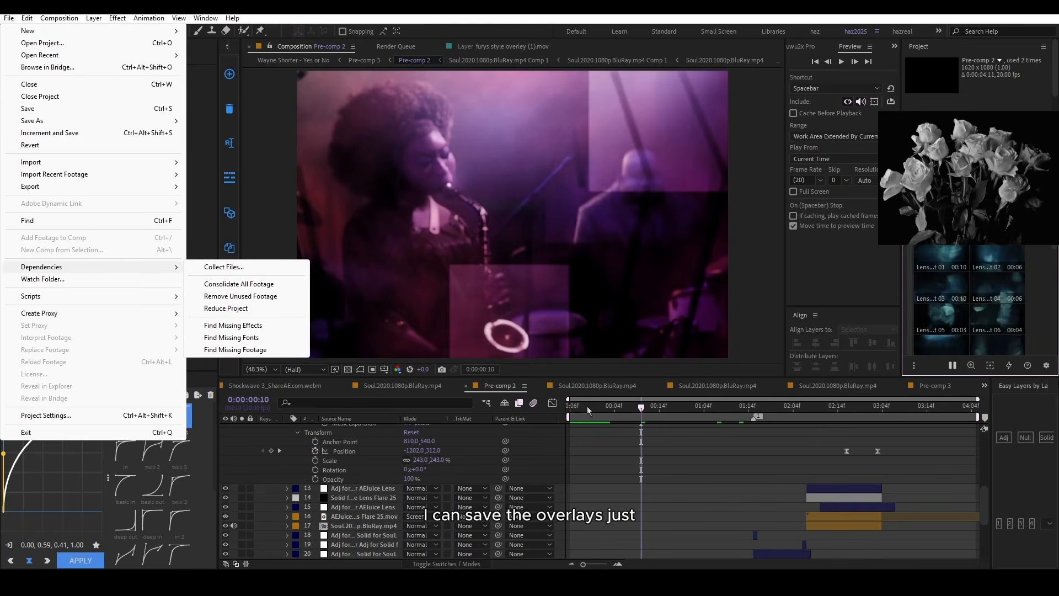
Step: Review the opening optical flare in Pre-comp 2 from the first frame to 0:00:00:06
{"action": "left_click_drag", "start_coordinate": [586, 406], "coordinate": [517, 411]}
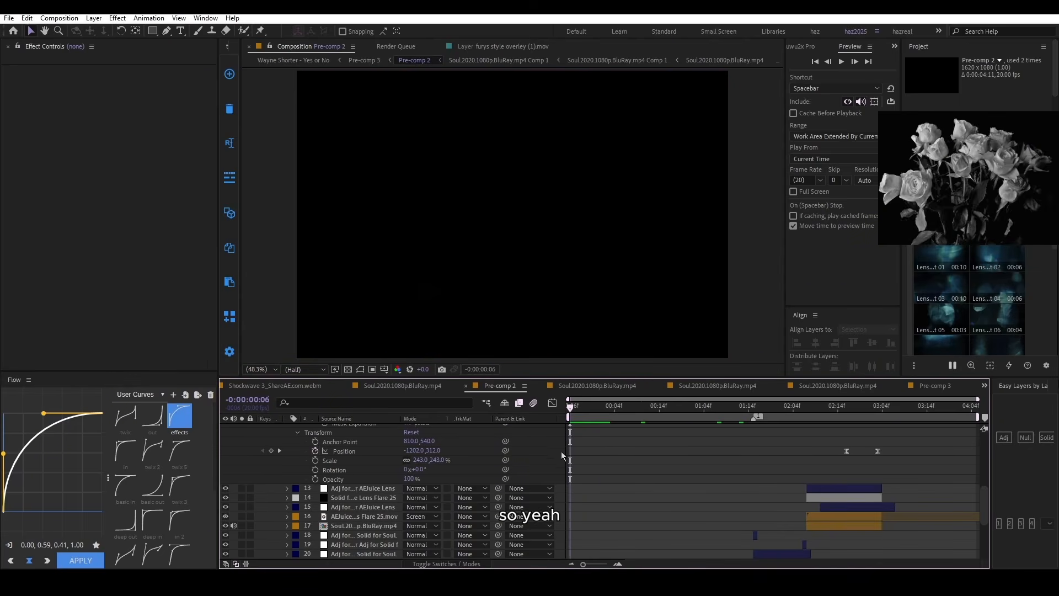
{"action": "left_click", "coordinate": [610, 409]}
{"action": "key", "text": "space"}
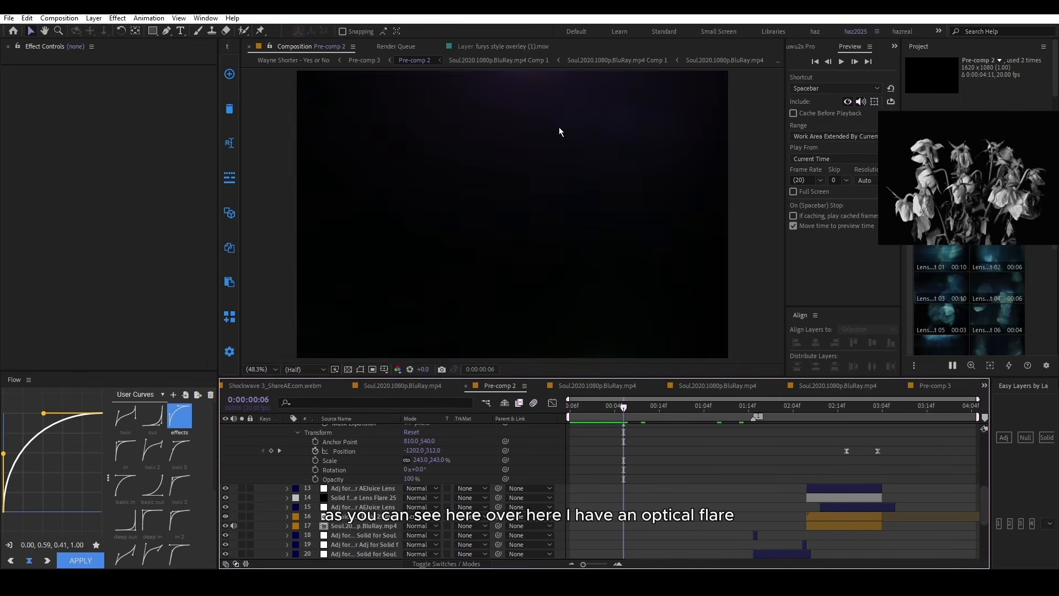
Step: Open the nested Pre-comp 1, select its upper AEJuice Lens Effect 30.mov layer, and look through the layer stack
{"action": "scroll", "coordinate": [644, 496], "scroll_direction": "down", "scroll_amount": 5}
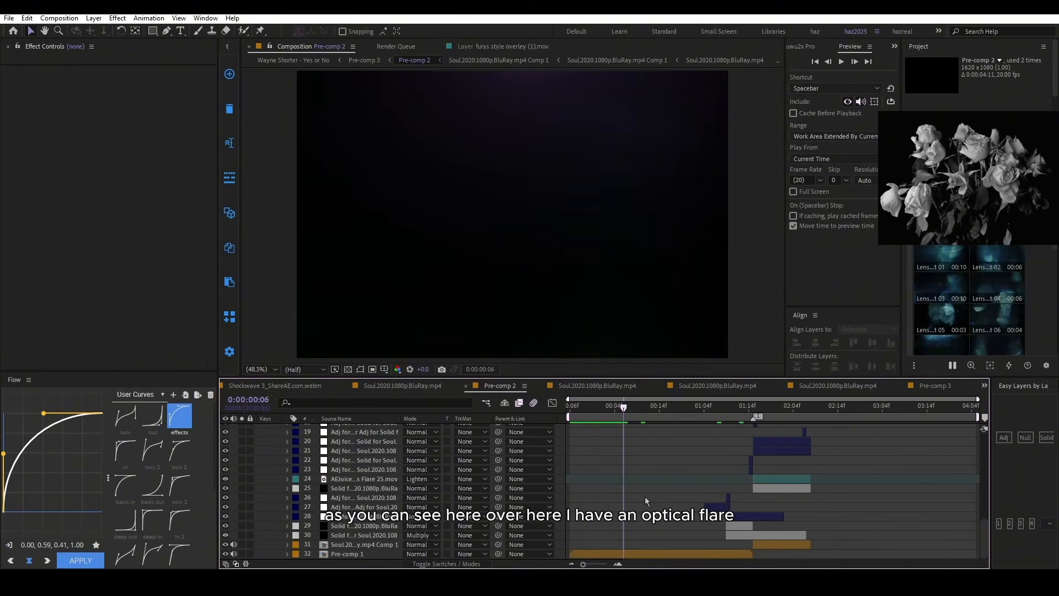
{"action": "double_click", "coordinate": [634, 552]}
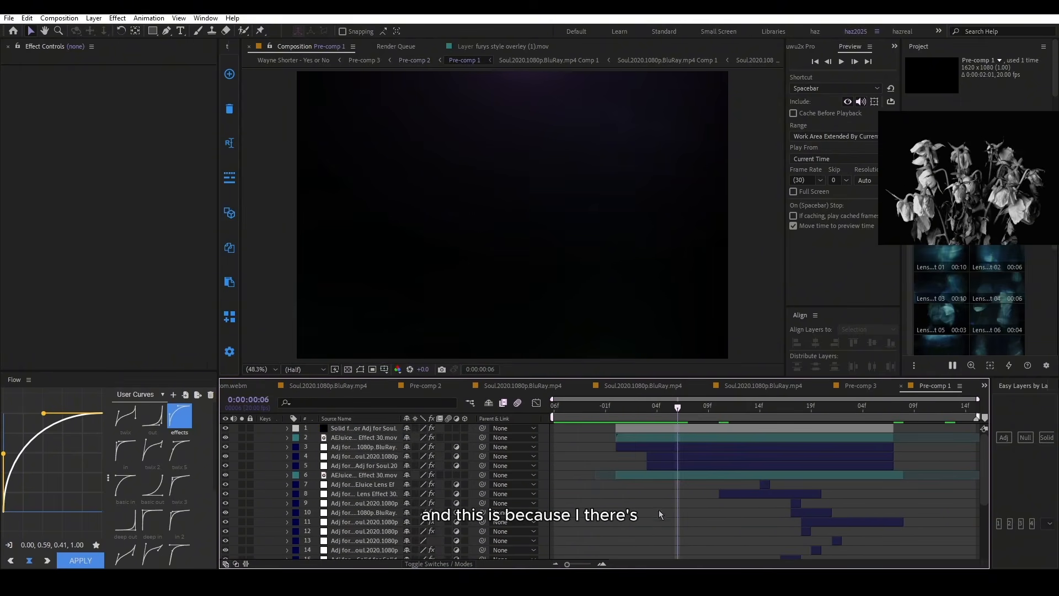
{"action": "left_click", "coordinate": [646, 434]}
{"action": "scroll", "coordinate": [673, 492], "scroll_direction": "down", "scroll_amount": 4}
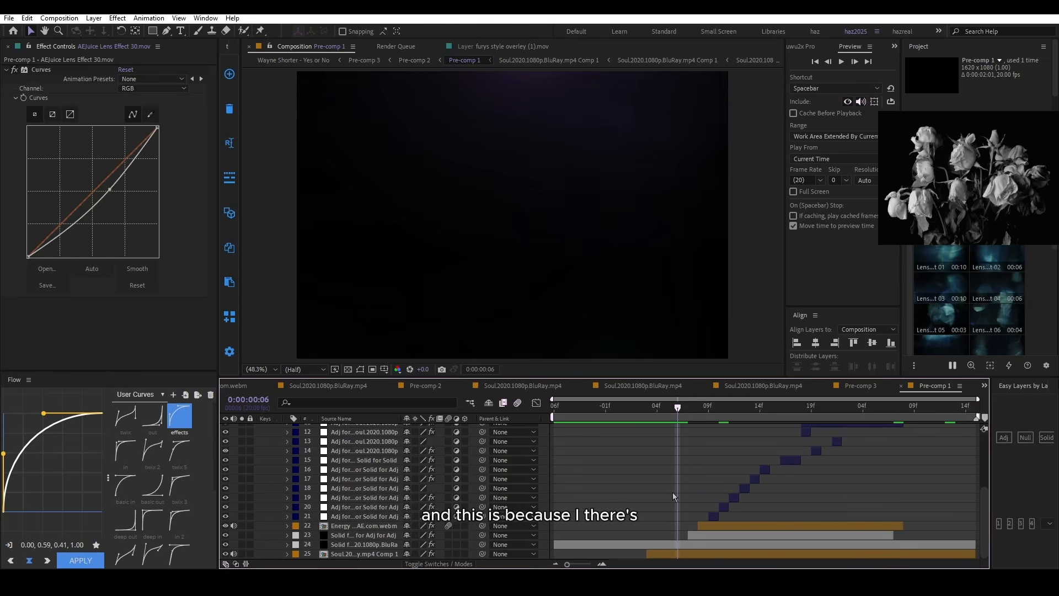
Step: Select the Energy Bomb 3_ShareAE.com.webm layer and examine the flare transition between 0:00:00:08 and 0:00:00:11
{"action": "left_click_drag", "start_coordinate": [679, 408], "coordinate": [702, 415]}
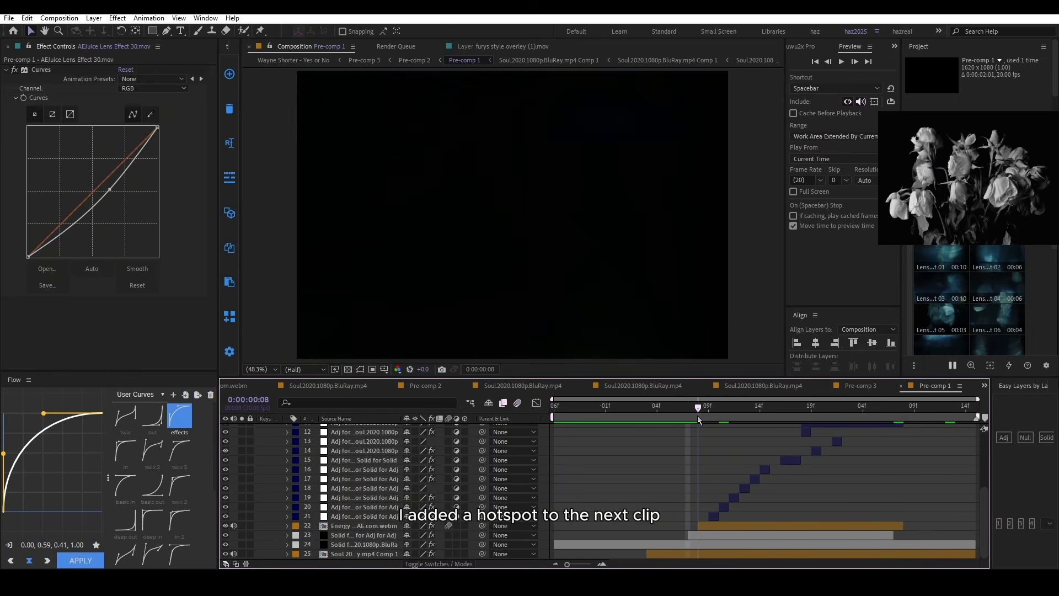
{"action": "left_click", "coordinate": [727, 526]}
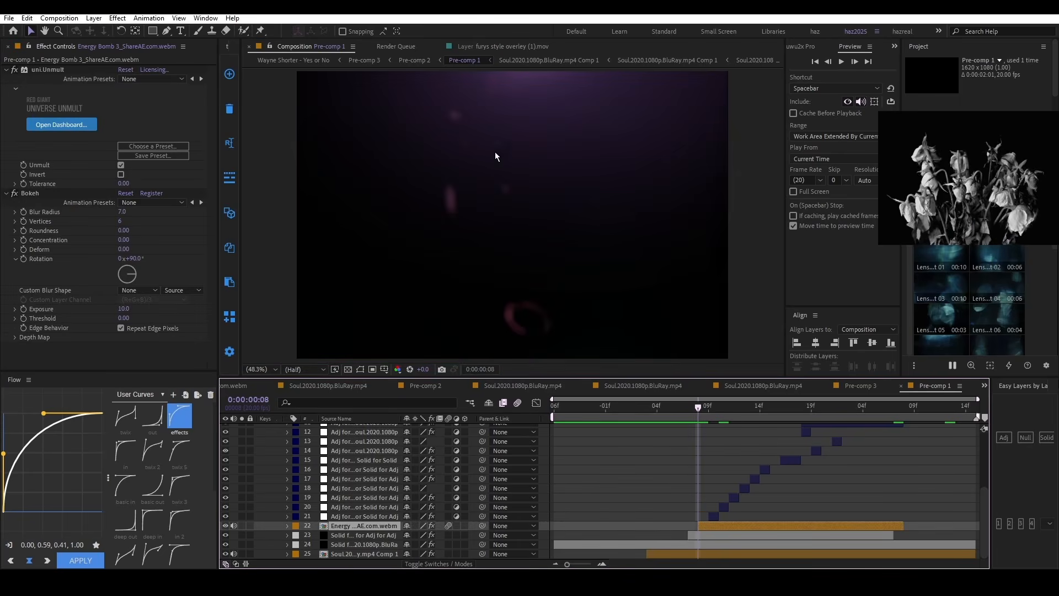
{"action": "left_click_drag", "start_coordinate": [692, 409], "coordinate": [704, 411]}
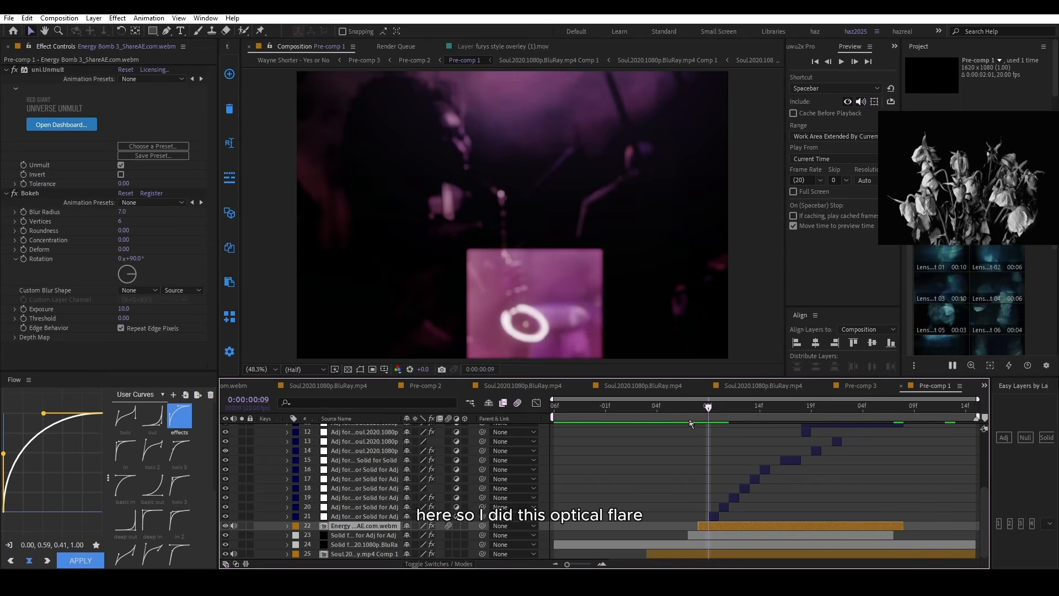
{"action": "left_click", "coordinate": [701, 408]}
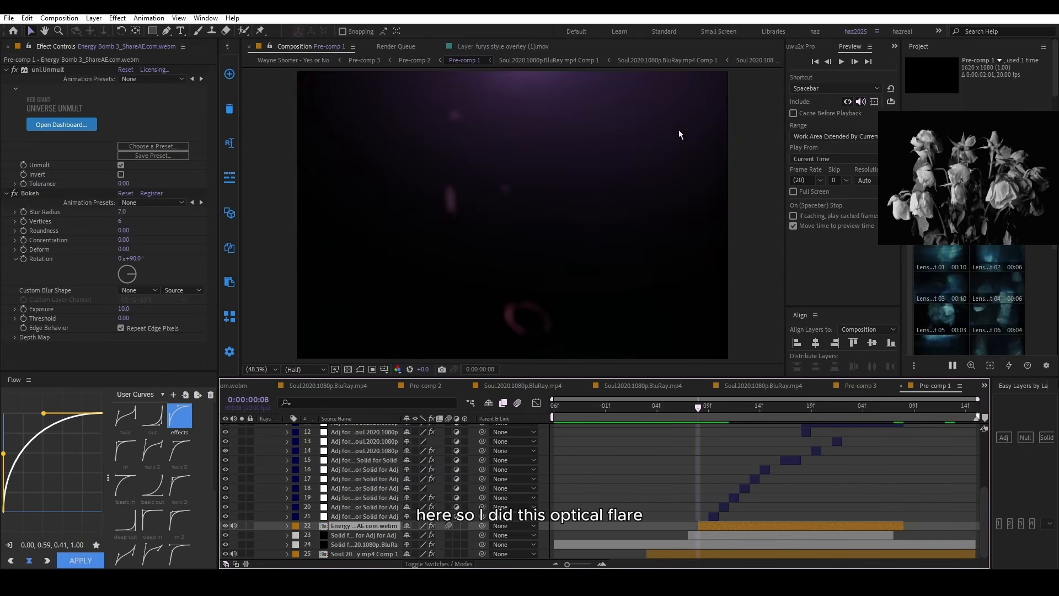
{"action": "key", "text": "space"}
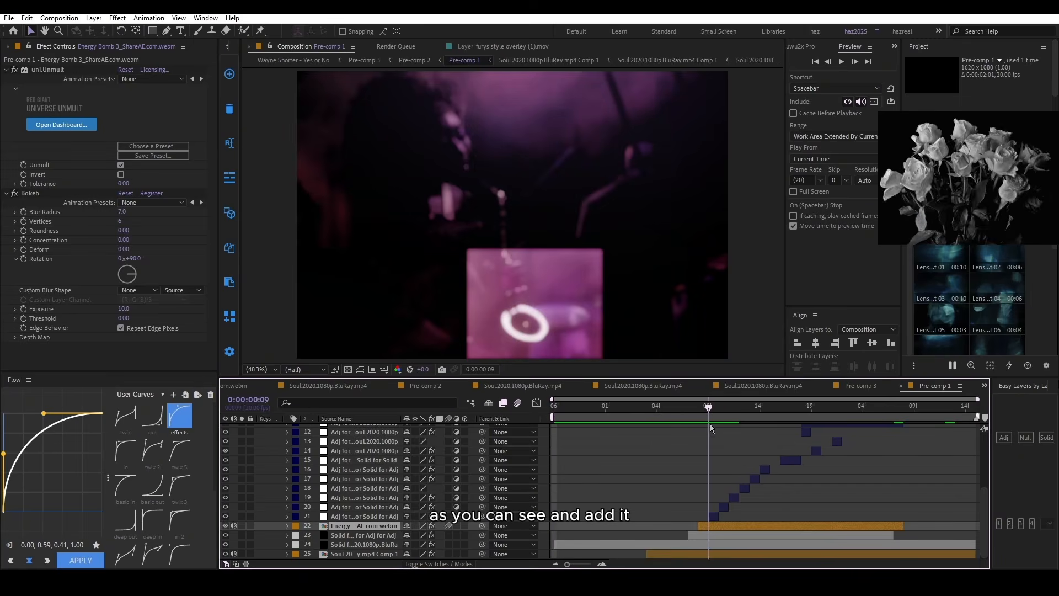
{"action": "key", "text": "space"}
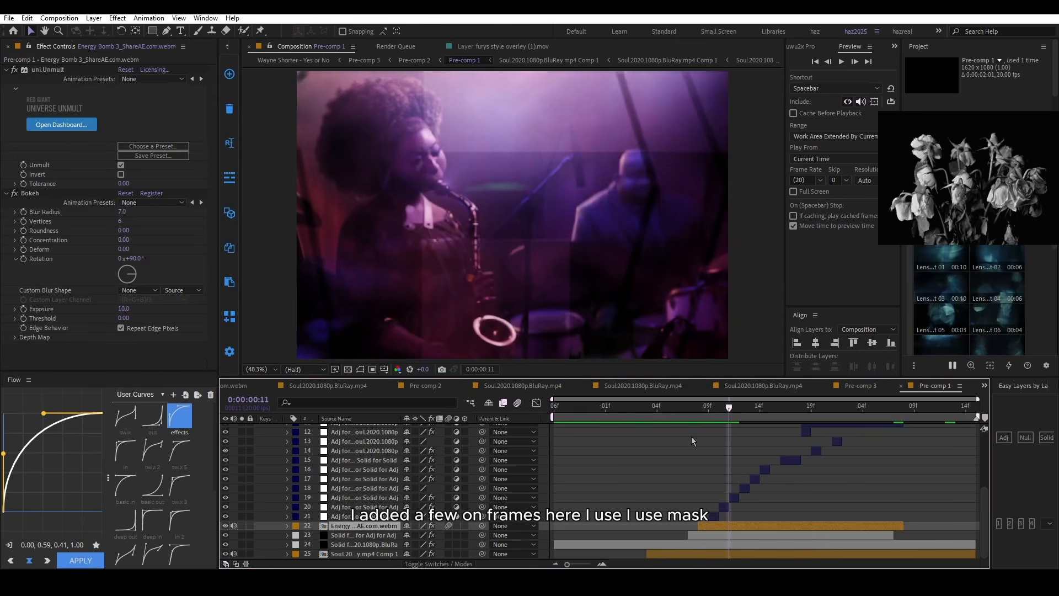
Step: Select adjustment layer 21 with the Deep Glow effect, show the layer outlines, and go to 0:00:00:10
{"action": "left_click", "coordinate": [715, 517]}
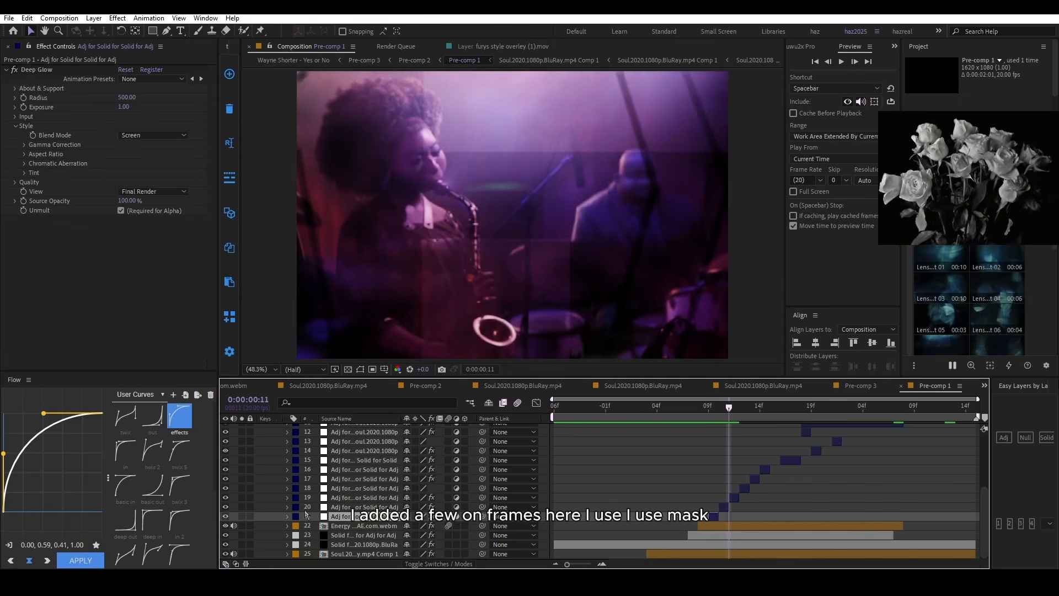
{"action": "left_click", "coordinate": [360, 369]}
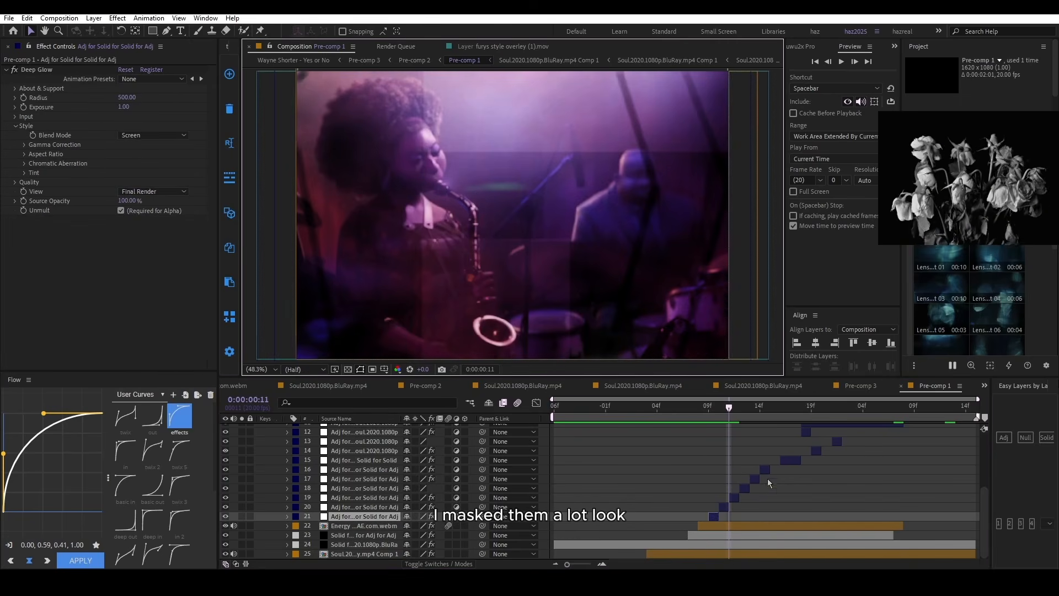
{"action": "left_click", "coordinate": [715, 520]}
{"action": "left_click_drag", "start_coordinate": [731, 412], "coordinate": [719, 409]}
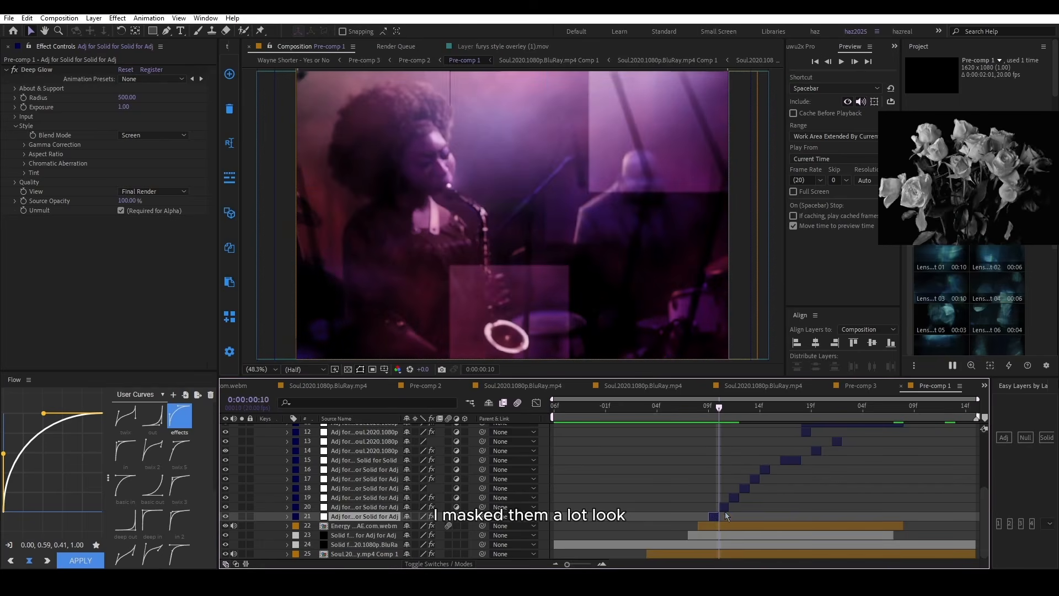
Step: Expand adjustment layer 21 and its Masks group to reveal Mask 1
{"action": "left_click", "coordinate": [288, 516]}
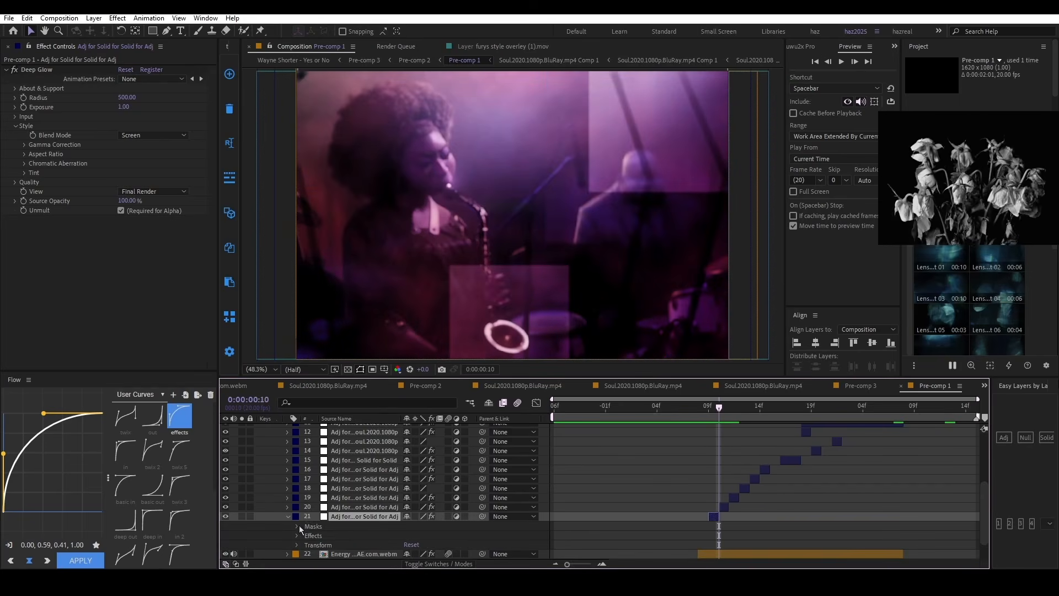
{"action": "left_click", "coordinate": [297, 526]}
{"action": "left_click", "coordinate": [315, 537]}
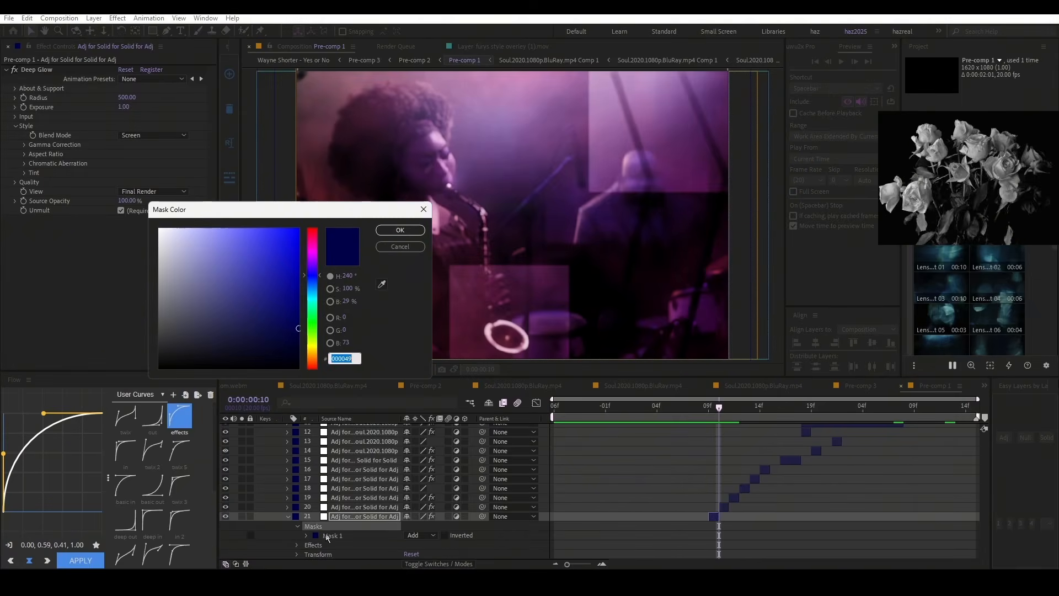
{"action": "left_click", "coordinate": [405, 227]}
Step: Select Mask 1, inspect its rectangle in the layer's own viewer, and return to the Pre-comp 1 composition
{"action": "left_click", "coordinate": [345, 538]}
{"action": "double_click", "coordinate": [345, 538]}
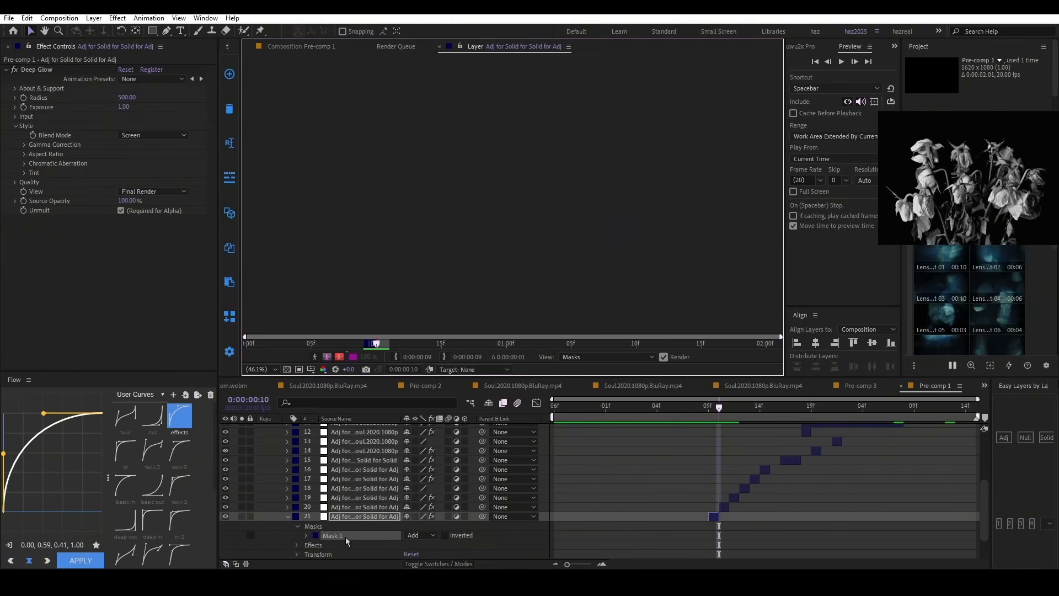
{"action": "scroll", "coordinate": [474, 234], "scroll_direction": "down", "scroll_amount": 1}
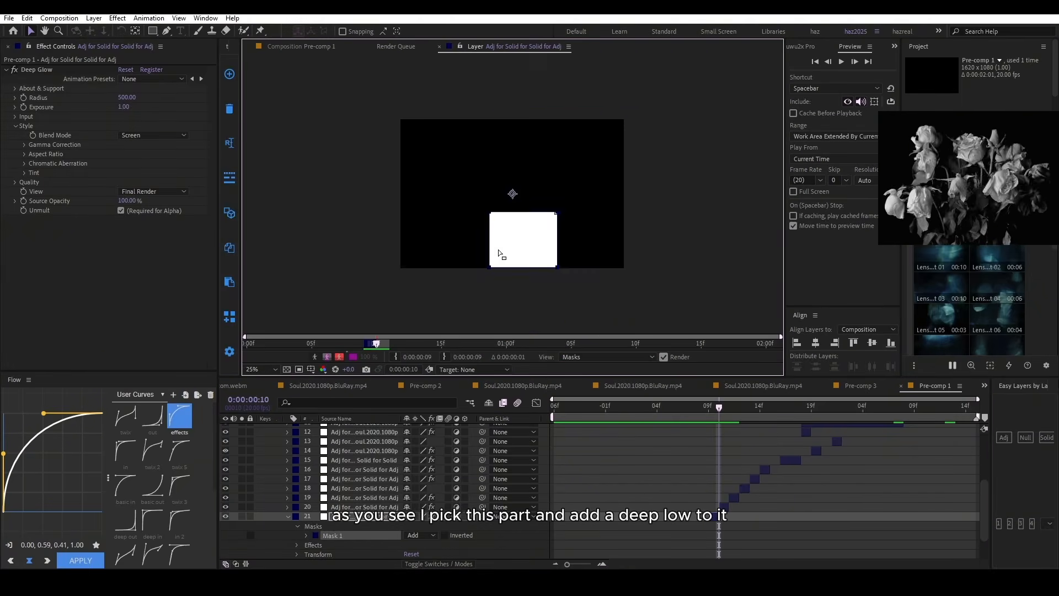
{"action": "scroll", "coordinate": [498, 250], "scroll_direction": "up", "scroll_amount": 1}
{"action": "left_click", "coordinate": [312, 47]}
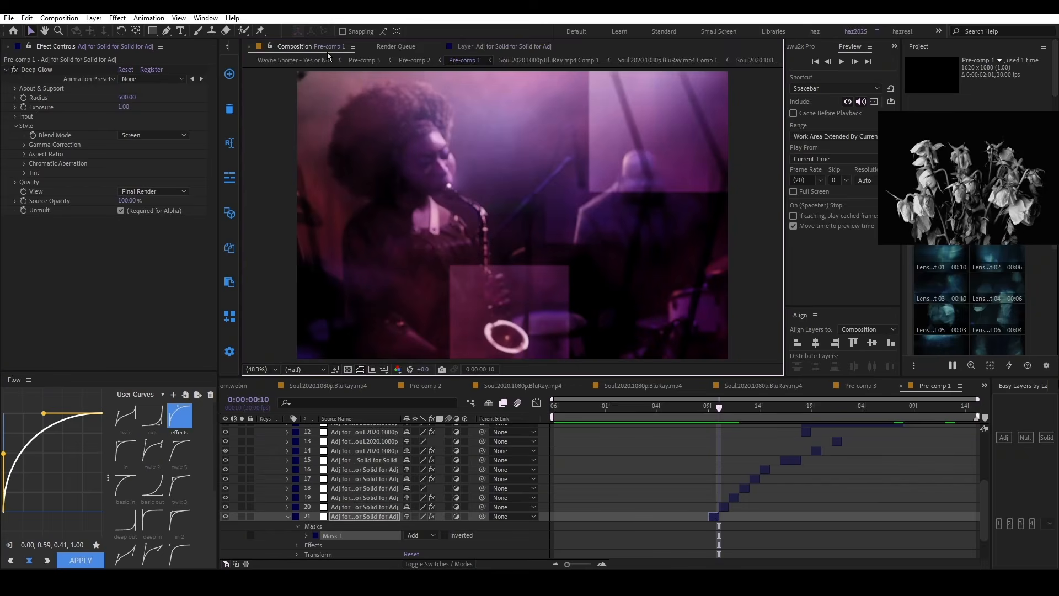
Step: Go frame by frame from 0:00:00:09 to 0:00:00:11 and inspect the Deep Glow settings and masks of adjustment layers 20 and 19
{"action": "left_click", "coordinate": [709, 408]}
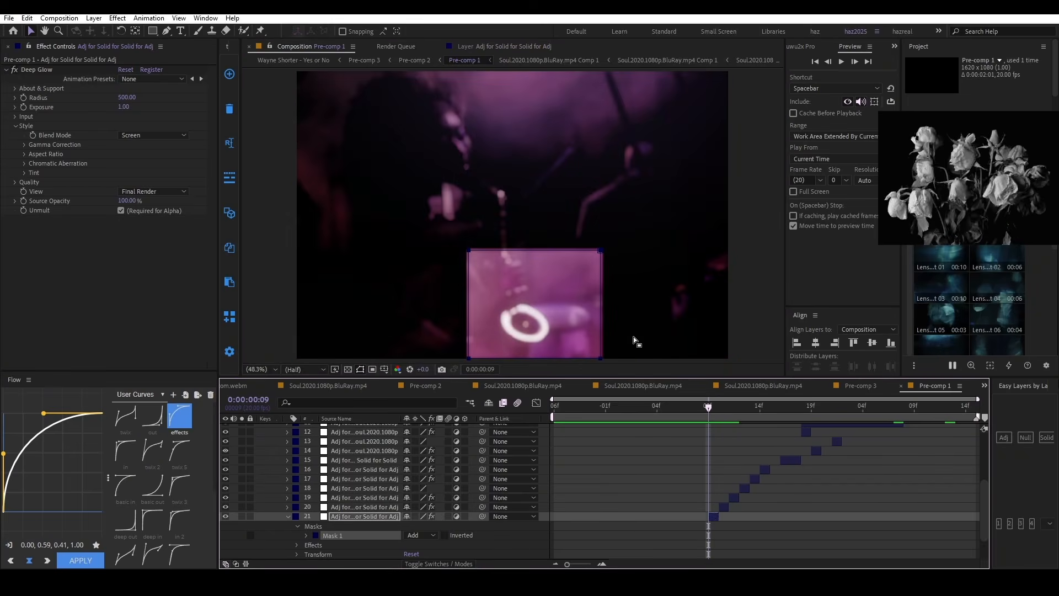
{"action": "left_click", "coordinate": [718, 410]}
{"action": "left_click", "coordinate": [724, 507]}
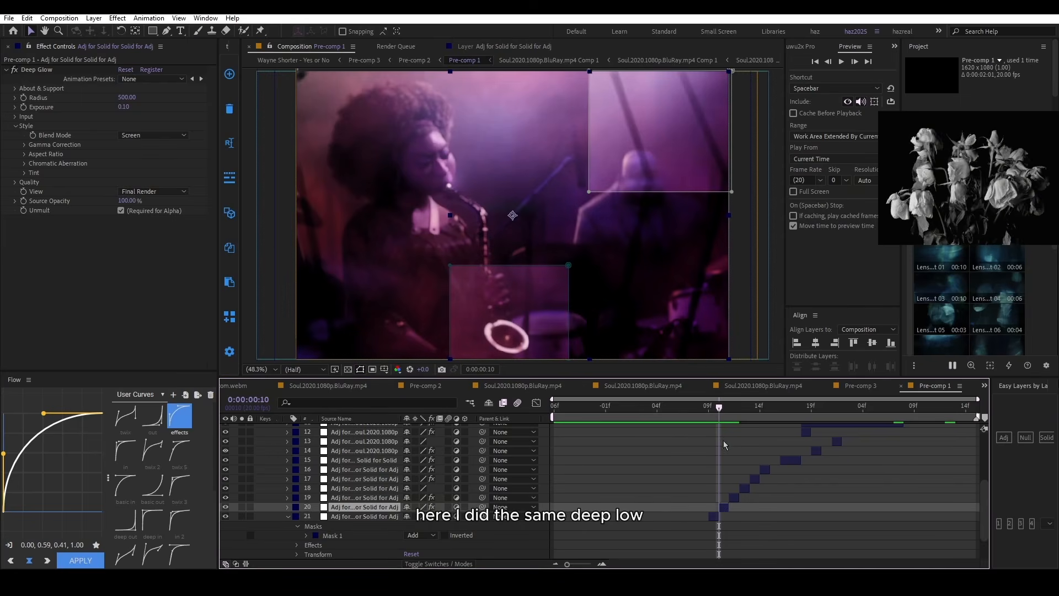
{"action": "left_click", "coordinate": [729, 411]}
{"action": "left_click", "coordinate": [736, 497]}
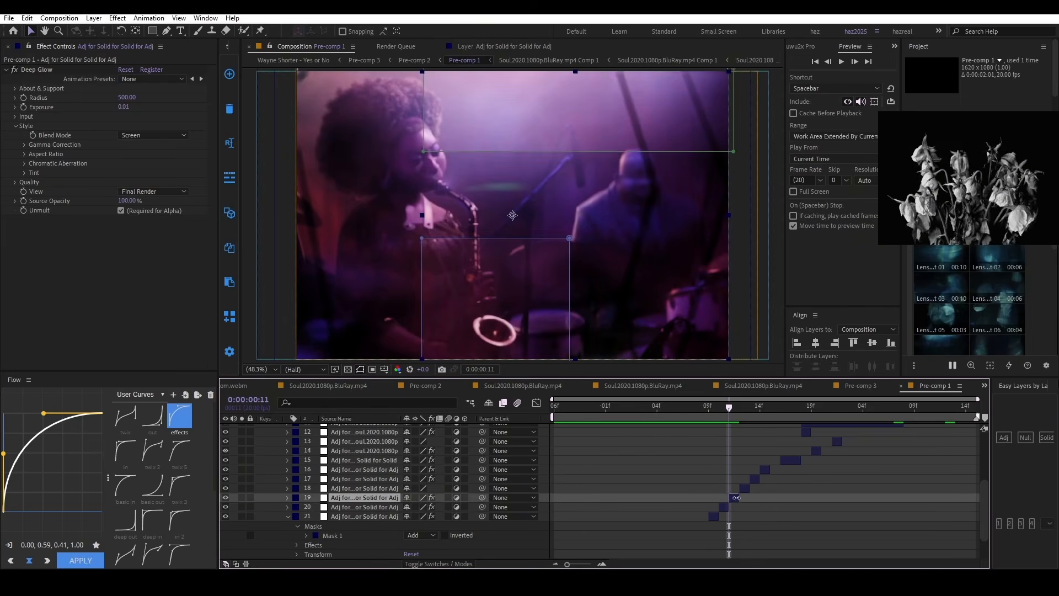
Step: Check adjustment layer 18 at 0:00:00:12 and inspect the Displacer Pro effect and masks of layer 17 at 0:00:00:13
{"action": "left_click", "coordinate": [739, 411]}
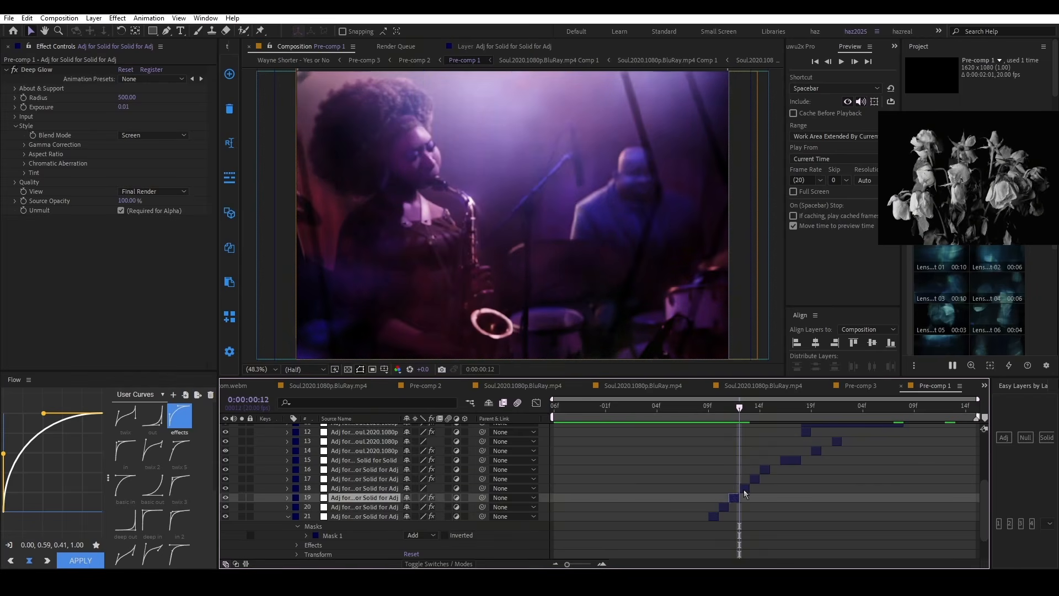
{"action": "left_click", "coordinate": [743, 488]}
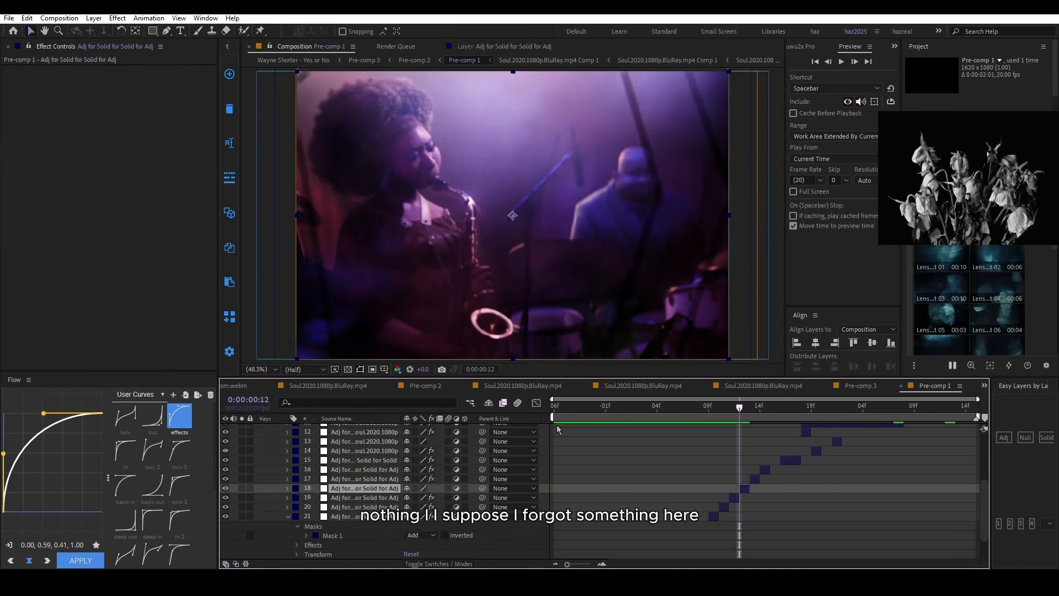
{"action": "left_click", "coordinate": [750, 408]}
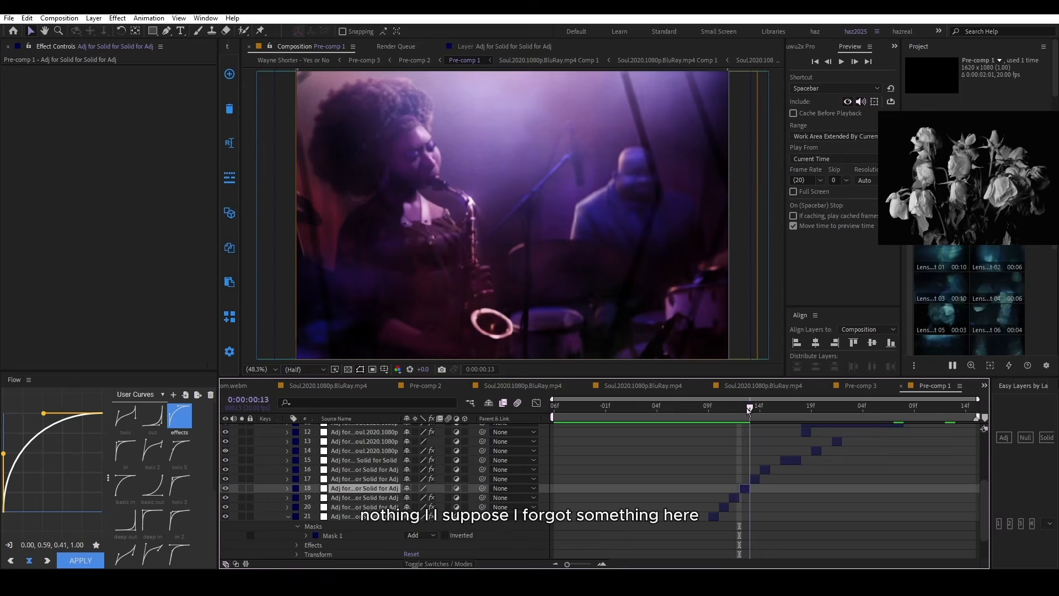
{"action": "left_click", "coordinate": [753, 476]}
{"action": "left_click", "coordinate": [755, 478]}
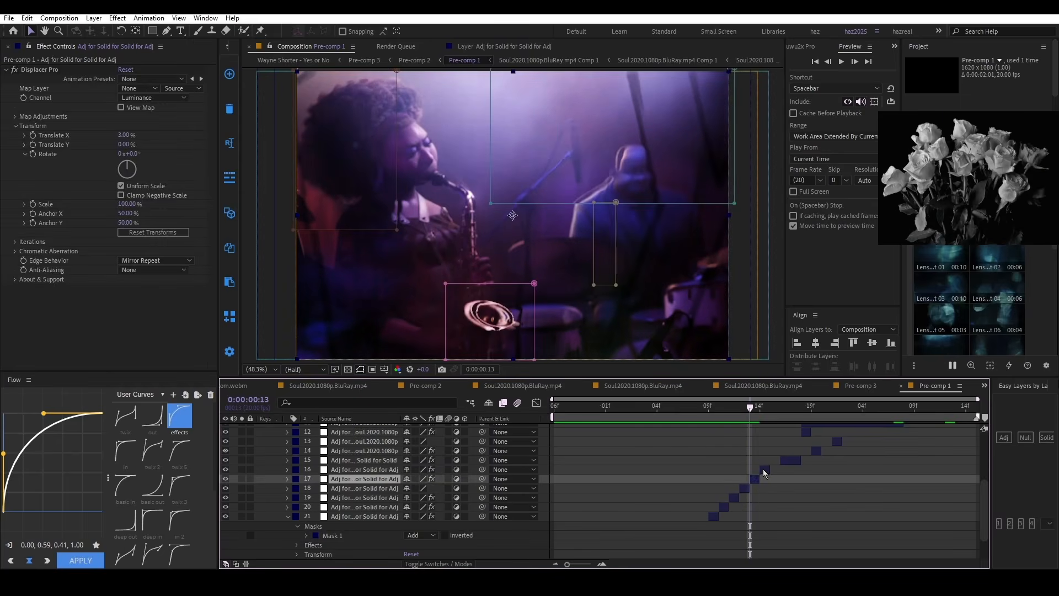
Step: Inspect adjustment layer 16's Bokeh effect and masks at 0:00:00:14, and layer 15's S_Hotspots effect at 0:00:00:16
{"action": "left_click", "coordinate": [759, 410]}
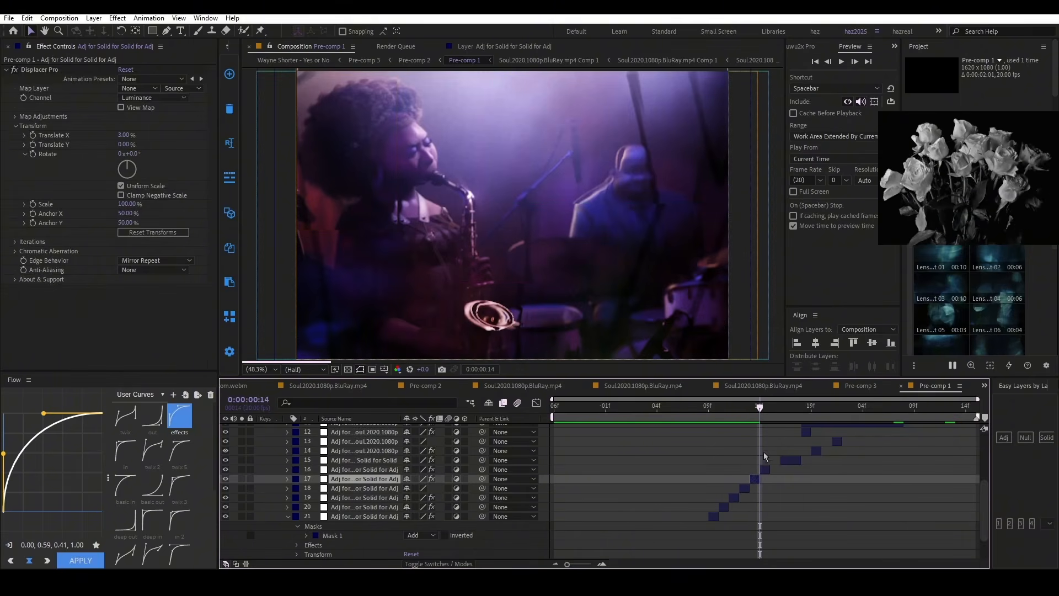
{"action": "left_click", "coordinate": [769, 468]}
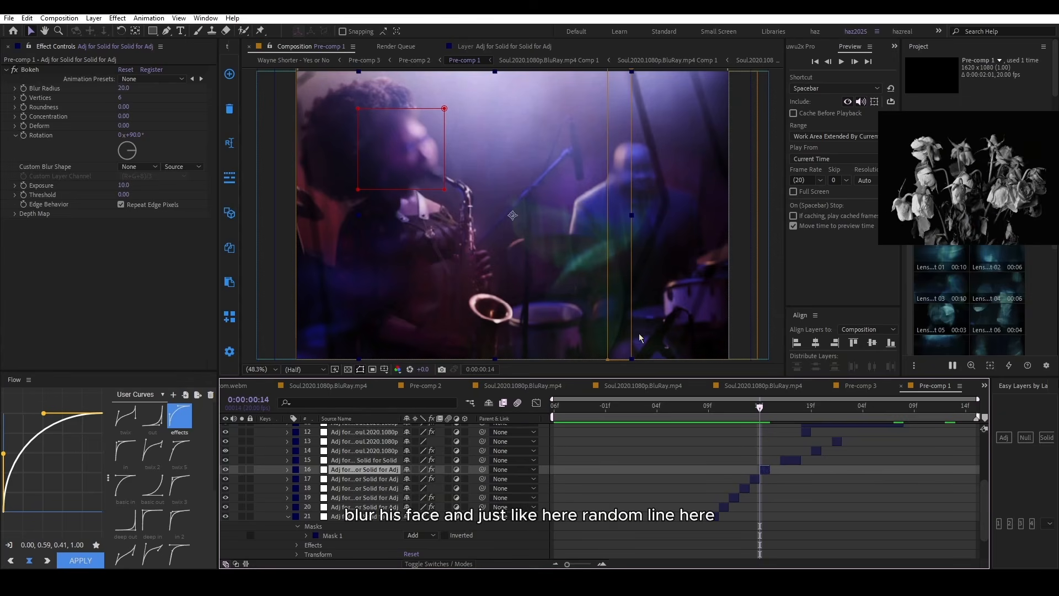
{"action": "left_click", "coordinate": [776, 415]}
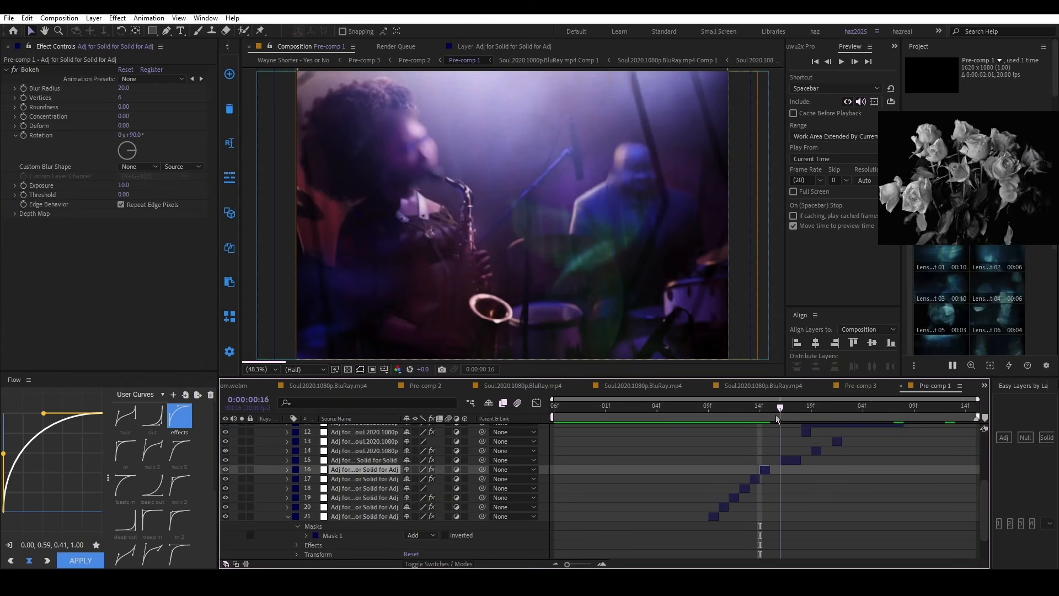
{"action": "left_click", "coordinate": [789, 459]}
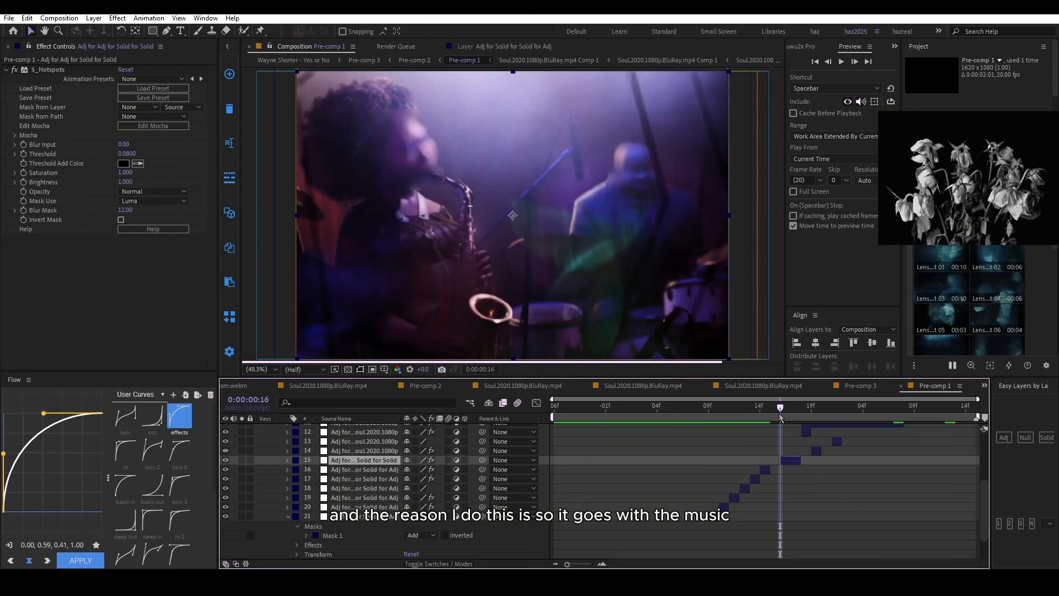
Step: Review the frames from 0:00:00:14 to 0:00:00:17 around the S_Hotspots adjustment layer 15
{"action": "left_click_drag", "start_coordinate": [780, 410], "coordinate": [759, 450]}
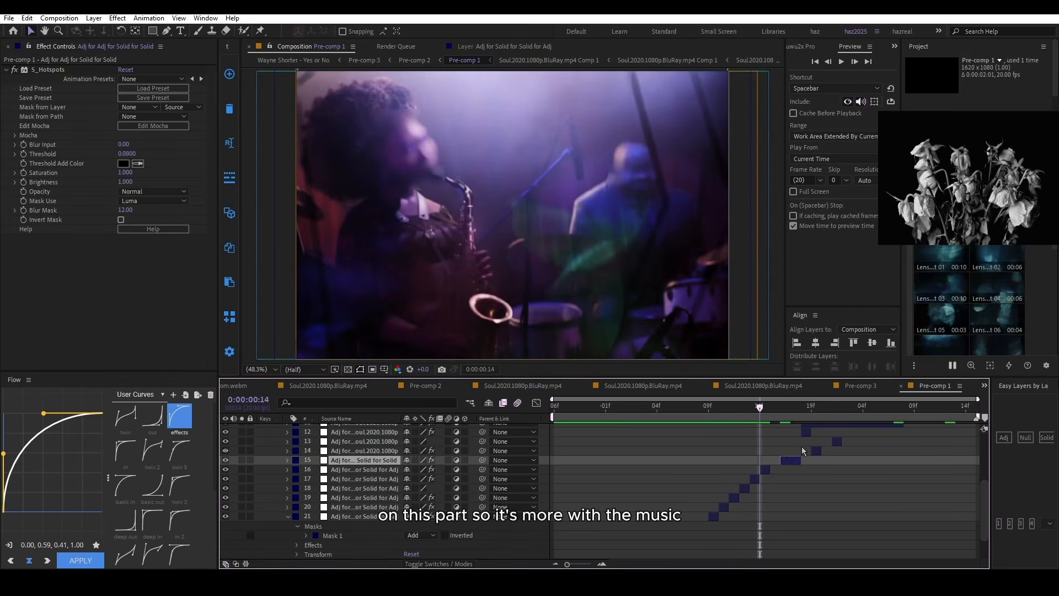
{"action": "left_click", "coordinate": [771, 406]}
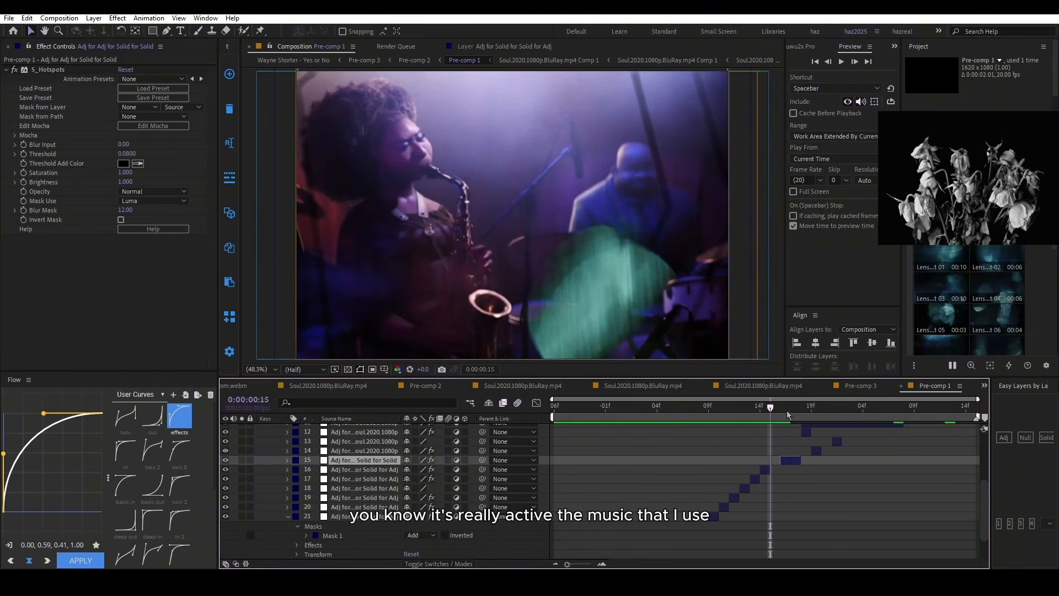
{"action": "mouse_move", "coordinate": [780, 405]}
{"action": "left_mouse_down"}
{"action": "mouse_move", "coordinate": [797, 414]}
{"action": "mouse_move", "coordinate": [788, 417]}
{"action": "left_mouse_up"}
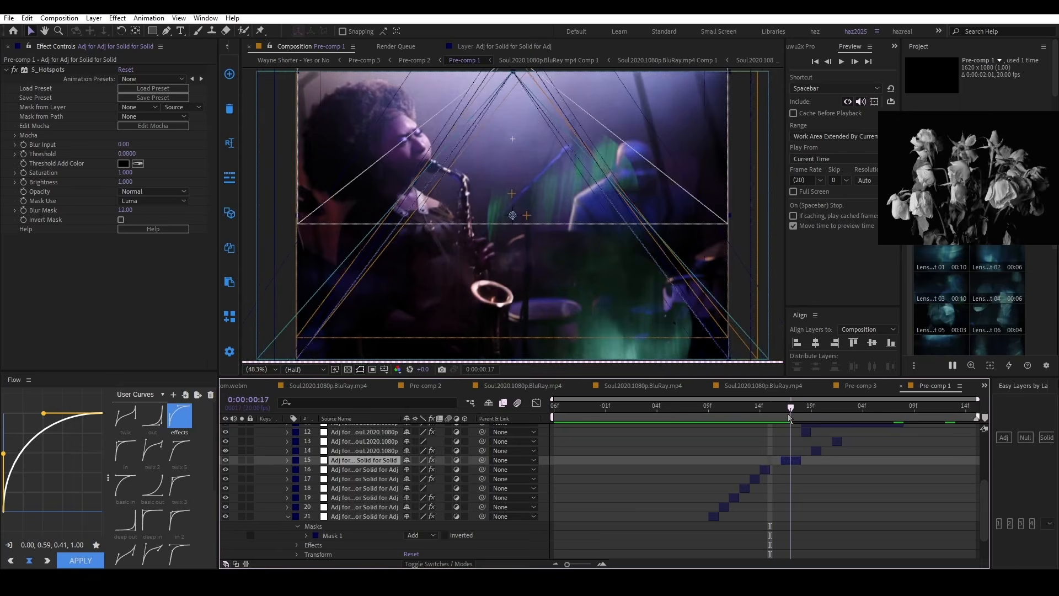
{"action": "scroll", "coordinate": [796, 457], "scroll_direction": "up", "scroll_amount": 3}
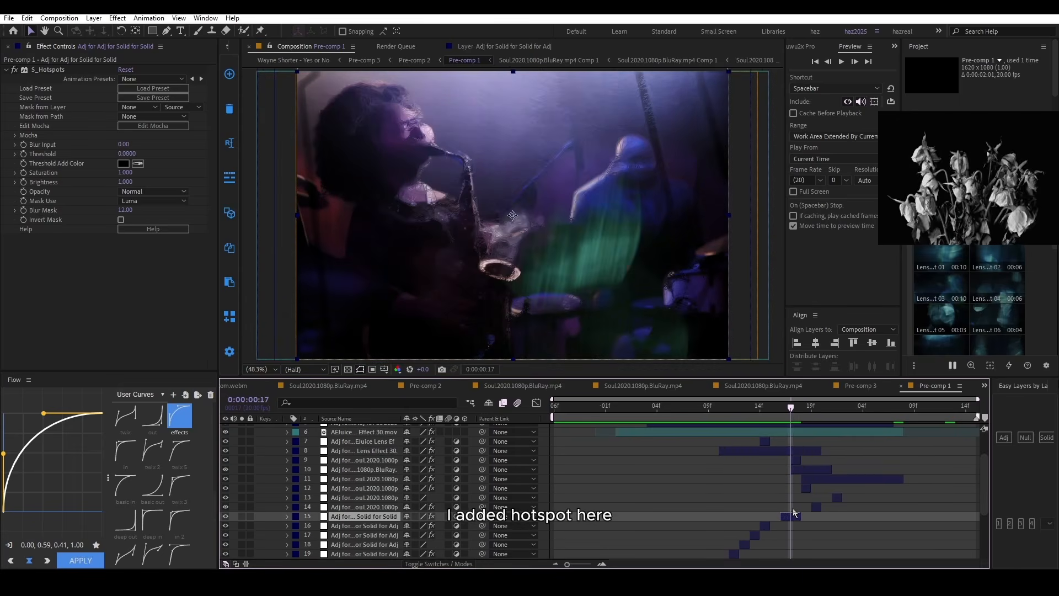
{"action": "scroll", "coordinate": [794, 513], "scroll_direction": "down", "scroll_amount": 2}
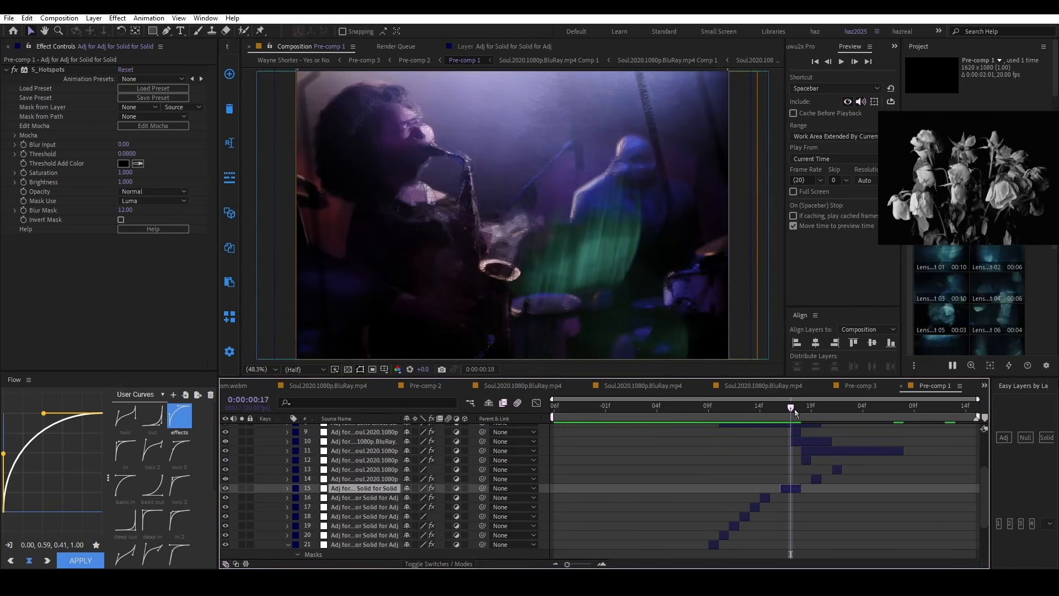
Step: Magnify the composition to 100%, examine the saxophonist's head at 0:00:00:17, and fit the whole frame in view again
{"action": "scroll", "coordinate": [433, 160], "scroll_direction": "up", "scroll_amount": 2}
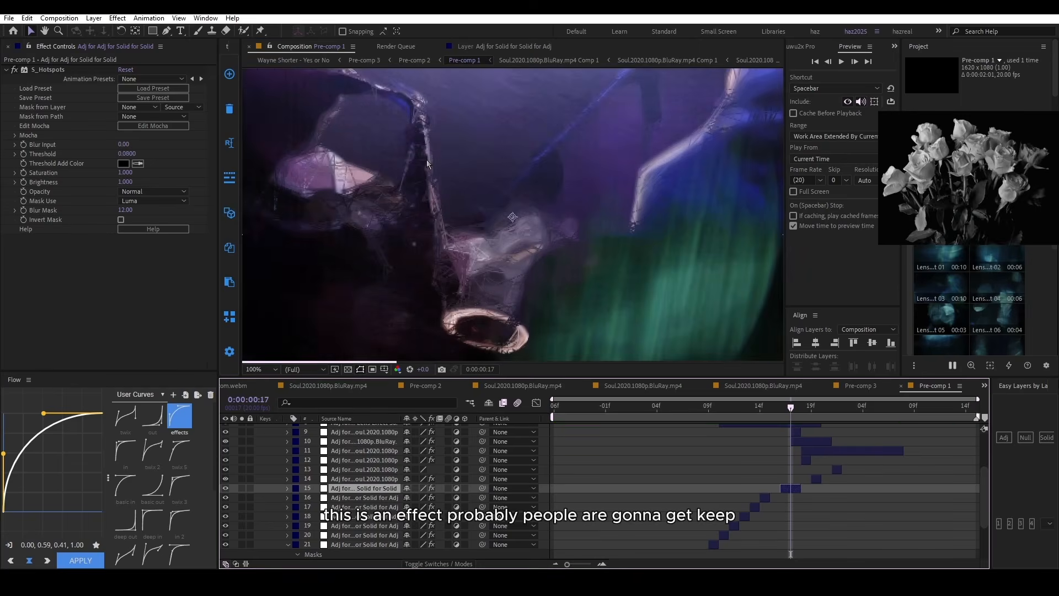
{"action": "left_click_drag", "start_coordinate": [430, 165], "coordinate": [642, 310]}
{"action": "left_click", "coordinate": [270, 370]}
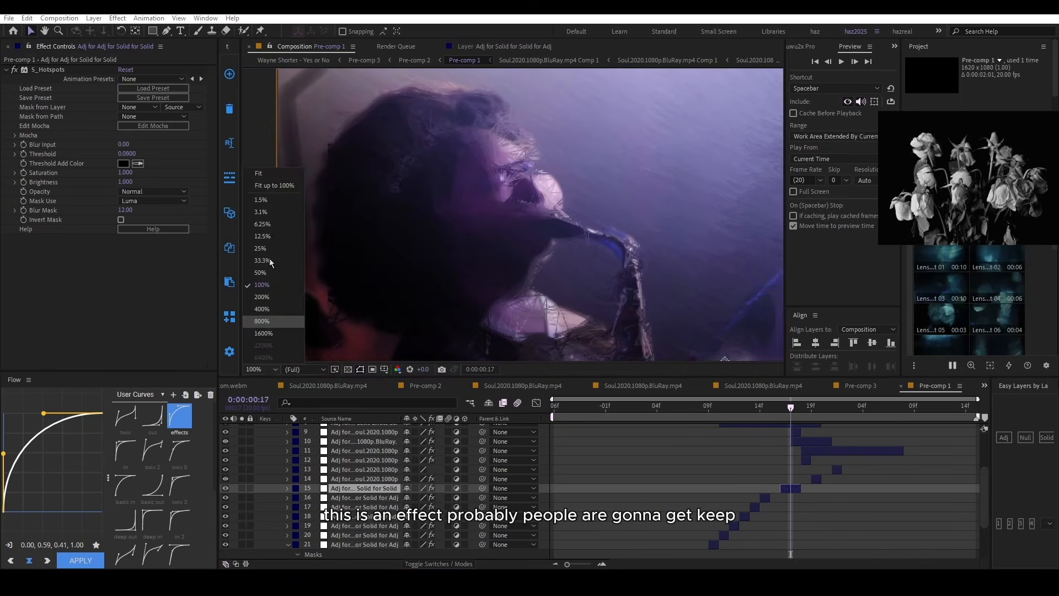
{"action": "left_click", "coordinate": [285, 176]}
Step: Select adjustment layer 9 and compare its Rough Scratch Geometric Filter with Keep Original Image off and back on
{"action": "left_click", "coordinate": [782, 433]}
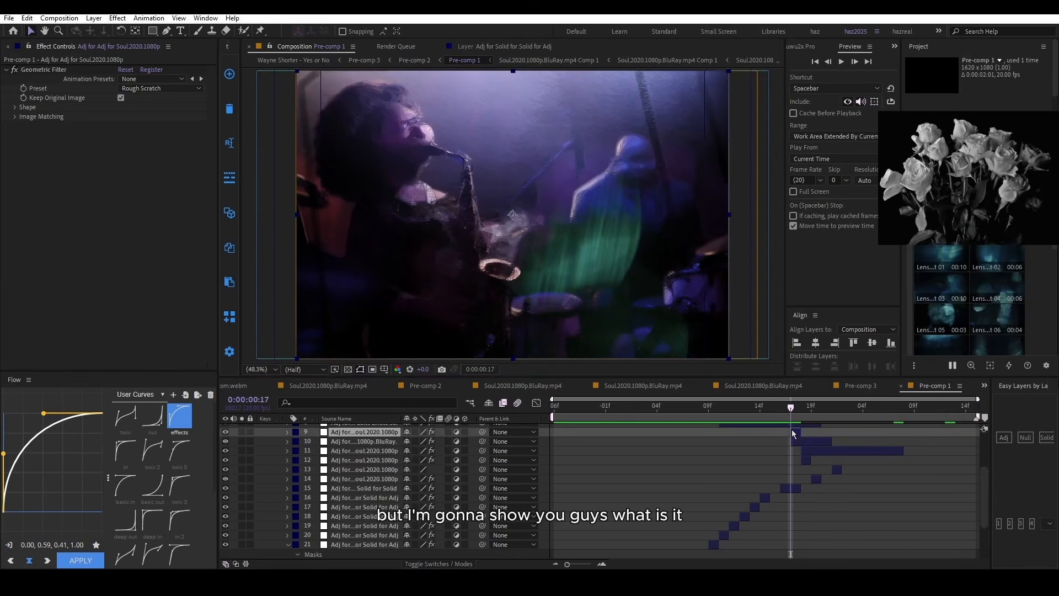
{"action": "left_click", "coordinate": [45, 70]}
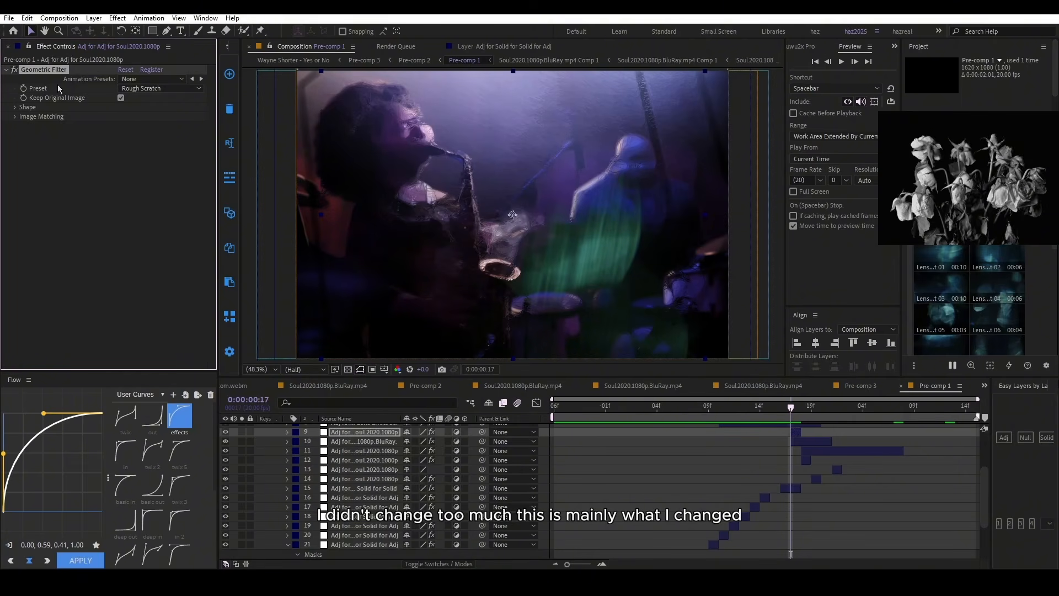
{"action": "left_click", "coordinate": [138, 90]}
{"action": "left_click", "coordinate": [119, 103]}
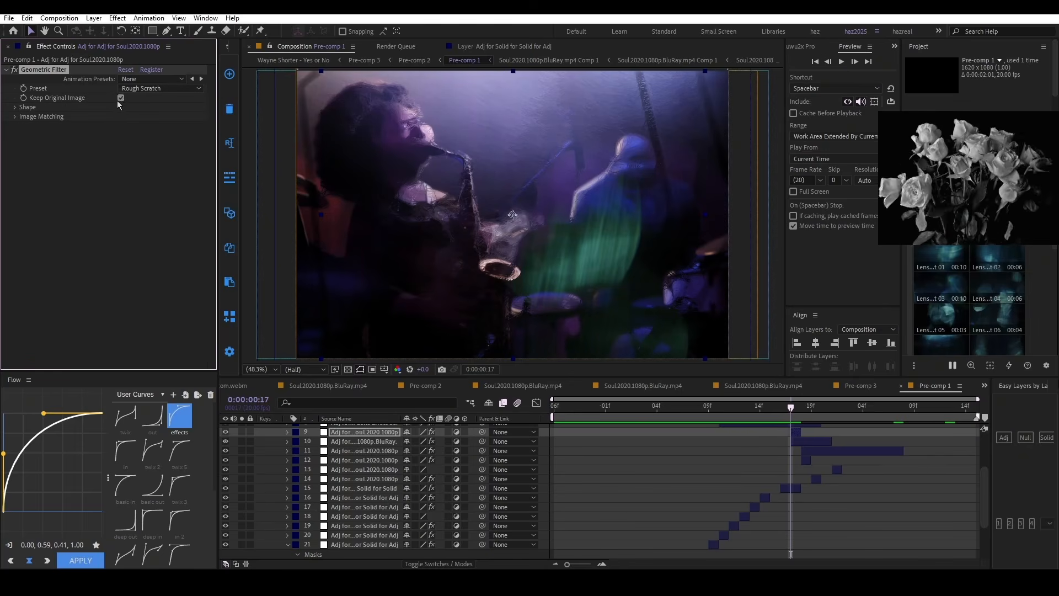
{"action": "left_click", "coordinate": [121, 98]}
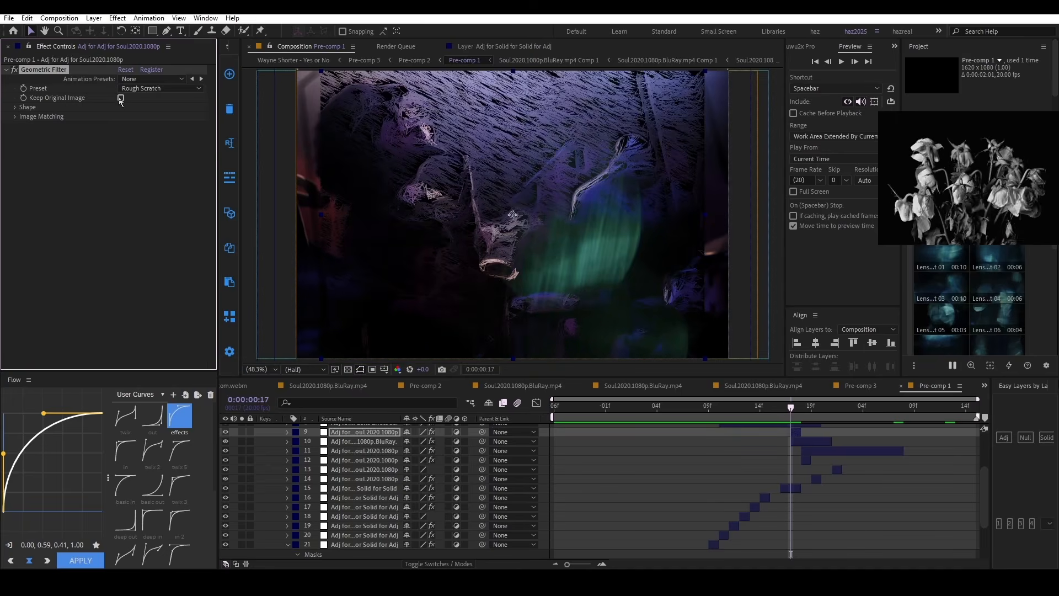
{"action": "left_click", "coordinate": [120, 99]}
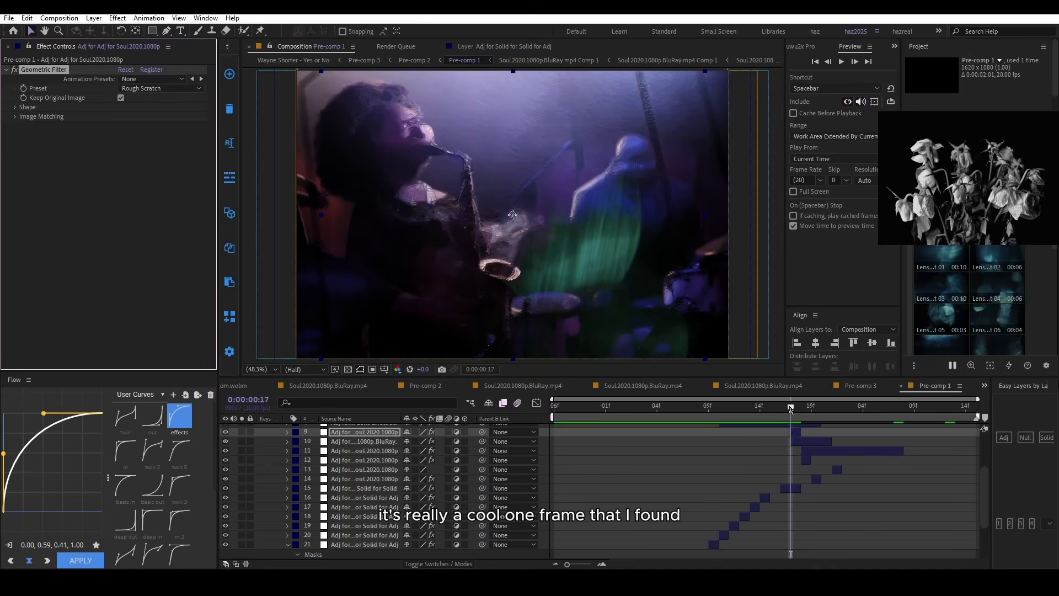
Step: Go to 0:00:00:18 and inspect the Bokeh effect on adjustment layer 11 and the Glitchify effect on layer 12
{"action": "left_click_drag", "start_coordinate": [792, 408], "coordinate": [803, 414]}
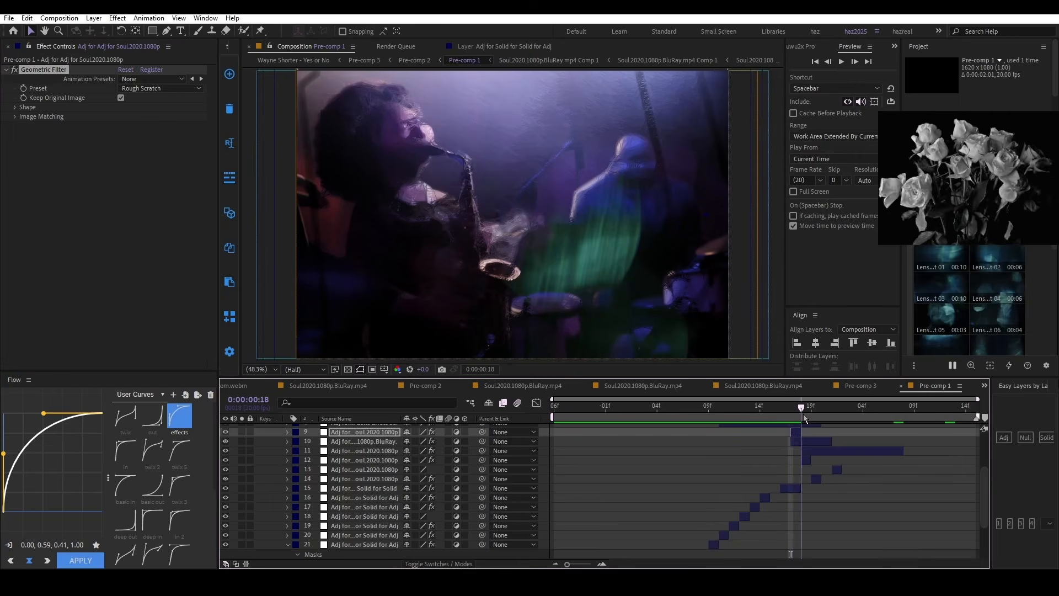
{"action": "left_click", "coordinate": [809, 455]}
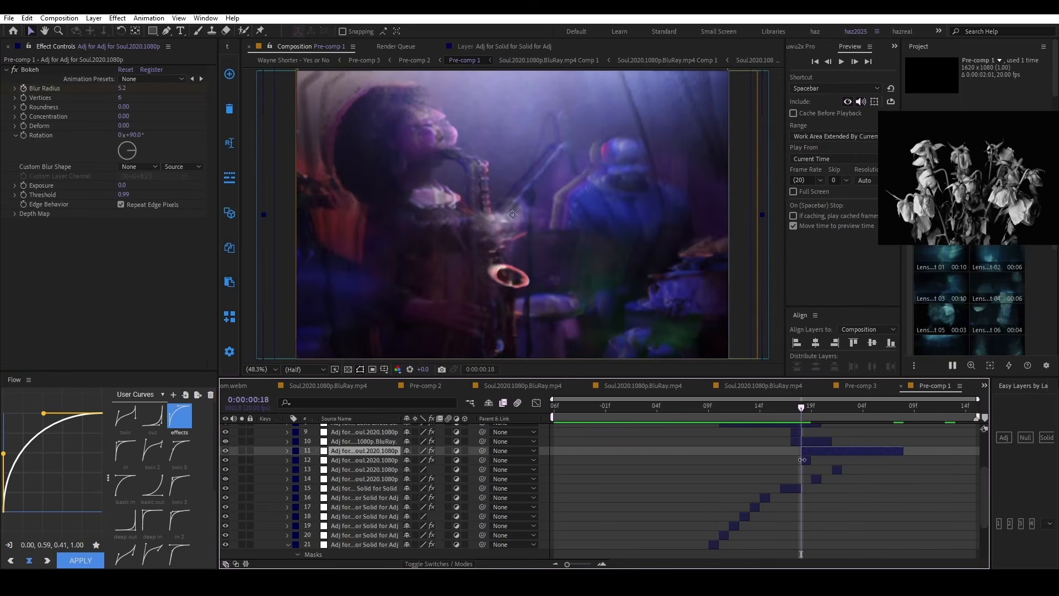
{"action": "left_click", "coordinate": [802, 460]}
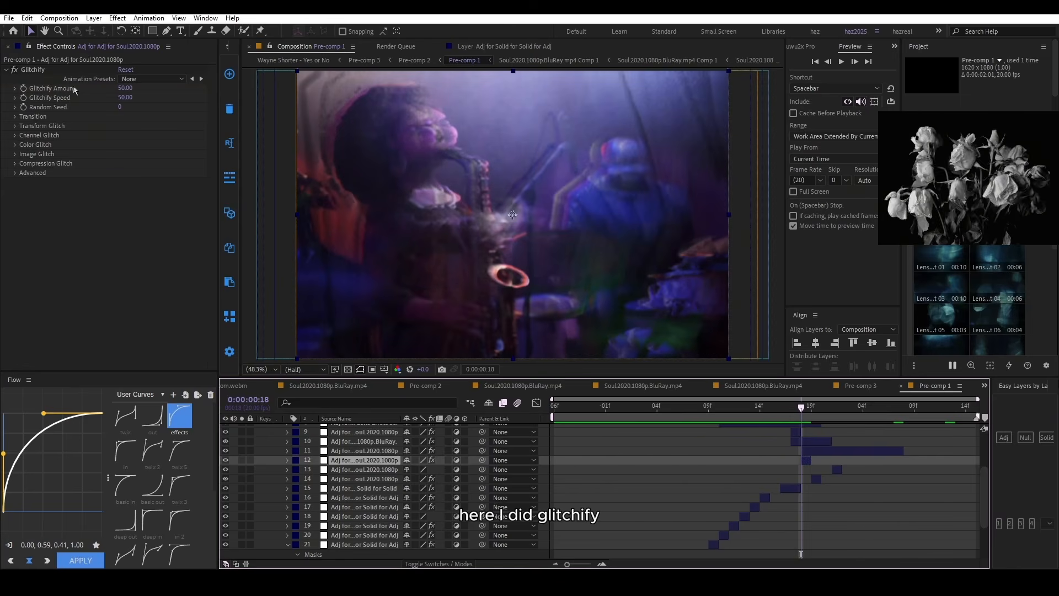
Step: Expand Glitchify's Transition, Transform, Channel, Color, Image and Compression Glitch groups and examine their settings
{"action": "left_click", "coordinate": [15, 155]}
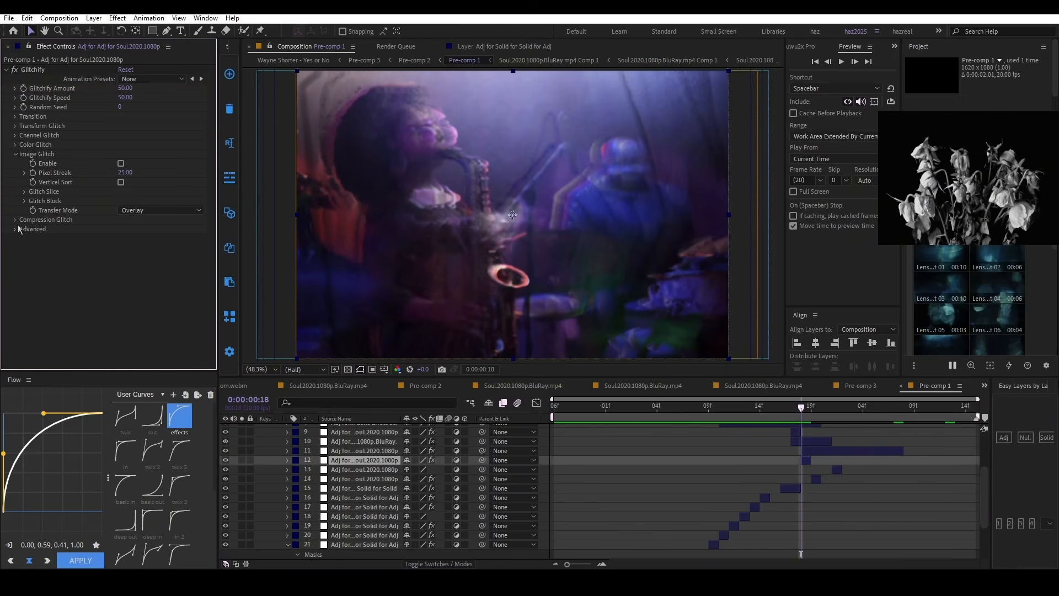
{"action": "left_click", "coordinate": [15, 145]}
{"action": "left_click", "coordinate": [15, 135]}
{"action": "left_click", "coordinate": [16, 126]}
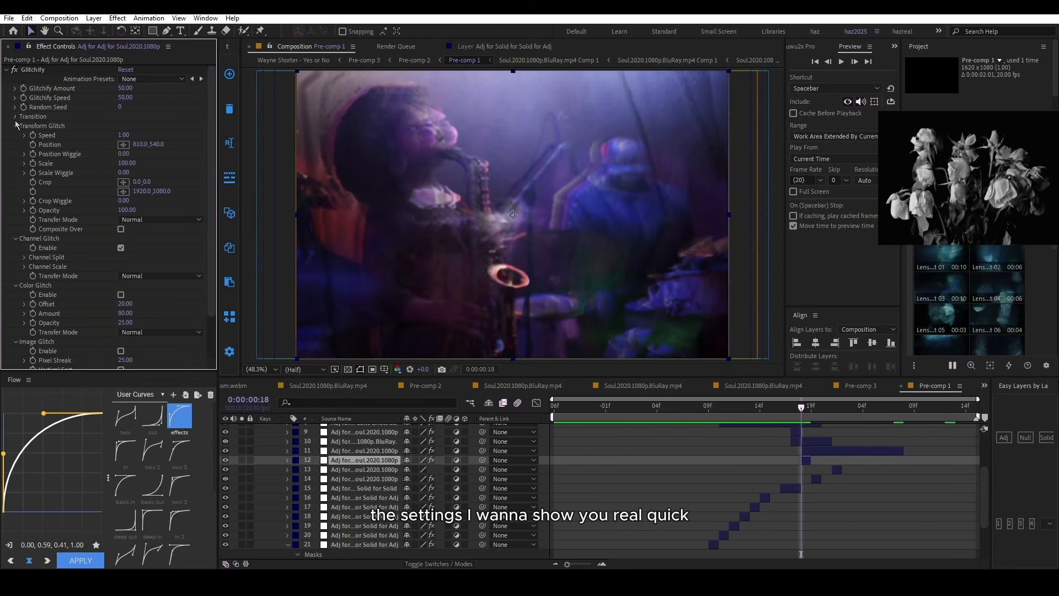
{"action": "scroll", "coordinate": [23, 219], "scroll_direction": "down", "scroll_amount": 5}
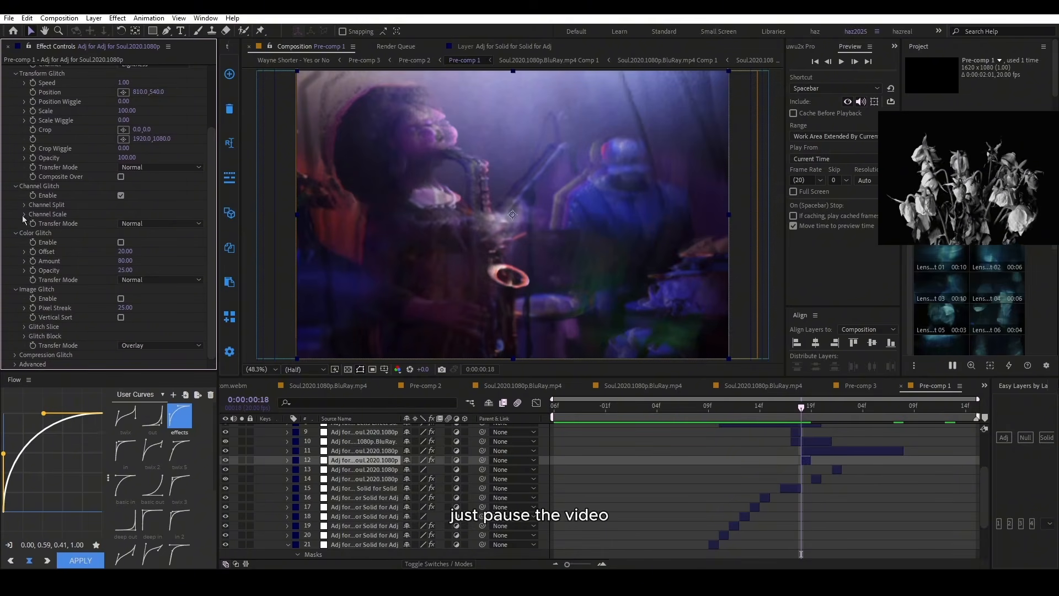
{"action": "left_click", "coordinate": [14, 355]}
{"action": "scroll", "coordinate": [14, 356], "scroll_direction": "down", "scroll_amount": 4}
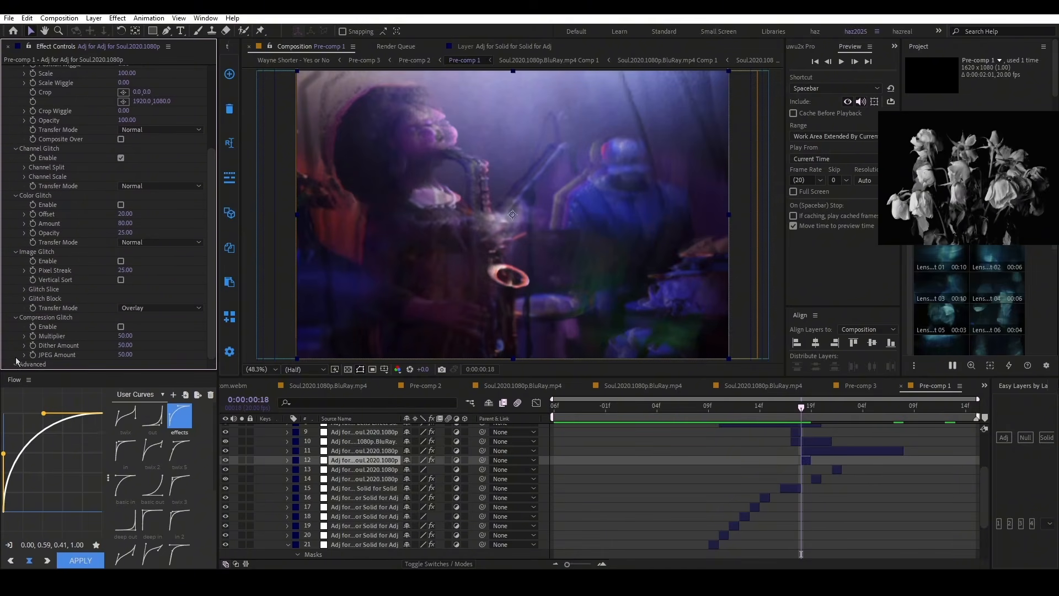
{"action": "scroll", "coordinate": [16, 358], "scroll_direction": "up", "scroll_amount": 9}
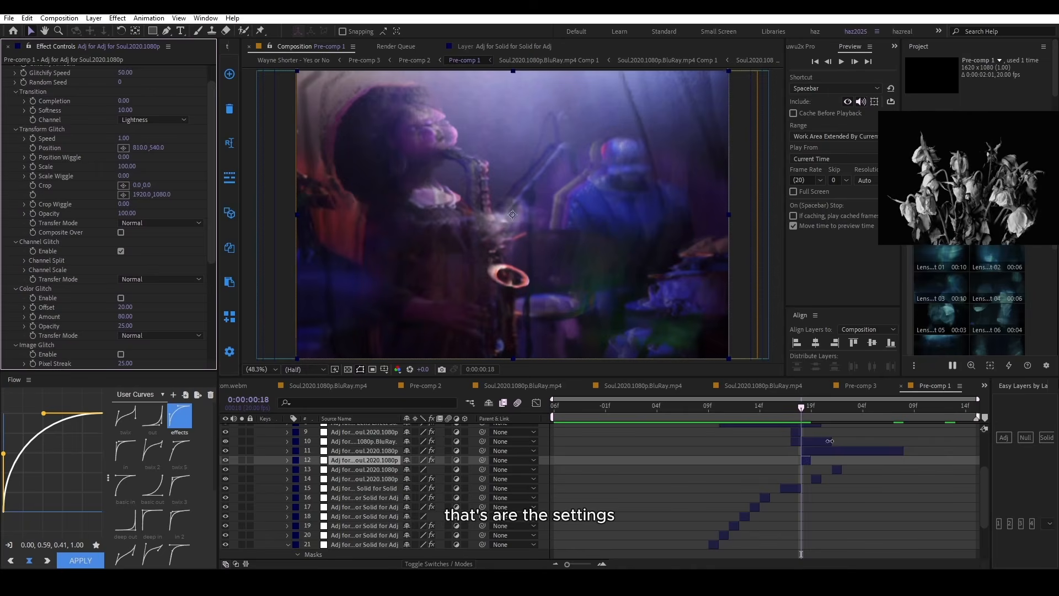
Step: Inspect adjustment layer 14's Modulation and Invert effects and mask at 0:00:00:19, compare 0:00:01:00, and preview the following frames
{"action": "left_click_drag", "start_coordinate": [803, 411], "coordinate": [811, 411]}
{"action": "left_click", "coordinate": [818, 478]}
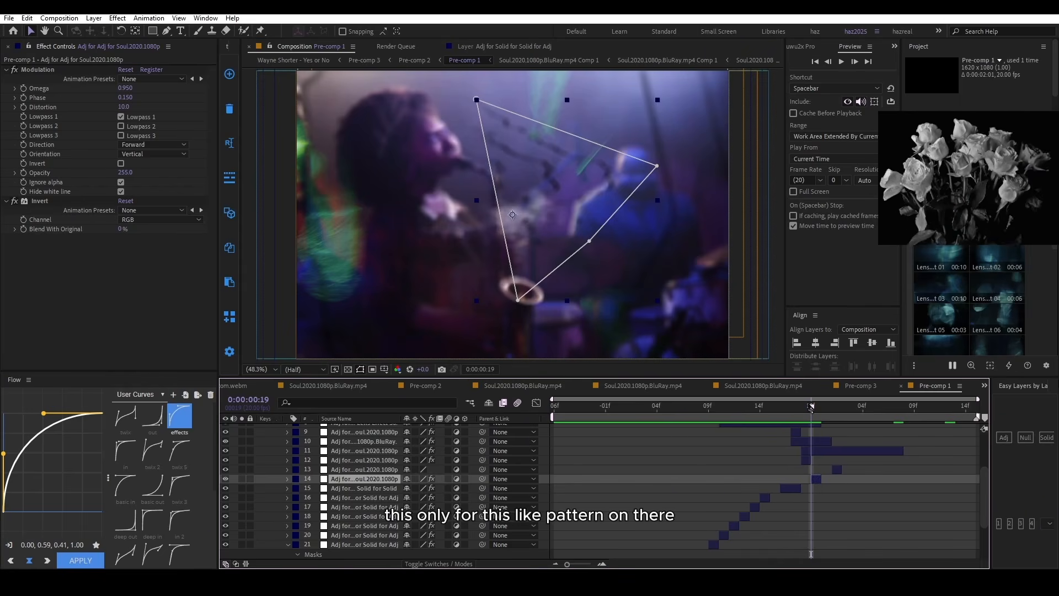
{"action": "left_click_drag", "start_coordinate": [811, 407], "coordinate": [821, 408]}
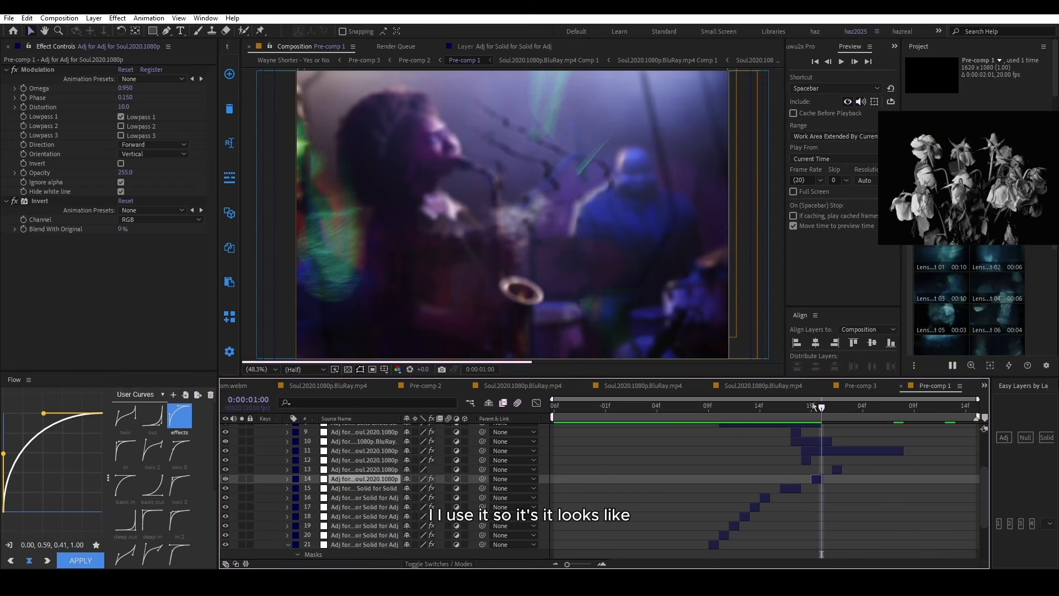
{"action": "left_click", "coordinate": [811, 406]}
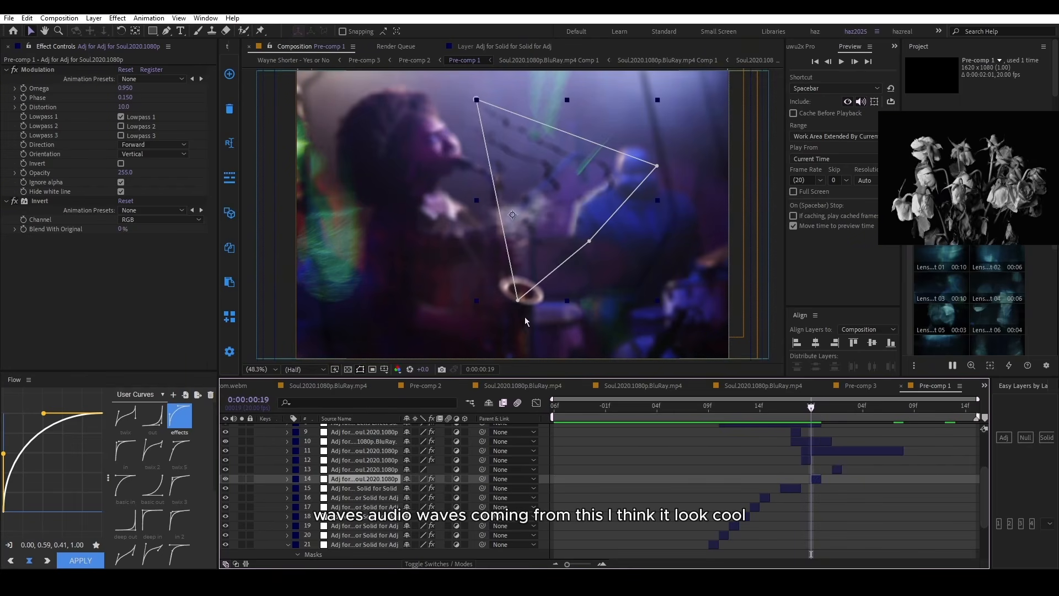
{"action": "key", "text": "space"}
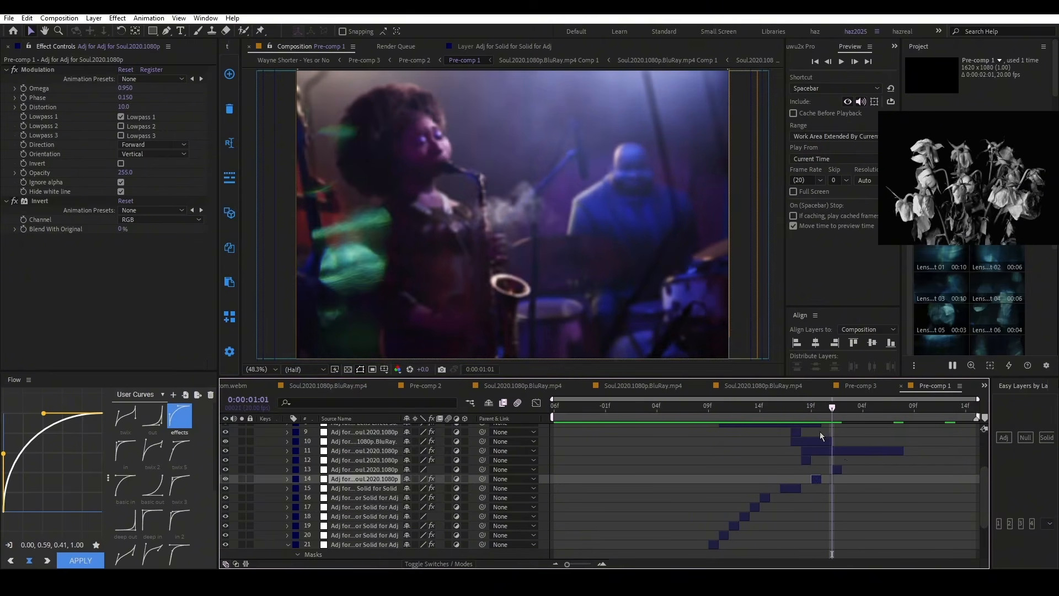
Step: Check adjustment layer 13 for effects, and inspect the Unmult and Bokeh effects on the Energy Bomb layer 22
{"action": "left_click", "coordinate": [839, 467]}
{"action": "scroll", "coordinate": [837, 474], "scroll_direction": "down", "scroll_amount": 3}
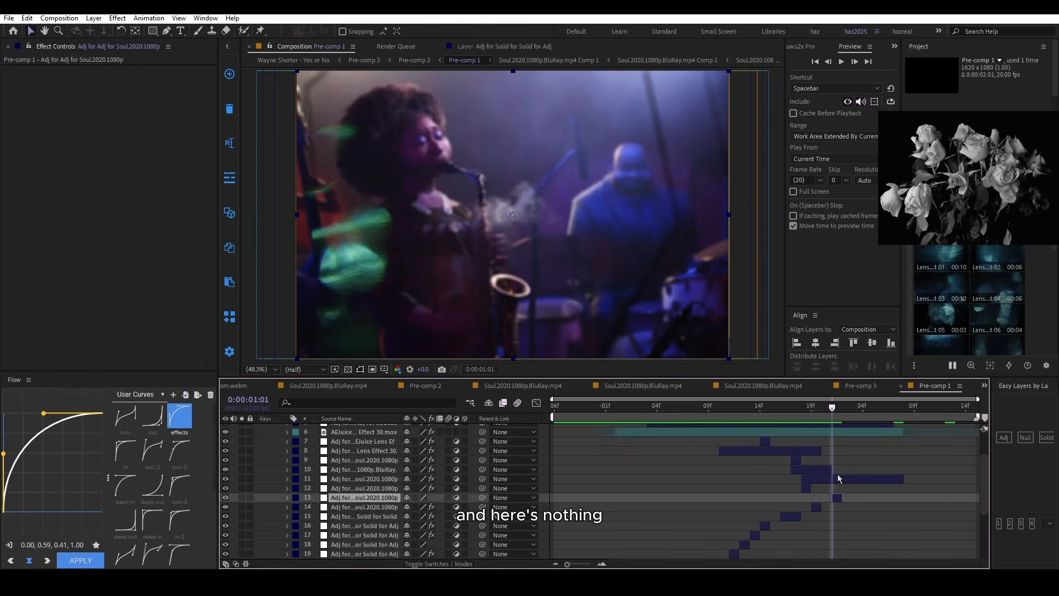
{"action": "left_click", "coordinate": [816, 526]}
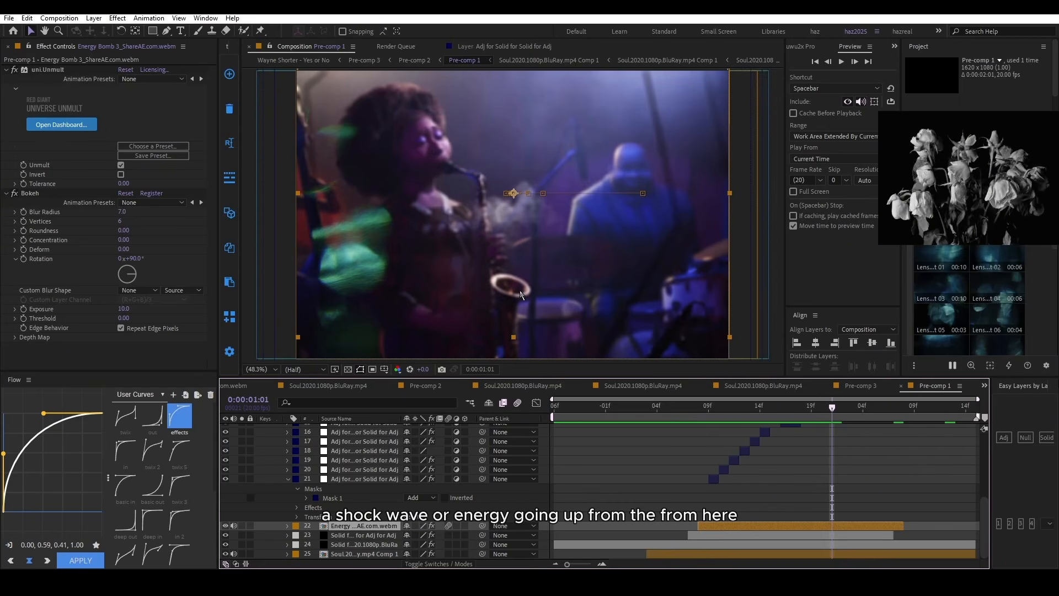
{"action": "mouse_move", "coordinate": [840, 425]}
{"action": "left_mouse_down"}
{"action": "mouse_move", "coordinate": [808, 425]}
{"action": "mouse_move", "coordinate": [836, 431]}
{"action": "left_mouse_up"}
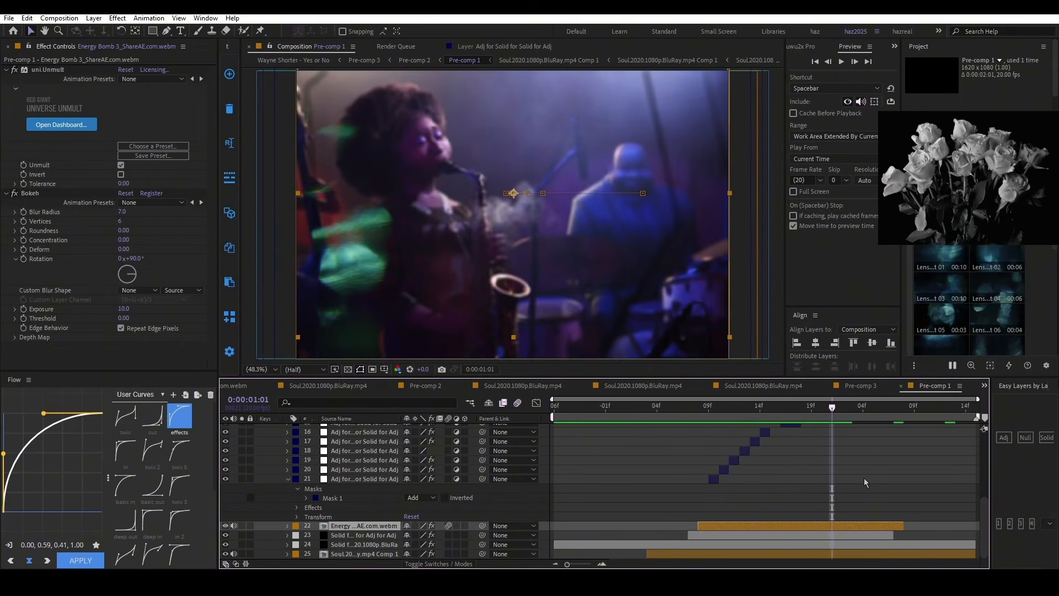
Step: Inspect the Tao and Fill effects on solid layer 23 at 0:00:00:13, comparing the frame with Fill off and back on
{"action": "left_click", "coordinate": [826, 538]}
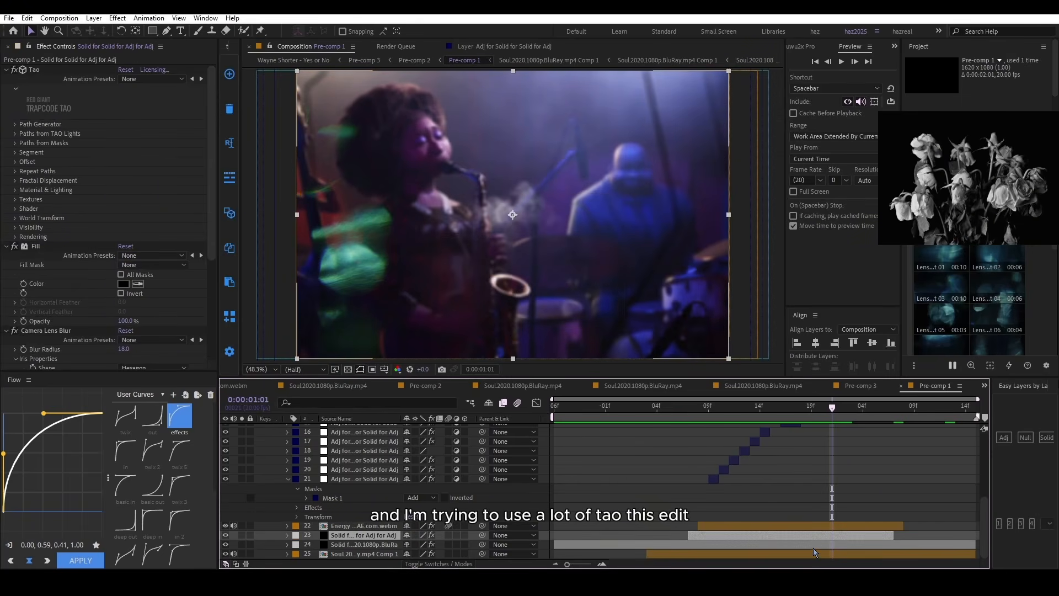
{"action": "left_click_drag", "start_coordinate": [692, 406], "coordinate": [750, 424]}
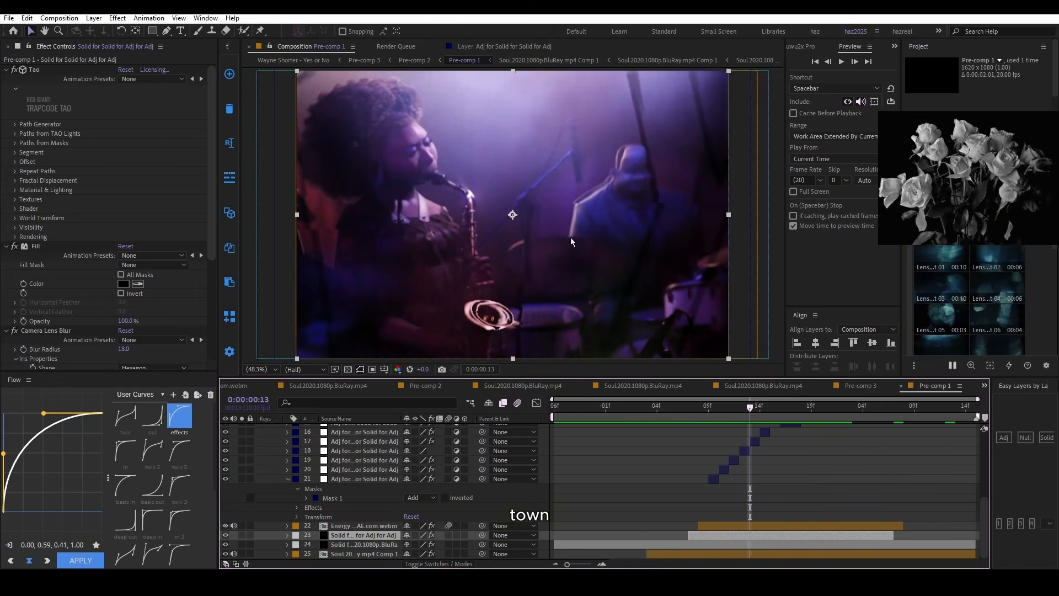
{"action": "scroll", "coordinate": [127, 219], "scroll_direction": "down", "scroll_amount": 3}
{"action": "scroll", "coordinate": [110, 218], "scroll_direction": "up", "scroll_amount": 3}
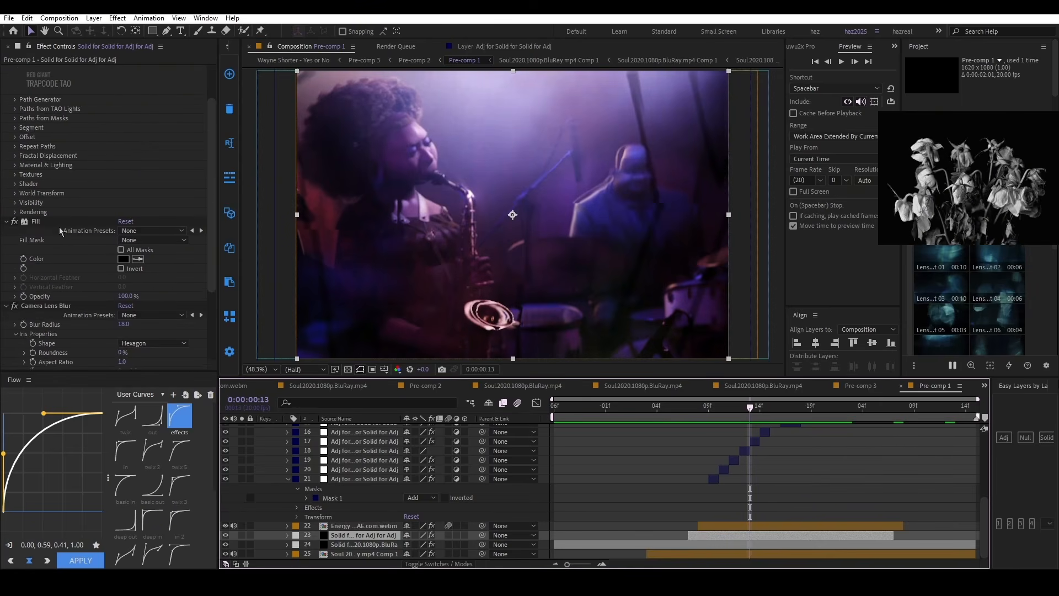
{"action": "scroll", "coordinate": [28, 224], "scroll_direction": "down", "scroll_amount": 1}
{"action": "left_click", "coordinate": [36, 197]}
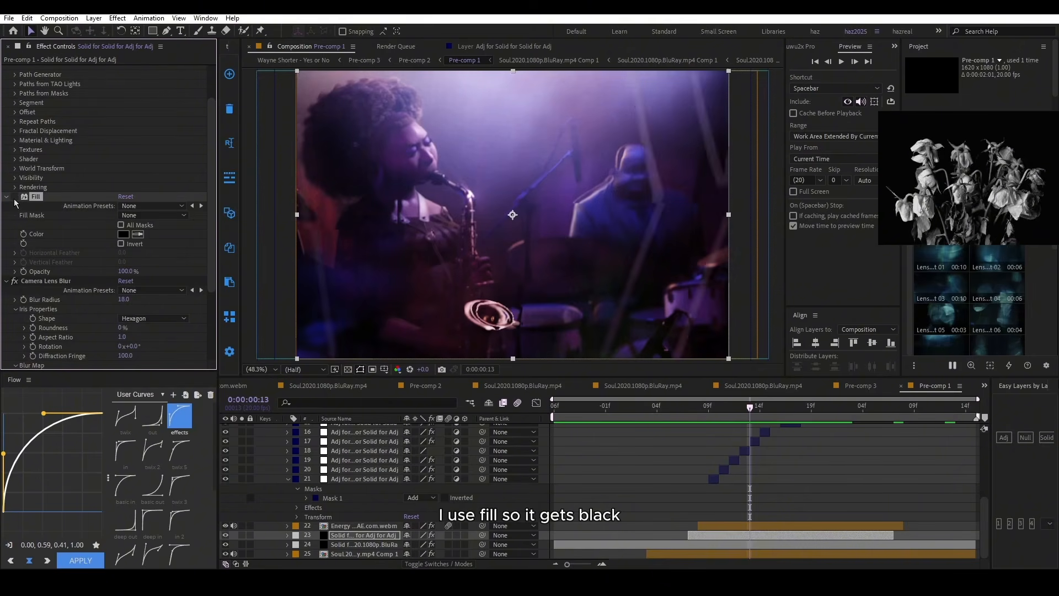
{"action": "scroll", "coordinate": [15, 203], "scroll_direction": "up", "scroll_amount": 2}
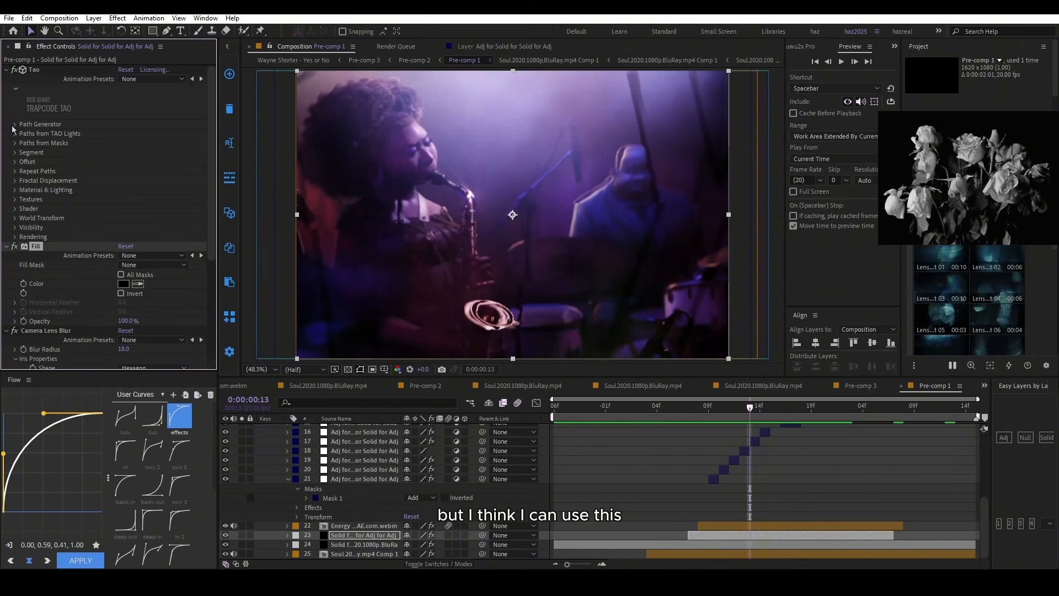
{"action": "scroll", "coordinate": [51, 238], "scroll_direction": "down", "scroll_amount": 3}
{"action": "scroll", "coordinate": [51, 239], "scroll_direction": "down", "scroll_amount": 1}
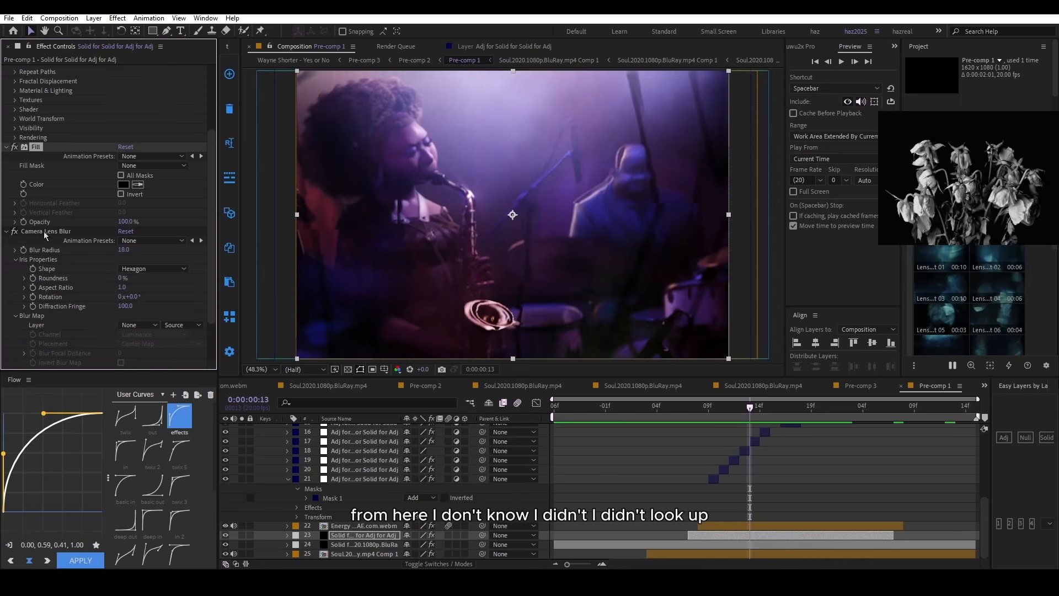
{"action": "scroll", "coordinate": [104, 102], "scroll_direction": "up", "scroll_amount": 4}
{"action": "scroll", "coordinate": [83, 274], "scroll_direction": "down", "scroll_amount": 3}
Step: Try a Blur Radius of 0 in the Camera Lens Blur on solid layer 23, and undo the change
{"action": "left_click", "coordinate": [55, 257]}
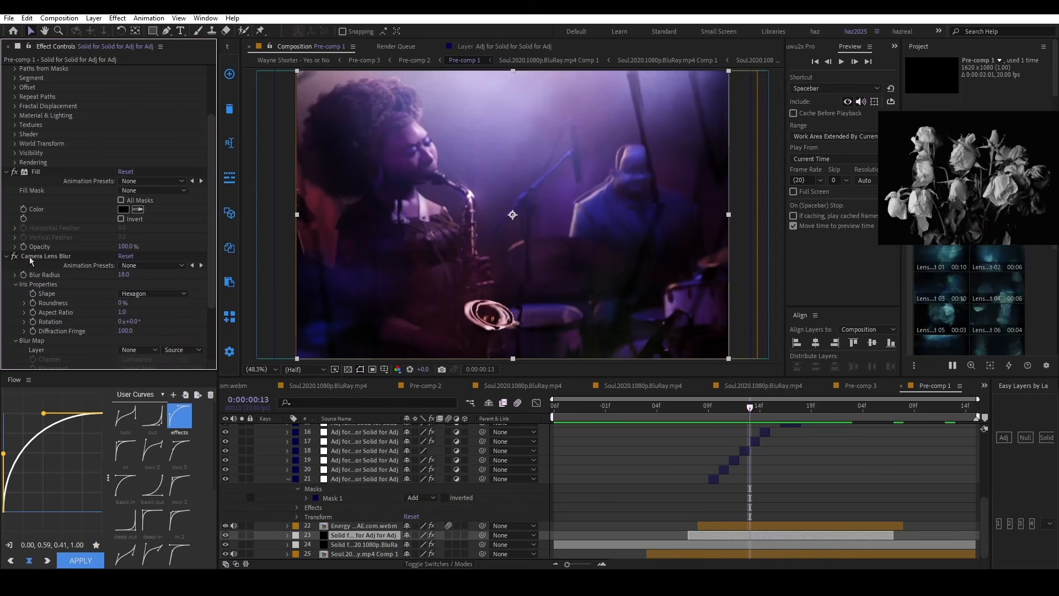
{"action": "scroll", "coordinate": [25, 250], "scroll_direction": "down", "scroll_amount": 2}
{"action": "scroll", "coordinate": [63, 252], "scroll_direction": "down", "scroll_amount": 1}
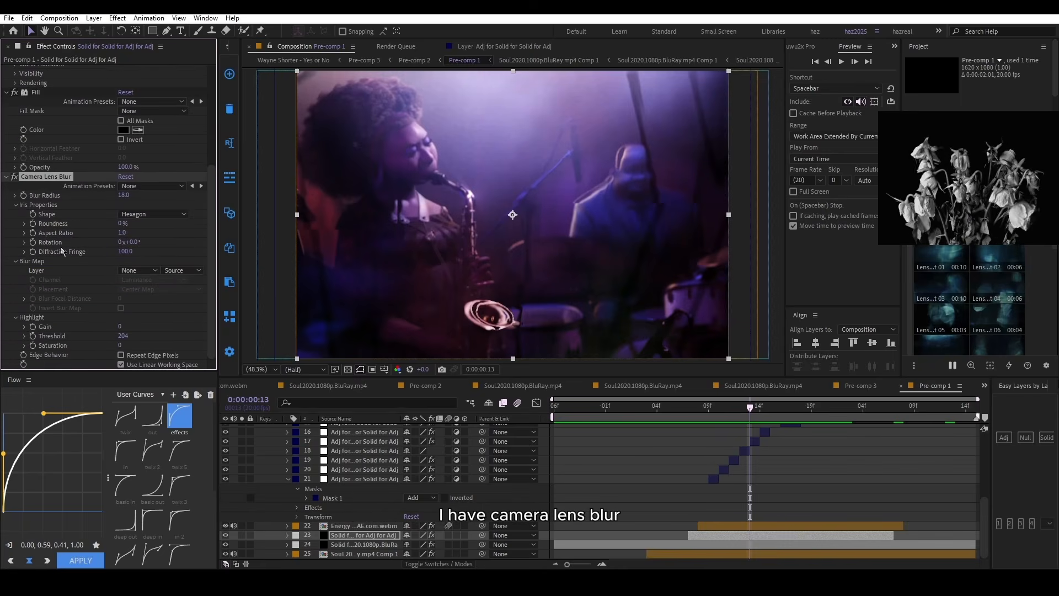
{"action": "left_click_drag", "start_coordinate": [124, 195], "coordinate": [24, 204]}
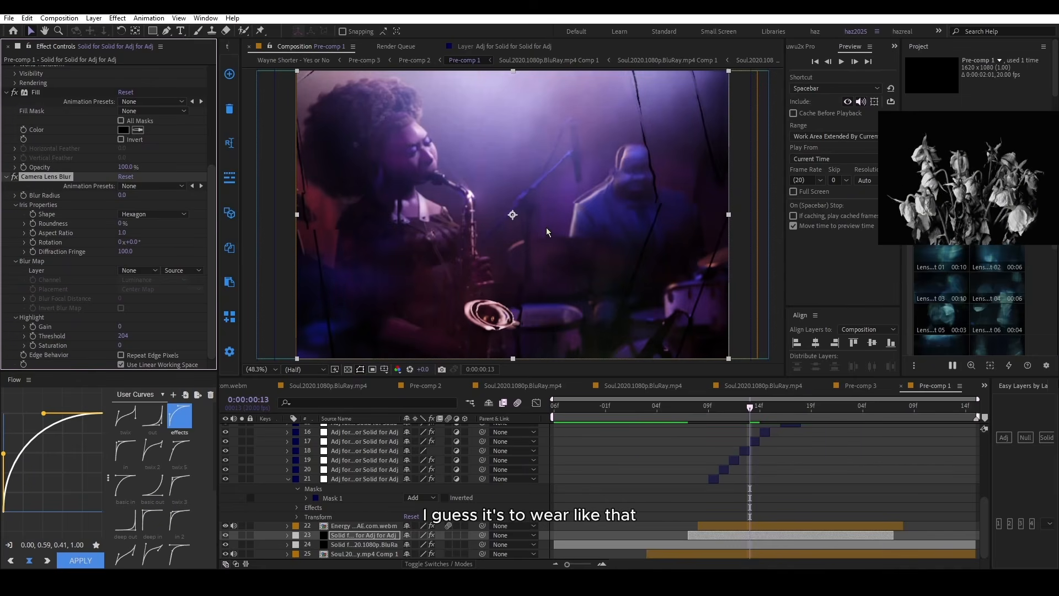
{"action": "key", "text": "ctrl+z"}
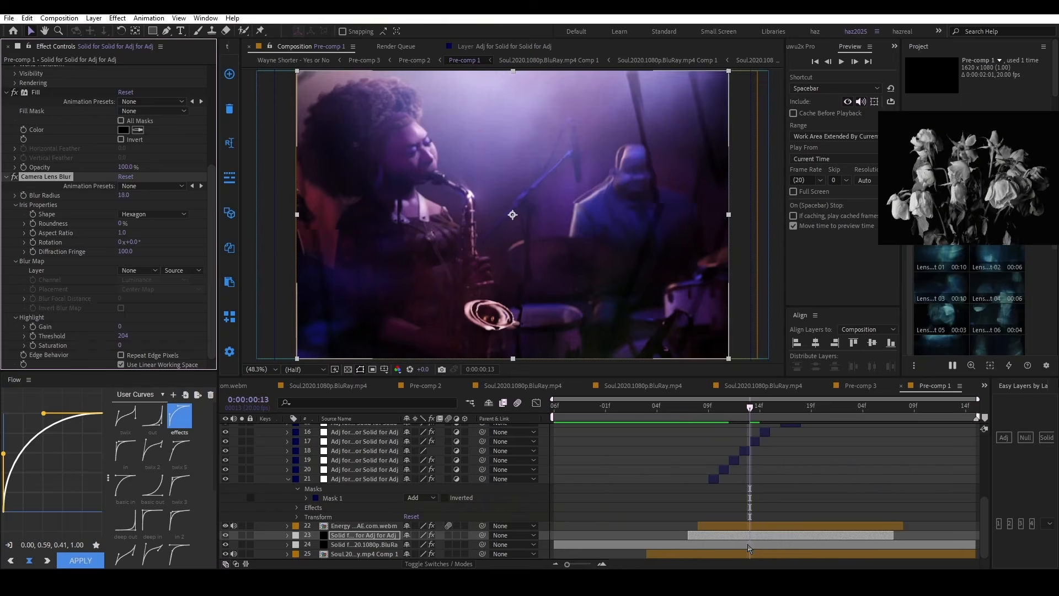
Step: Select the Nebulosity solid on layer 24 and compare the frame at 0:00:00:09 with the layer hidden and shown
{"action": "left_click", "coordinate": [750, 545]}
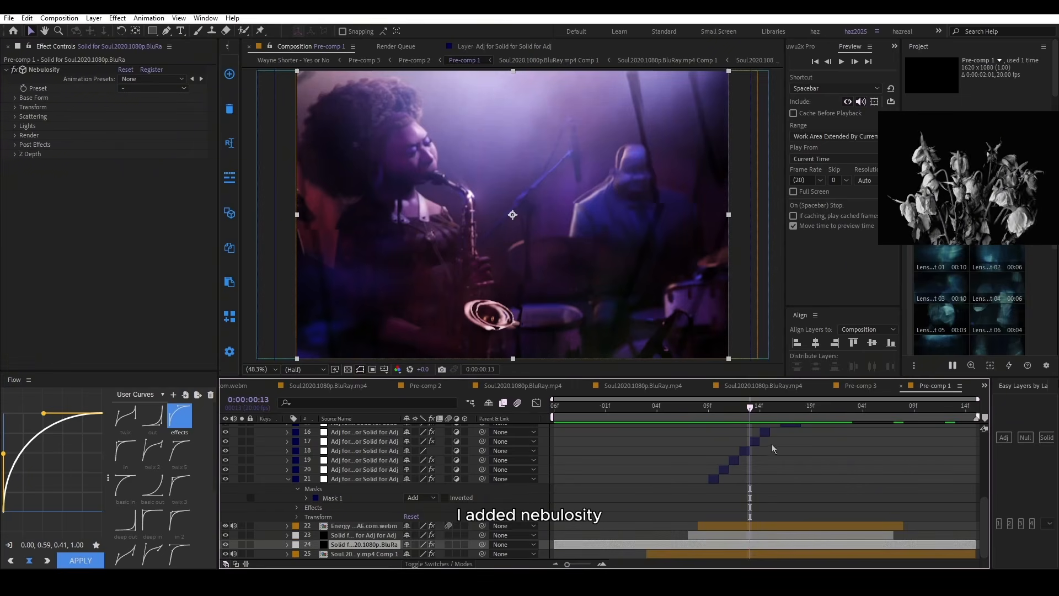
{"action": "left_click_drag", "start_coordinate": [728, 411], "coordinate": [713, 425]}
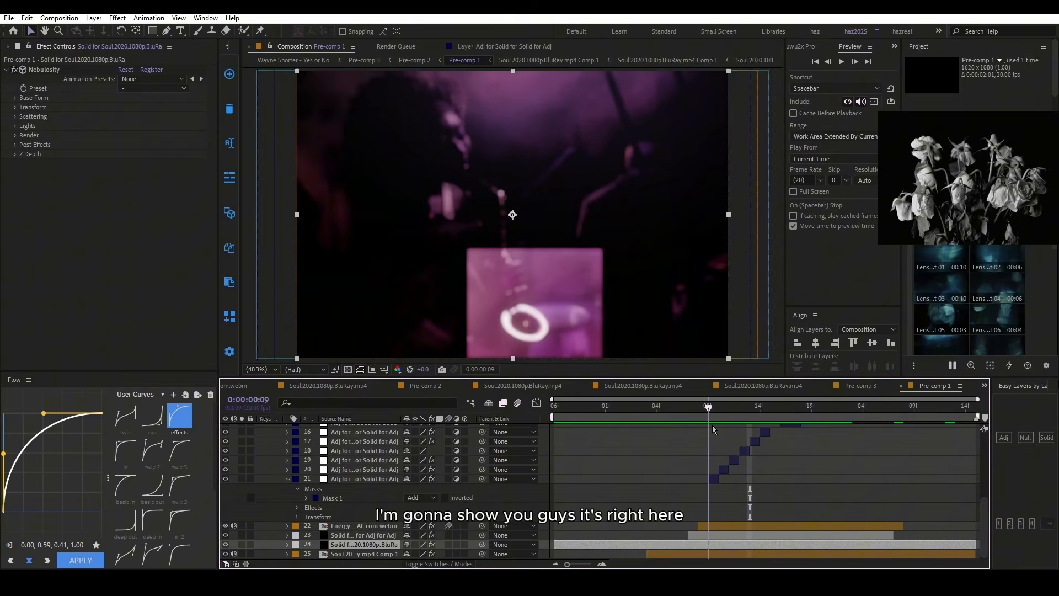
{"action": "left_click", "coordinate": [224, 545]}
{"action": "left_click", "coordinate": [225, 544]}
{"action": "left_click", "coordinate": [225, 544]}
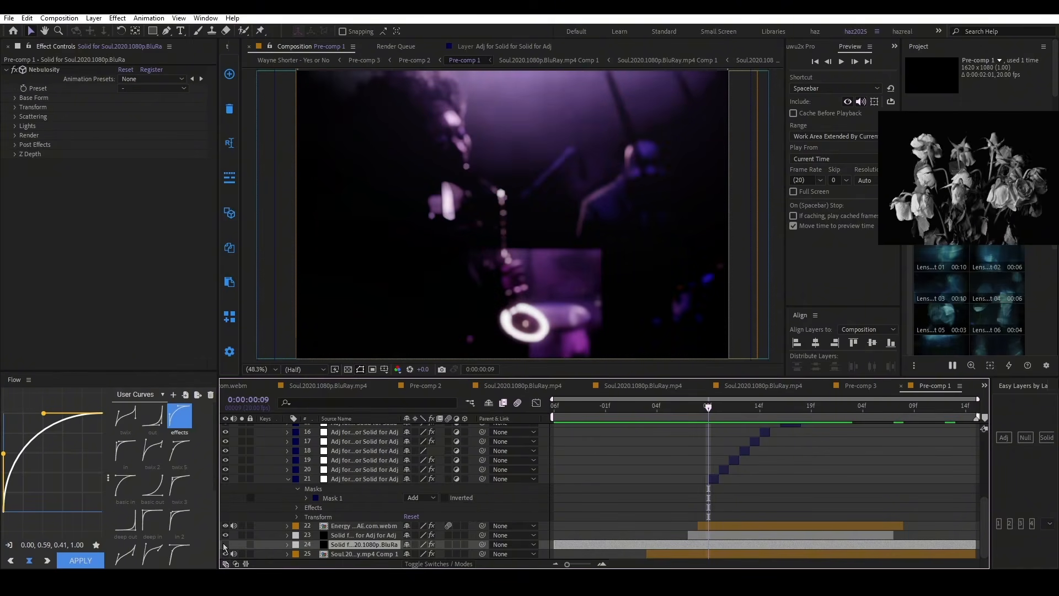
{"action": "left_click", "coordinate": [225, 545]}
{"action": "left_click", "coordinate": [225, 545]}
{"action": "left_click", "coordinate": [225, 544]}
{"action": "left_click", "coordinate": [225, 544]}
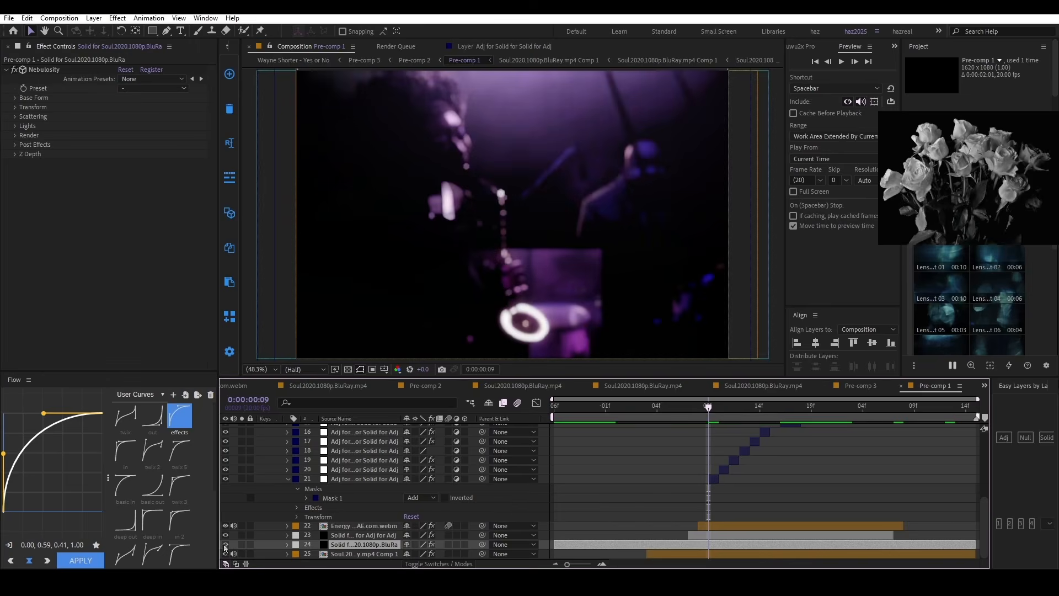
{"action": "left_click", "coordinate": [225, 544]}
Step: Check 0:00:00:13 and 0:00:01:02, and view the Wayne Shorter - Yes or No composition at 0:00:02:06
{"action": "left_click", "coordinate": [750, 407]}
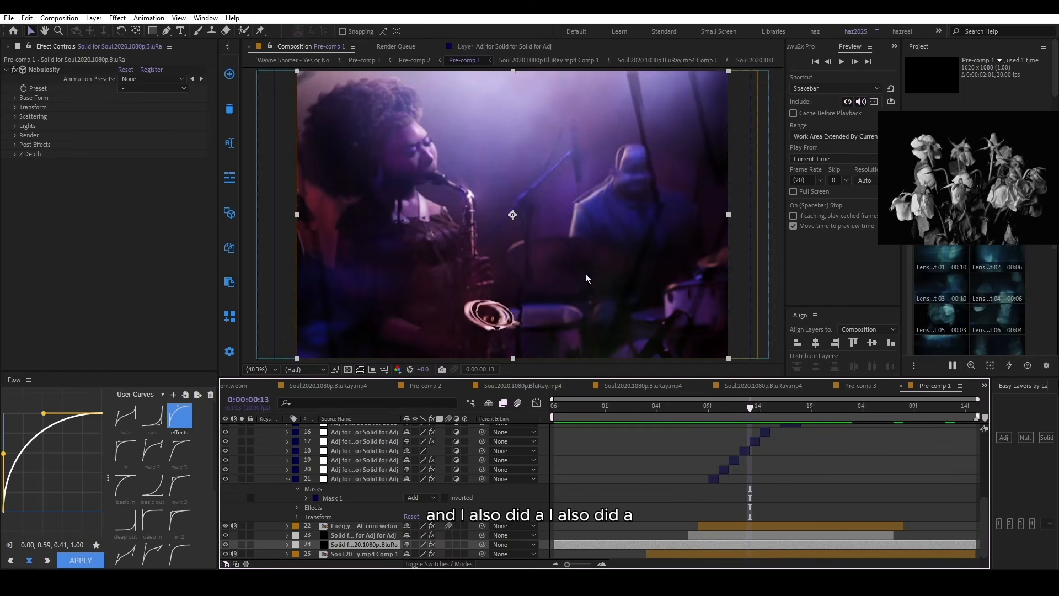
{"action": "left_click", "coordinate": [841, 407]}
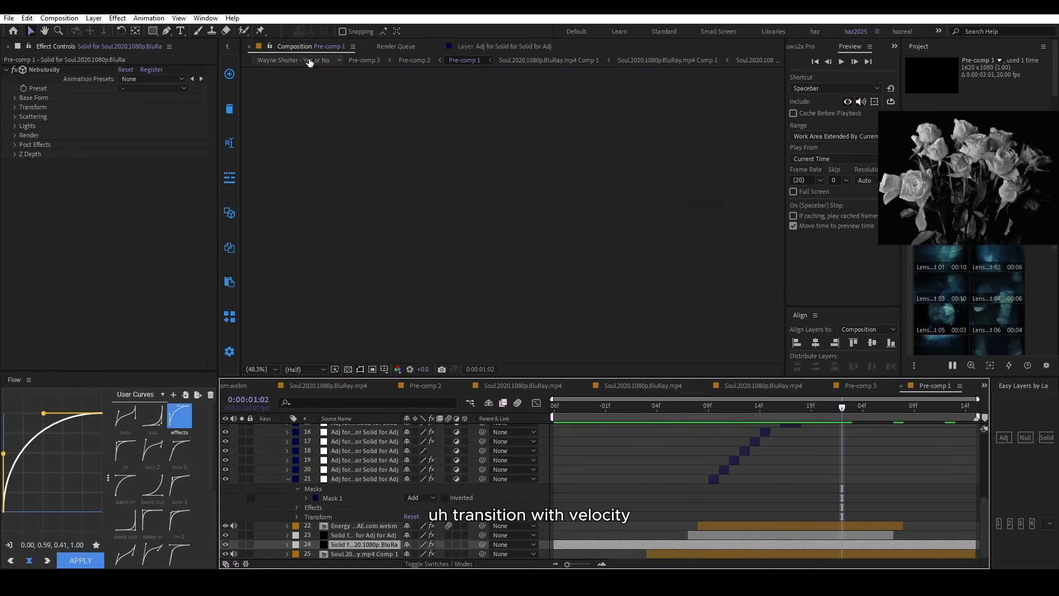
{"action": "left_click", "coordinate": [297, 60]}
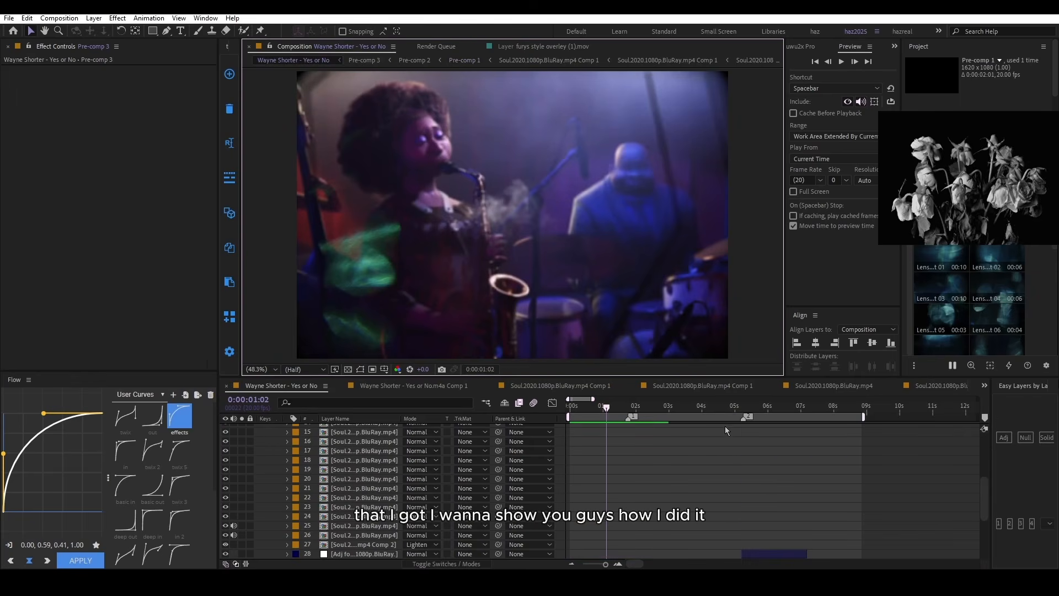
{"action": "mouse_move", "coordinate": [639, 409]}
{"action": "left_mouse_down"}
{"action": "mouse_move", "coordinate": [686, 410]}
{"action": "mouse_move", "coordinate": [640, 413]}
{"action": "mouse_move", "coordinate": [647, 418]}
{"action": "left_mouse_up"}
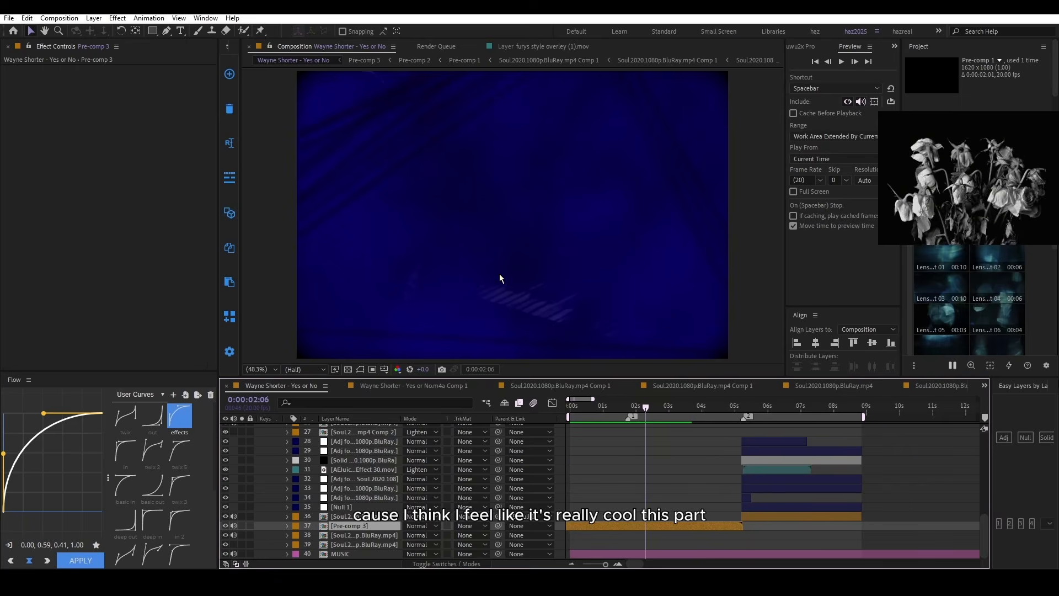
Step: Open Pre-comp 3 and the Pre-comp 2 nested inside it, and find the uppermost layers of Pre-comp 2
{"action": "double_click", "coordinate": [646, 527]}
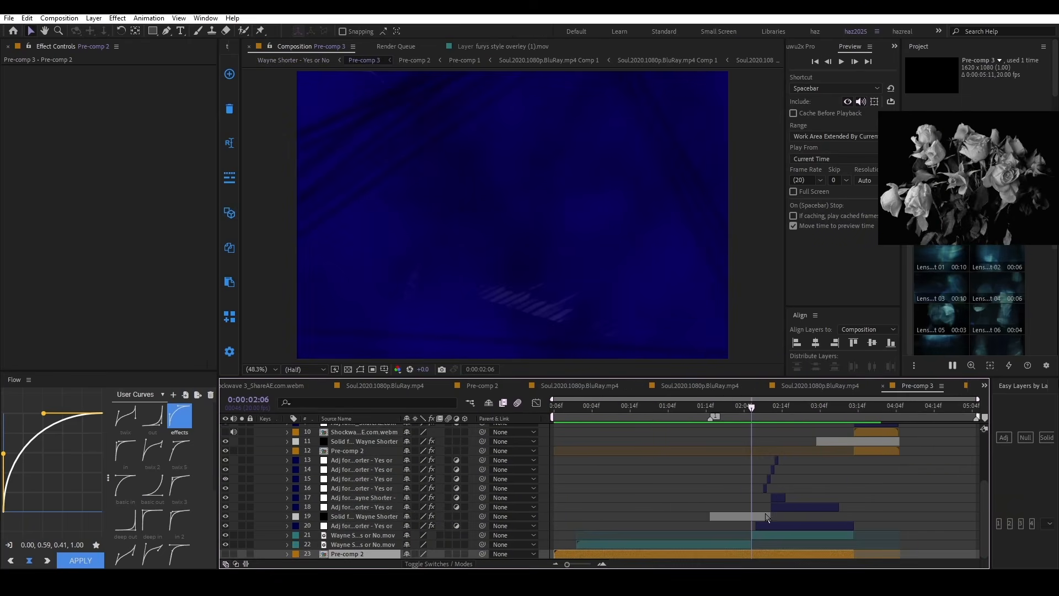
{"action": "left_click", "coordinate": [765, 516]}
{"action": "left_click", "coordinate": [766, 534]}
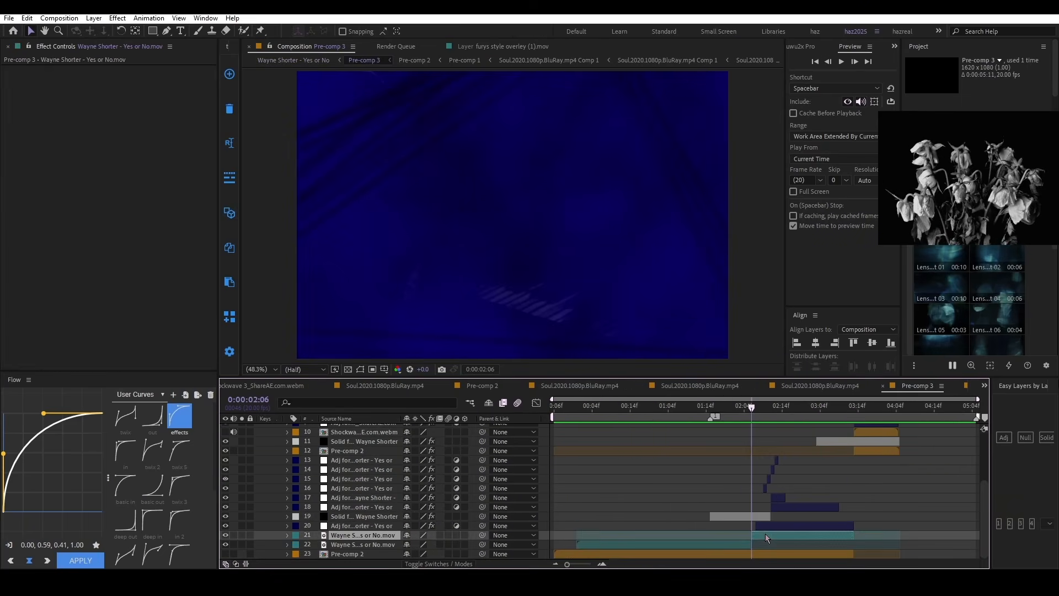
{"action": "double_click", "coordinate": [757, 551]}
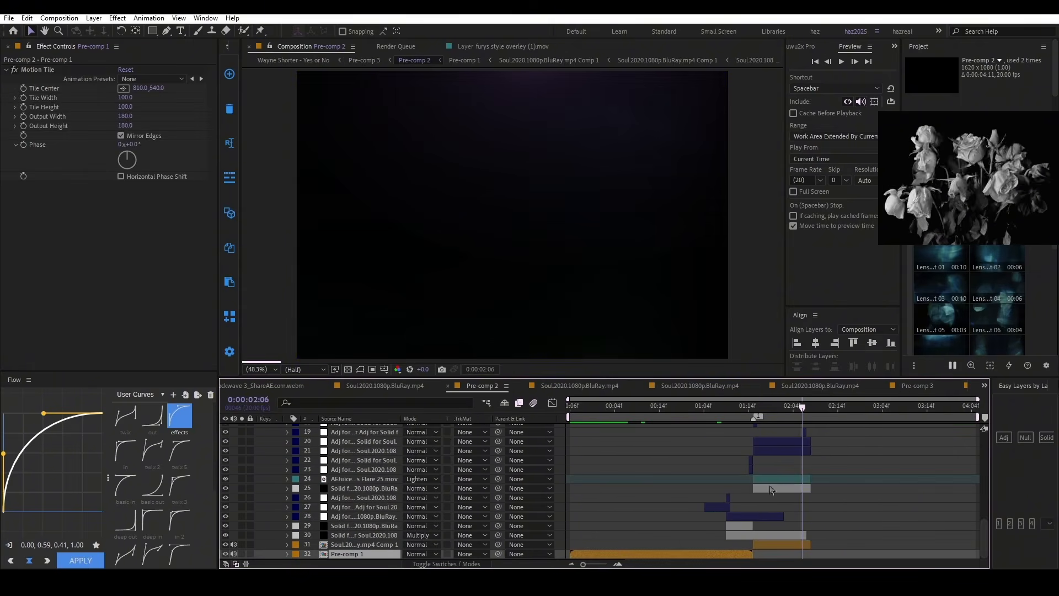
{"action": "scroll", "coordinate": [779, 489], "scroll_direction": "up", "scroll_amount": 5}
{"action": "scroll", "coordinate": [802, 508], "scroll_direction": "up", "scroll_amount": 6}
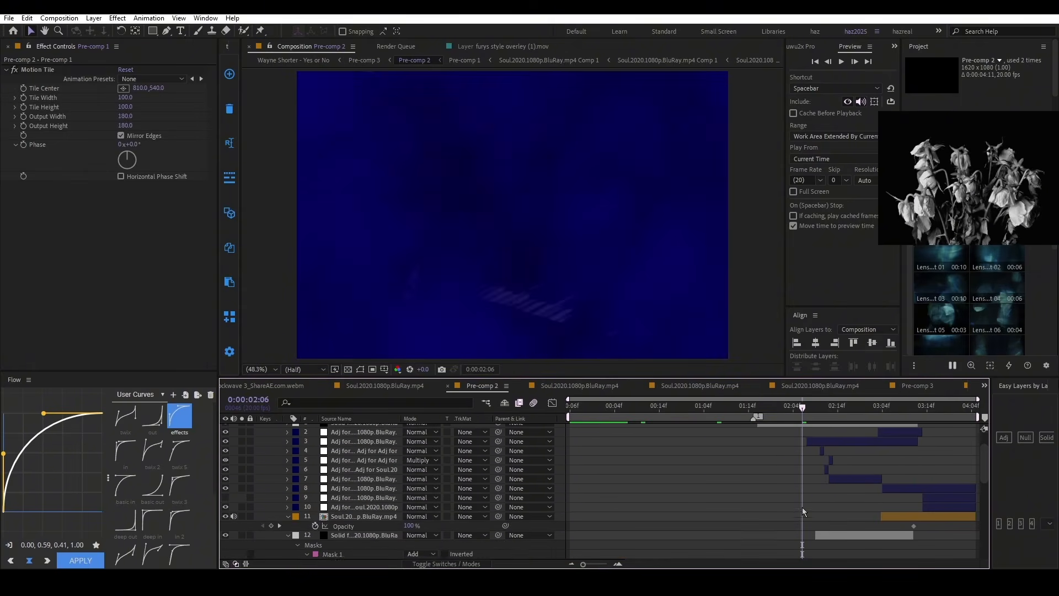
Step: Reveal the keyframes of the Nebulosity solid on layer 1, and examine them at 0:00:02:07 along with the Base Form settings
{"action": "left_click", "coordinate": [812, 429]}
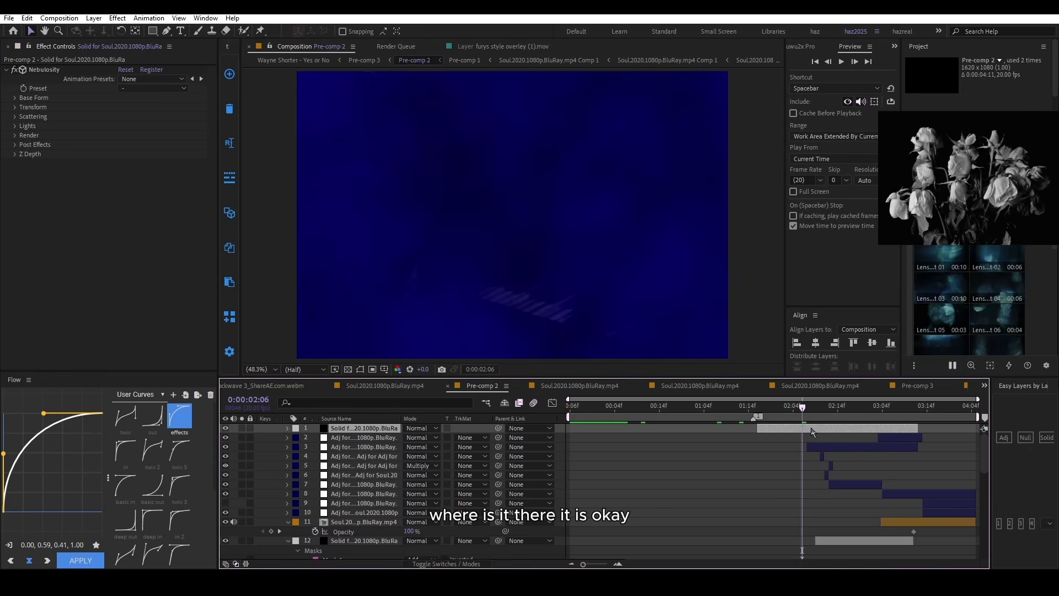
{"action": "key", "text": "u"}
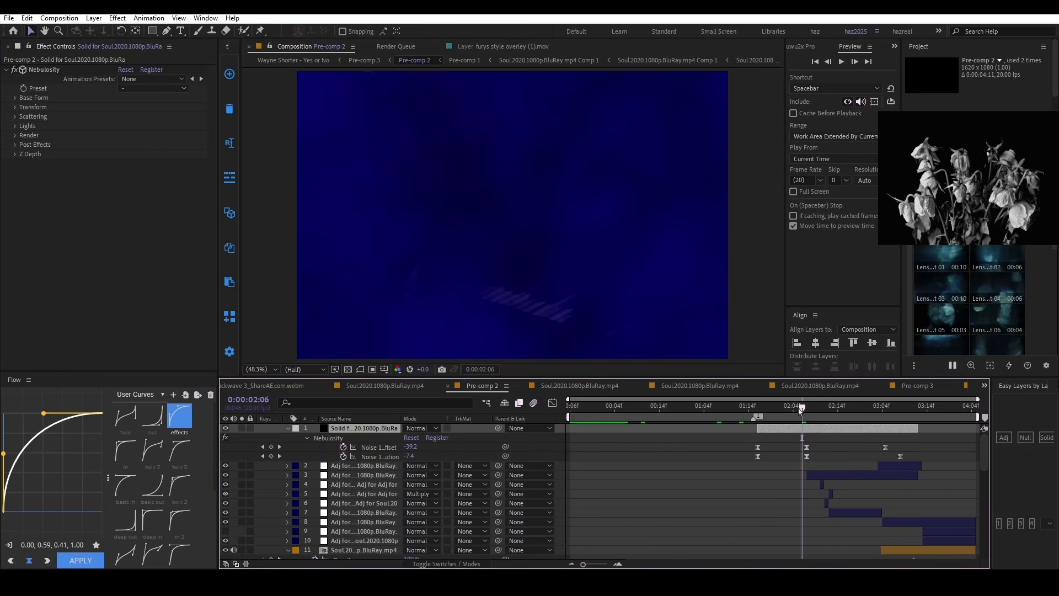
{"action": "left_click_drag", "start_coordinate": [801, 408], "coordinate": [806, 429]}
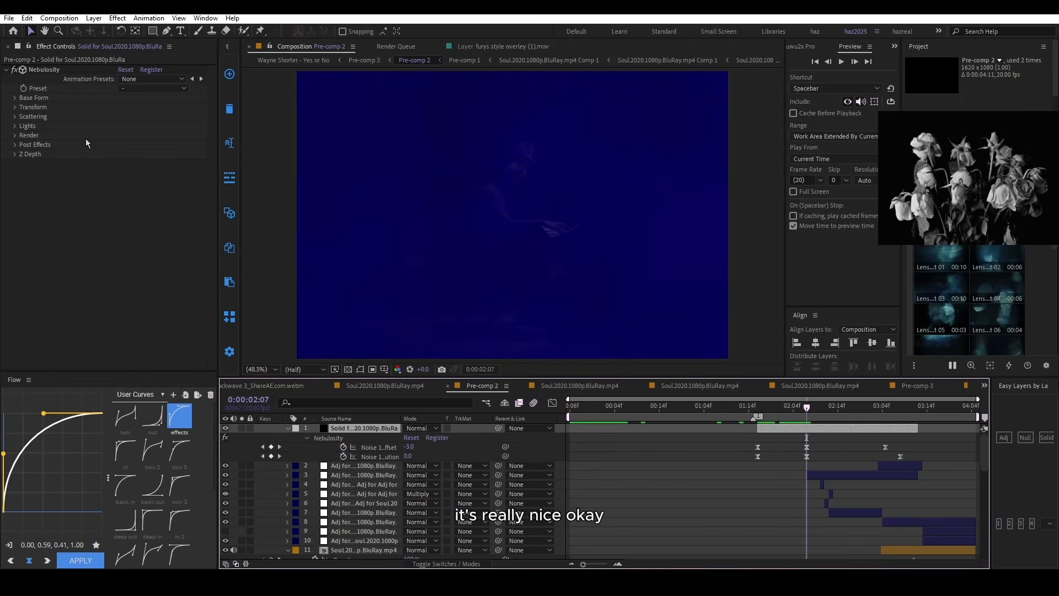
{"action": "left_click", "coordinate": [15, 102]}
{"action": "left_click", "coordinate": [15, 99]}
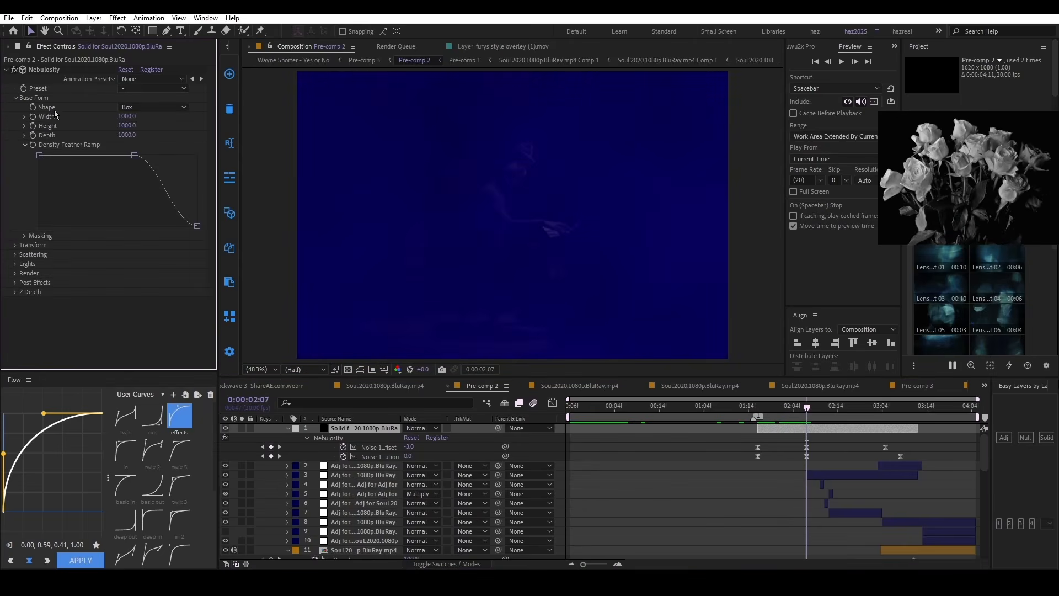
Step: Add a new solid at 0:00:01:17 above the existing Nebulosity solid and apply a default Nebulosity effect to it
{"action": "left_click_drag", "start_coordinate": [796, 413], "coordinate": [761, 408]}
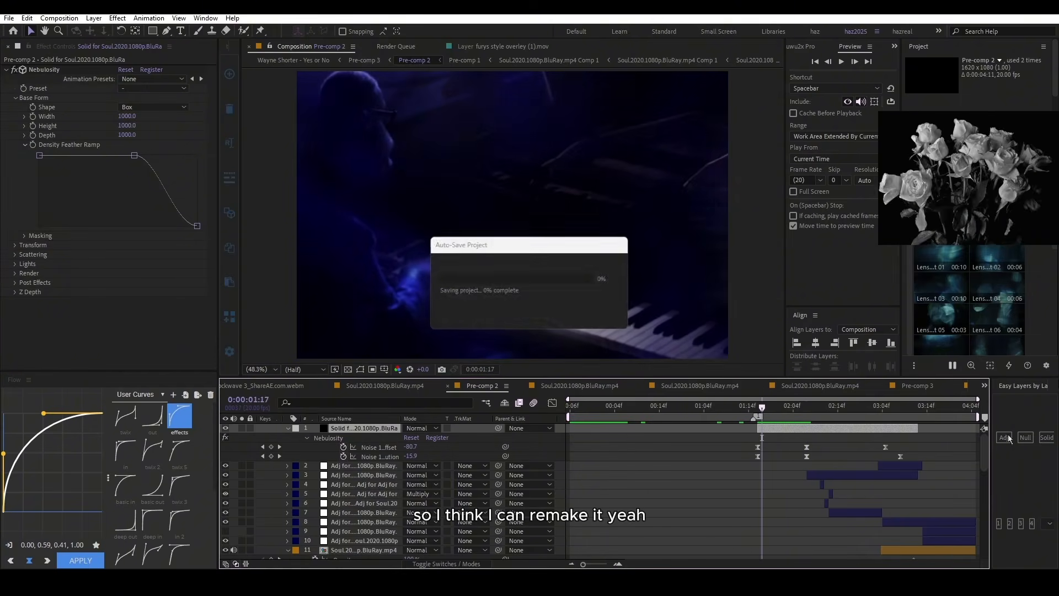
{"action": "left_click", "coordinate": [1046, 439]}
{"action": "key", "text": "ctrl+space"}
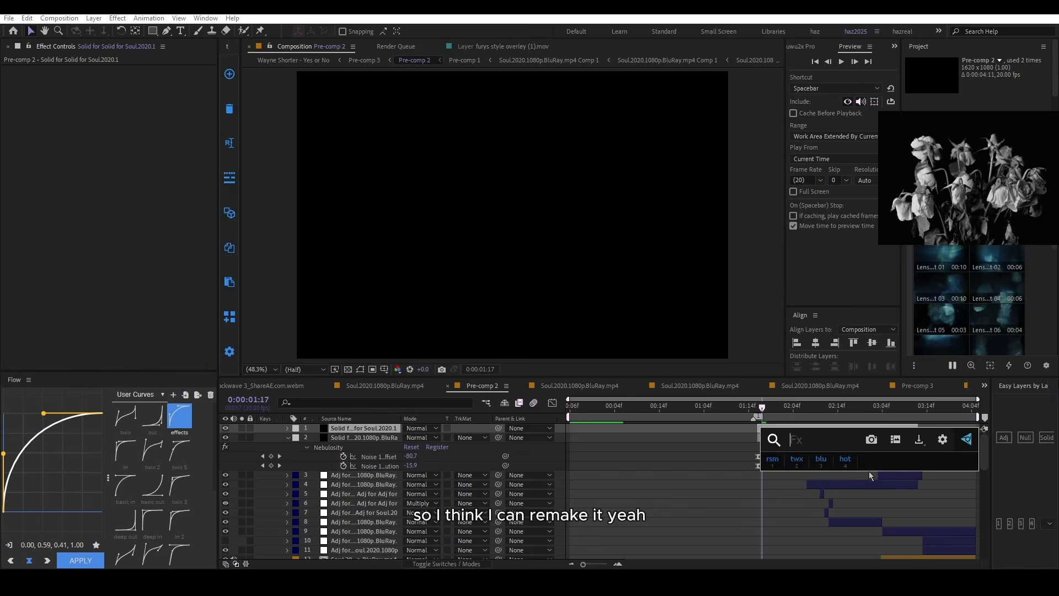
{"action": "key", "text": "Escape"}
{"action": "key", "text": "ctrl+v"}
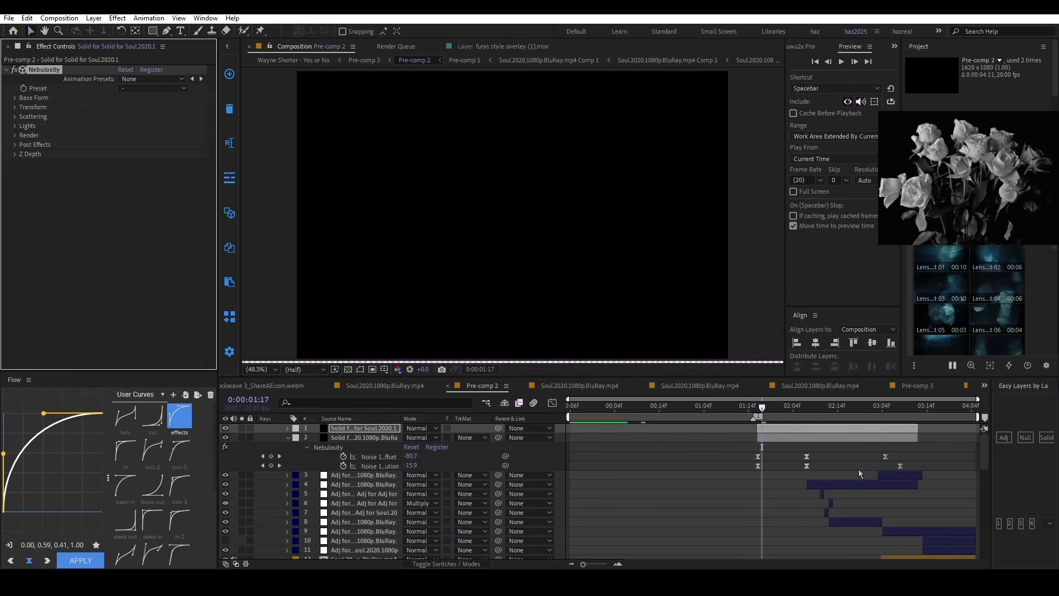
{"action": "left_click", "coordinate": [818, 434]}
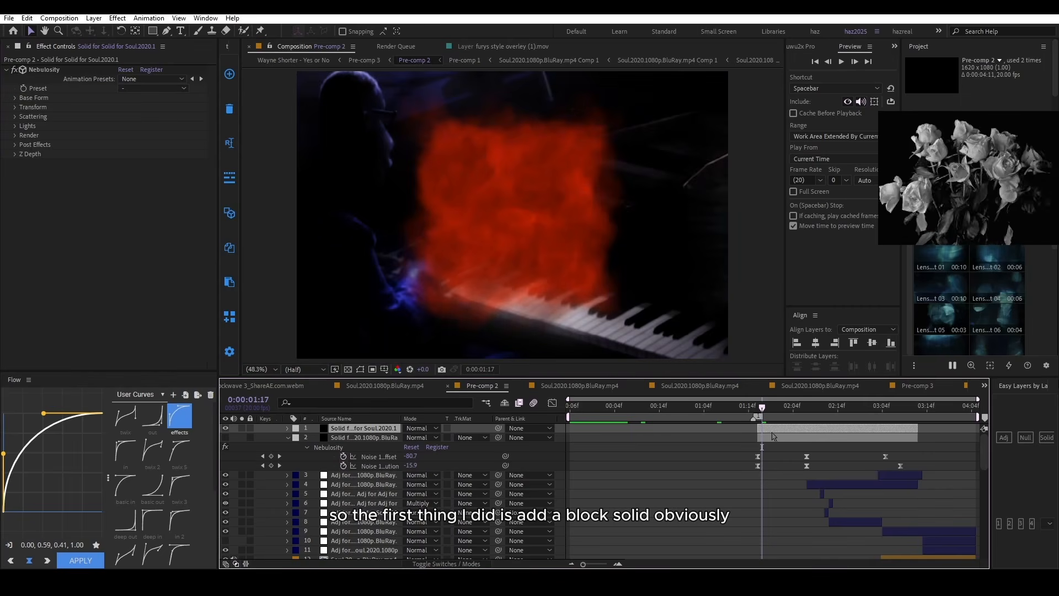
Step: Lower the first point of the Density Feather Ramp, shift its peak slightly toward the start, and scale the Nebulosity form to 532%
{"action": "left_click", "coordinate": [16, 97]}
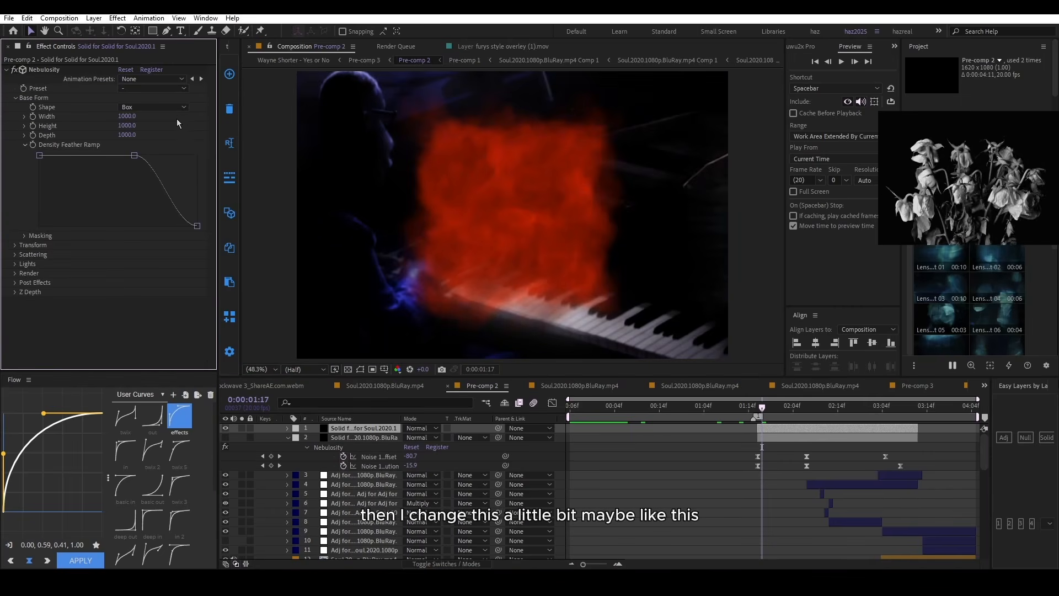
{"action": "left_click", "coordinate": [43, 169]}
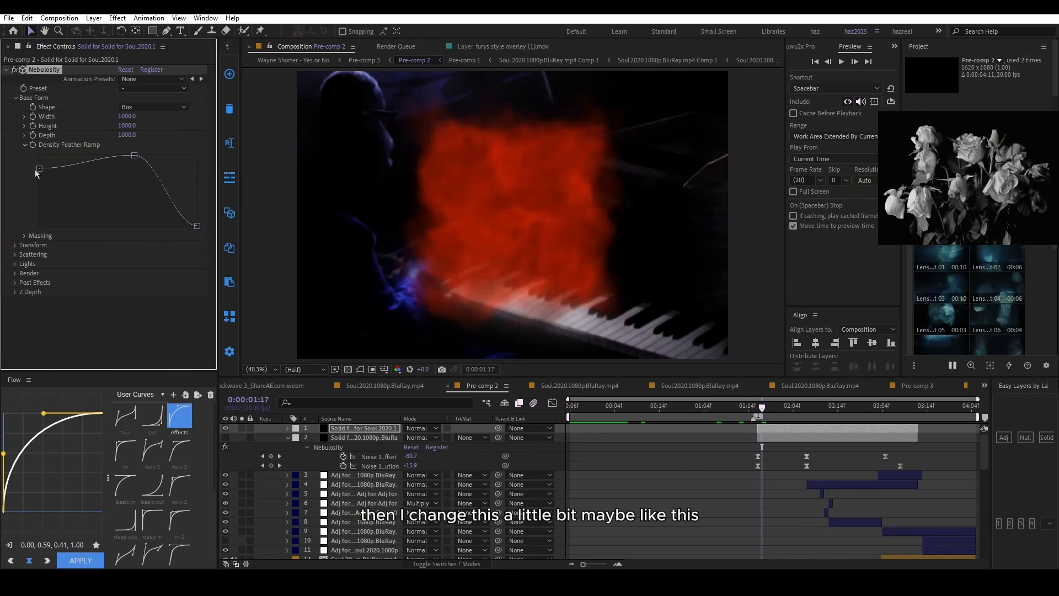
{"action": "left_click_drag", "start_coordinate": [134, 156], "coordinate": [127, 156]}
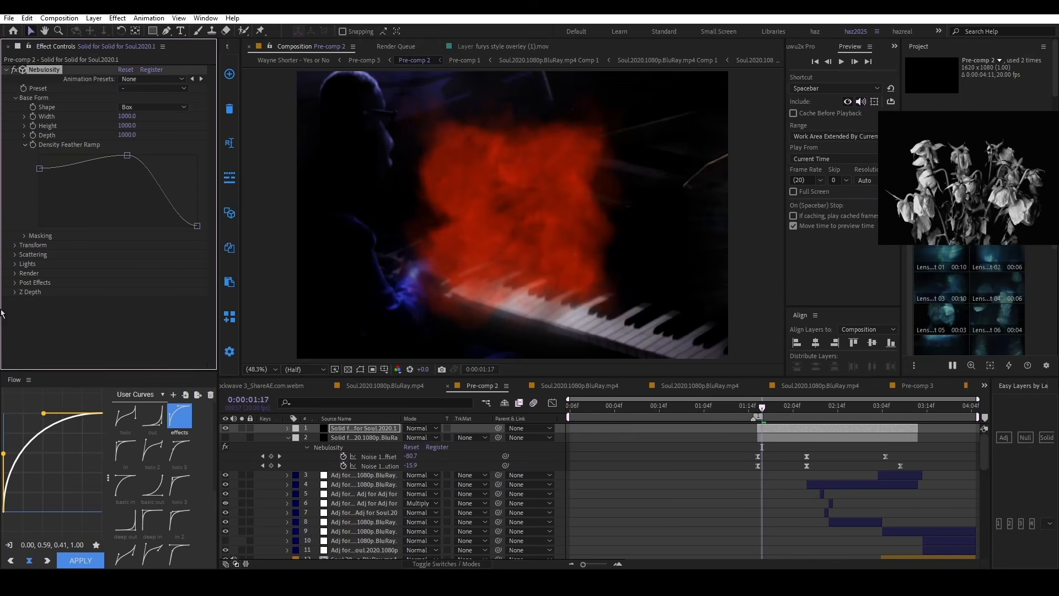
{"action": "left_click", "coordinate": [15, 245]}
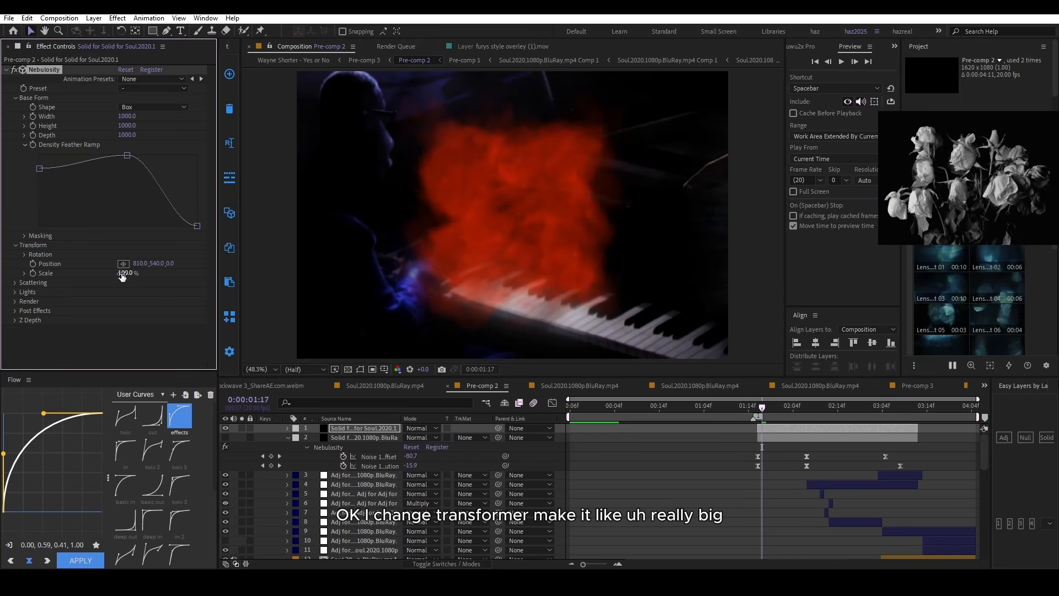
{"action": "left_click_drag", "start_coordinate": [122, 277], "coordinate": [358, 291]}
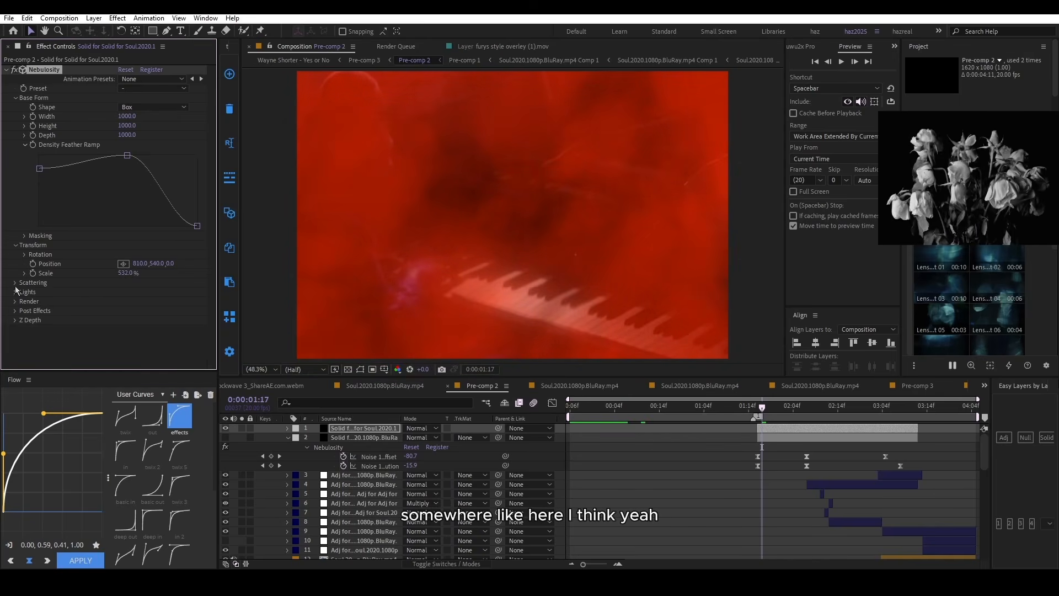
Step: Change the Nebulosity scattering Emission Color to deep blue 001CC7
{"action": "left_click", "coordinate": [16, 283]}
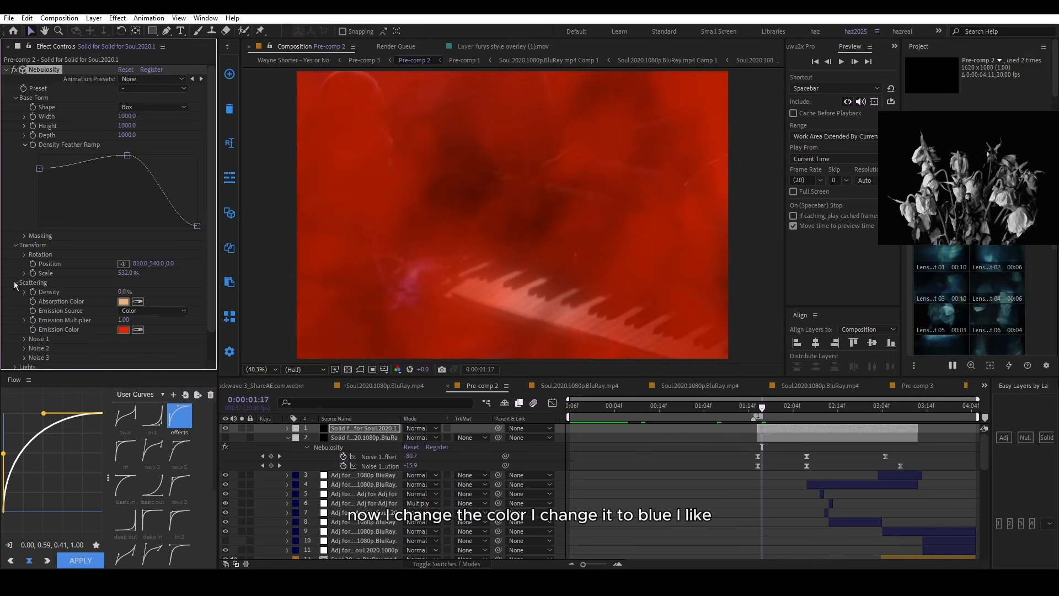
{"action": "scroll", "coordinate": [22, 287], "scroll_direction": "down", "scroll_amount": 1}
{"action": "left_click", "coordinate": [123, 304]}
{"action": "left_click", "coordinate": [316, 278]}
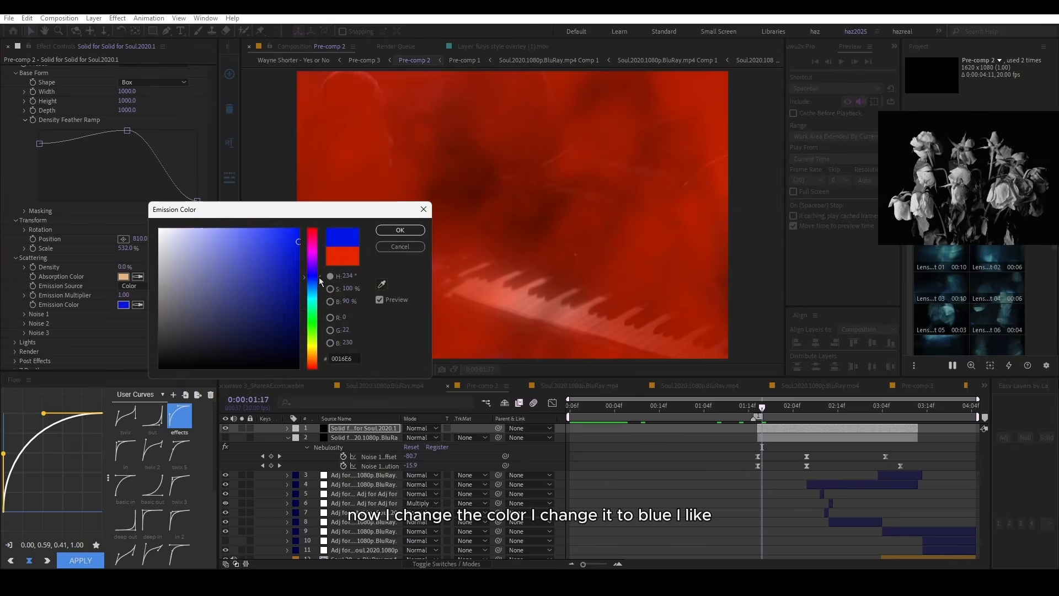
{"action": "left_click_drag", "start_coordinate": [322, 228], "coordinate": [369, 253]}
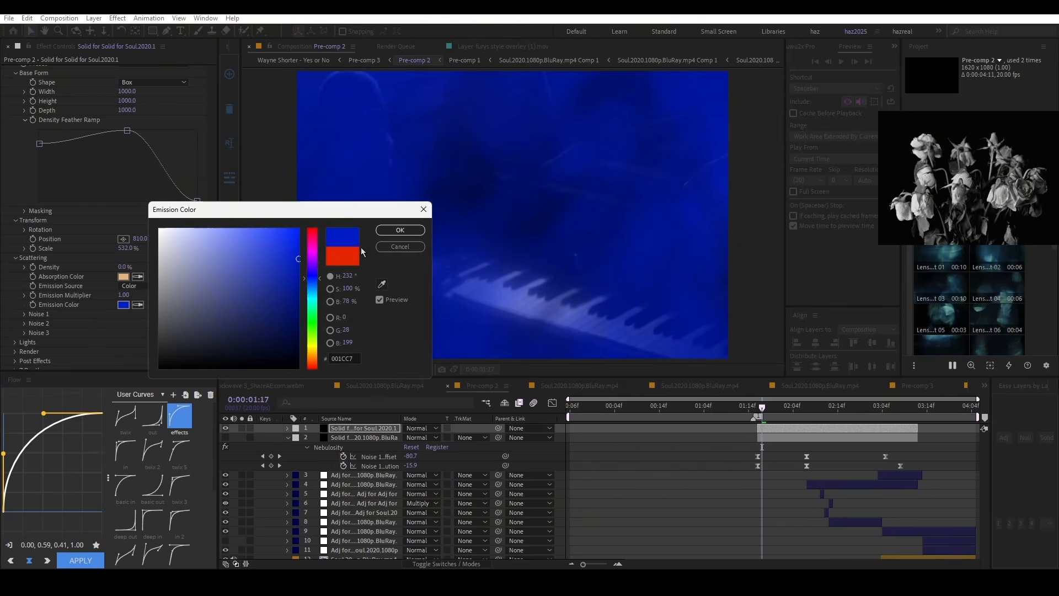
{"action": "left_click", "coordinate": [400, 229]}
Step: Set the Noise 1 Complexity of the Nebulosity scattering to 10
{"action": "left_click", "coordinate": [24, 314]}
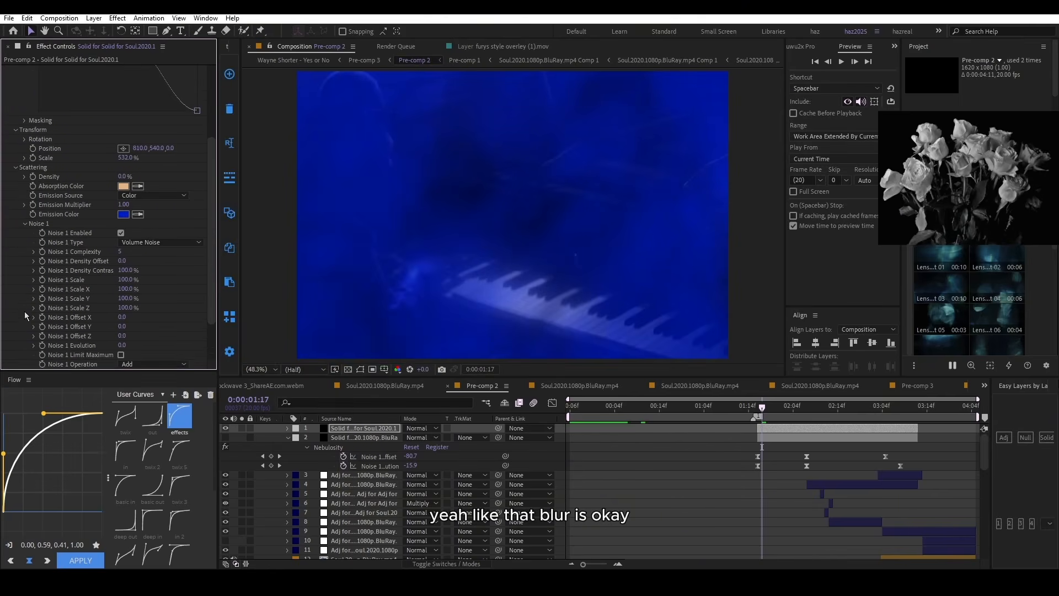
{"action": "scroll", "coordinate": [77, 319], "scroll_direction": "down", "scroll_amount": 1}
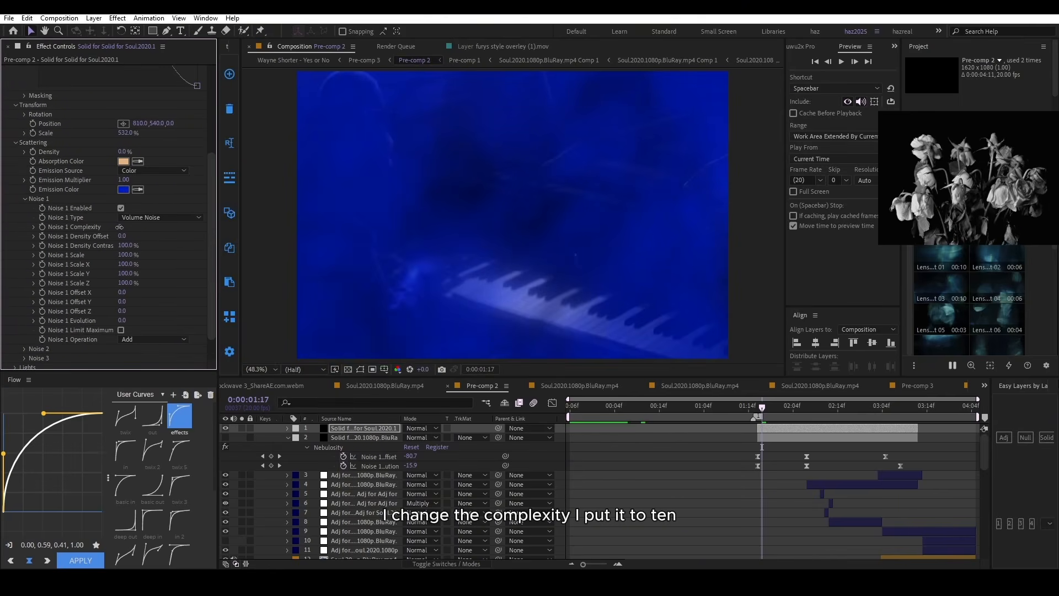
{"action": "left_click", "coordinate": [119, 227]}
{"action": "type", "text": "10"}
{"action": "key", "text": "Return"}
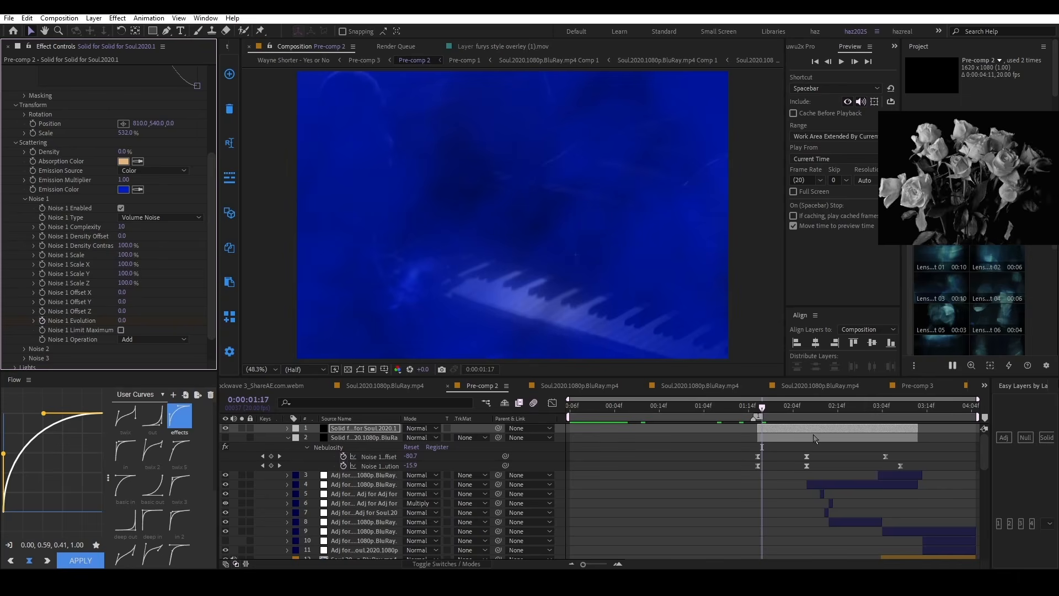
Step: Keyframe Noise 1 Evolution at 0 at the solid's start, -23 at 0:00:02:07 and -69 at 0:00:03:05
{"action": "key", "text": "u"}
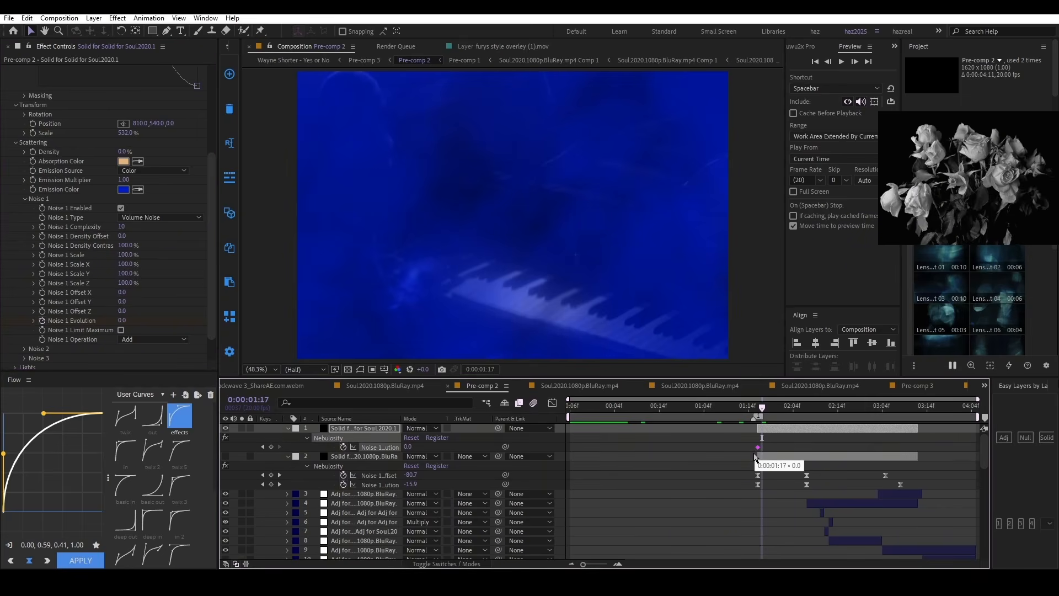
{"action": "left_click_drag", "start_coordinate": [783, 406], "coordinate": [805, 419]}
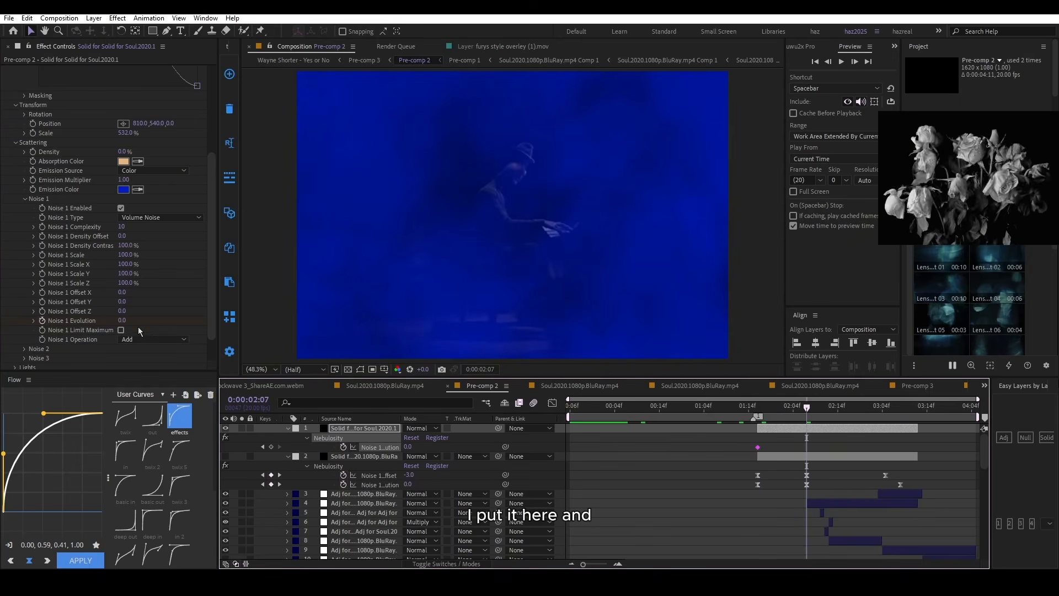
{"action": "left_click_drag", "start_coordinate": [115, 320], "coordinate": [109, 320]}
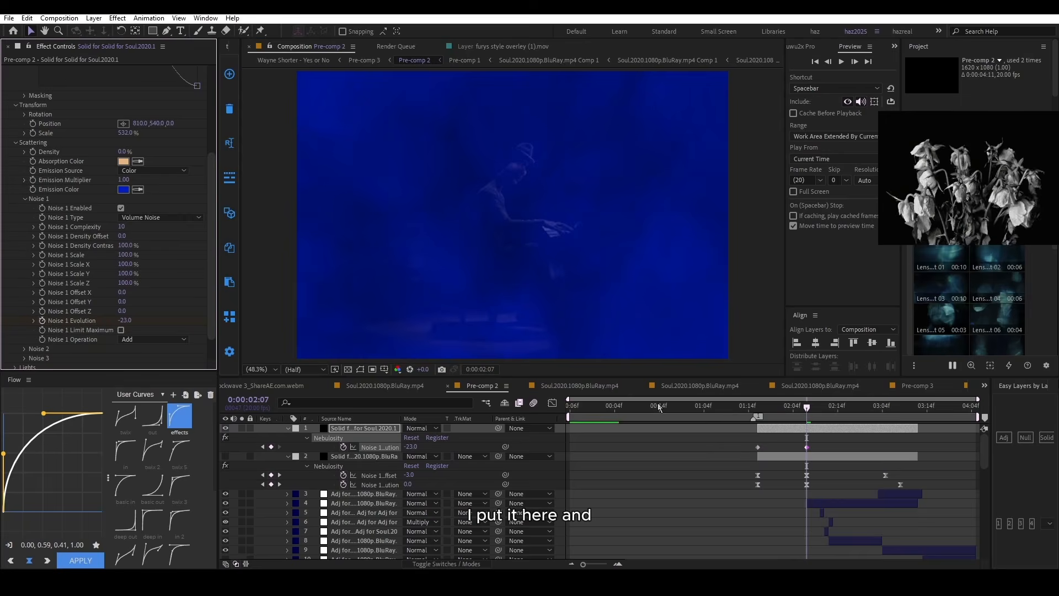
{"action": "left_click", "coordinate": [878, 408]}
{"action": "left_click_drag", "start_coordinate": [878, 410], "coordinate": [887, 412]}
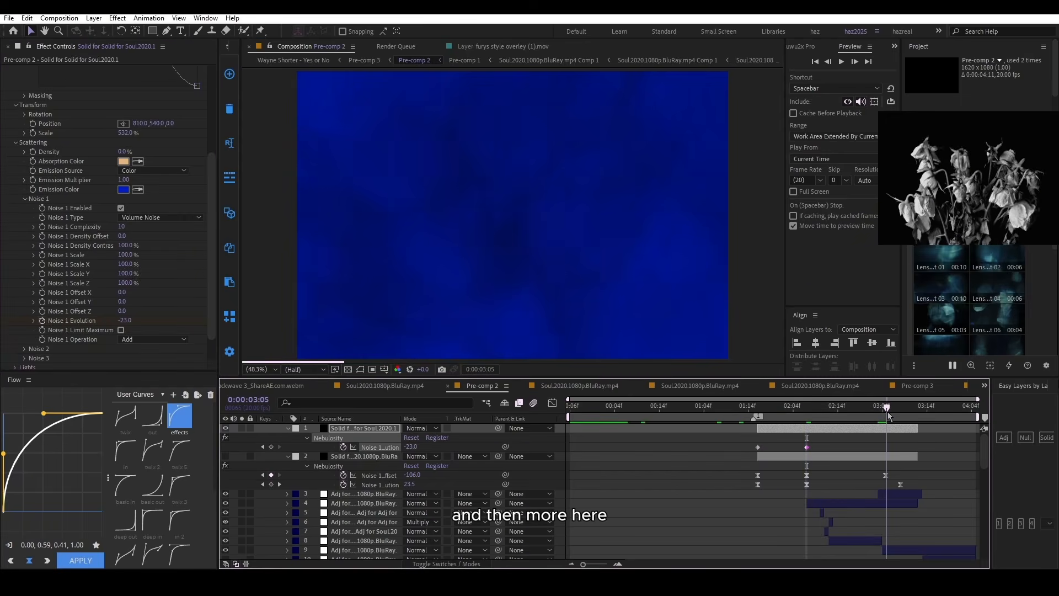
{"action": "left_click_drag", "start_coordinate": [125, 320], "coordinate": [103, 321]}
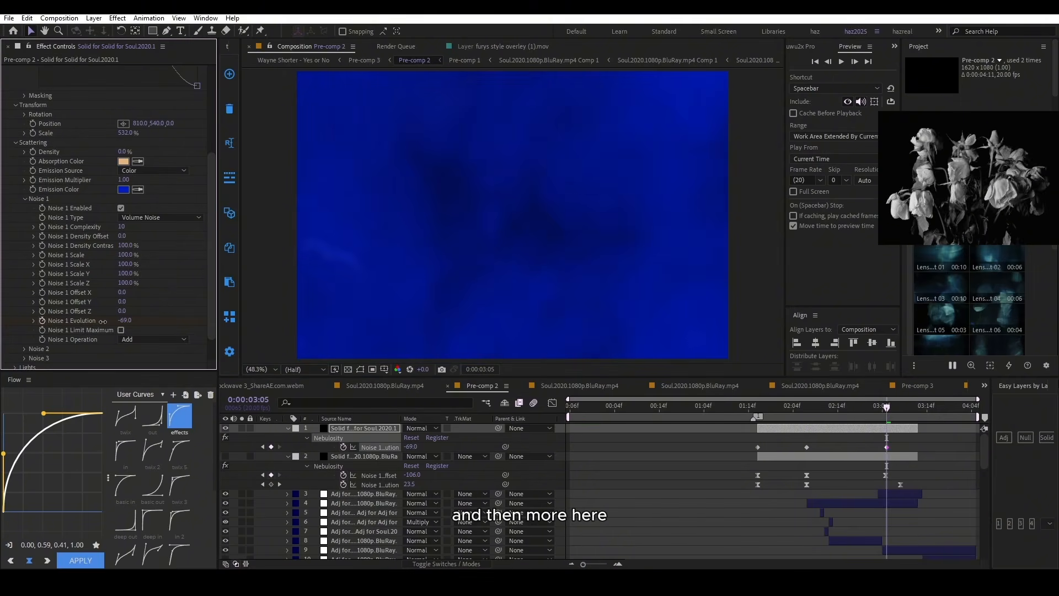
Step: Ease the first two Noise 1 Evolution keyframes with curve 0.59, 0.00, 1.00, 0.41, and the last with the effects curve 0.00, 0.59, 0.41, 1.00
{"action": "left_click", "coordinate": [757, 411]}
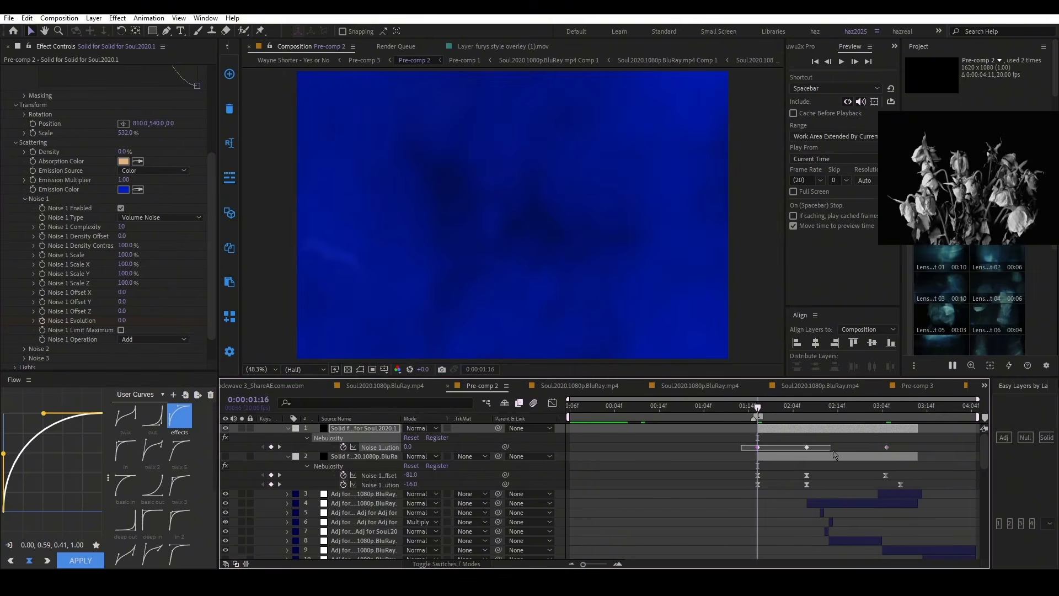
{"action": "left_click", "coordinate": [68, 462]}
{"action": "right_click", "coordinate": [61, 454]}
{"action": "left_click", "coordinate": [99, 501]}
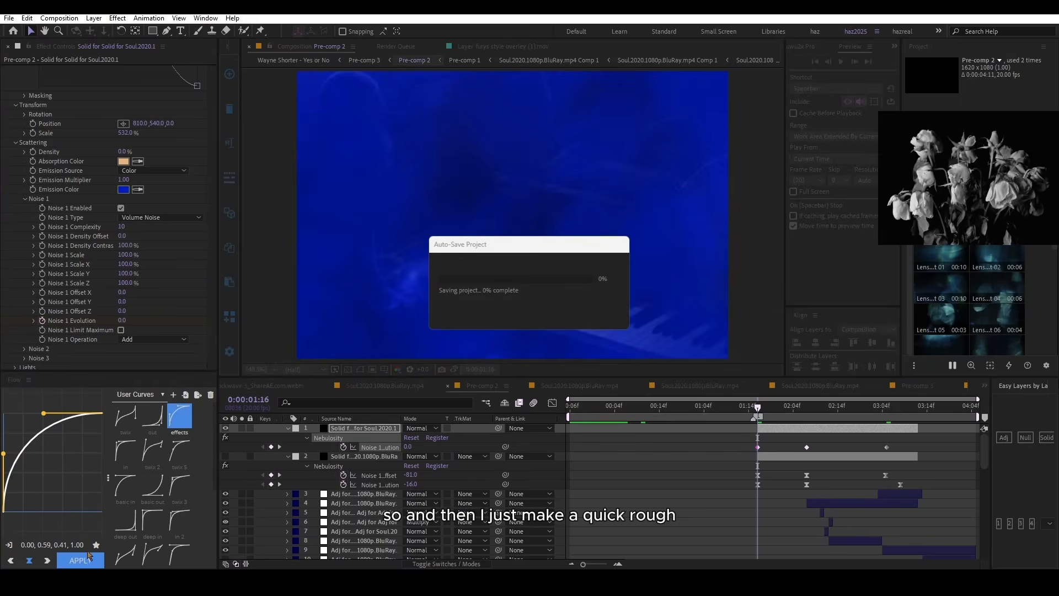
{"action": "left_click", "coordinate": [85, 550]}
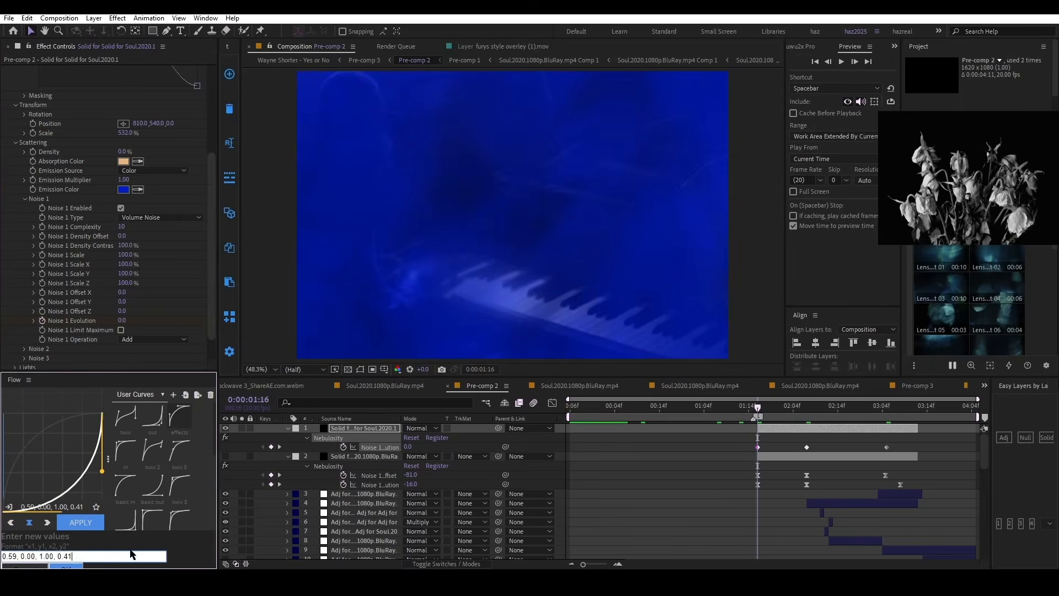
{"action": "key", "text": "Return"}
{"action": "left_click", "coordinate": [78, 560]}
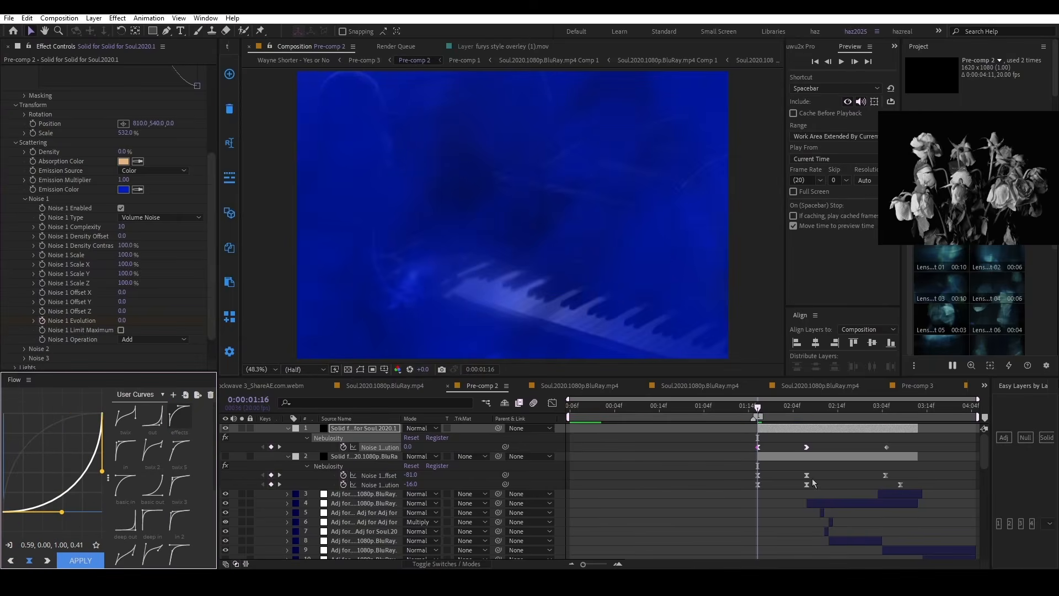
{"action": "left_click", "coordinate": [886, 446]}
{"action": "left_click", "coordinate": [179, 417]}
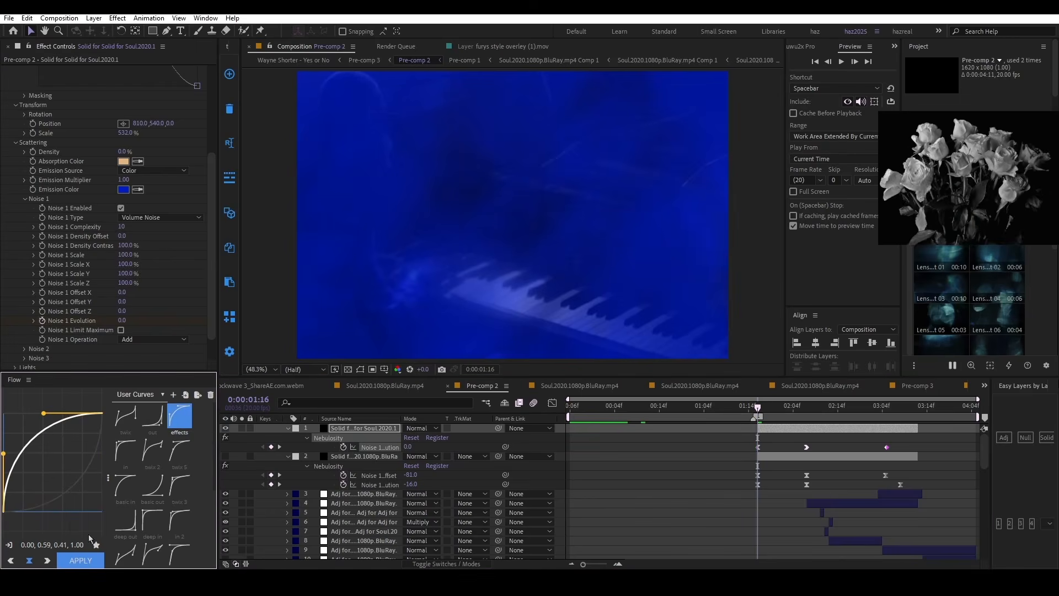
Step: Preview the blue smoke animation from 0:00:01:17 and from 0:00:01:16, and return to 0:00:01:16
{"action": "mouse_move", "coordinate": [758, 408]}
{"action": "left_mouse_down"}
{"action": "mouse_move", "coordinate": [802, 410]}
{"action": "mouse_move", "coordinate": [761, 409]}
{"action": "left_mouse_up"}
{"action": "key", "text": "space"}
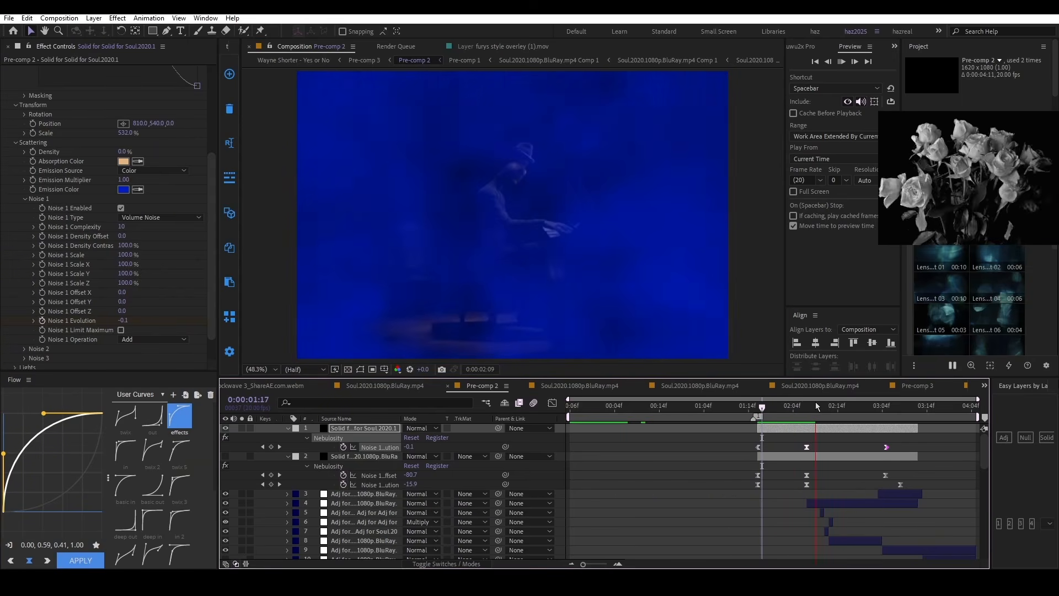
{"action": "left_click_drag", "start_coordinate": [762, 409], "coordinate": [757, 409]}
{"action": "key", "text": "space"}
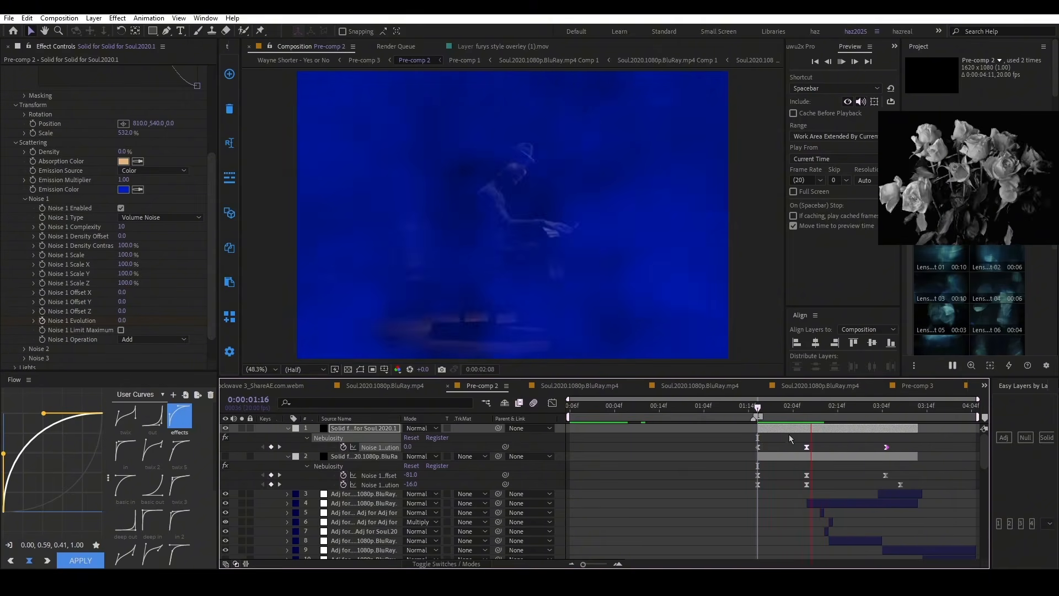
{"action": "left_click", "coordinate": [760, 407]}
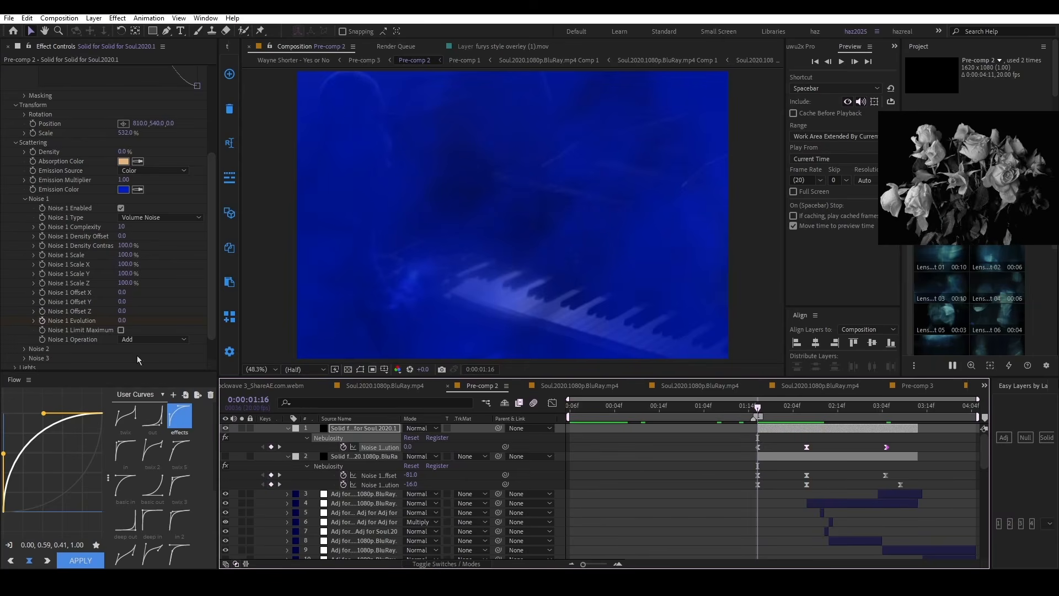
{"action": "left_click", "coordinate": [781, 431]}
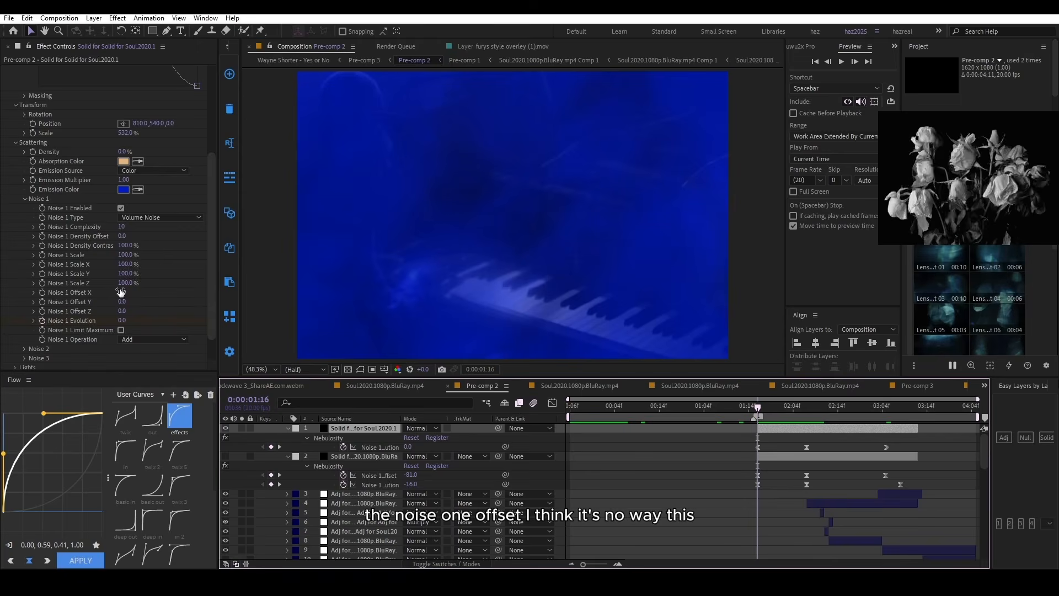
{"action": "left_click_drag", "start_coordinate": [120, 292], "coordinate": [102, 290]}
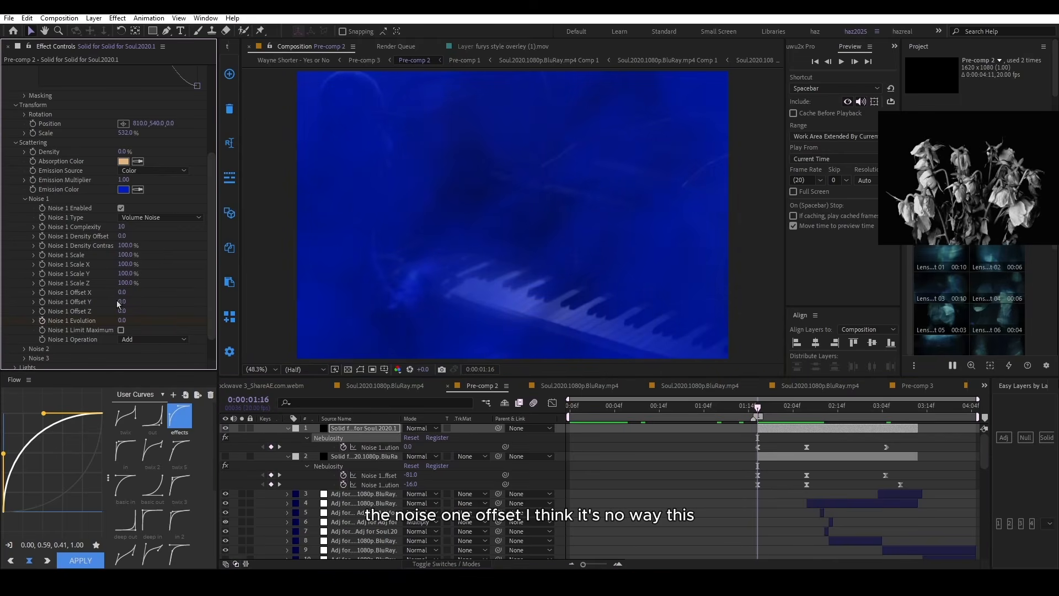
{"action": "left_click_drag", "start_coordinate": [121, 235], "coordinate": [98, 236]}
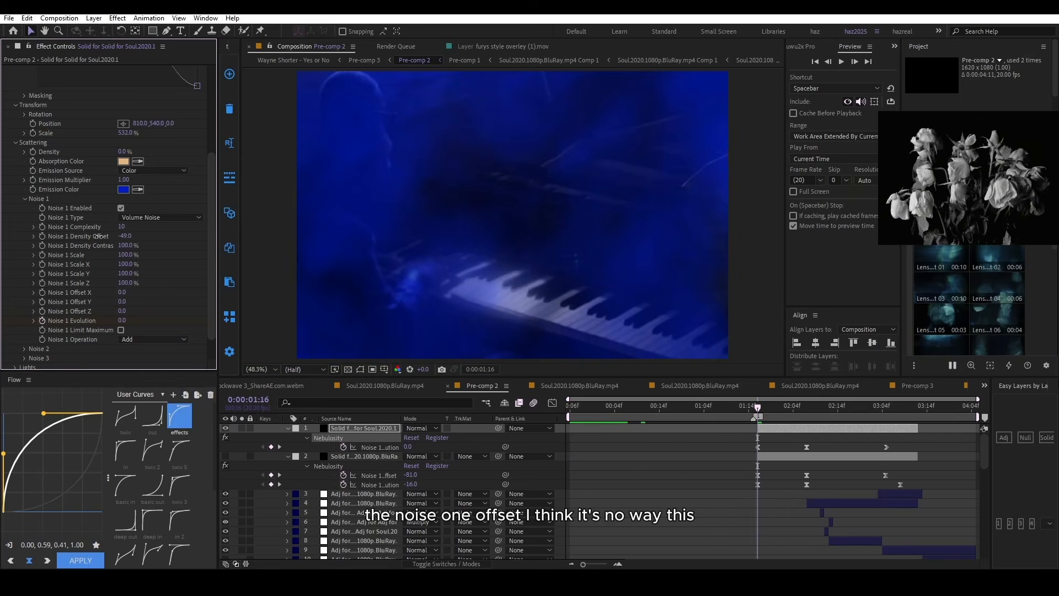
{"action": "key", "text": "ctrl+z"}
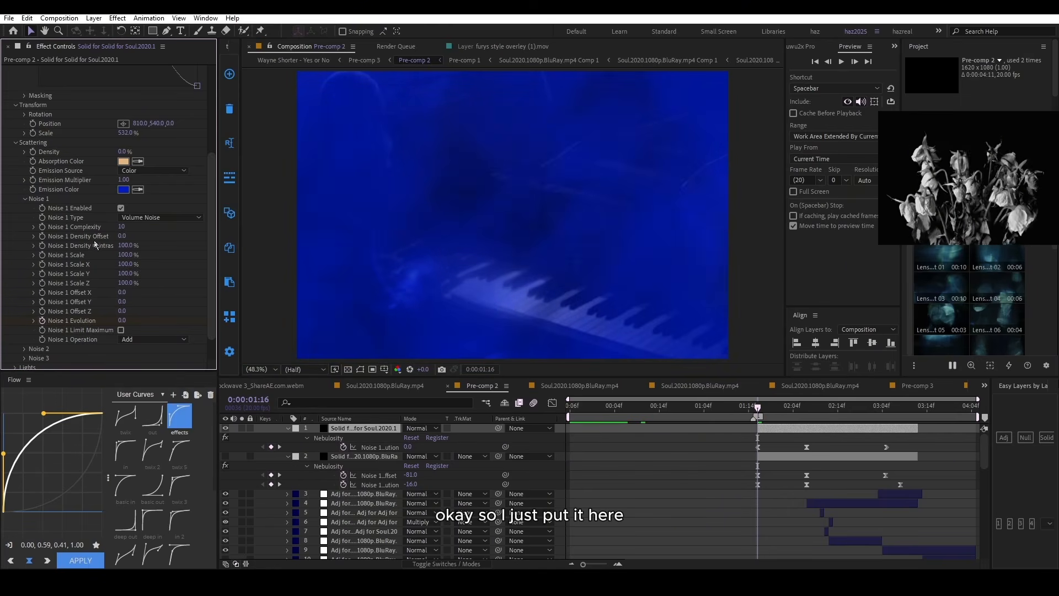
Step: Keyframe Noise 1 Density Offset on the new solid at -80 at 0:00:01:16 and -3 at 0:00:02:07
{"action": "left_click_drag", "start_coordinate": [119, 236], "coordinate": [78, 237]}
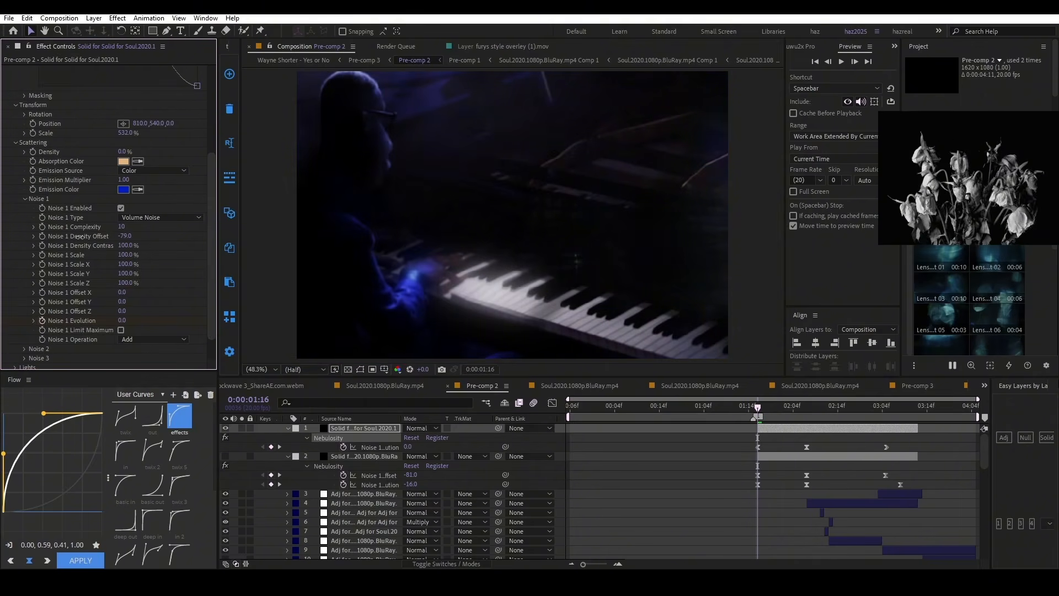
{"action": "left_click", "coordinate": [42, 236]}
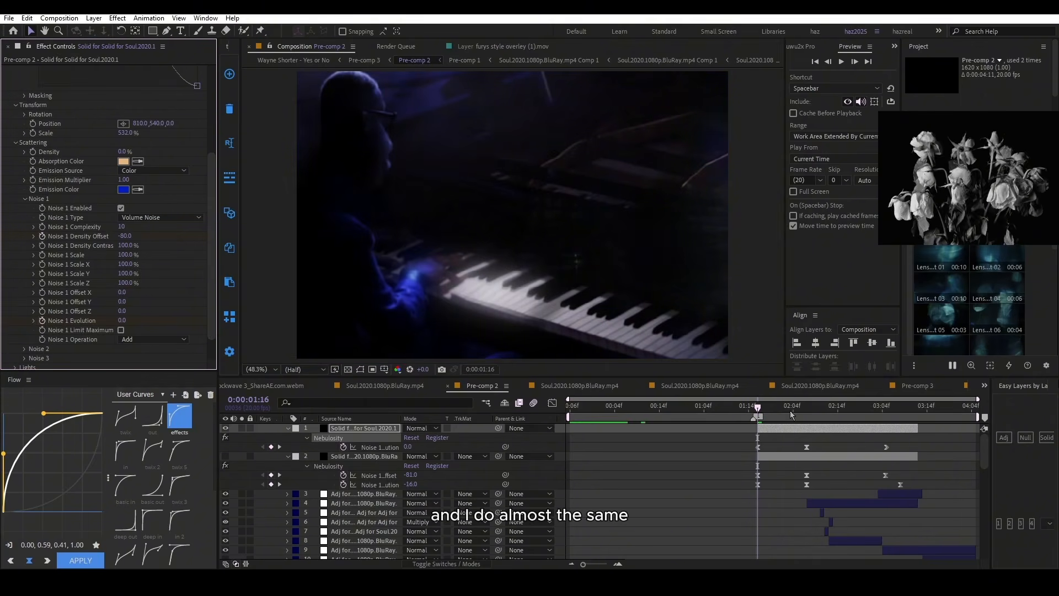
{"action": "left_click", "coordinate": [806, 407]}
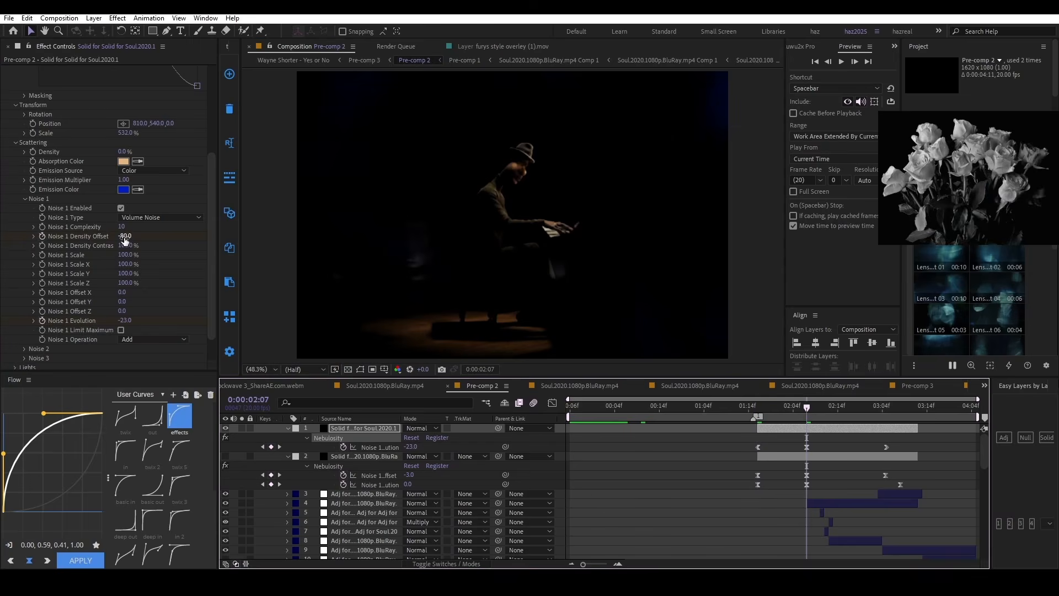
{"action": "left_click", "coordinate": [125, 236]}
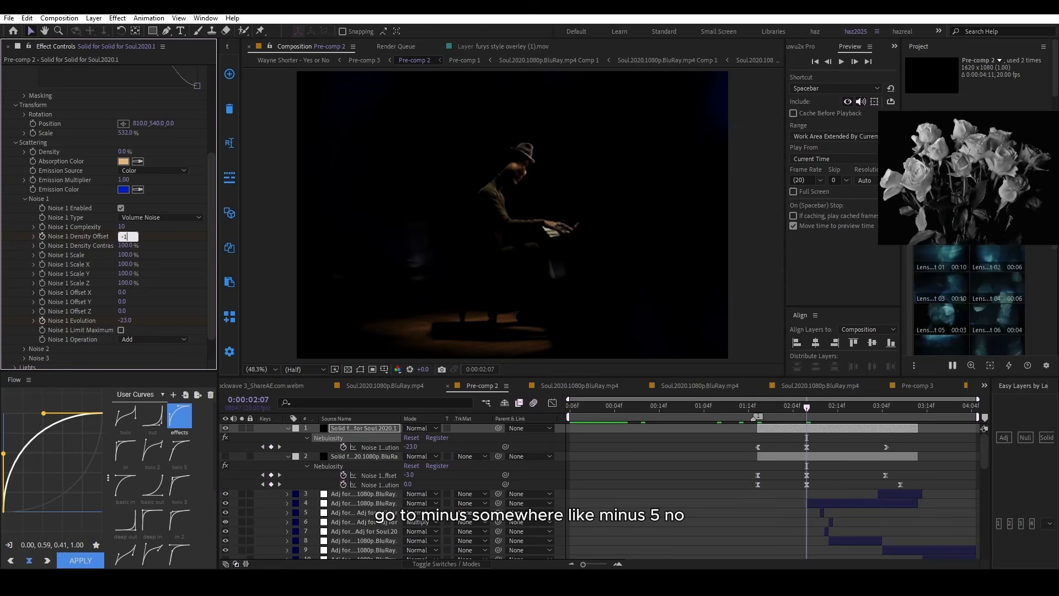
{"action": "type", "text": "-5"}
{"action": "key", "text": "Return"}
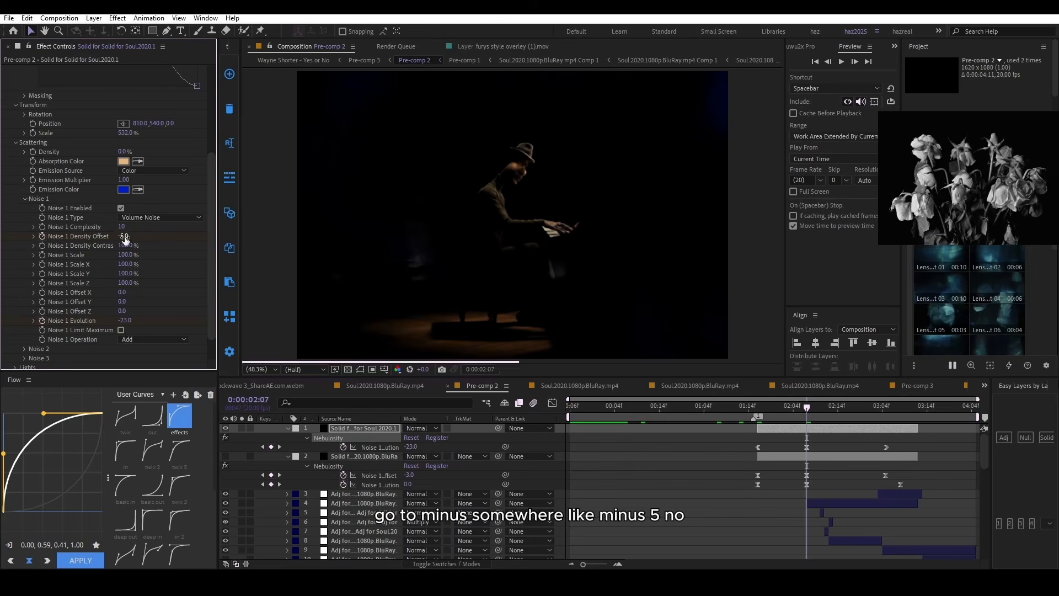
{"action": "left_click_drag", "start_coordinate": [118, 239], "coordinate": [128, 244]}
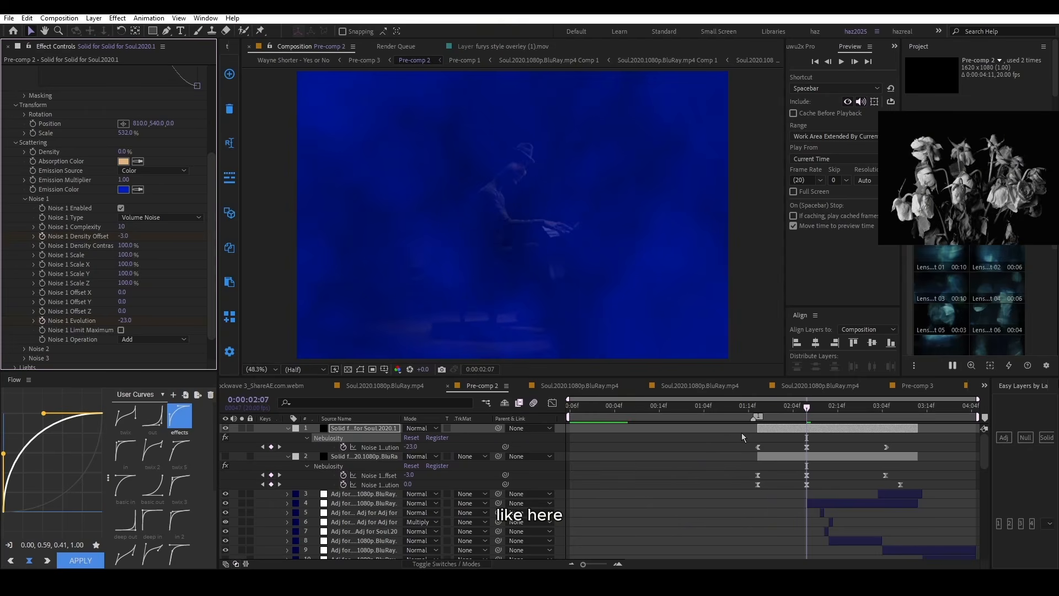
Step: Keyframe Noise 1 Density Offset at -83 at 0:00:03:05 and ease its keyframes with the effects curve and its reverse, 0.59, 0.00, 1.00, 0.41
{"action": "left_click_drag", "start_coordinate": [807, 408], "coordinate": [885, 410]}
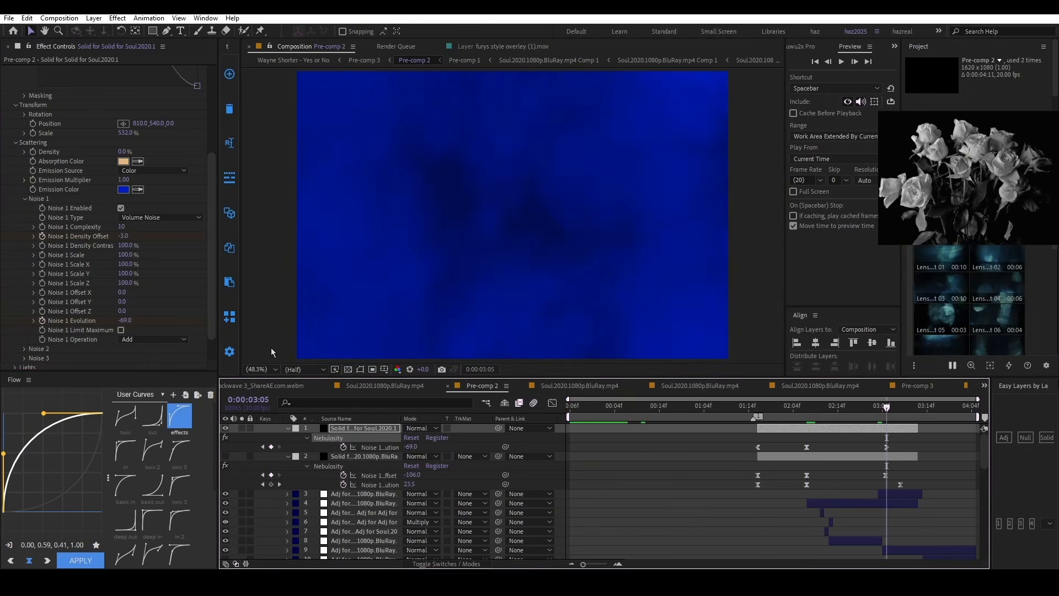
{"action": "left_click_drag", "start_coordinate": [123, 238], "coordinate": [86, 243]}
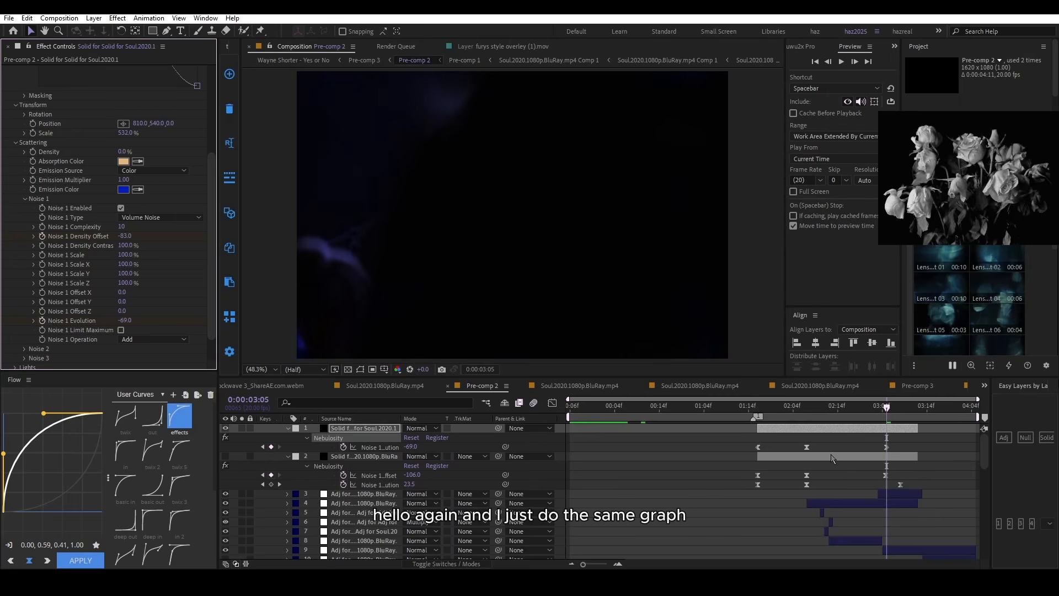
{"action": "key", "text": "u"}
{"action": "left_click_drag", "start_coordinate": [907, 445], "coordinate": [794, 450]}
{"action": "left_click", "coordinate": [64, 564]}
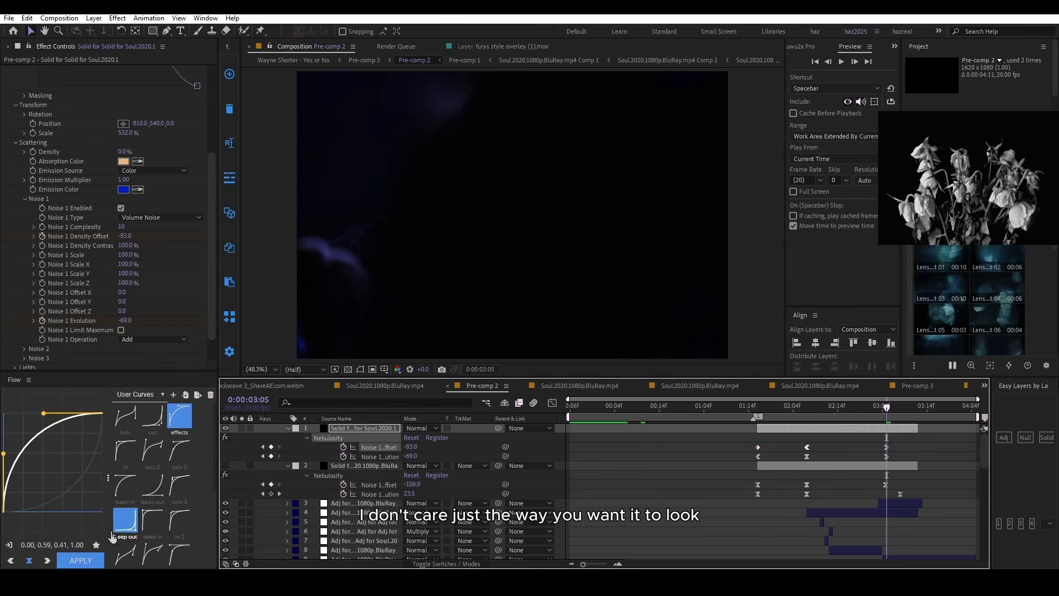
{"action": "right_click", "coordinate": [80, 511]}
{"action": "left_click", "coordinate": [105, 531]}
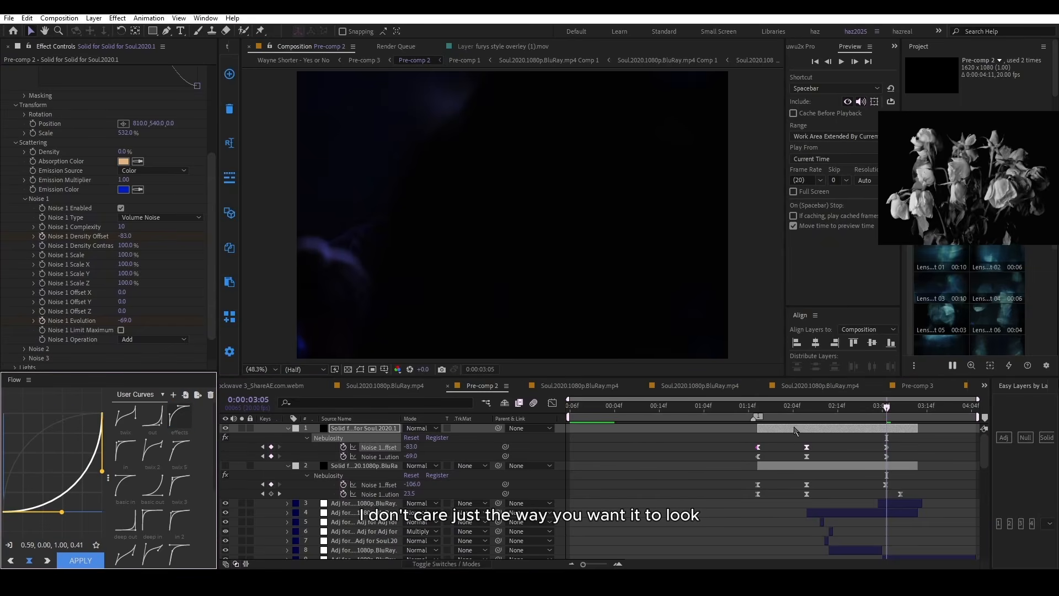
Step: Preview the smoke animation from 0:00:01:16
{"action": "left_click", "coordinate": [761, 409]}
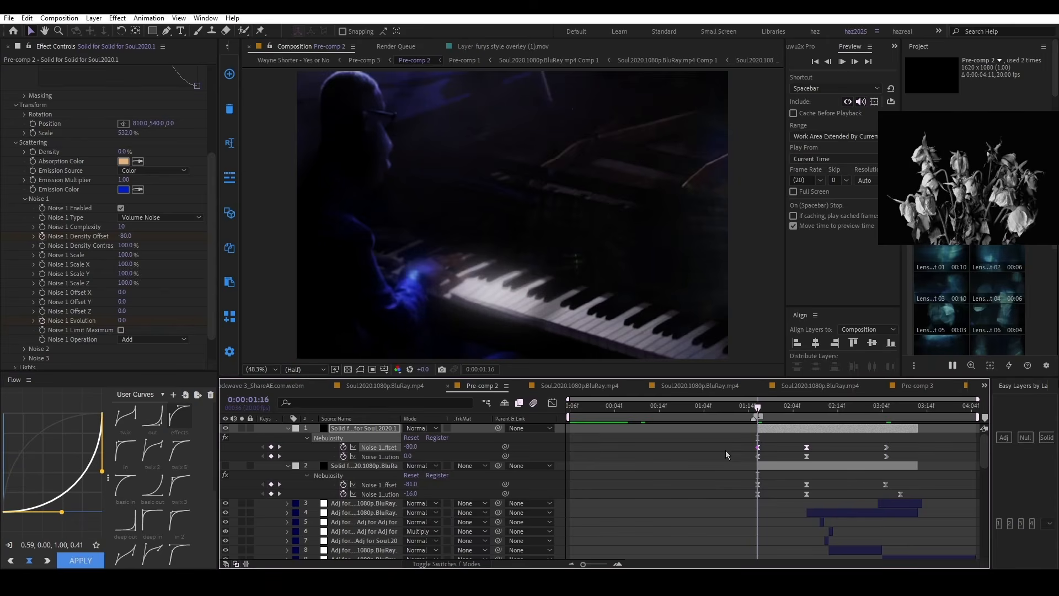
{"action": "key", "text": "space"}
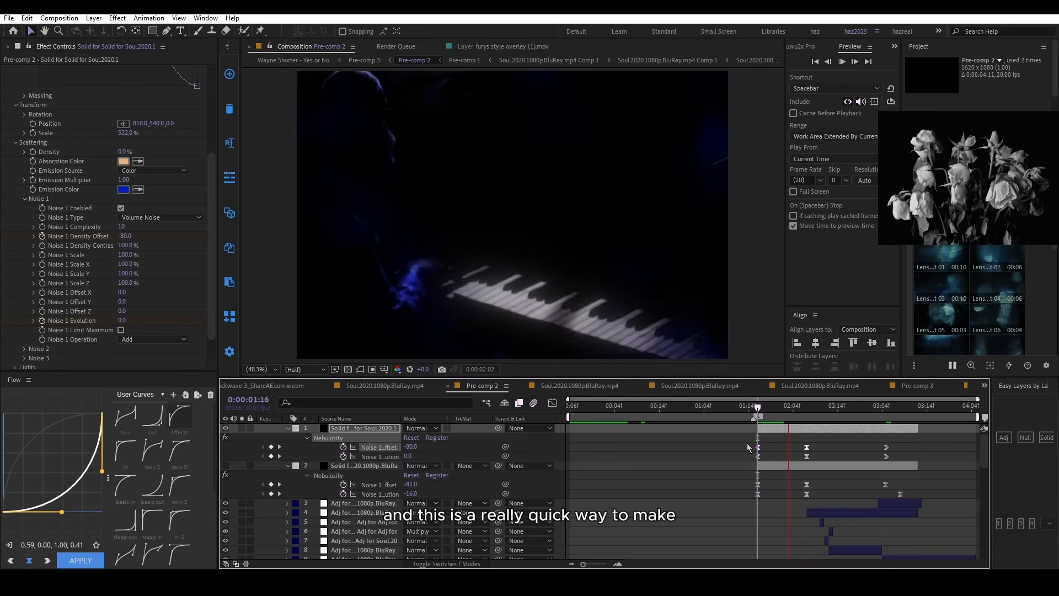
{"action": "key", "text": "space"}
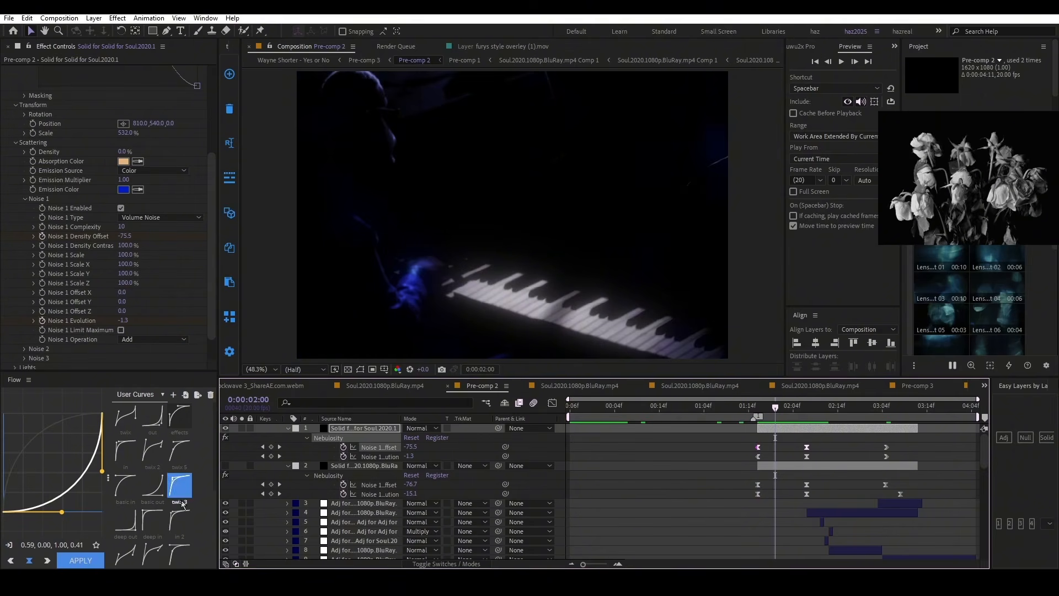
Step: Re-ease the Density Offset keyframes with the swix 5 curve, reversed to 0.81, 0.06, 0.82, 0.43 at the start and 0.18, 0.57, 0.19, 0.94 at the end
{"action": "left_click", "coordinate": [180, 449]}
{"action": "right_click", "coordinate": [47, 483]}
{"action": "left_click", "coordinate": [77, 533]}
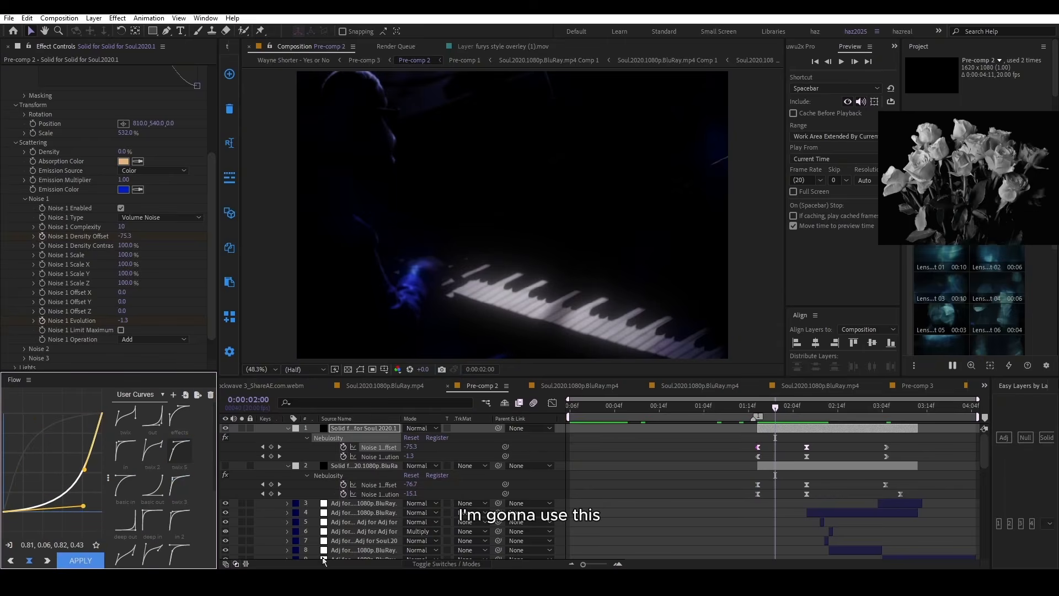
{"action": "left_click", "coordinate": [77, 561]}
{"action": "left_click_drag", "start_coordinate": [782, 439], "coordinate": [901, 449]}
{"action": "right_click", "coordinate": [77, 473]}
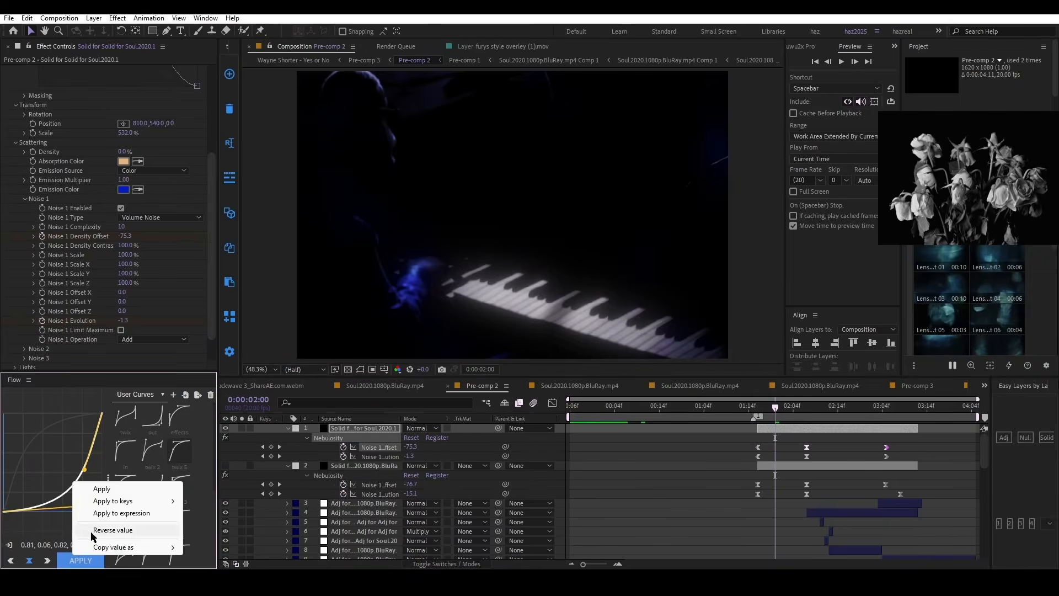
{"action": "left_click", "coordinate": [93, 532]}
Step: Preview the re-eased smoke transition from 0:00:01:15 and again from 0:00:01:16
{"action": "left_click_drag", "start_coordinate": [771, 408], "coordinate": [753, 409]}
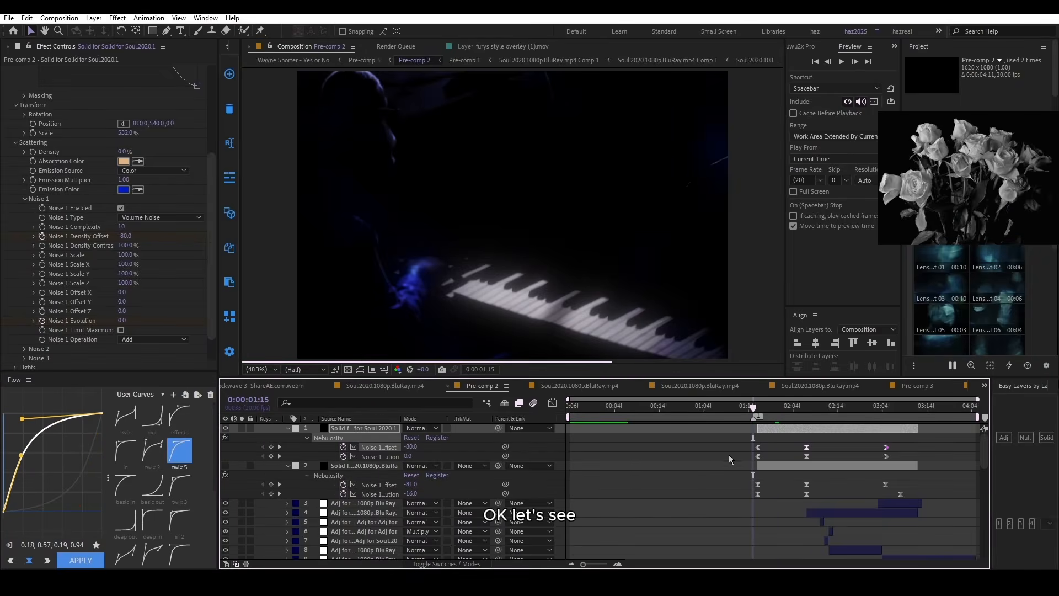
{"action": "key", "text": "space"}
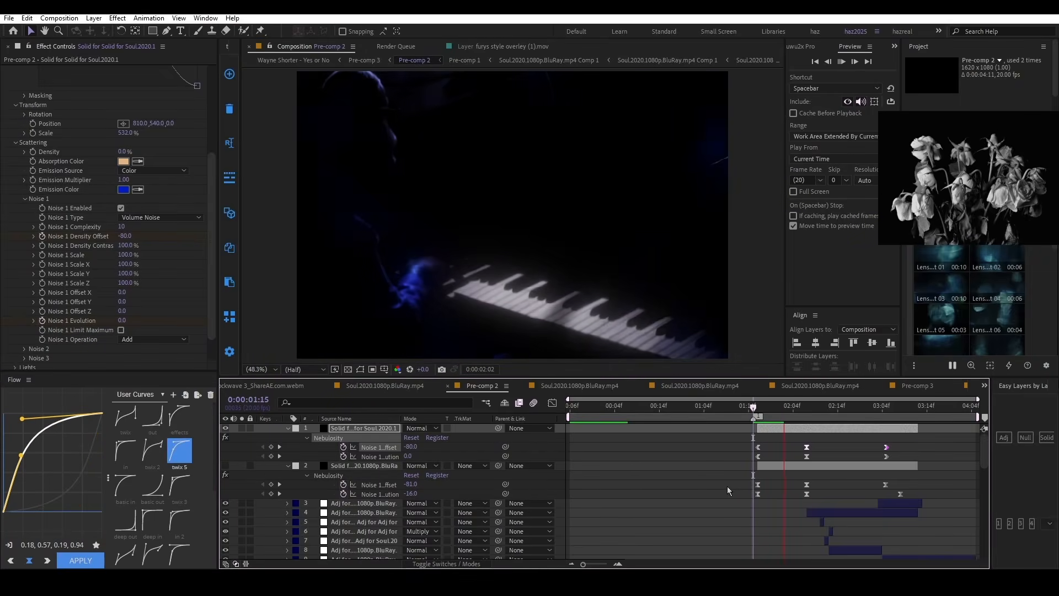
{"action": "left_click", "coordinate": [758, 407]}
{"action": "key", "text": "space"}
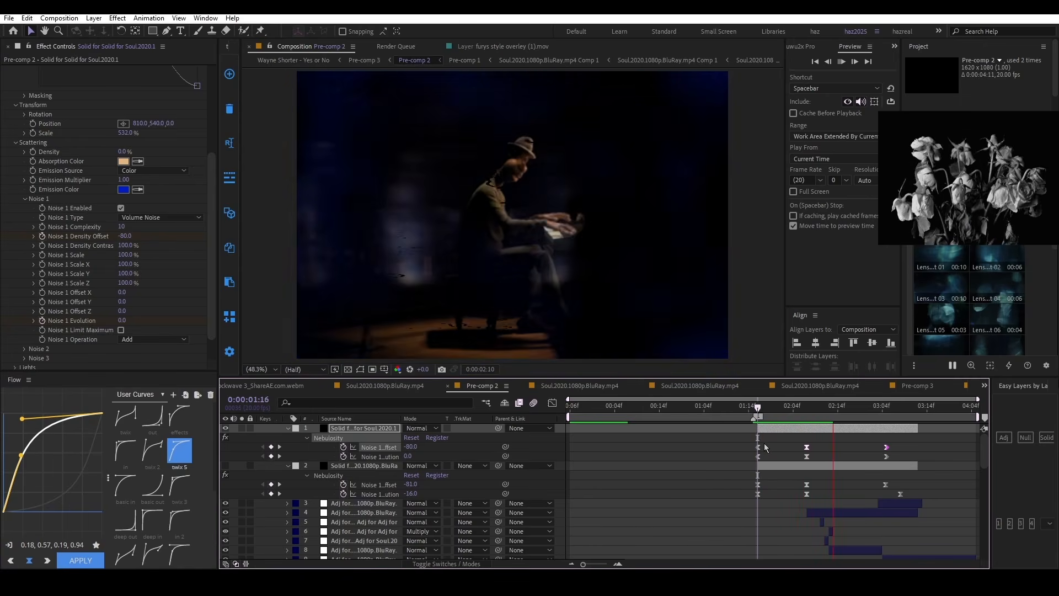
Step: Delete the duplicate Nebulosity smoke solid from Pre-comp 2, keeping the original one
{"action": "left_click", "coordinate": [766, 408]}
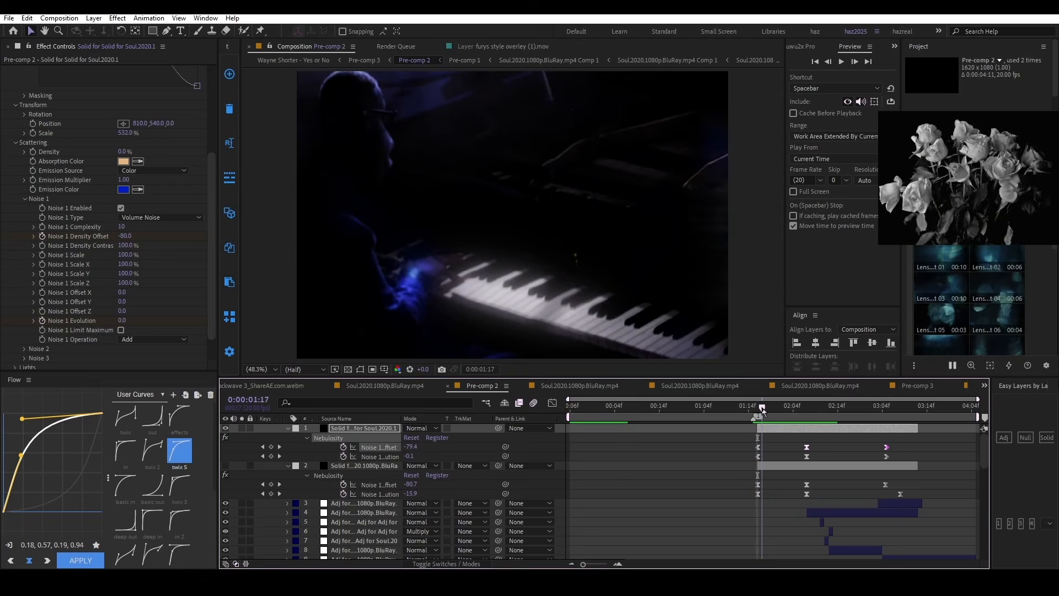
{"action": "mouse_move", "coordinate": [763, 410]}
{"action": "left_mouse_down"}
{"action": "mouse_move", "coordinate": [802, 423]}
{"action": "mouse_move", "coordinate": [766, 422]}
{"action": "left_mouse_up"}
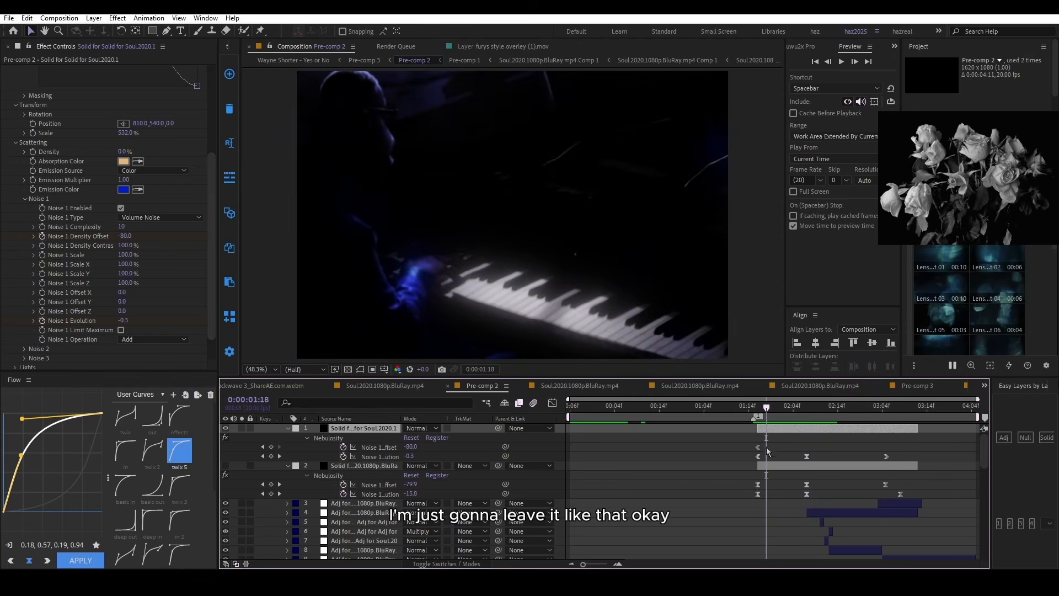
{"action": "key", "text": "Delete"}
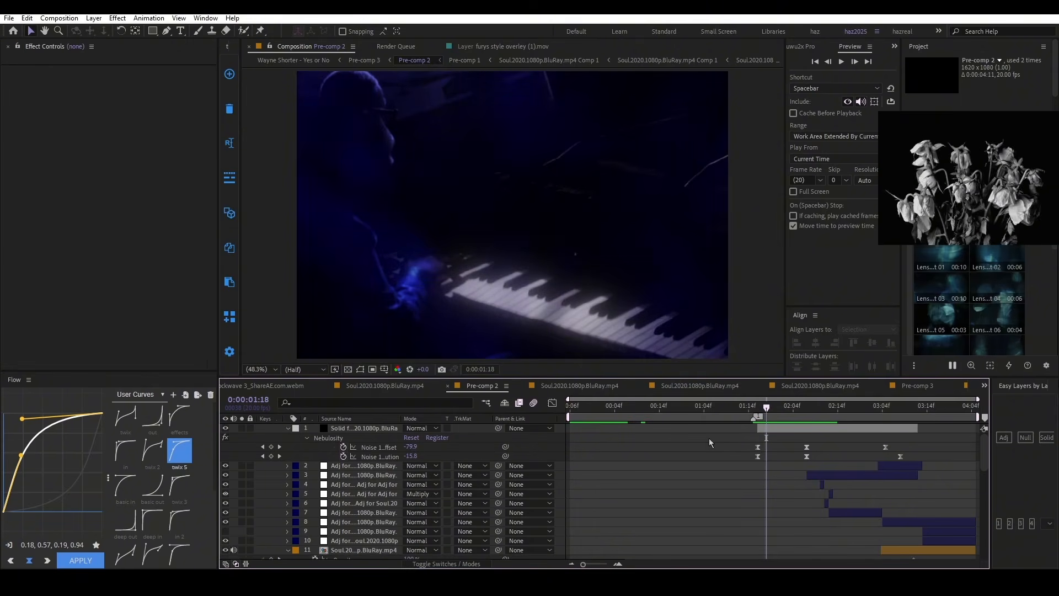
Step: Preview the glow coming from the pianist's hand between 0:00:01:13 and 0:00:01:17
{"action": "left_click_drag", "start_coordinate": [780, 405], "coordinate": [393, 423]}
{"action": "key", "text": "space"}
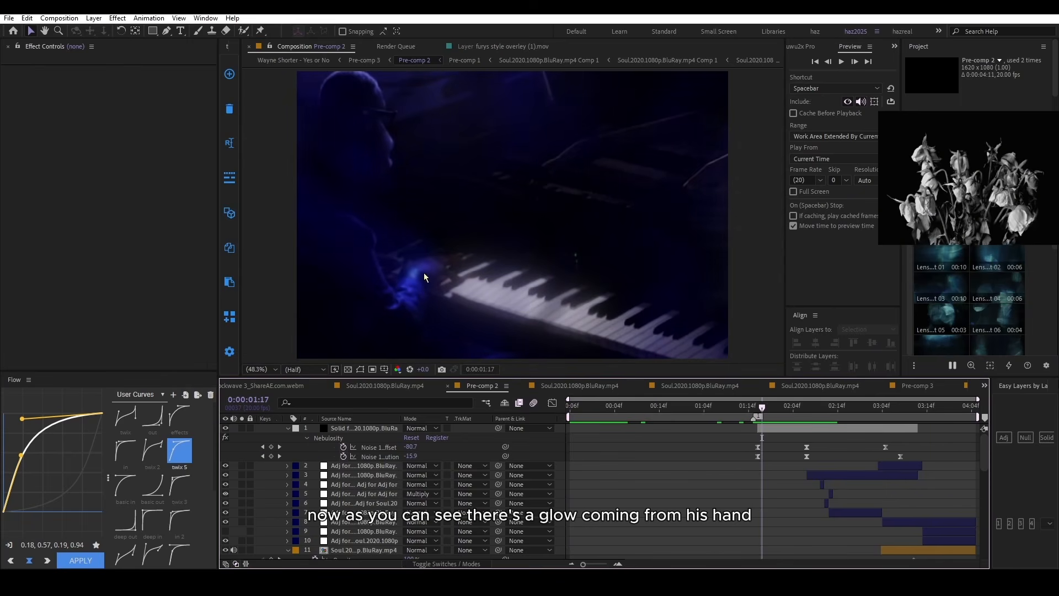
{"action": "left_click_drag", "start_coordinate": [761, 407], "coordinate": [744, 413]}
{"action": "key", "text": "space"}
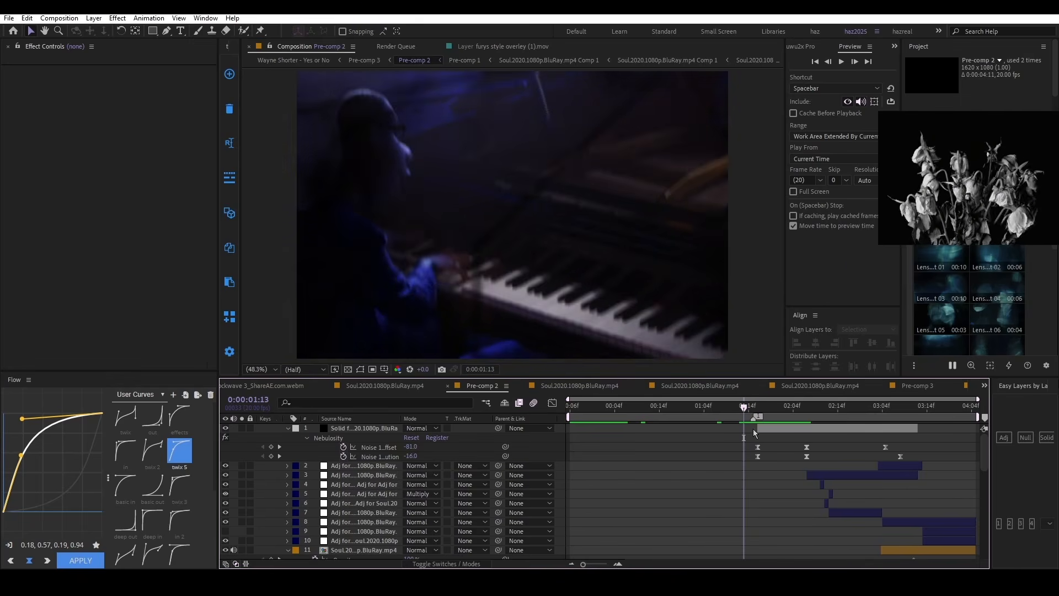
{"action": "left_click", "coordinate": [753, 409]}
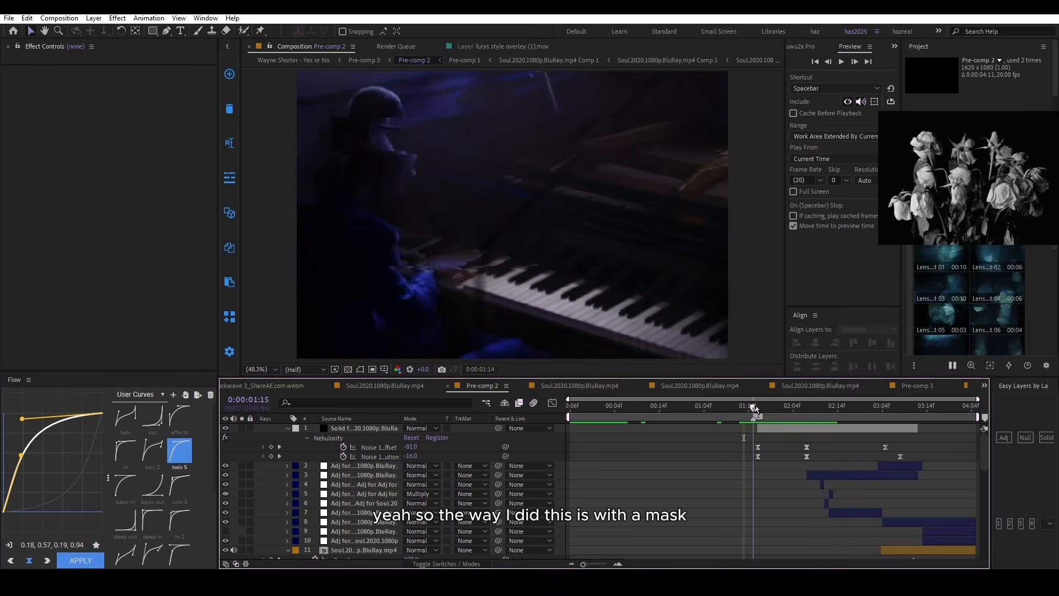
{"action": "left_click", "coordinate": [756, 408]}
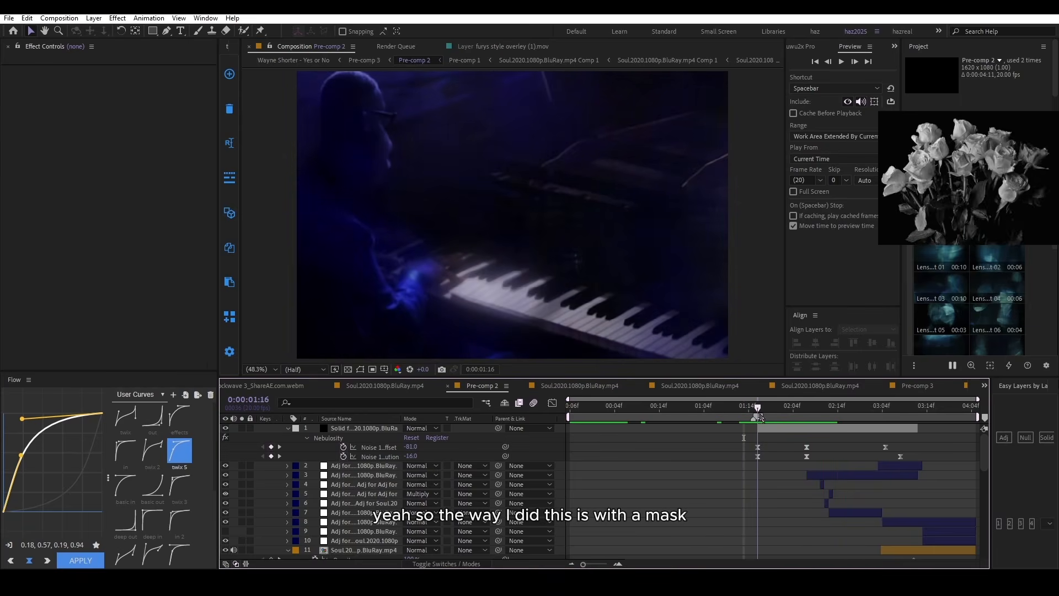
Step: Find the masked adjustment layer with Deep Glow and S_Distort, and show the Mask 1 properties and its outline at 0:00:01:16
{"action": "scroll", "coordinate": [780, 488], "scroll_direction": "down", "scroll_amount": 6}
{"action": "left_click", "coordinate": [768, 459]}
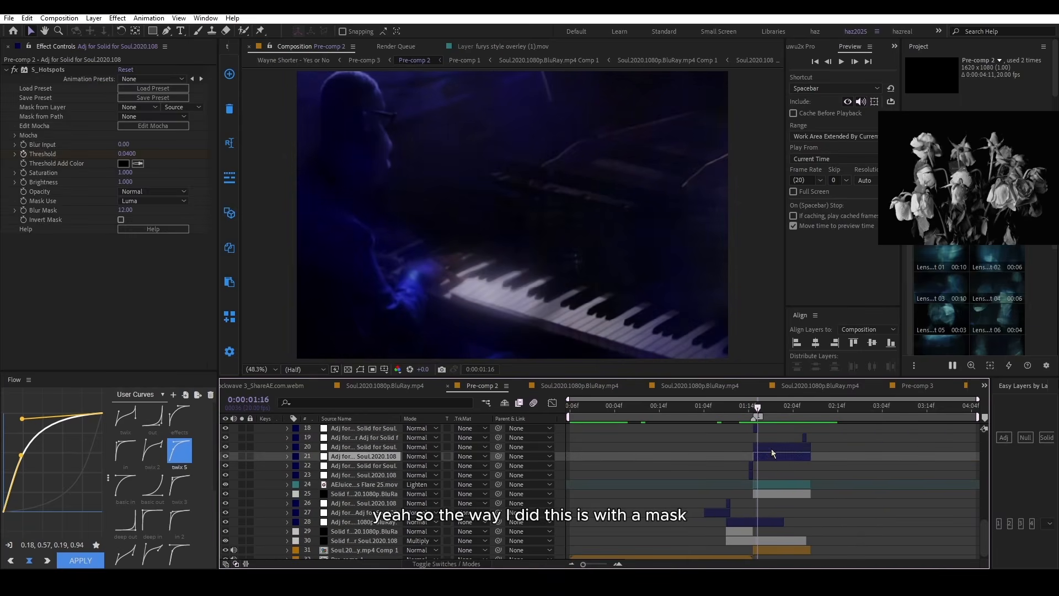
{"action": "left_click", "coordinate": [769, 484]}
{"action": "left_click", "coordinate": [769, 449]}
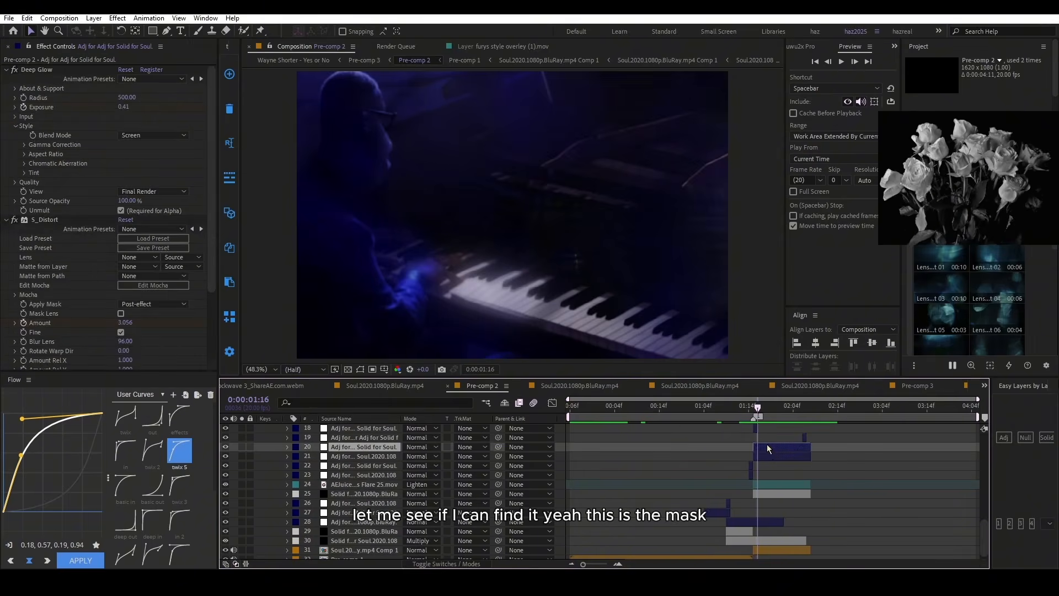
{"action": "left_click", "coordinate": [287, 448]}
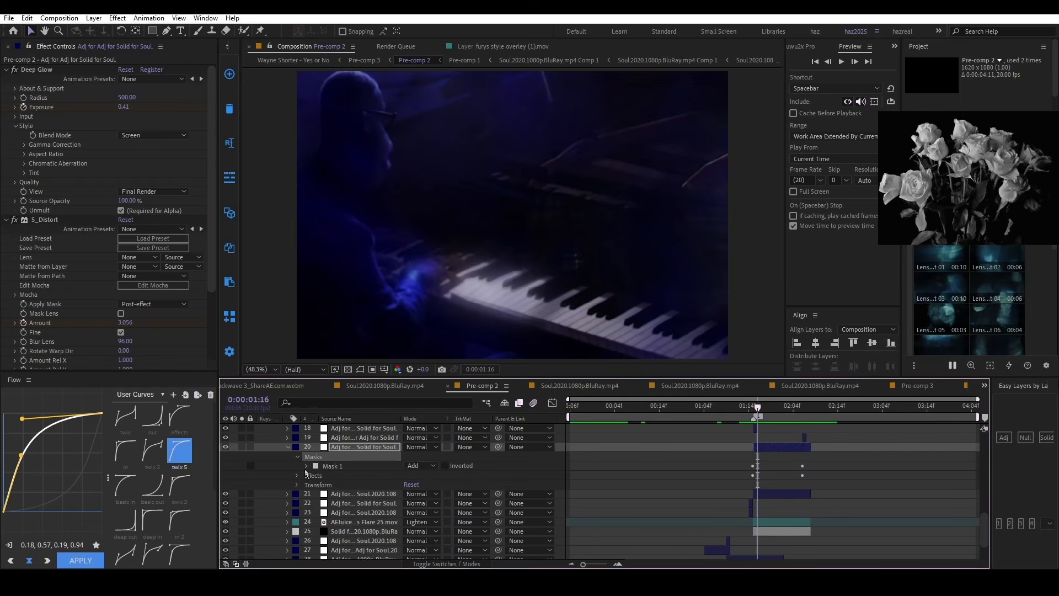
{"action": "left_click", "coordinate": [298, 456]}
{"action": "left_click", "coordinate": [335, 468]}
{"action": "left_click", "coordinate": [362, 371]}
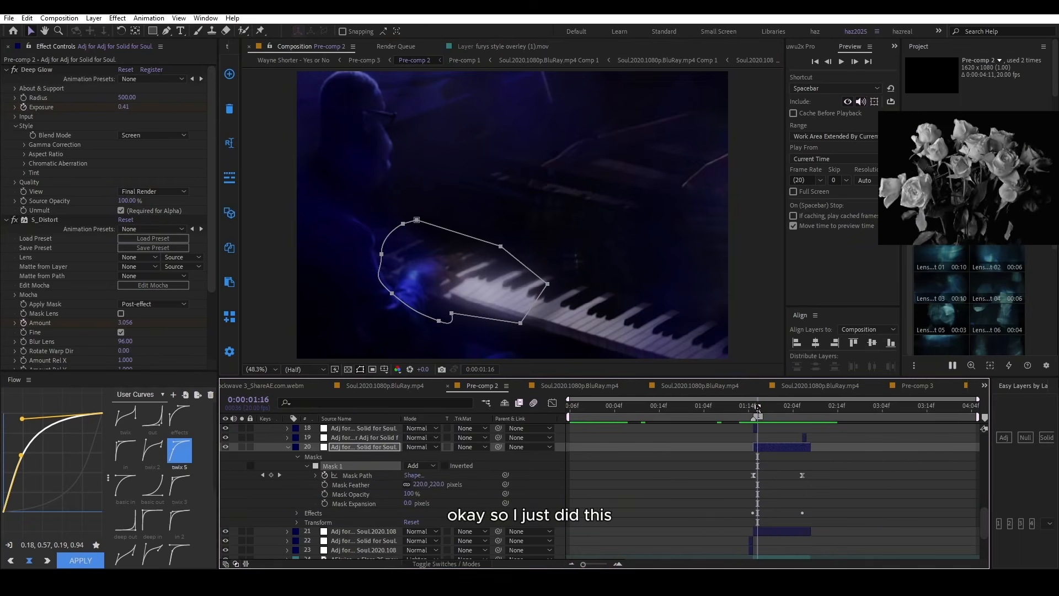
Step: Examine how the Mask 1 path stretches over the piano between its keyframes at 0:00:01:15 and 0:00:02:06
{"action": "key", "text": "Page_Up"}
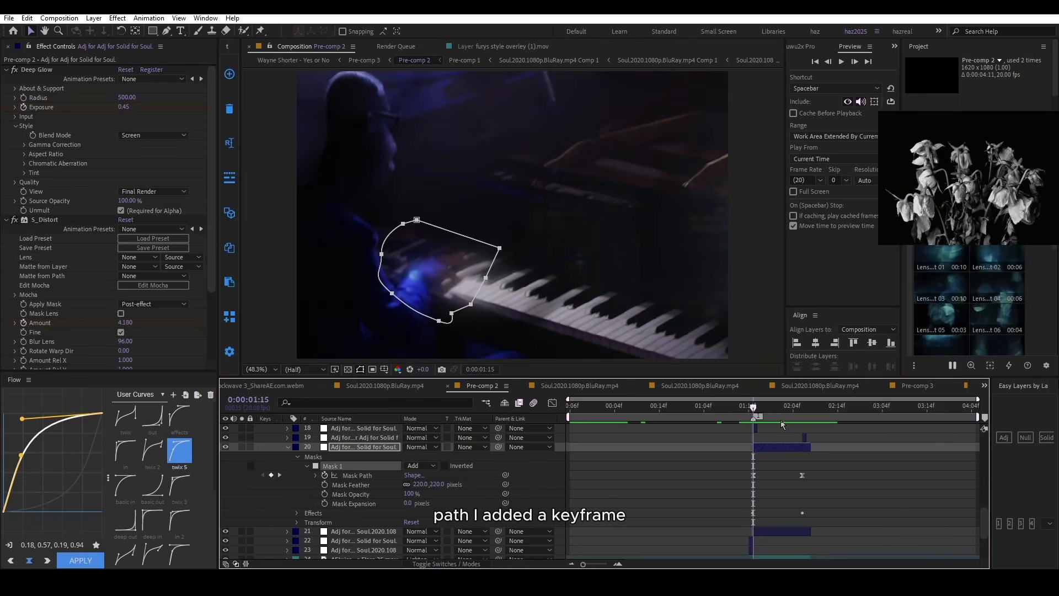
{"action": "left_click_drag", "start_coordinate": [759, 411], "coordinate": [802, 411]}
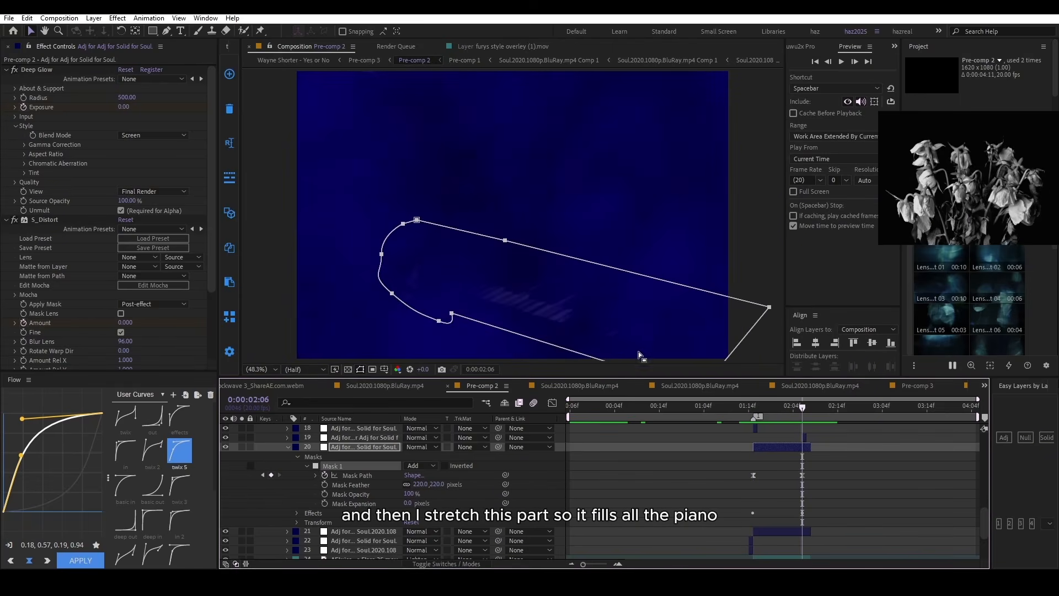
{"action": "key", "text": "space"}
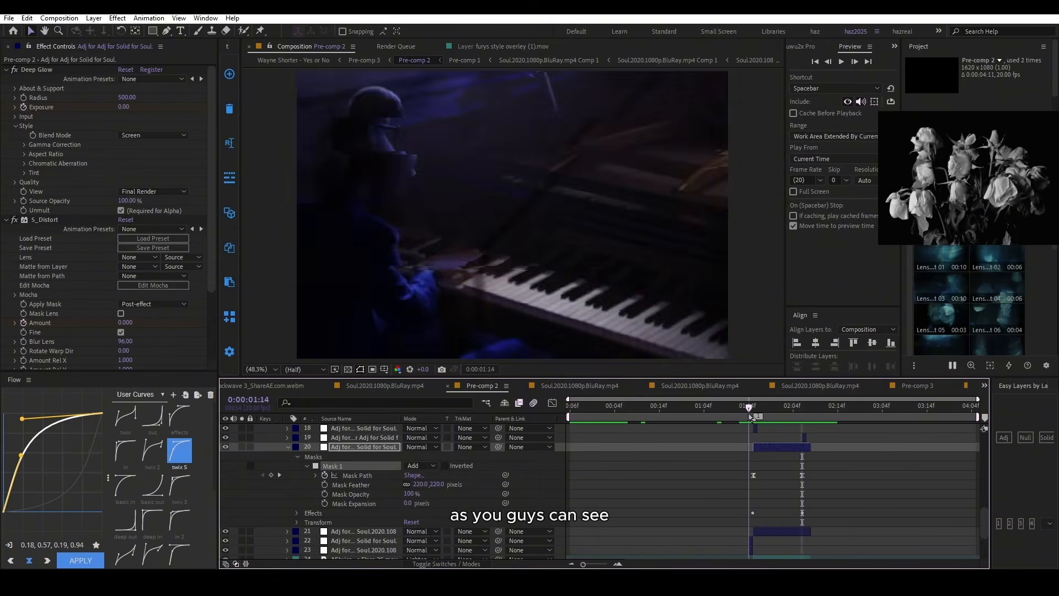
{"action": "left_click", "coordinate": [754, 412]}
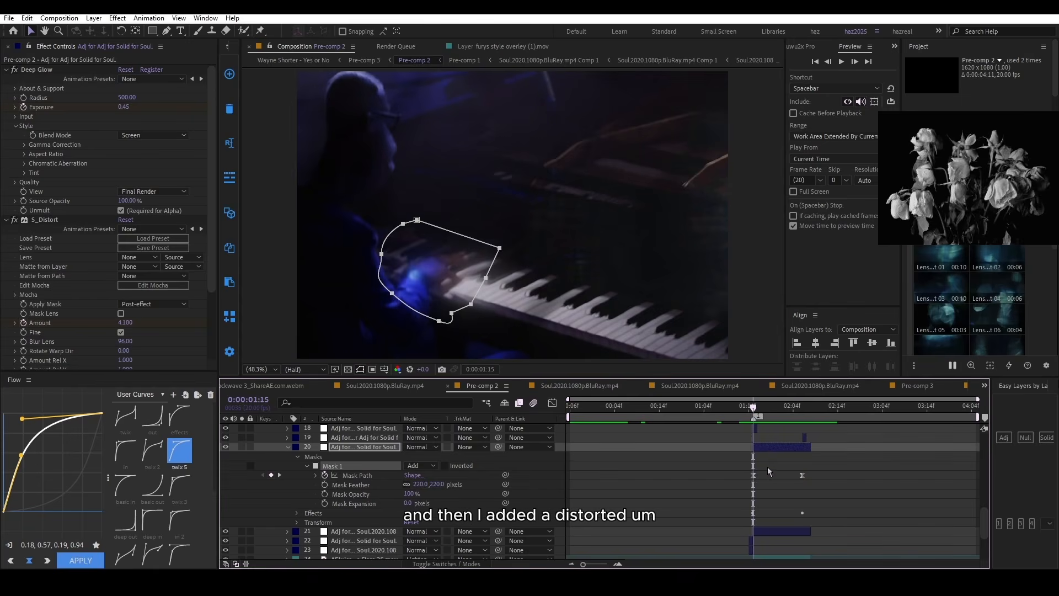
Step: Reveal layer 20's keyframed properties and examine the S_Distort Amount keyframes at 0:00:01:15 and 0:00:02:06
{"action": "key", "text": "u"}
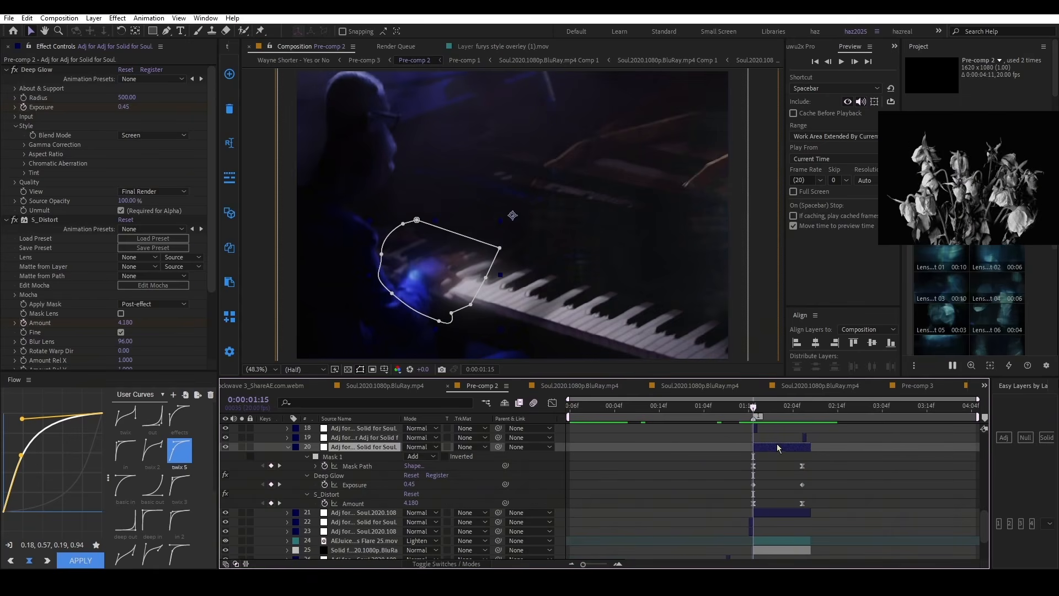
{"action": "left_click_drag", "start_coordinate": [732, 501], "coordinate": [841, 513]}
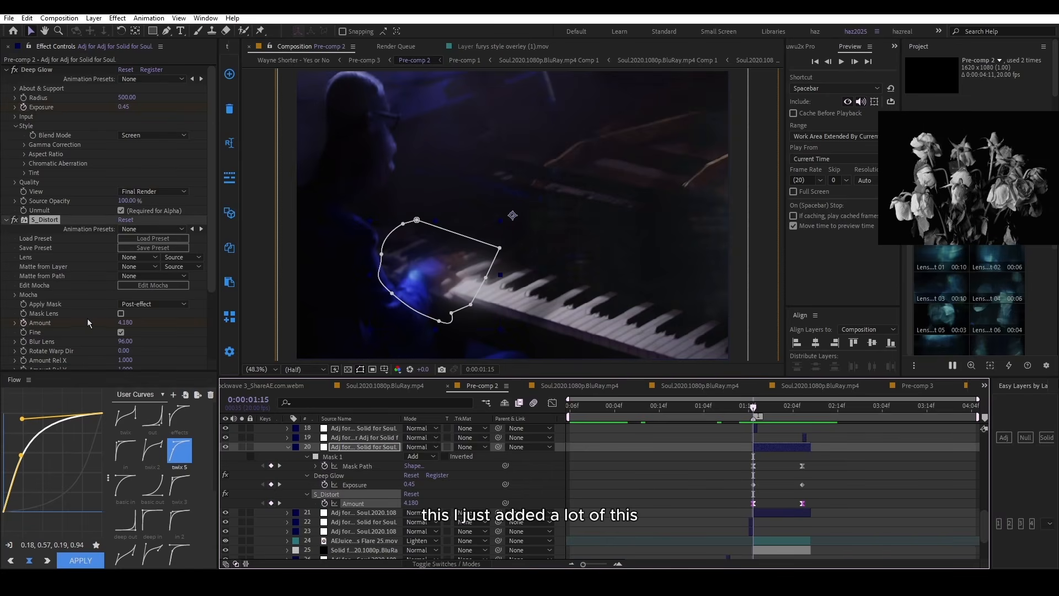
{"action": "left_click_drag", "start_coordinate": [775, 405], "coordinate": [801, 436]}
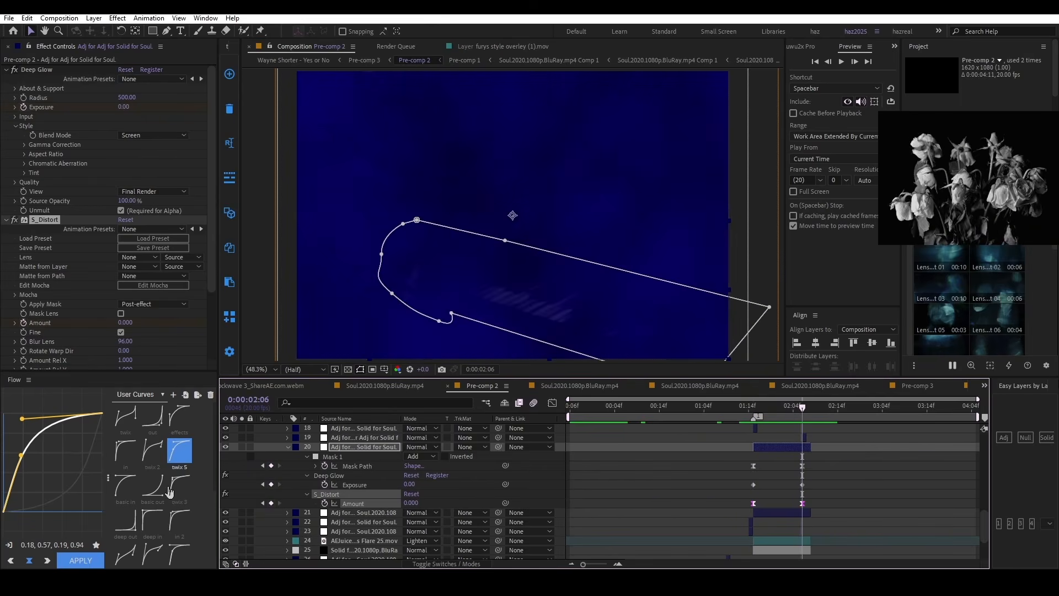
Step: Inspect the easing of the adjustment layer's S_Distort Amount and Deep Glow Exposure keyframes and scrub through the piano-key transition
{"action": "left_click", "coordinate": [9, 544]}
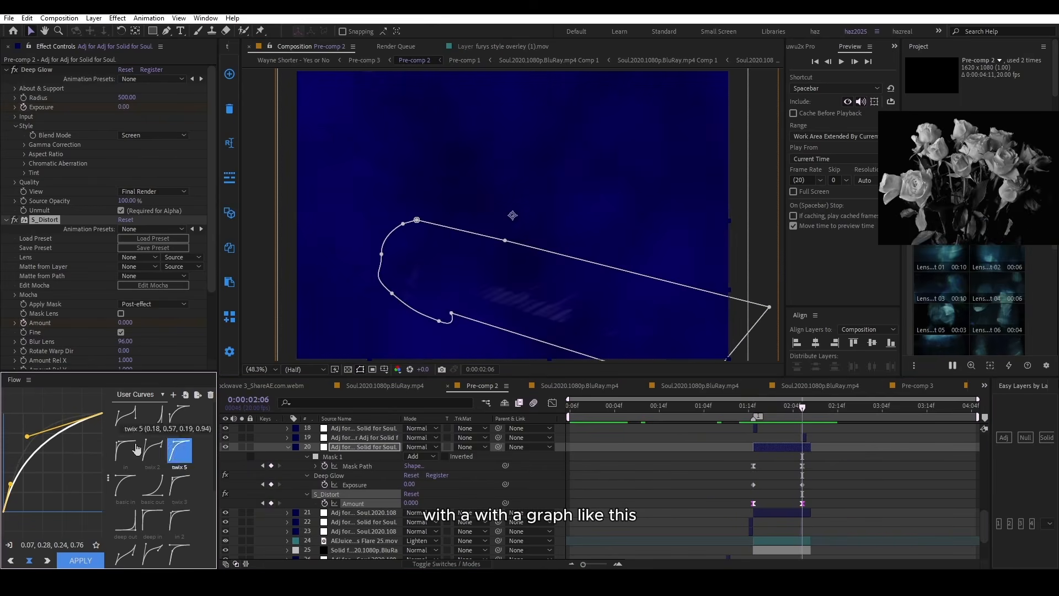
{"action": "left_click_drag", "start_coordinate": [747, 483], "coordinate": [844, 498]}
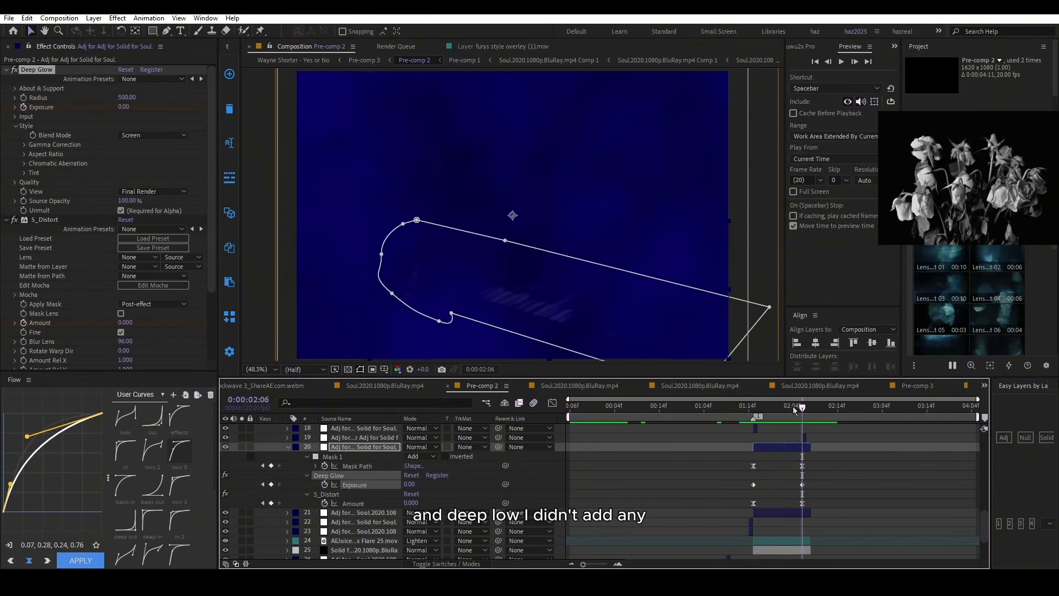
{"action": "left_click_drag", "start_coordinate": [792, 406], "coordinate": [770, 409]}
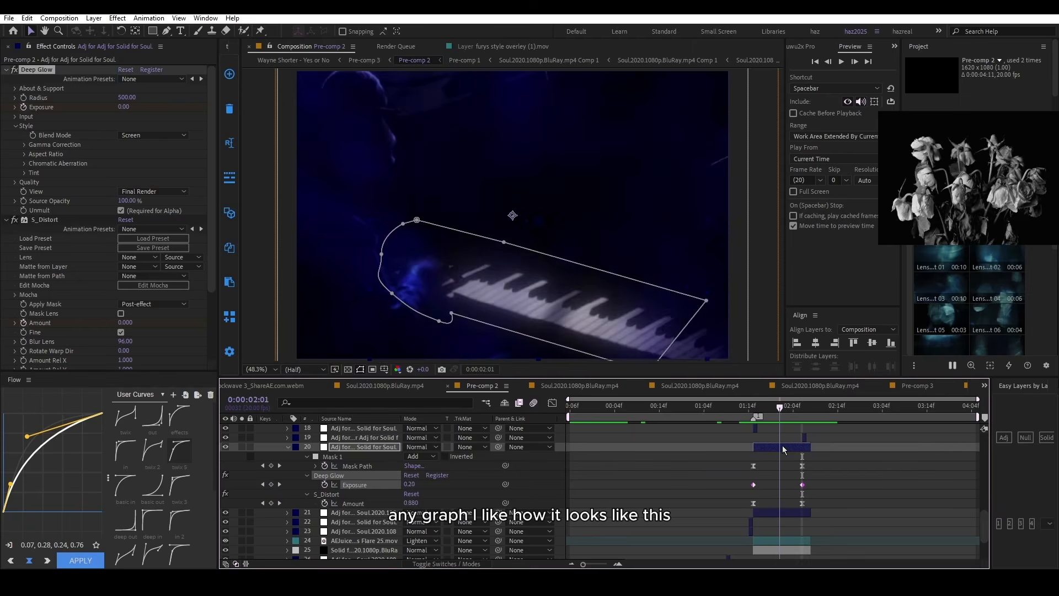
{"action": "left_click_drag", "start_coordinate": [770, 441], "coordinate": [741, 459]}
{"action": "key", "text": "space"}
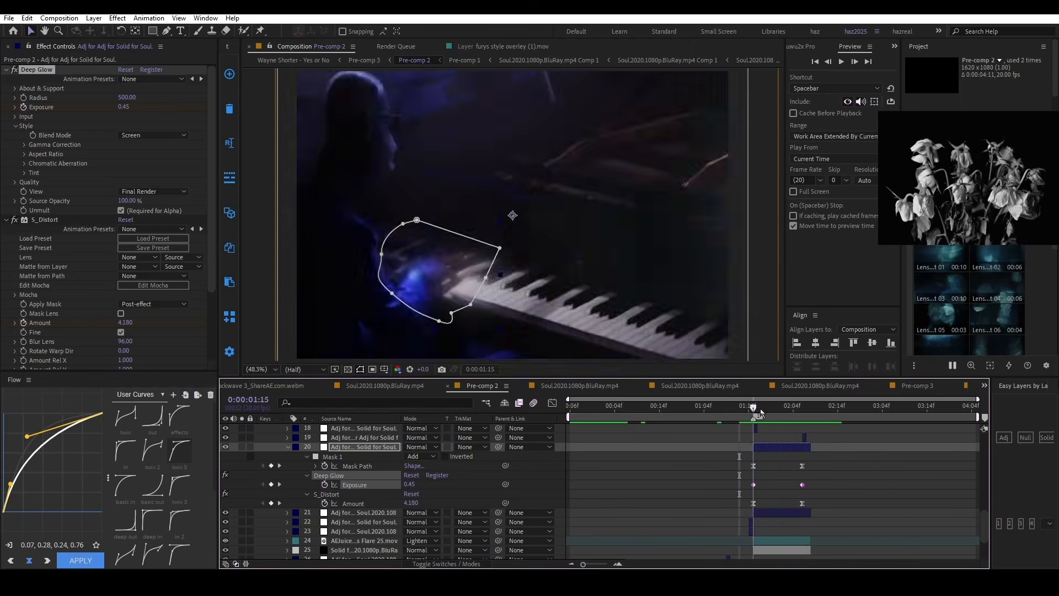
{"action": "left_click", "coordinate": [829, 409]}
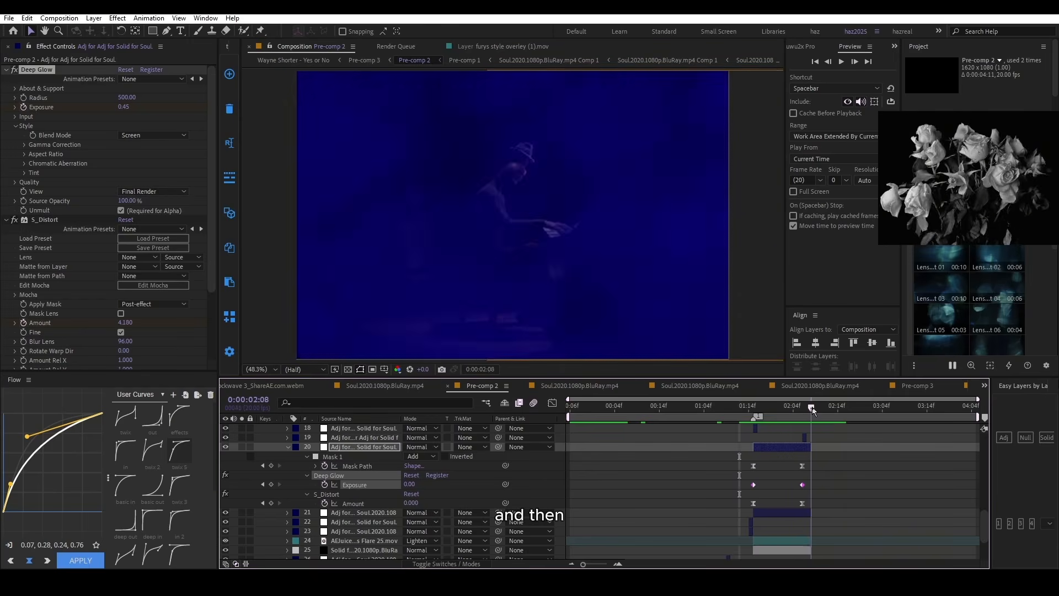
{"action": "left_click", "coordinate": [748, 409]}
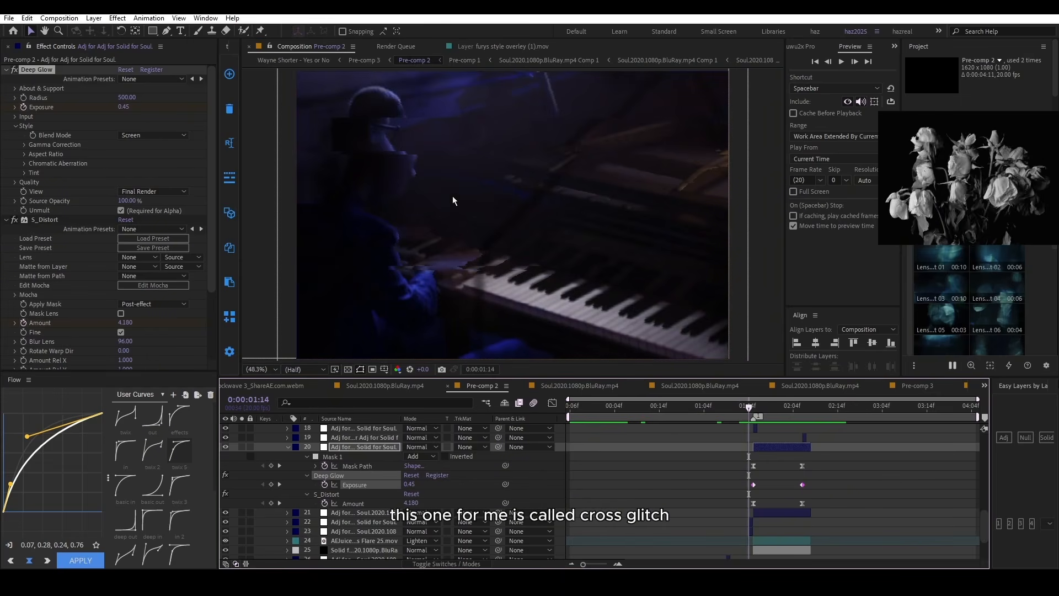
Step: Compare the close-up piano shot with layer 24, AEJuice Lens Flare 25, hidden and shown, and raise the upper point of its RGB curve
{"action": "scroll", "coordinate": [791, 506], "scroll_direction": "down", "scroll_amount": 3}
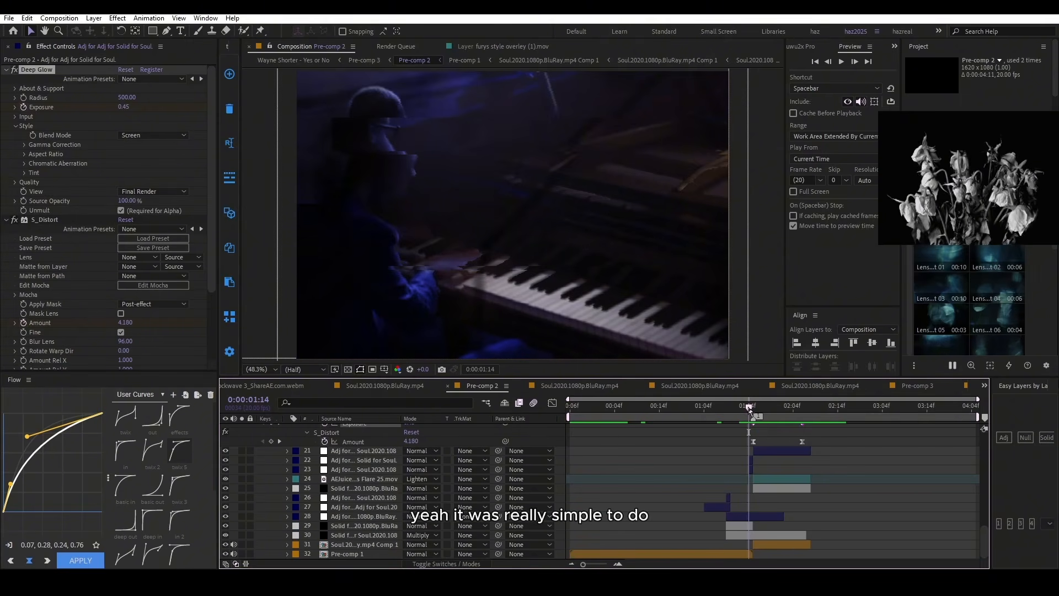
{"action": "left_click_drag", "start_coordinate": [750, 407], "coordinate": [773, 438]}
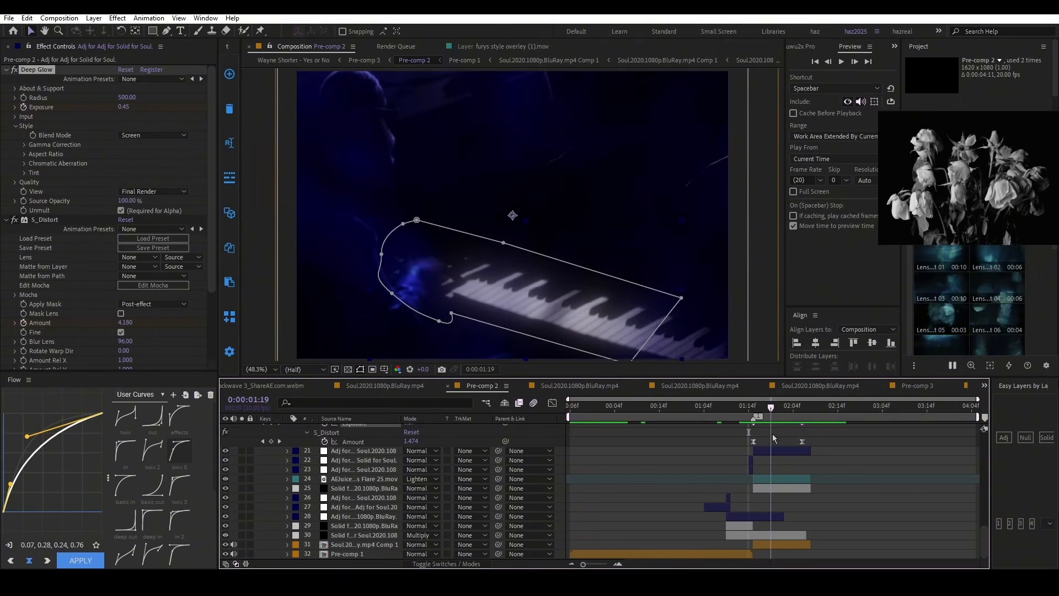
{"action": "left_click", "coordinate": [772, 482]}
{"action": "left_click", "coordinate": [226, 479]}
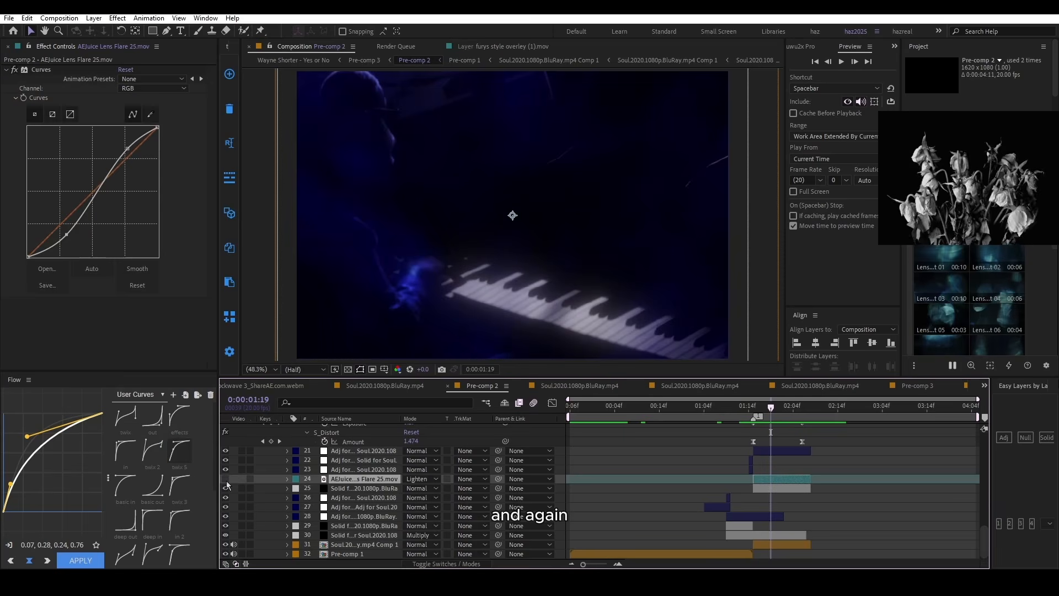
{"action": "left_click", "coordinate": [757, 406]}
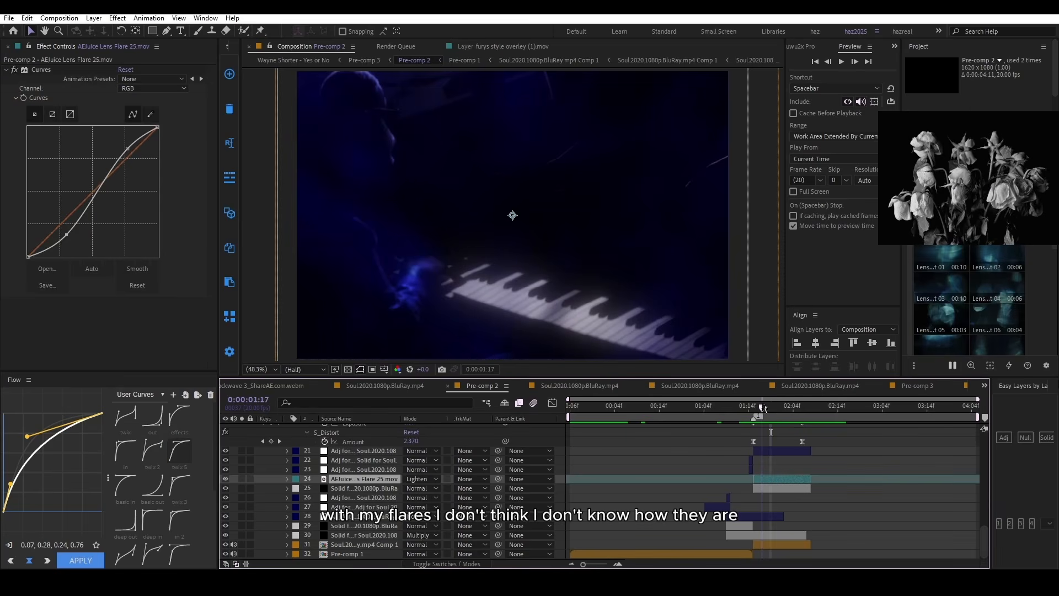
{"action": "left_click", "coordinate": [225, 480]}
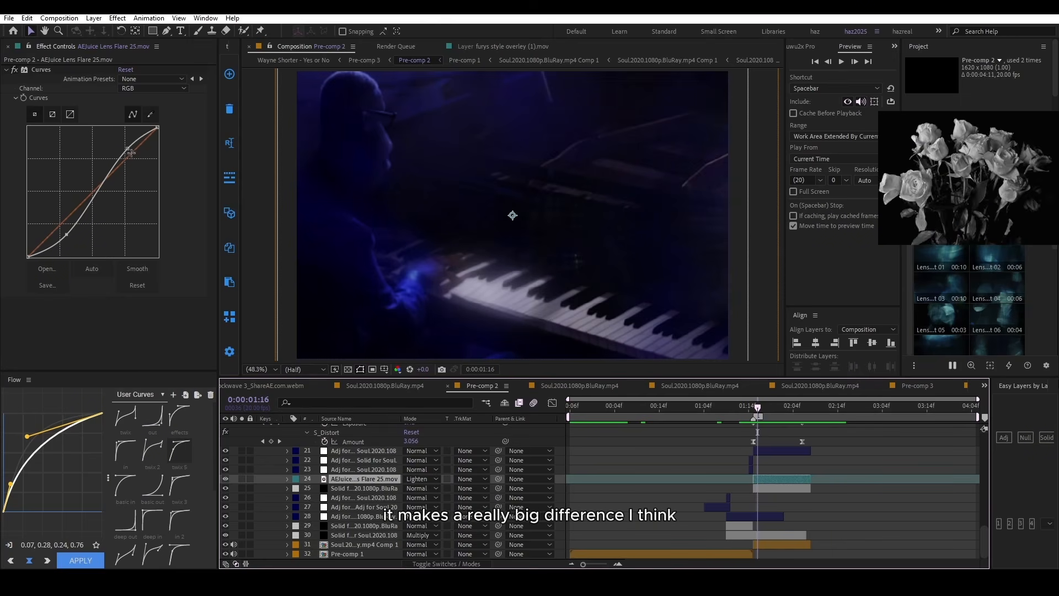
{"action": "left_click_drag", "start_coordinate": [131, 153], "coordinate": [117, 145]}
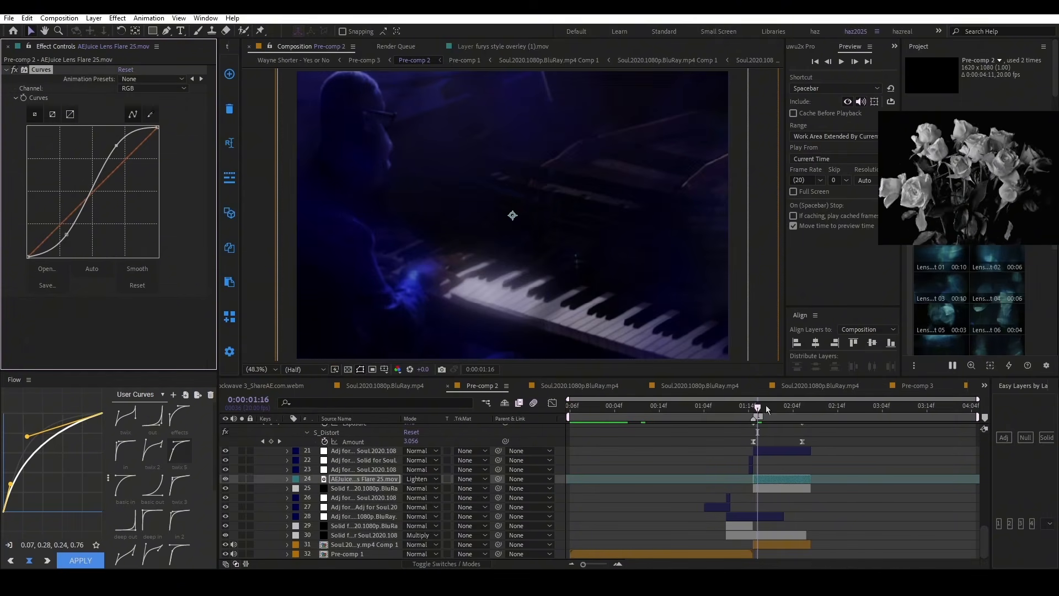
Step: Preview the transition into the seated pianist clip and stop on the blurred frame around 0:00:02:16
{"action": "left_click_drag", "start_coordinate": [766, 409], "coordinate": [815, 442]}
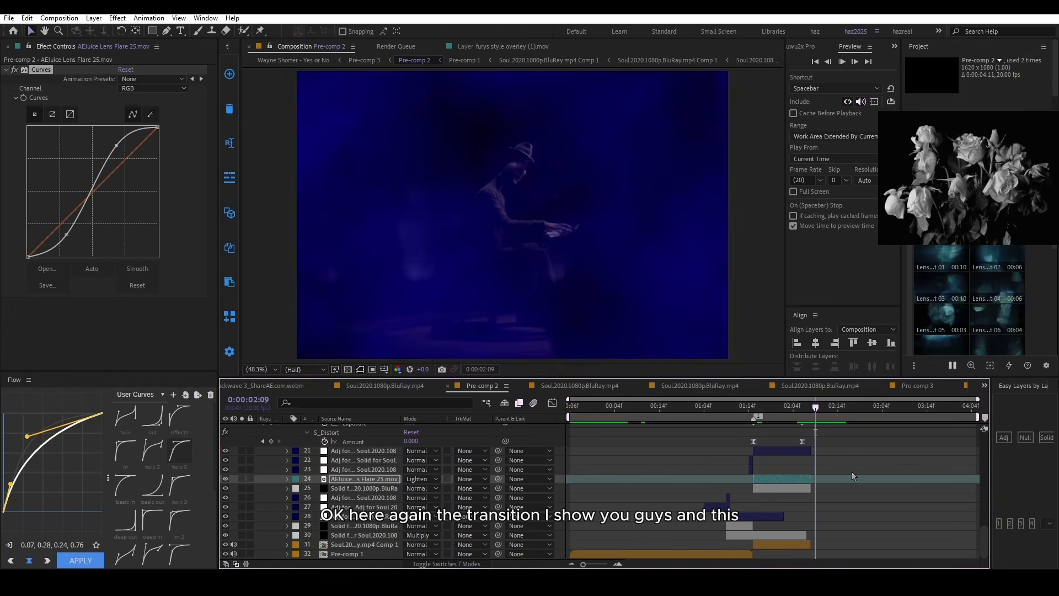
{"action": "key", "text": "space"}
{"action": "scroll", "coordinate": [852, 476], "scroll_direction": "up", "scroll_amount": 2}
{"action": "scroll", "coordinate": [851, 472], "scroll_direction": "up", "scroll_amount": 4}
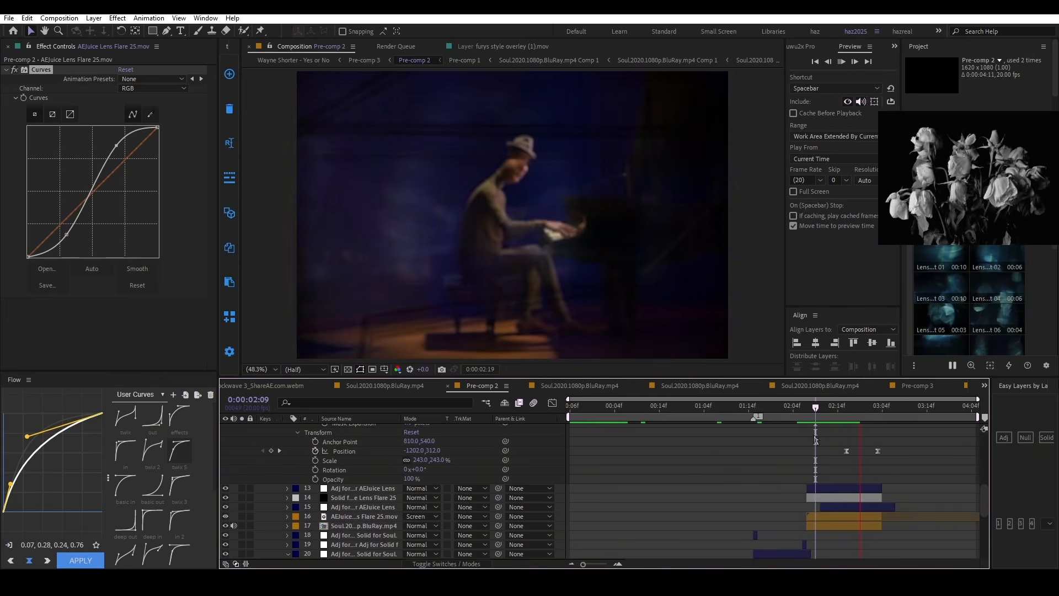
{"action": "left_click_drag", "start_coordinate": [815, 408], "coordinate": [846, 423]}
{"action": "key", "text": "space"}
{"action": "scroll", "coordinate": [849, 495], "scroll_direction": "up", "scroll_amount": 1}
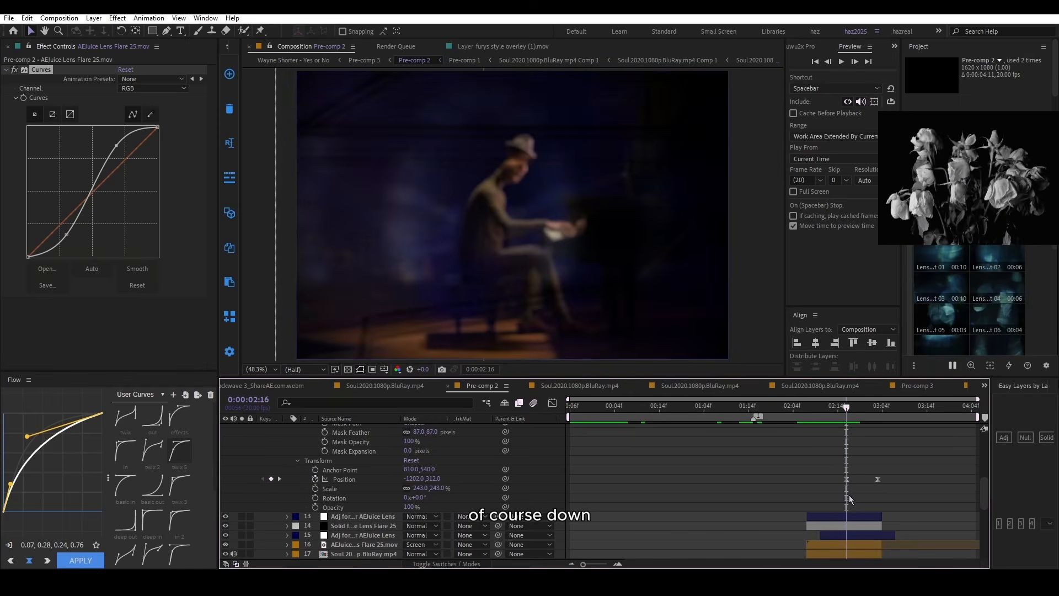
Step: Examine the Tao, Camera Lens Blur and Posterize Time effects on the solid in layer 14 while scrubbing the pianist clip
{"action": "left_click", "coordinate": [850, 528]}
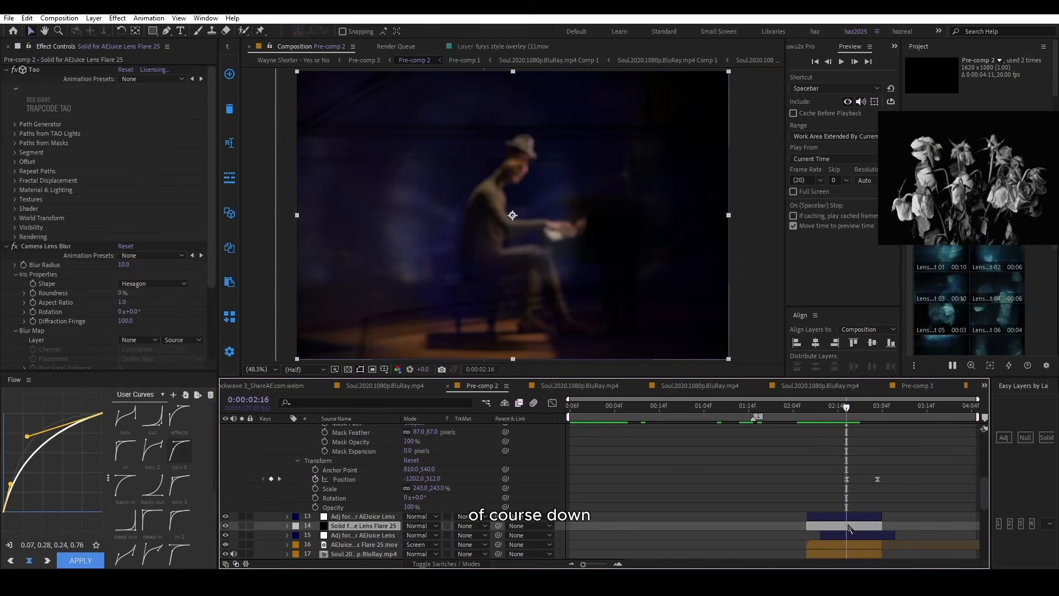
{"action": "left_click", "coordinate": [31, 71]}
{"action": "left_click", "coordinate": [52, 247]}
{"action": "scroll", "coordinate": [60, 276], "scroll_direction": "down", "scroll_amount": 4}
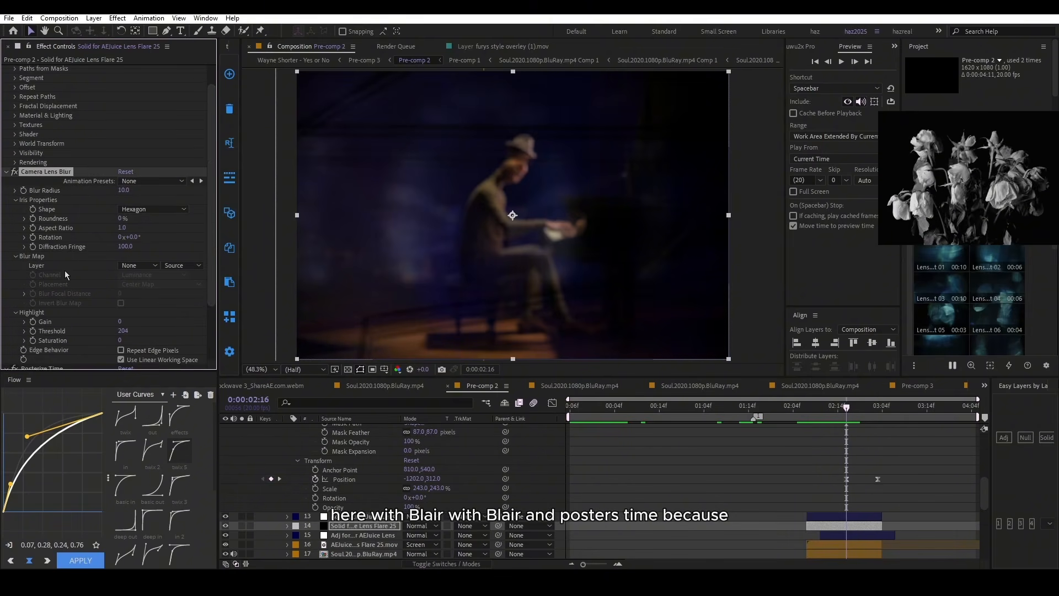
{"action": "left_click", "coordinate": [42, 345]}
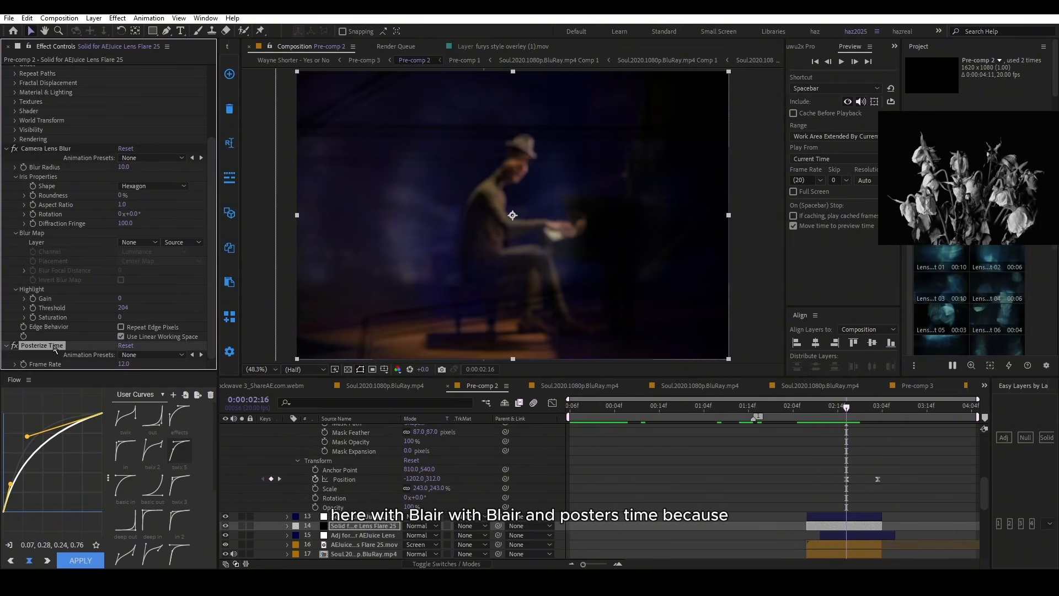
{"action": "left_click_drag", "start_coordinate": [820, 408], "coordinate": [846, 428]}
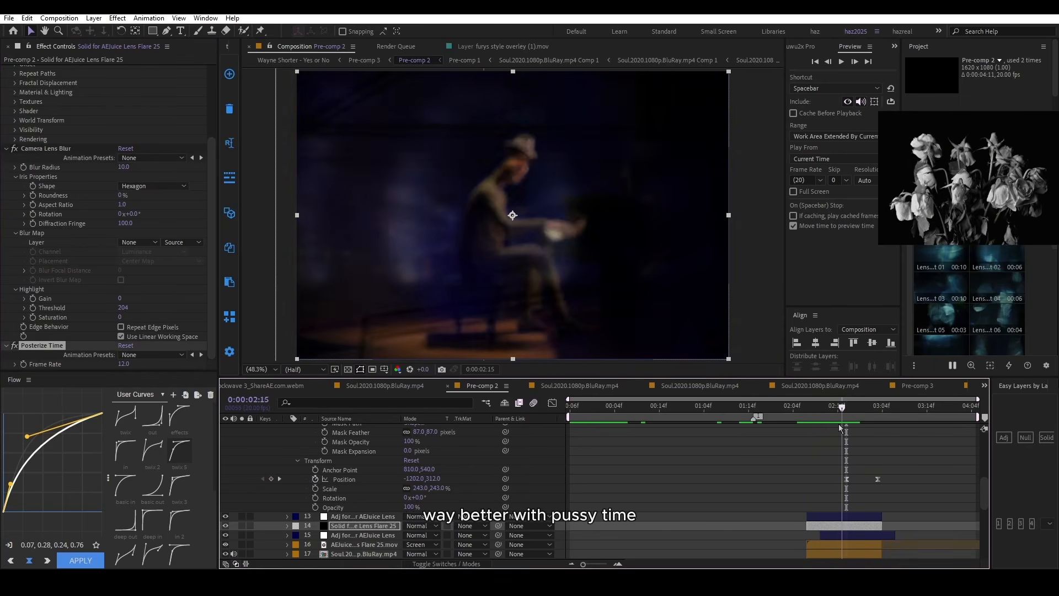
Step: Compare the pianist shot with and without the CC Vignette on adjustment layer 13, leaving the effect enabled
{"action": "left_click", "coordinate": [826, 519]}
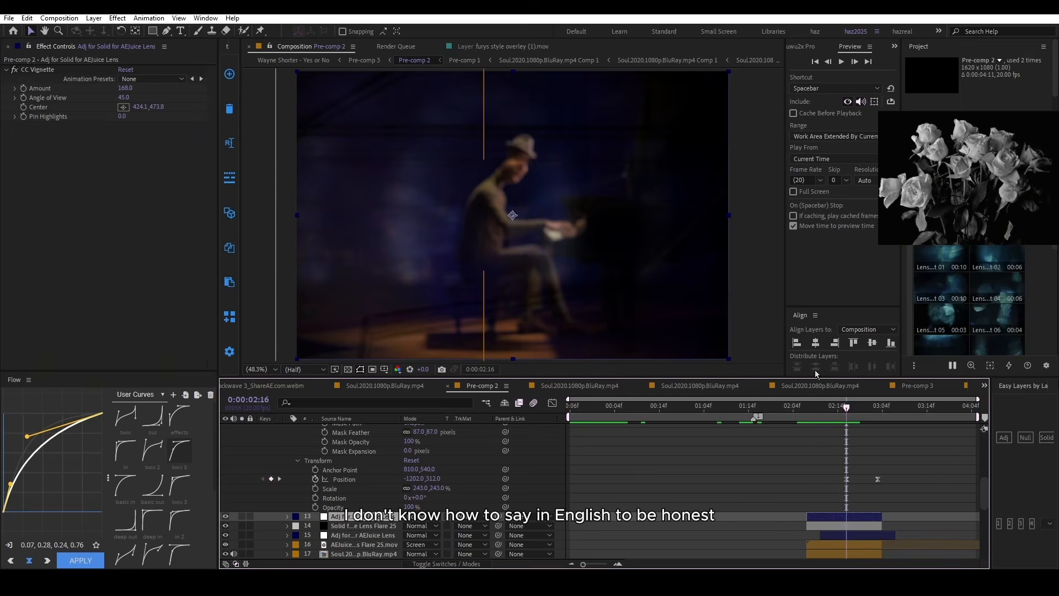
{"action": "left_click_drag", "start_coordinate": [846, 408], "coordinate": [869, 414]}
{"action": "left_click", "coordinate": [14, 71]}
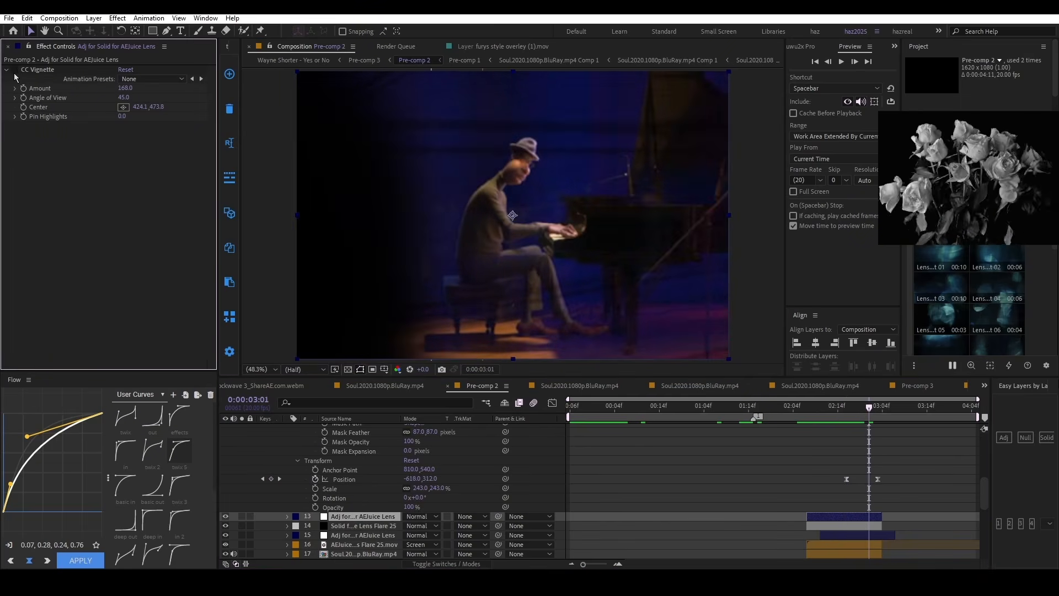
{"action": "left_click", "coordinate": [15, 71]}
{"action": "left_click", "coordinate": [14, 71]}
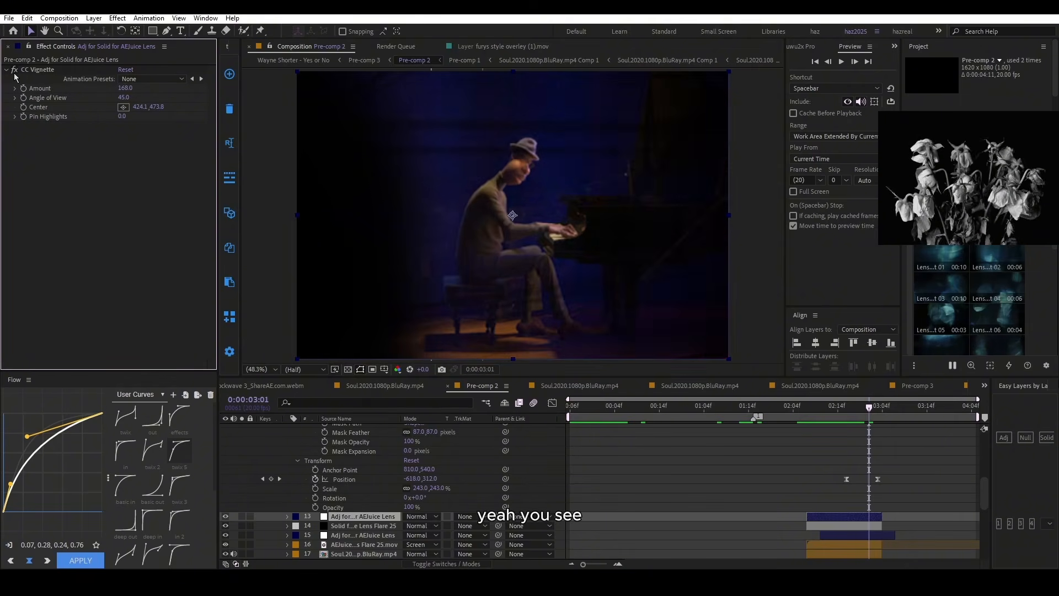
{"action": "left_click", "coordinate": [15, 71]}
{"action": "left_click", "coordinate": [14, 72]}
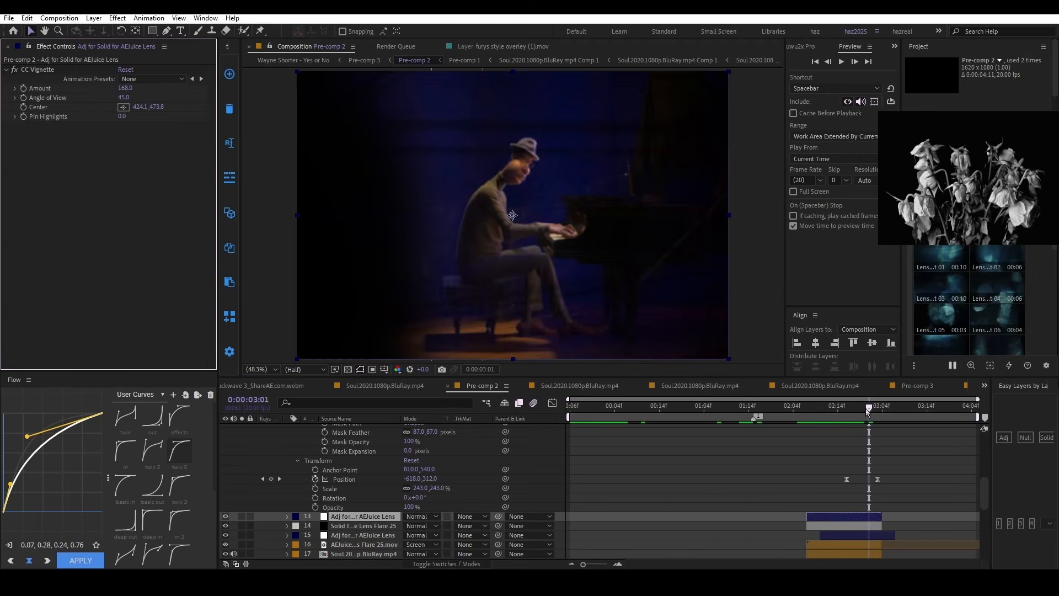
{"action": "left_click_drag", "start_coordinate": [867, 411], "coordinate": [846, 411]}
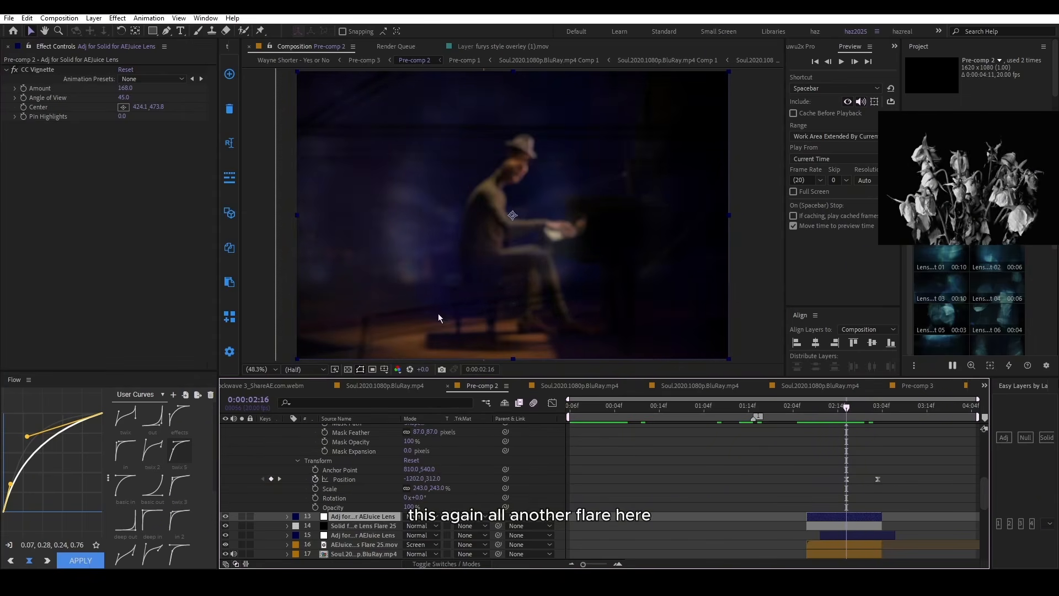
Step: Find the AEJuice Lens Flare 25 layer over the pianist clip and compare the shot with it hidden and shown
{"action": "scroll", "coordinate": [852, 485], "scroll_direction": "down", "scroll_amount": 3}
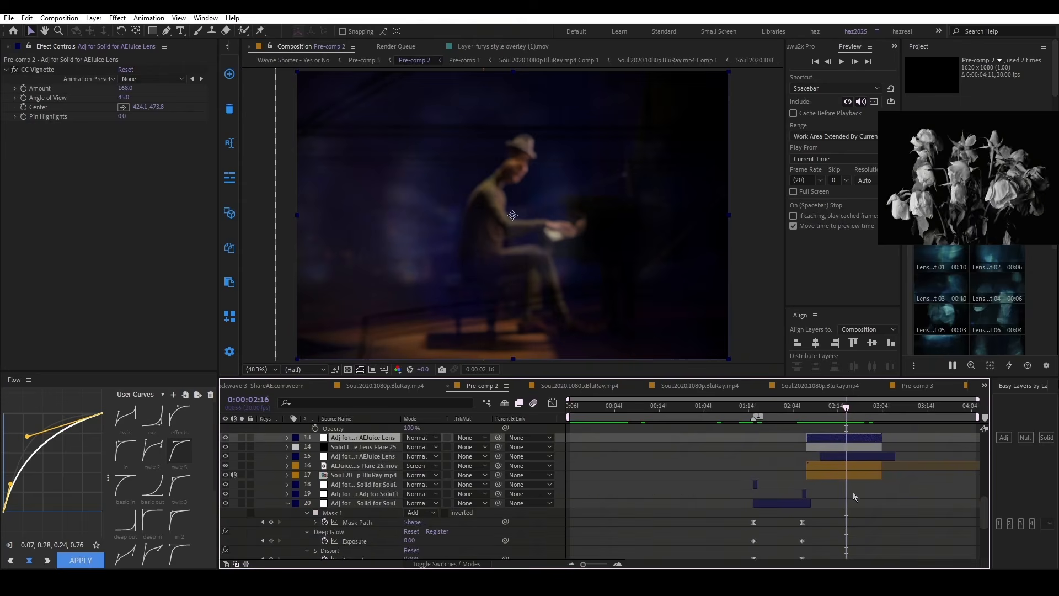
{"action": "left_click", "coordinate": [845, 478]}
{"action": "left_click", "coordinate": [845, 486]}
{"action": "left_click", "coordinate": [841, 495]}
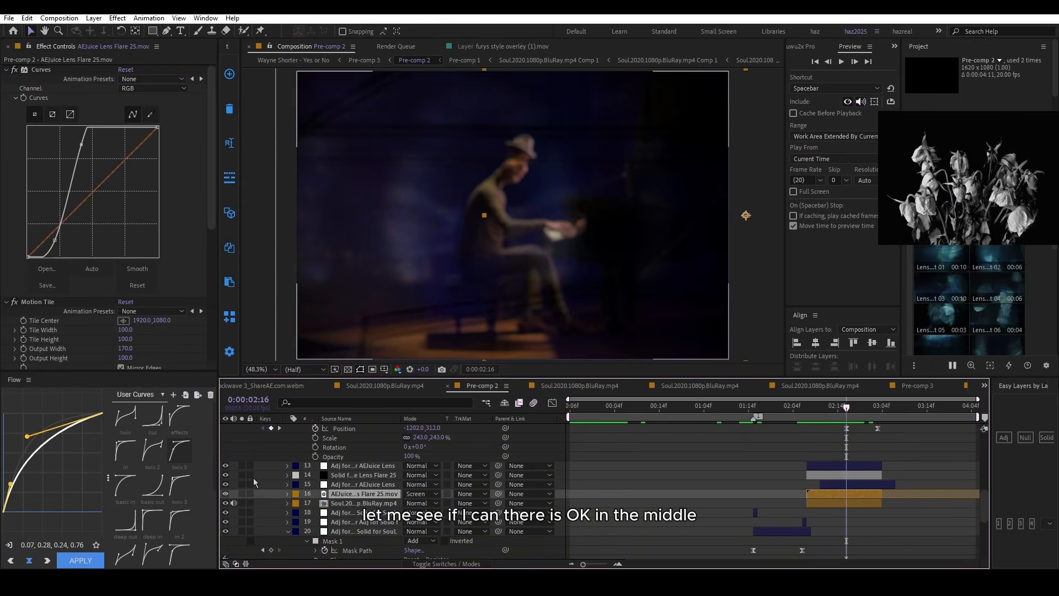
{"action": "left_click", "coordinate": [225, 494]}
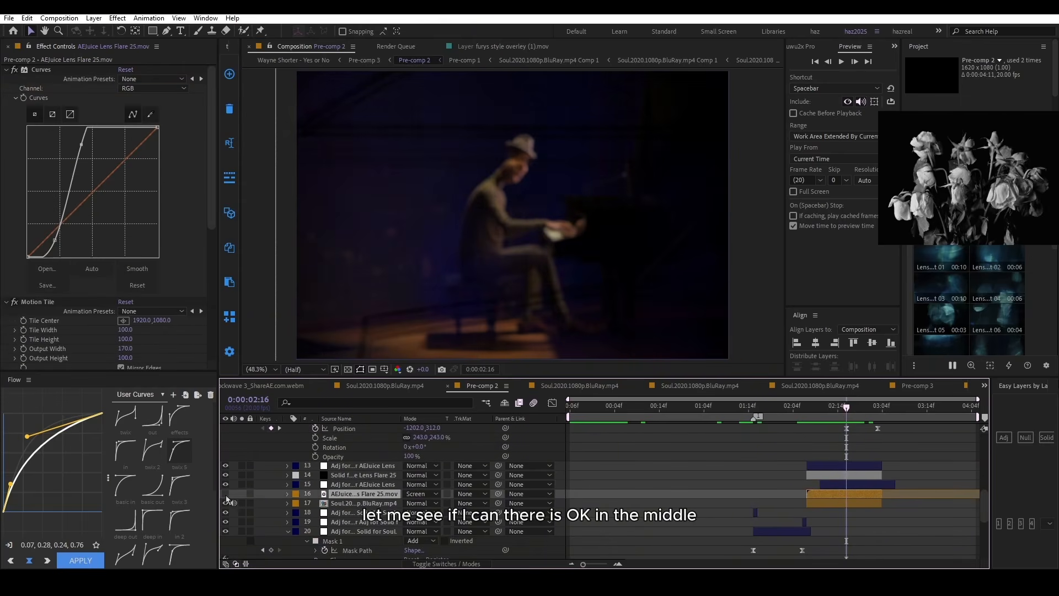
{"action": "left_click", "coordinate": [226, 493]}
Step: Compare the pianist footage in layer 17 with its Exposure effect off and on
{"action": "left_click", "coordinate": [836, 502]}
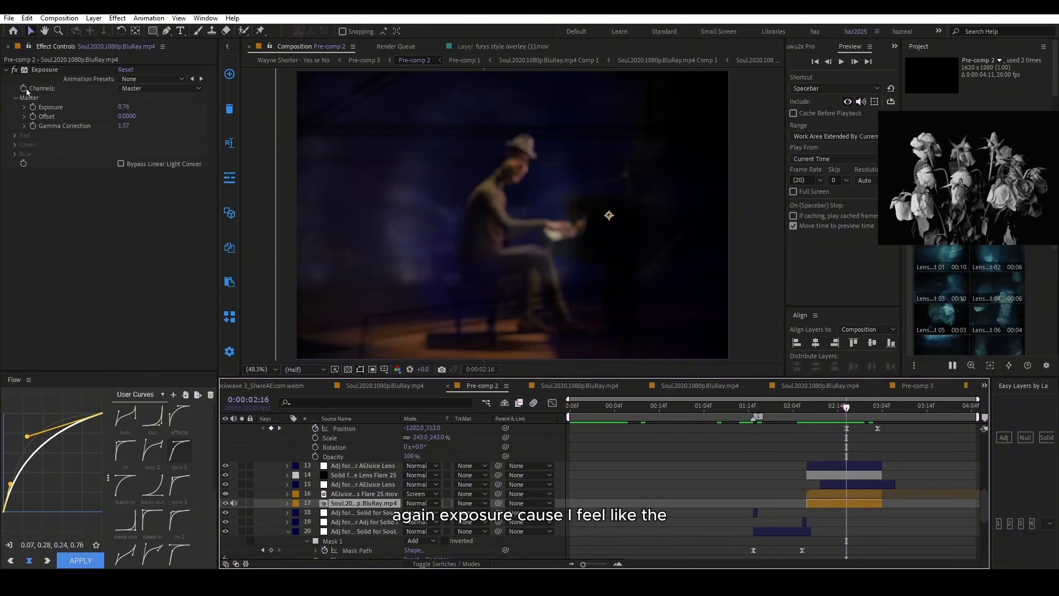
{"action": "left_click", "coordinate": [15, 70]}
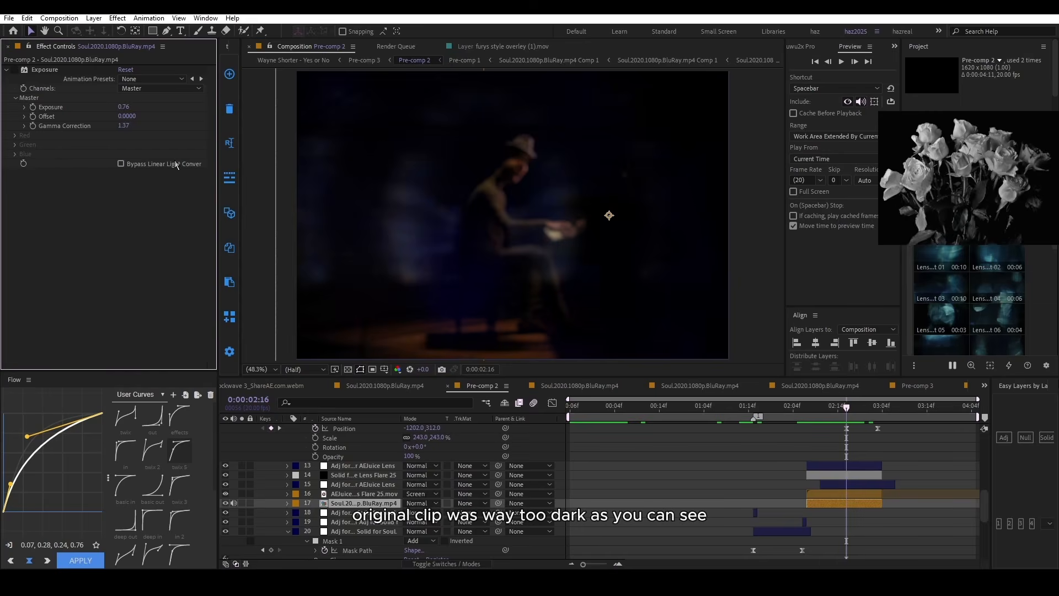
{"action": "left_click", "coordinate": [14, 70]}
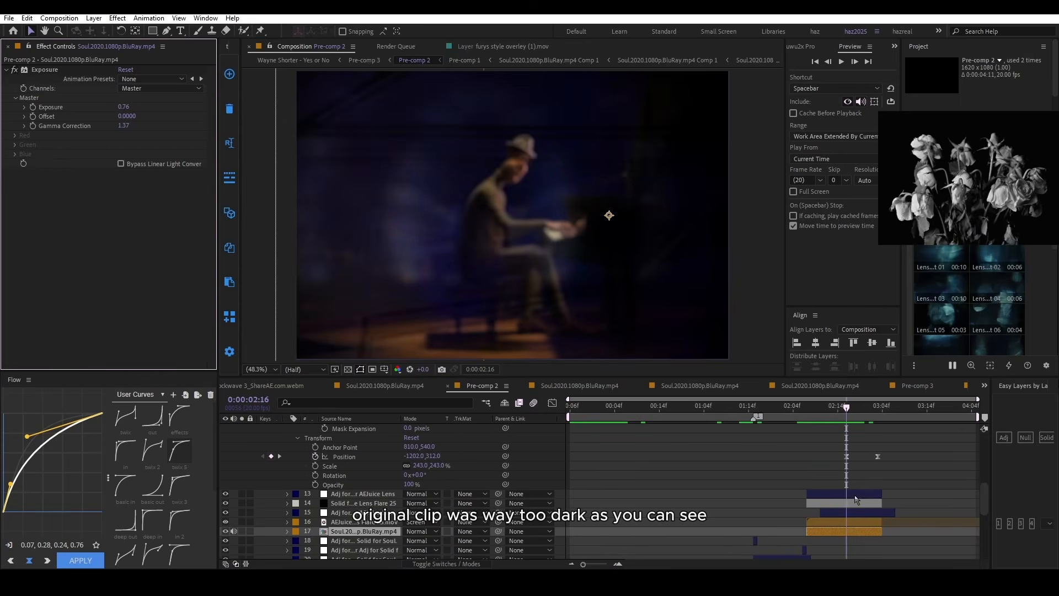
Step: Preview the black-solid wipe from the pianist to the saxophonist clip and examine the masked solid in layer 12 on both sides of the cut
{"action": "scroll", "coordinate": [858, 435], "scroll_direction": "up", "scroll_amount": 1}
{"action": "left_click_drag", "start_coordinate": [858, 411], "coordinate": [823, 410]}
{"action": "scroll", "coordinate": [881, 464], "scroll_direction": "up", "scroll_amount": 3}
{"action": "key", "text": "space"}
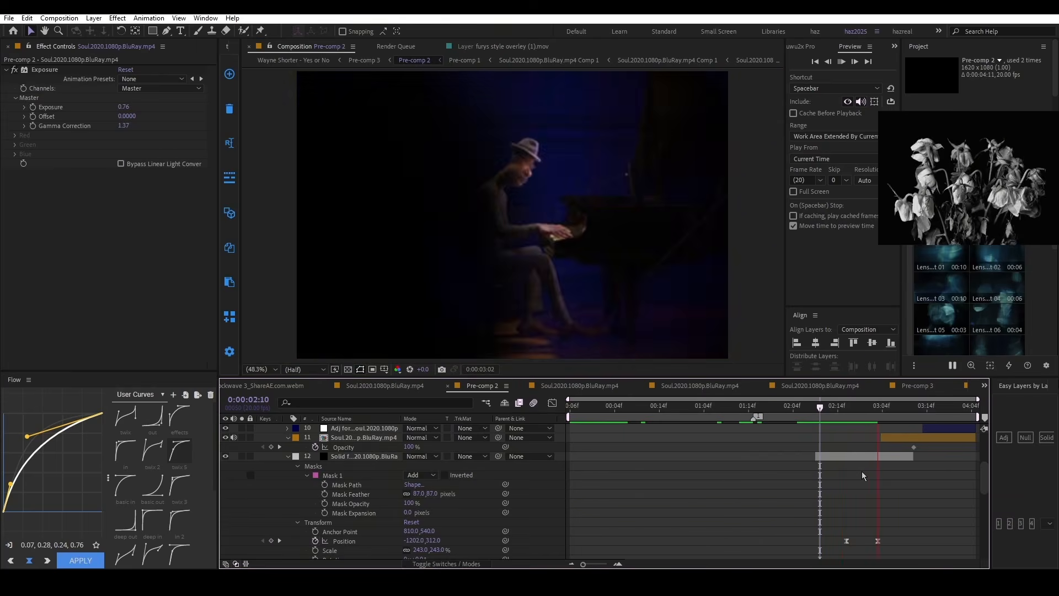
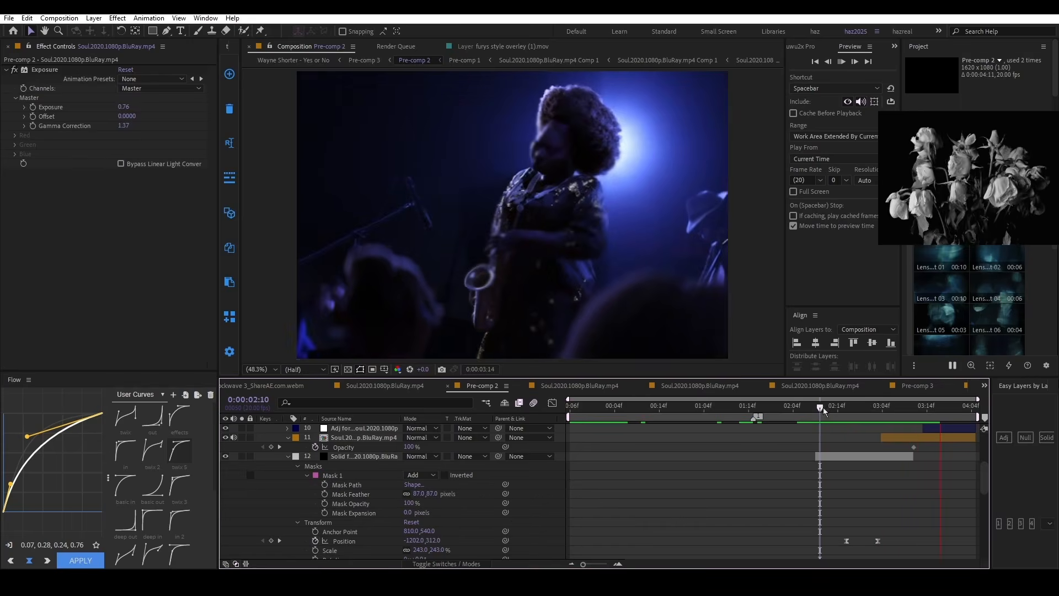
{"action": "left_click_drag", "start_coordinate": [821, 407], "coordinate": [860, 412]}
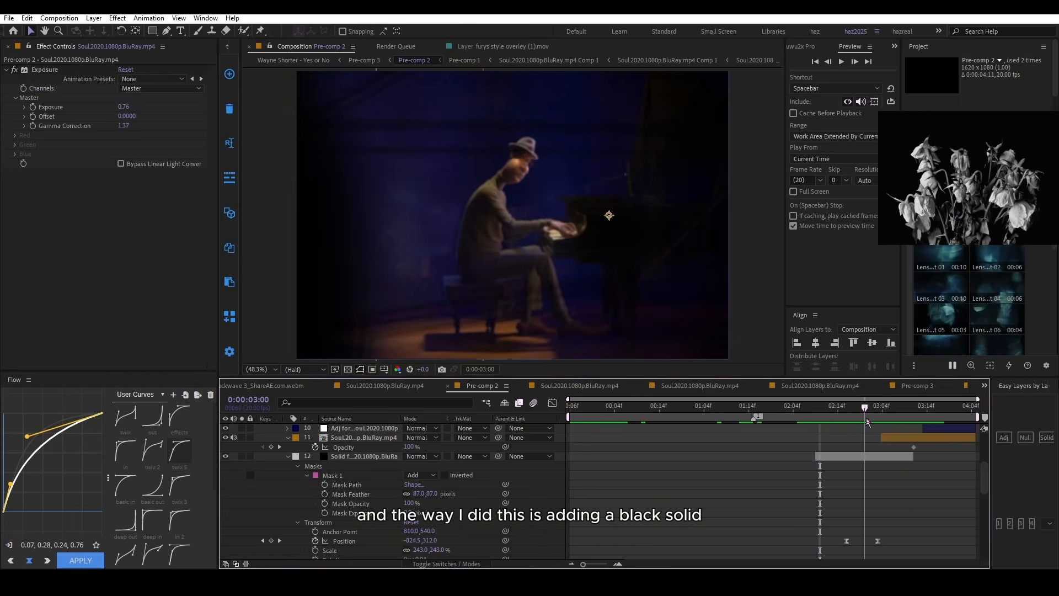
{"action": "left_click", "coordinate": [859, 461]}
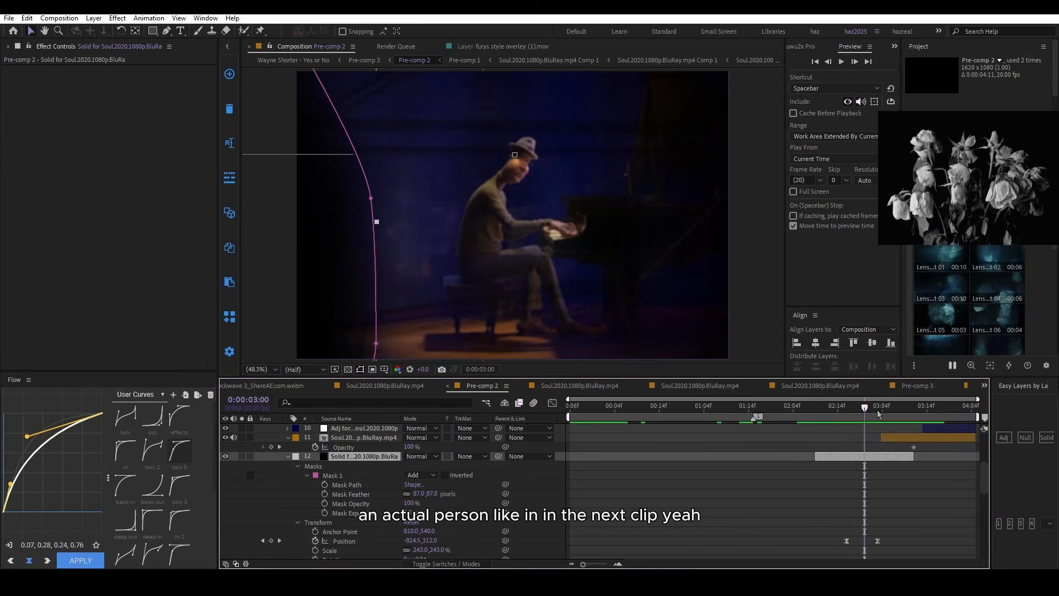
{"action": "left_click_drag", "start_coordinate": [877, 410], "coordinate": [900, 409]}
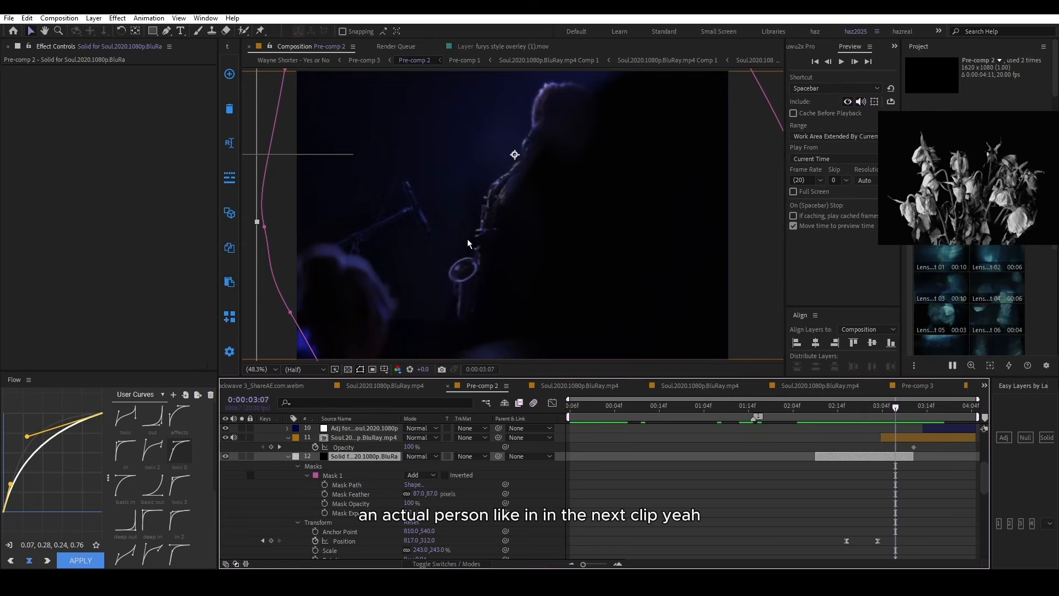
Step: Examine the black solid's Position keyframes and preview the wipe from the pianist to the saxophonist clip
{"action": "left_click_drag", "start_coordinate": [888, 405], "coordinate": [862, 409]}
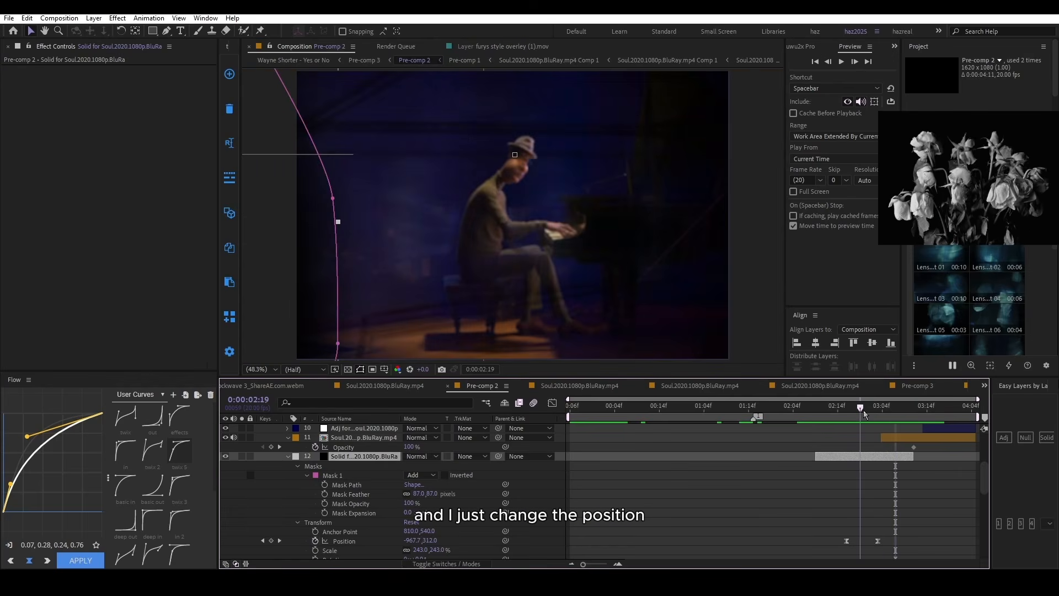
{"action": "scroll", "coordinate": [387, 508], "scroll_direction": "down", "scroll_amount": 3}
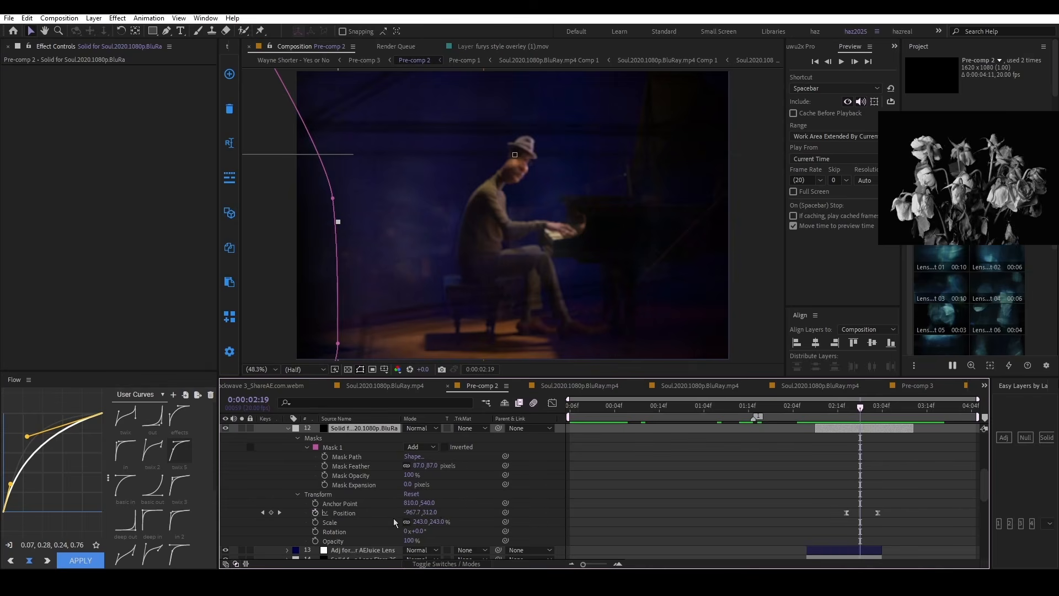
{"action": "left_click_drag", "start_coordinate": [859, 407], "coordinate": [820, 422]}
{"action": "scroll", "coordinate": [895, 466], "scroll_direction": "up", "scroll_amount": 4}
{"action": "key", "text": "space"}
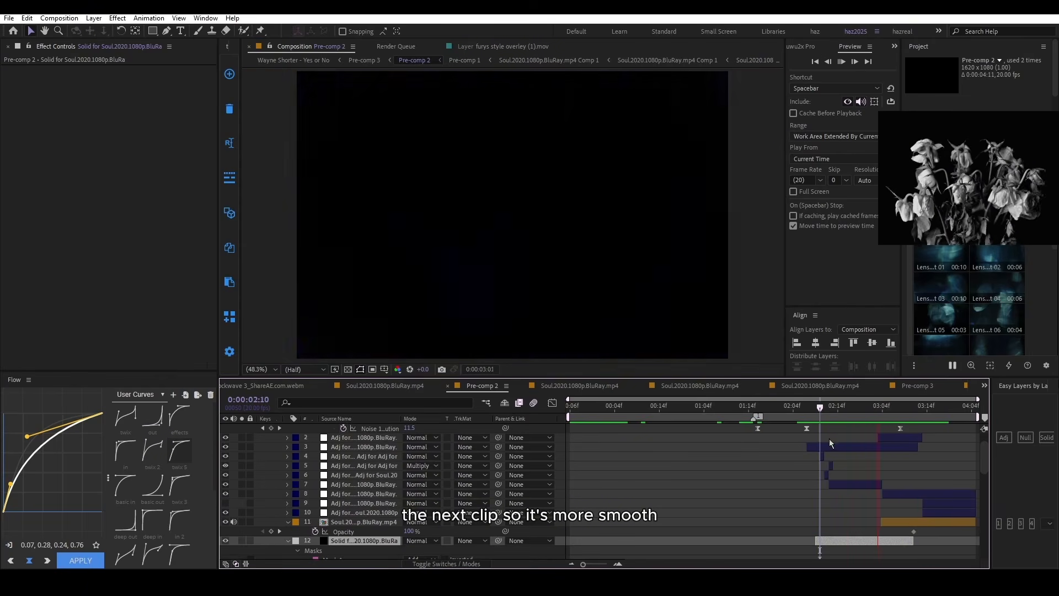
{"action": "key", "text": "space"}
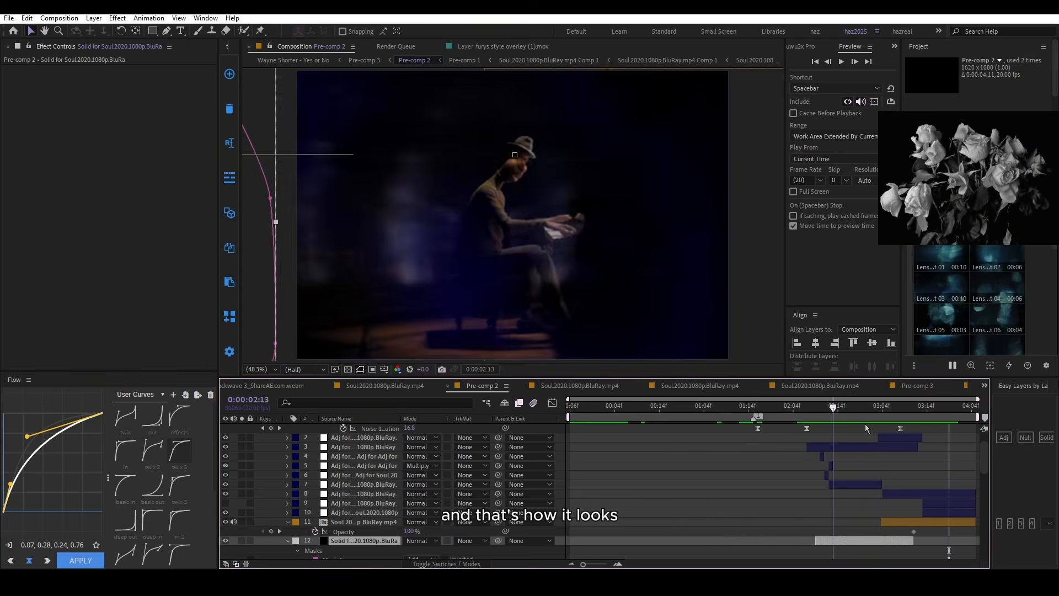
Step: Find the adjustment layer with the Heatwave effect over the saxophonist clip and examine its settings
{"action": "left_click_drag", "start_coordinate": [864, 424], "coordinate": [918, 425]}
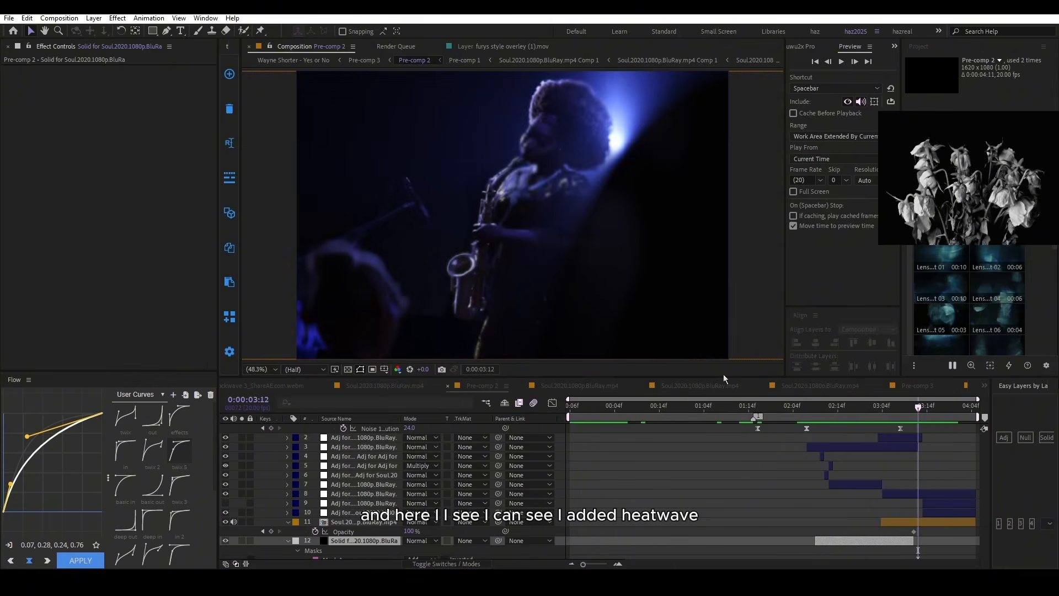
{"action": "left_click", "coordinate": [902, 442]}
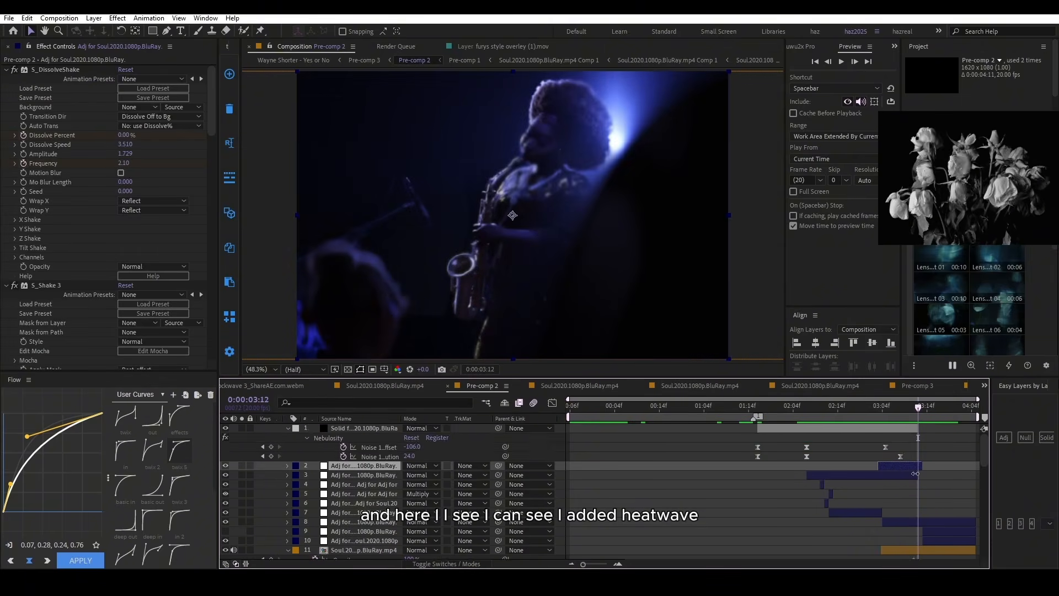
{"action": "left_click", "coordinate": [904, 493]}
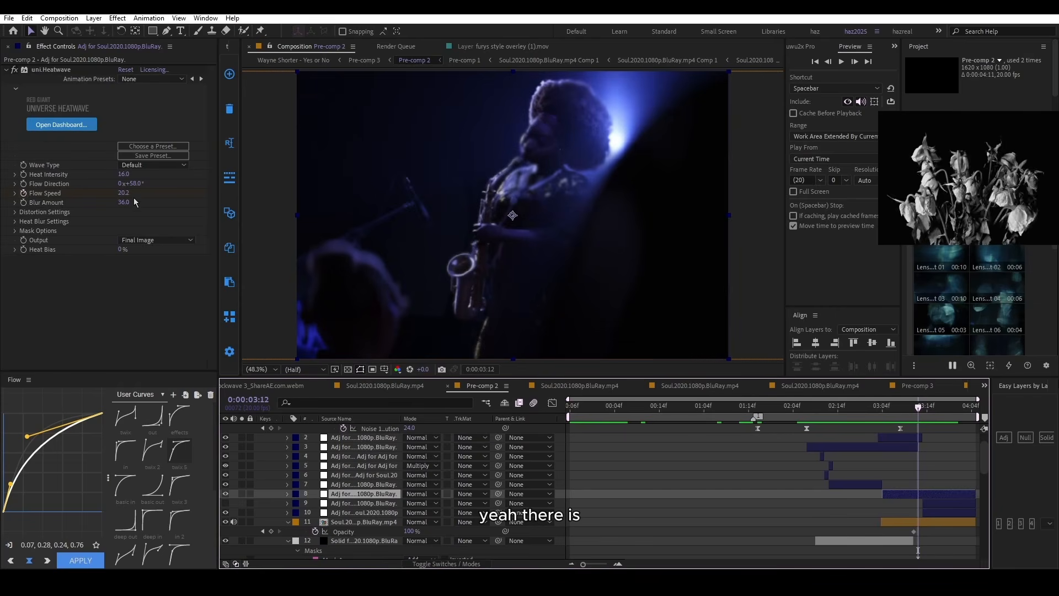
{"action": "left_click_drag", "start_coordinate": [918, 408], "coordinate": [921, 420]}
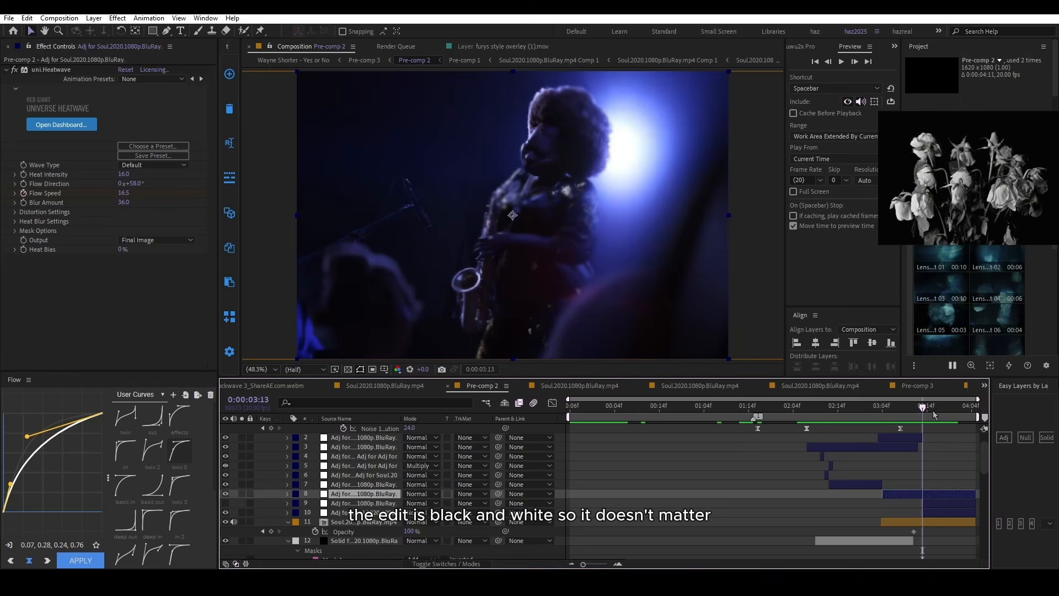
Step: Inspect the opacity keyframes of the S_EdgeDetect adjustment layer 9 and compare the saxophonist shot with it shown and hidden
{"action": "left_click_drag", "start_coordinate": [933, 414], "coordinate": [927, 499]}
{"action": "left_click", "coordinate": [929, 503]}
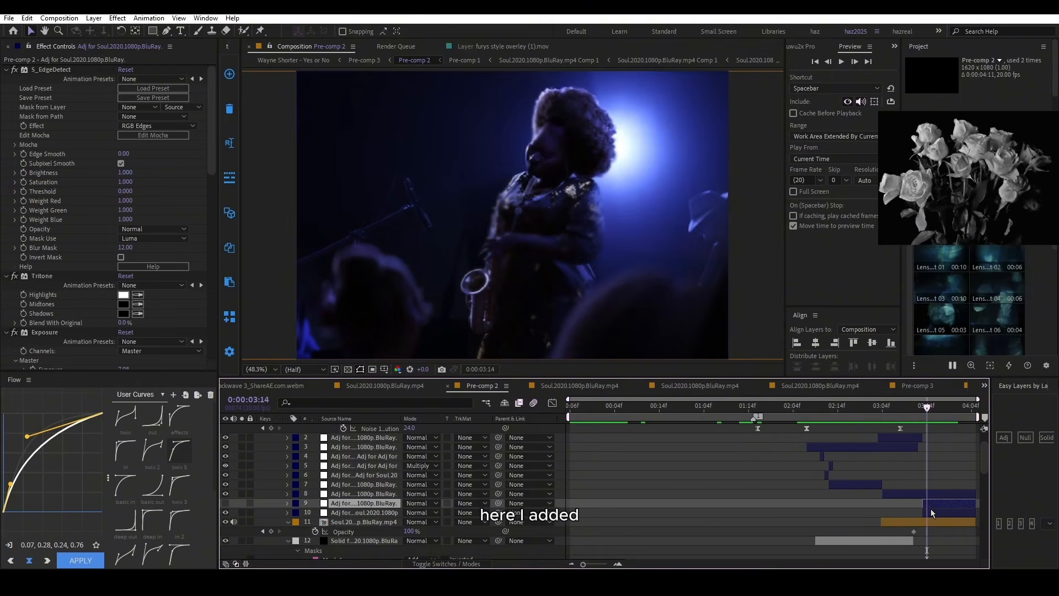
{"action": "left_click", "coordinate": [962, 409]}
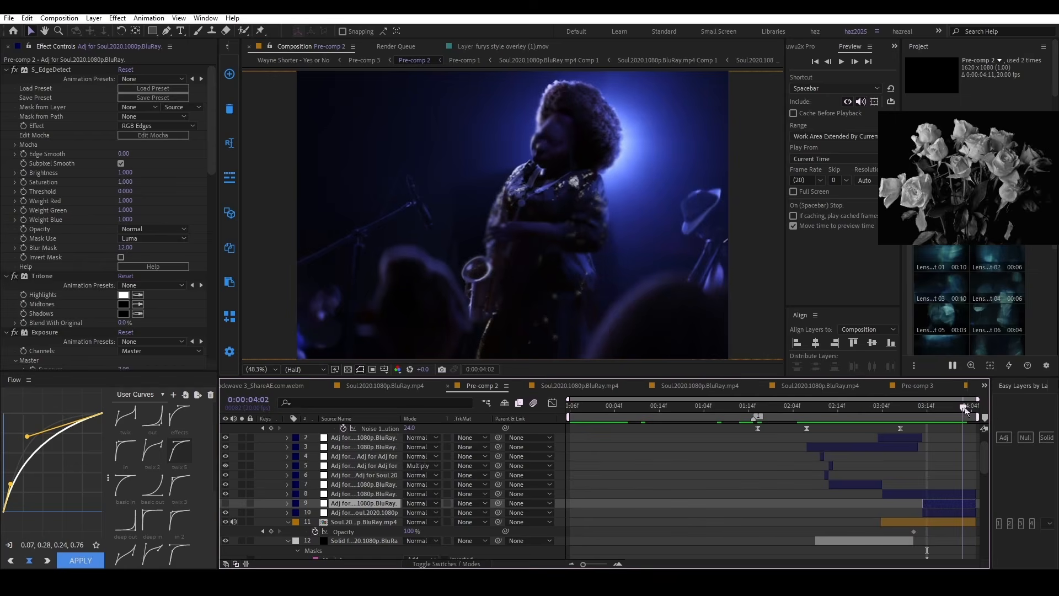
{"action": "left_click", "coordinate": [967, 409]}
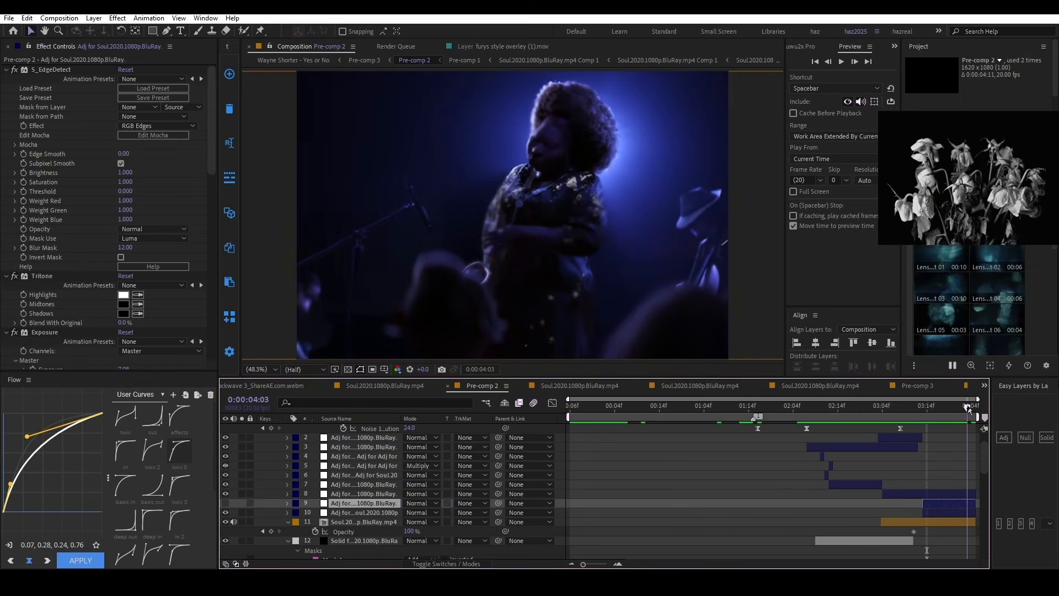
{"action": "key", "text": "u"}
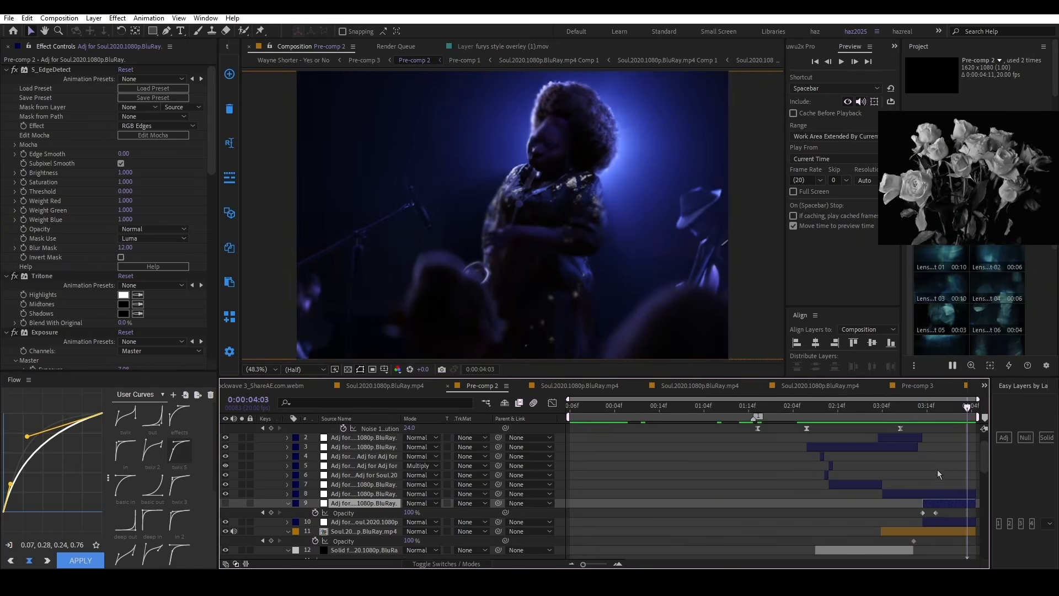
{"action": "left_click", "coordinate": [930, 424]}
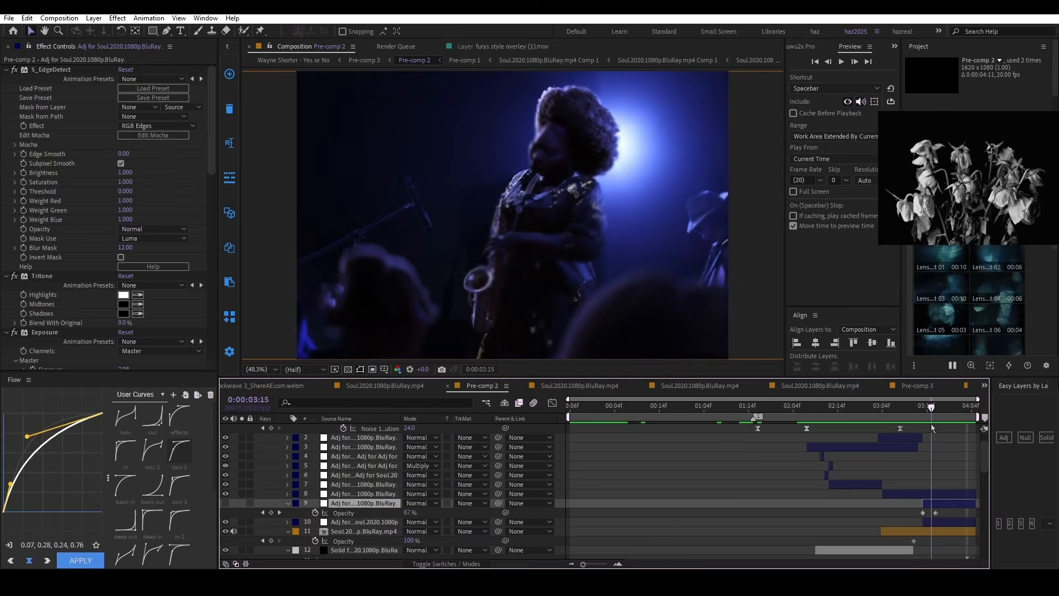
{"action": "left_click_drag", "start_coordinate": [932, 427], "coordinate": [944, 428]}
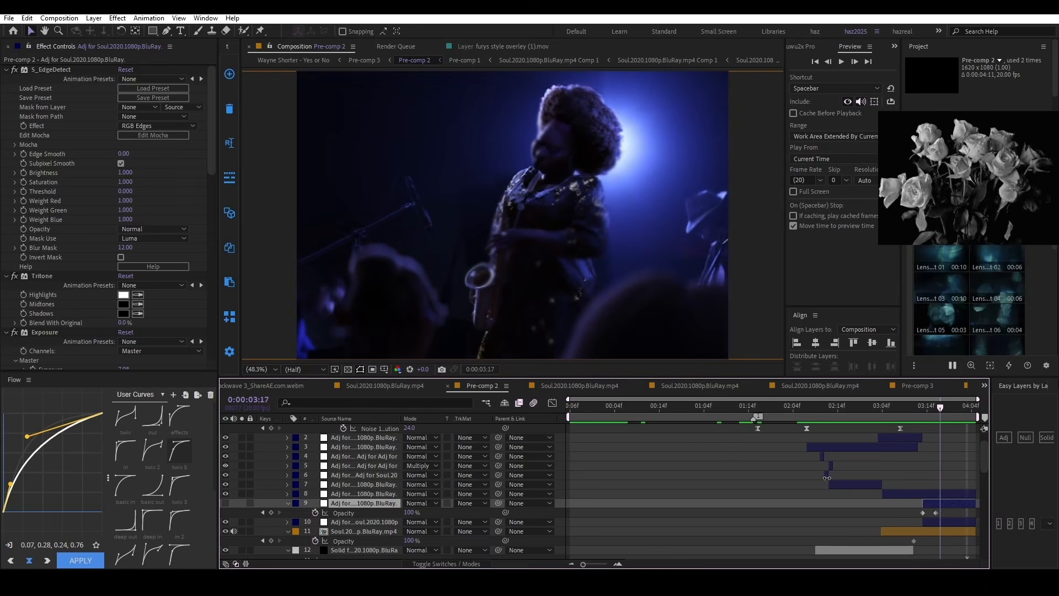
{"action": "left_click", "coordinate": [226, 503]}
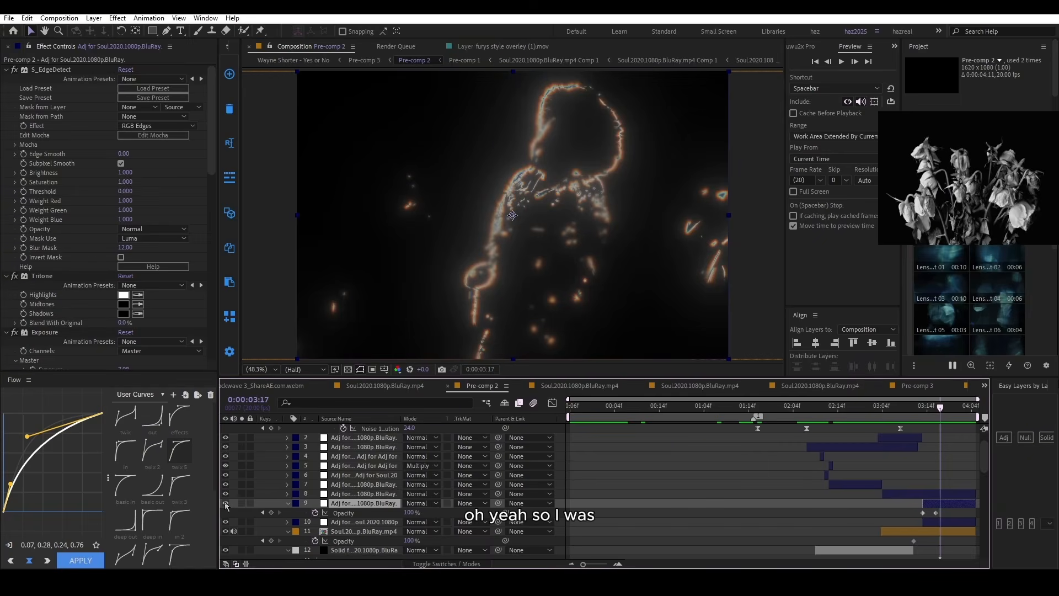
{"action": "left_click", "coordinate": [225, 502]}
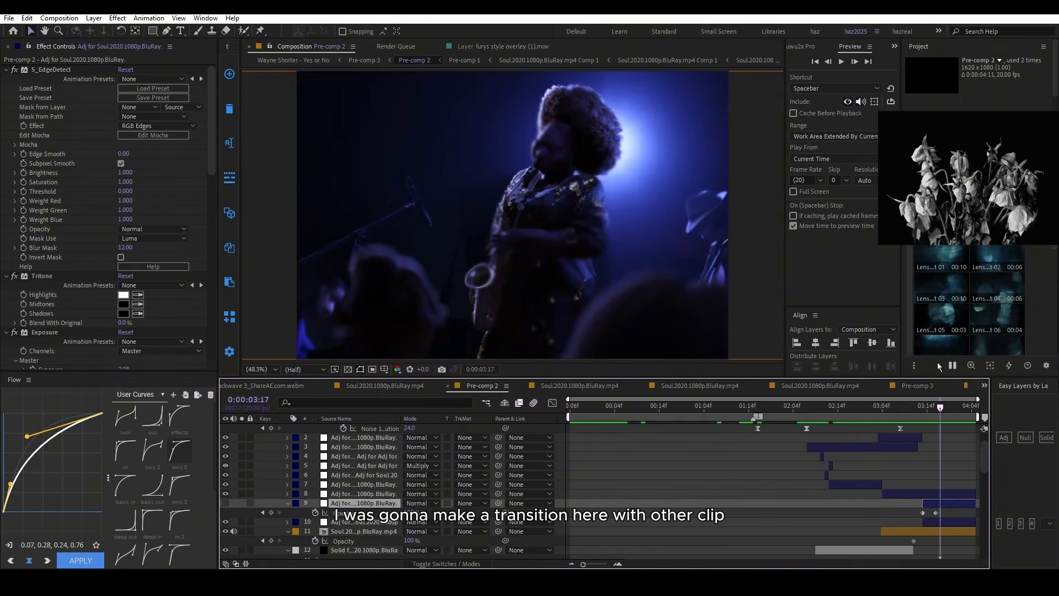
Step: Go to the Wayne Shorter - Yes or No composition and look at the unused clip around 13 seconds
{"action": "left_click", "coordinate": [307, 58]}
{"action": "left_click", "coordinate": [305, 60]}
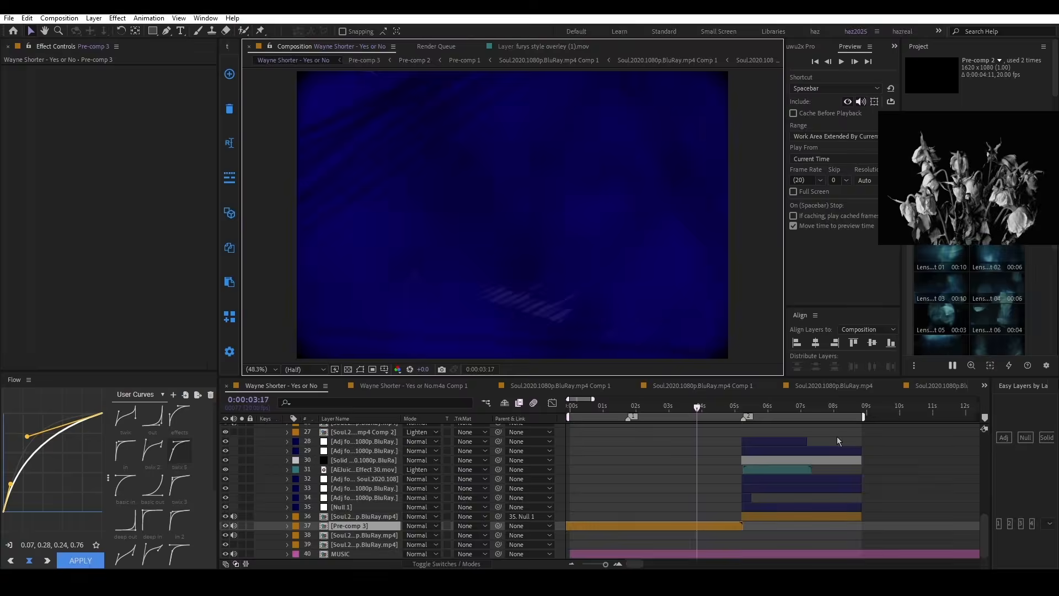
{"action": "left_click", "coordinate": [718, 405]}
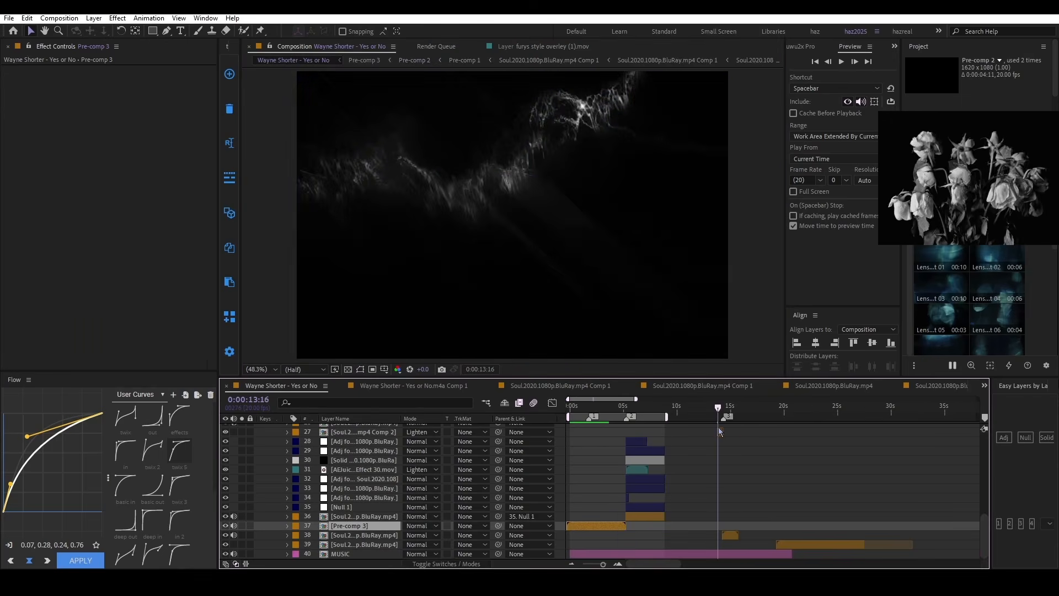
{"action": "left_click", "coordinate": [720, 432]}
{"action": "left_click_drag", "start_coordinate": [718, 411], "coordinate": [709, 410]}
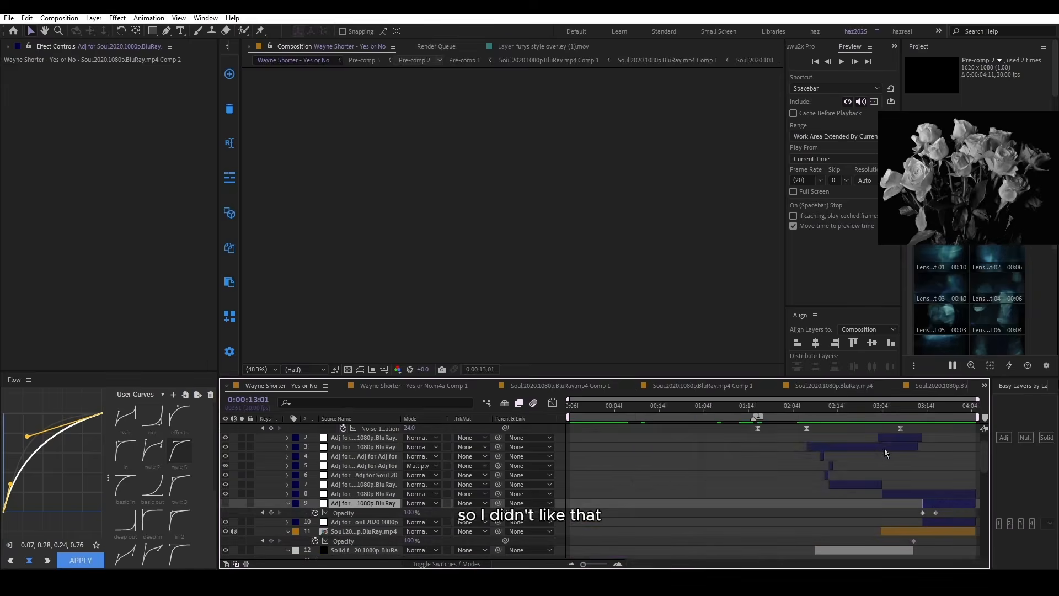
Step: Delete the hidden S_EdgeDetect adjustment layer 9 from Pre-comp 2
{"action": "scroll", "coordinate": [912, 454], "scroll_direction": "down", "scroll_amount": 2}
{"action": "left_click_drag", "start_coordinate": [917, 409], "coordinate": [928, 418]}
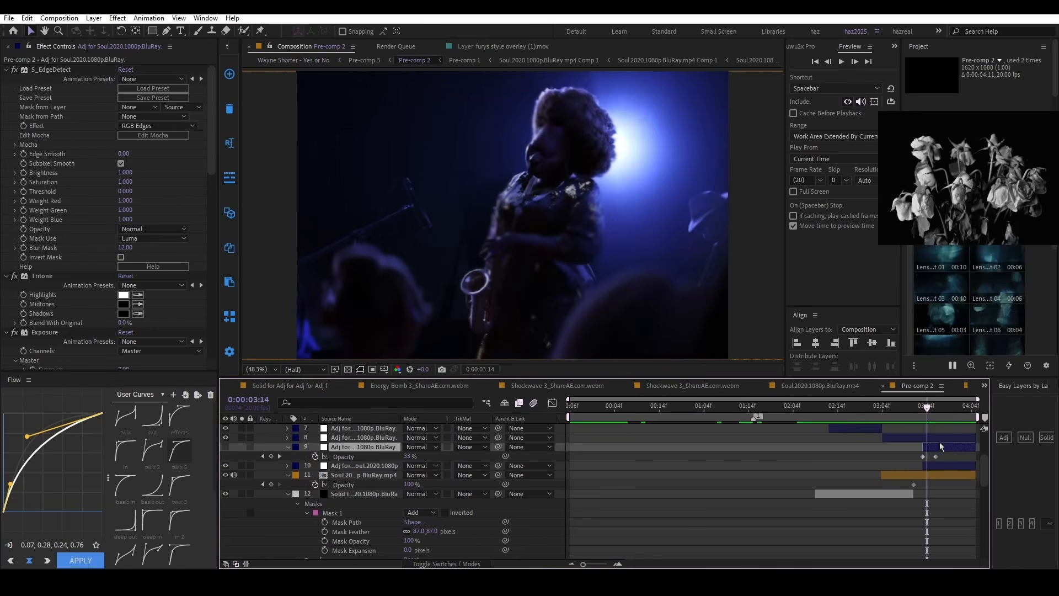
{"action": "key", "text": "Delete"}
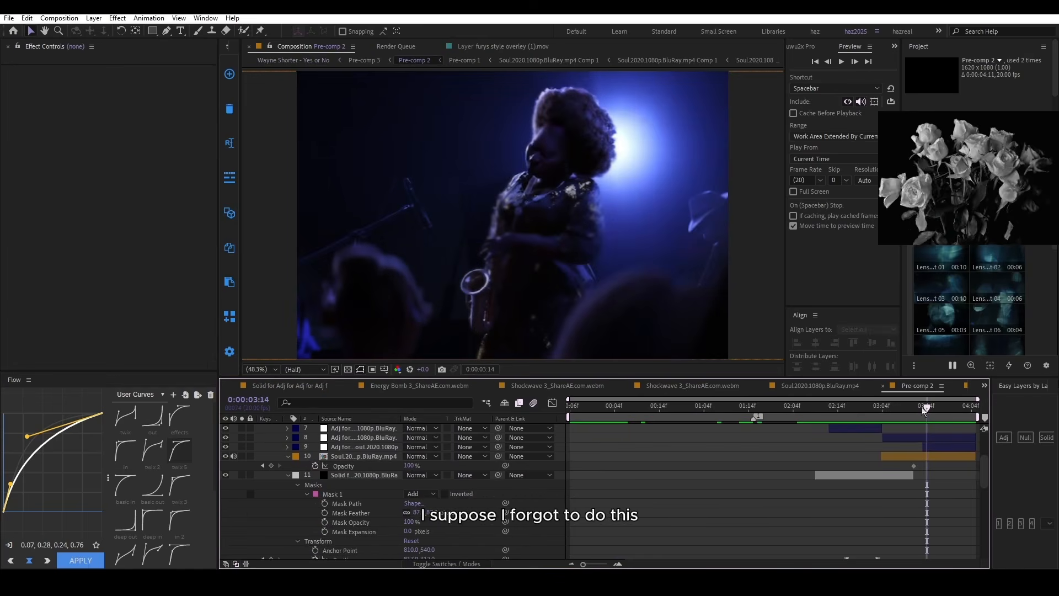
Step: Examine the saxophonist clip in layer 10 with its Motion Tile effect while scrubbing across the start of the shot
{"action": "left_click", "coordinate": [937, 446]}
{"action": "left_click_drag", "start_coordinate": [929, 425], "coordinate": [911, 452]}
{"action": "left_click", "coordinate": [911, 455]}
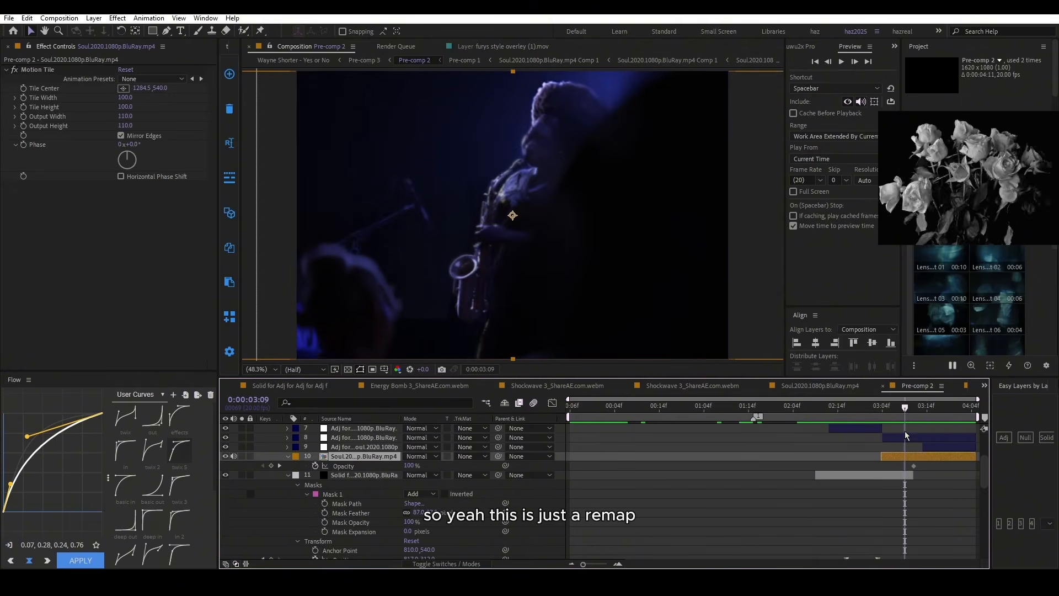
{"action": "left_click_drag", "start_coordinate": [904, 409], "coordinate": [911, 412]}
{"action": "scroll", "coordinate": [914, 452], "scroll_direction": "up", "scroll_amount": 4}
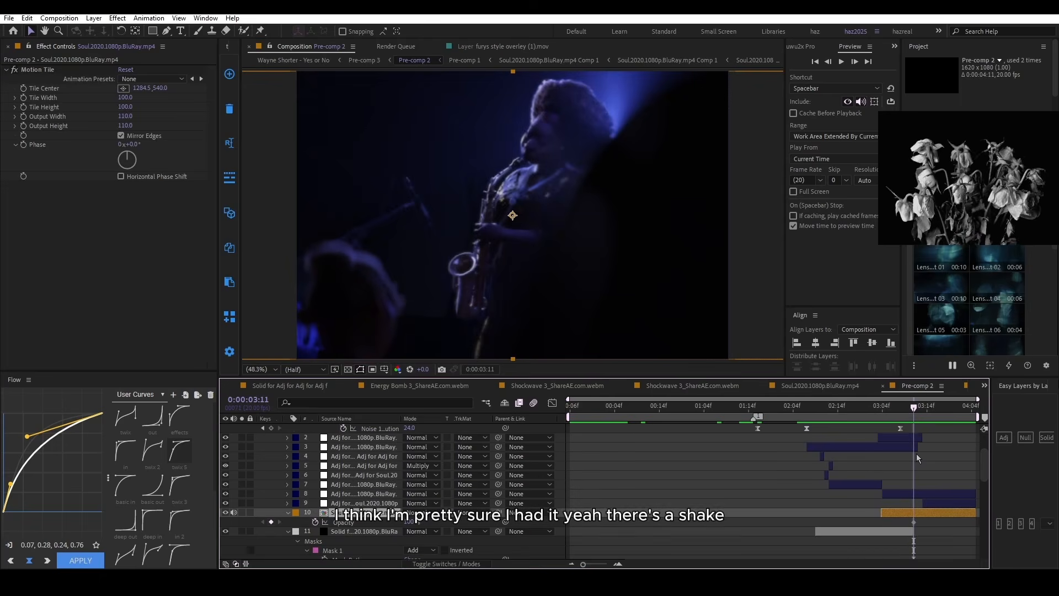
Step: Examine the S_DissolveShake and S_Shake keyframes on adjustment layer 2 and review the shake over the saxophonist shot
{"action": "left_click", "coordinate": [914, 467]}
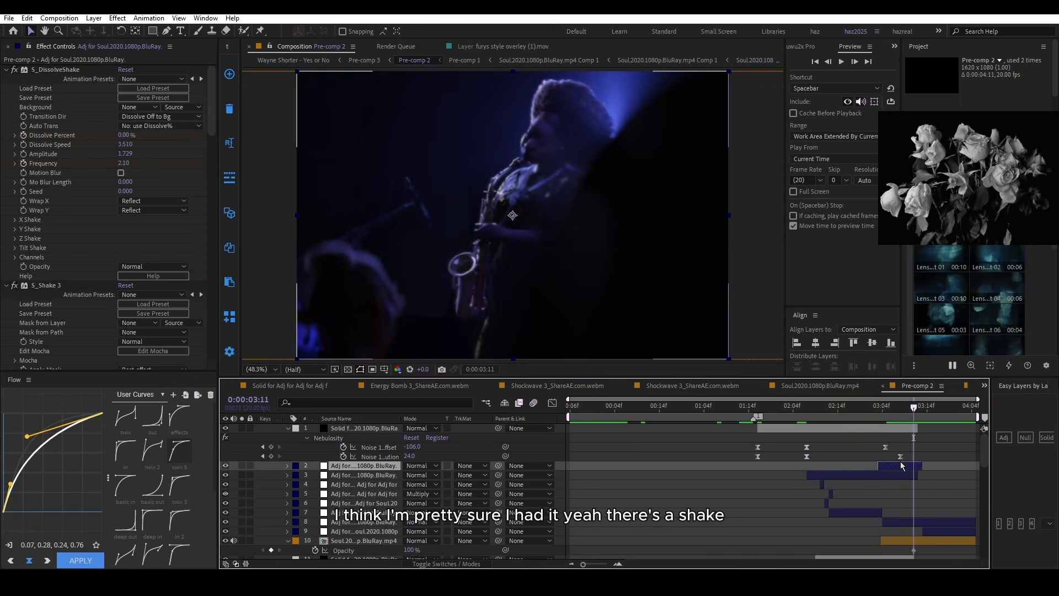
{"action": "key", "text": "i"}
{"action": "key", "text": "u"}
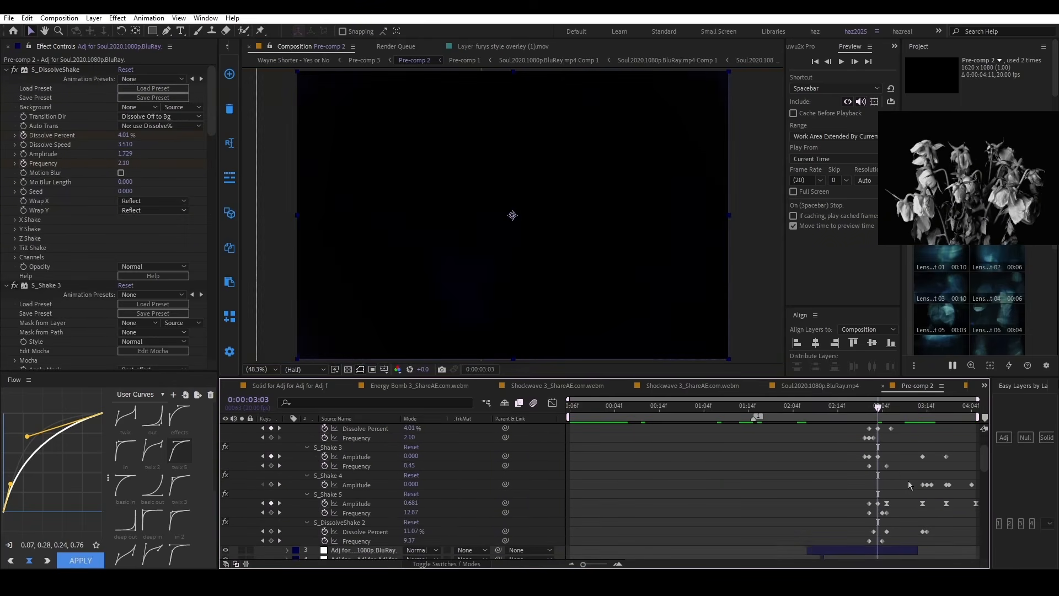
{"action": "scroll", "coordinate": [908, 478], "scroll_direction": "down", "scroll_amount": 2}
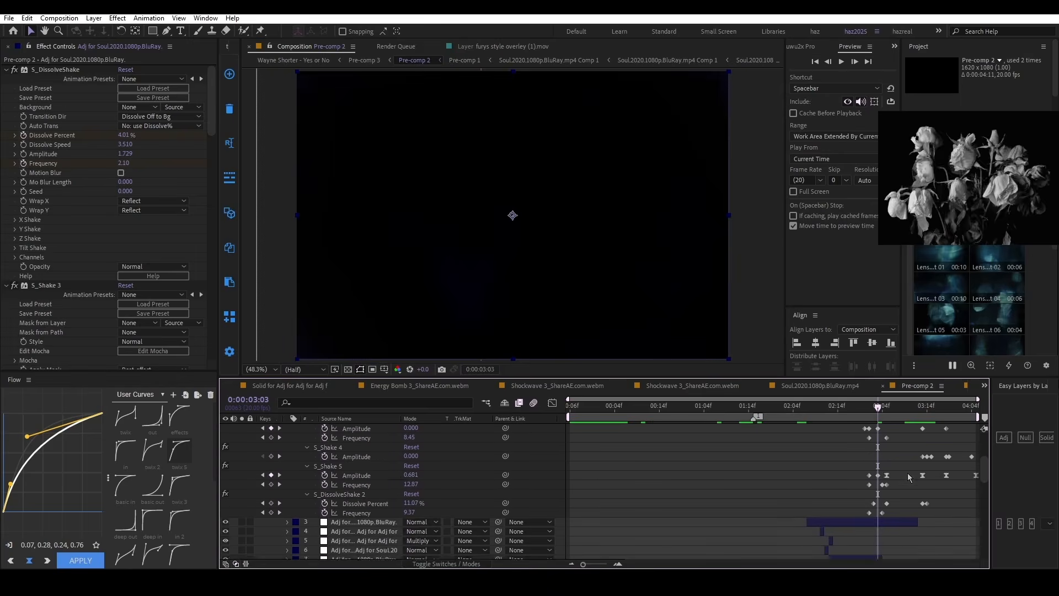
{"action": "scroll", "coordinate": [908, 479], "scroll_direction": "up", "scroll_amount": 5}
{"action": "mouse_move", "coordinate": [883, 409]}
{"action": "left_mouse_down"}
{"action": "mouse_move", "coordinate": [904, 410]}
{"action": "mouse_move", "coordinate": [868, 408]}
{"action": "mouse_move", "coordinate": [913, 415]}
{"action": "mouse_move", "coordinate": [873, 416]}
{"action": "mouse_move", "coordinate": [882, 414]}
{"action": "left_mouse_up"}
{"action": "key", "text": "u"}
{"action": "key", "text": "space"}
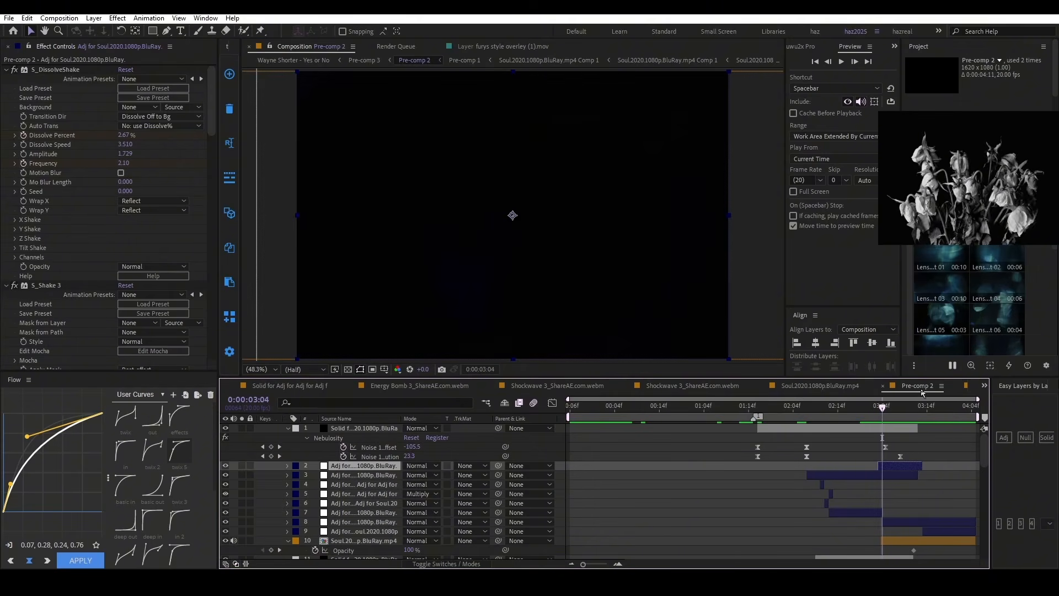
{"action": "left_click_drag", "start_coordinate": [883, 411], "coordinate": [918, 428]}
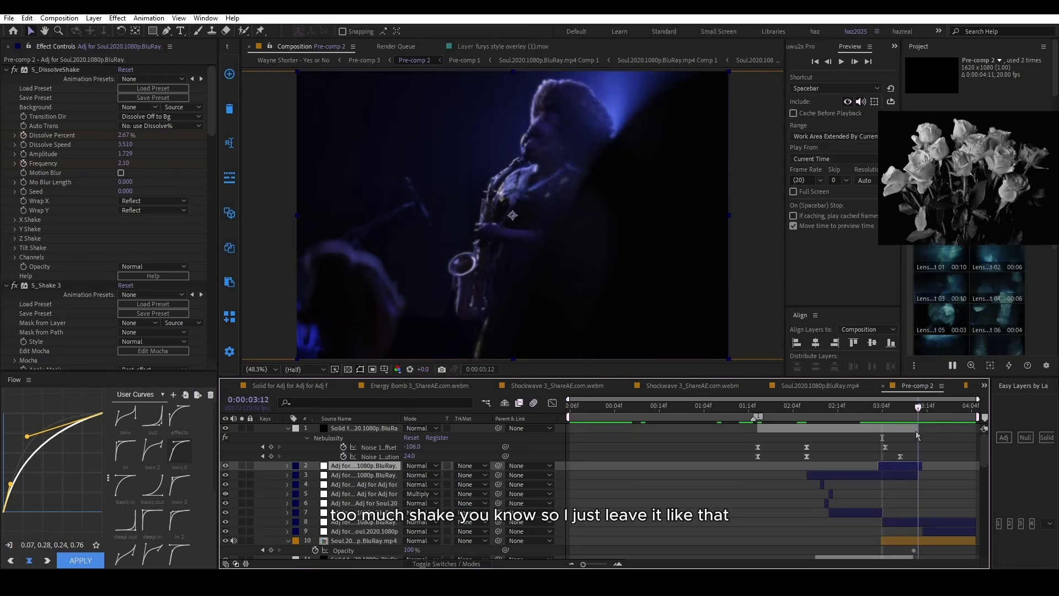
{"action": "scroll", "coordinate": [916, 484], "scroll_direction": "down", "scroll_amount": 5}
{"action": "scroll", "coordinate": [913, 483], "scroll_direction": "down", "scroll_amount": 3}
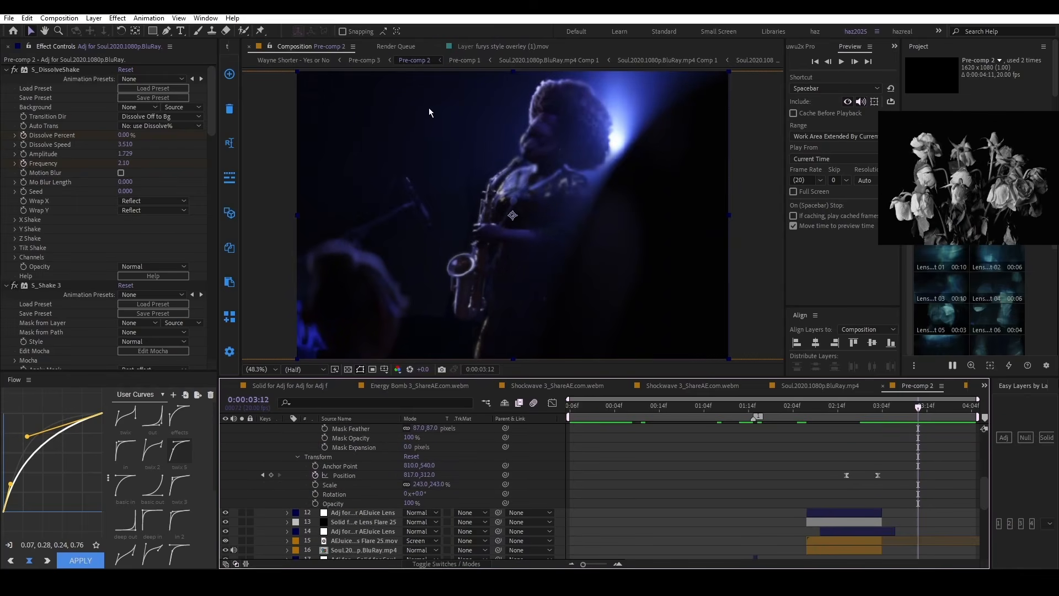
Step: In the main composition, check the source of the clip in layer 36 at 0:00:05:07, then return
{"action": "left_click", "coordinate": [322, 60]}
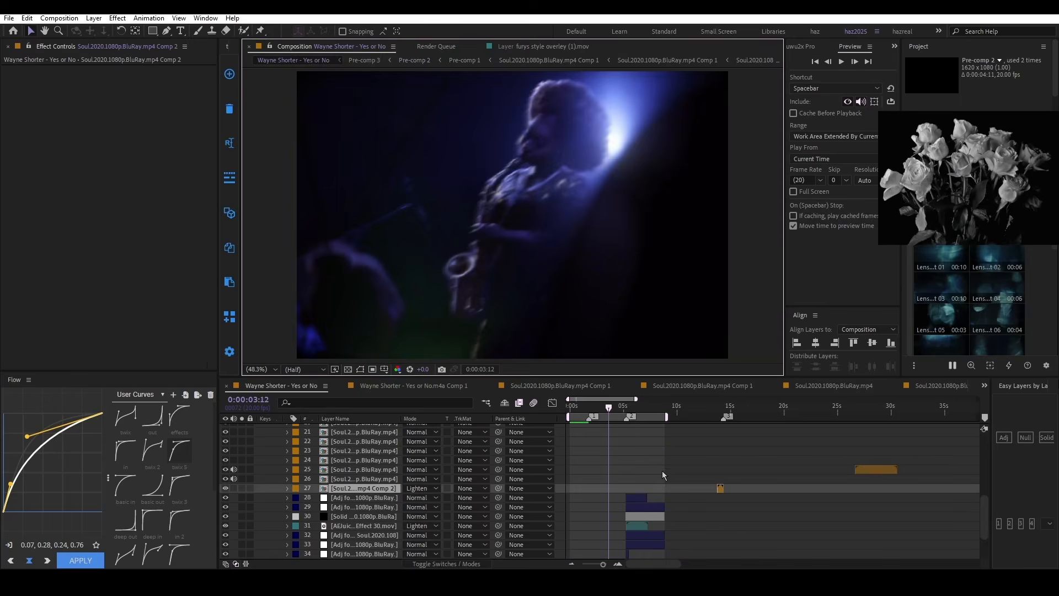
{"action": "left_click_drag", "start_coordinate": [609, 411], "coordinate": [627, 411]}
{"action": "scroll", "coordinate": [620, 531], "scroll_direction": "down", "scroll_amount": 3}
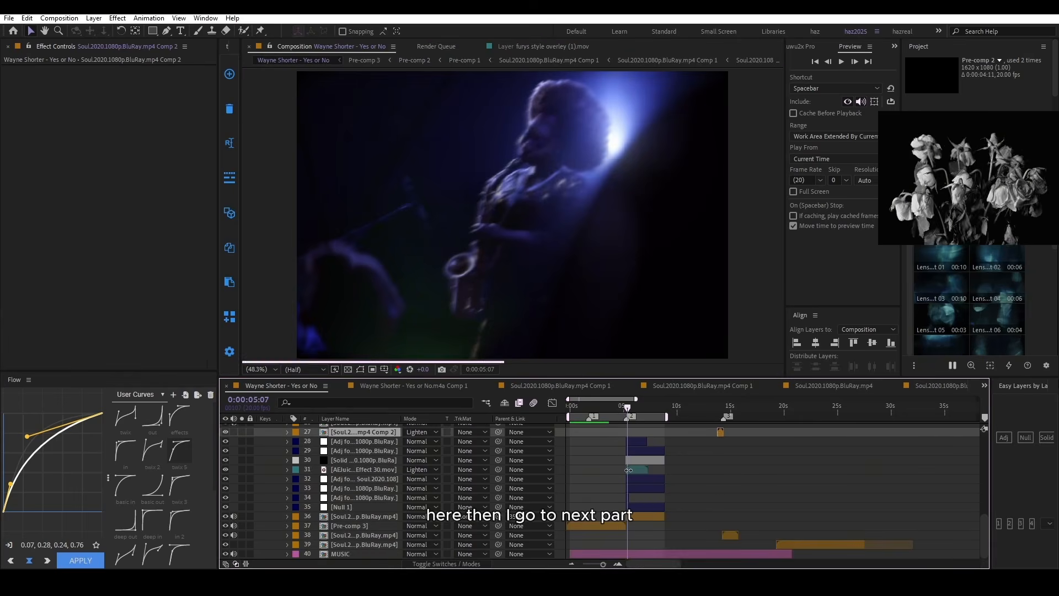
{"action": "left_click", "coordinate": [638, 515]}
{"action": "double_click", "coordinate": [637, 515]}
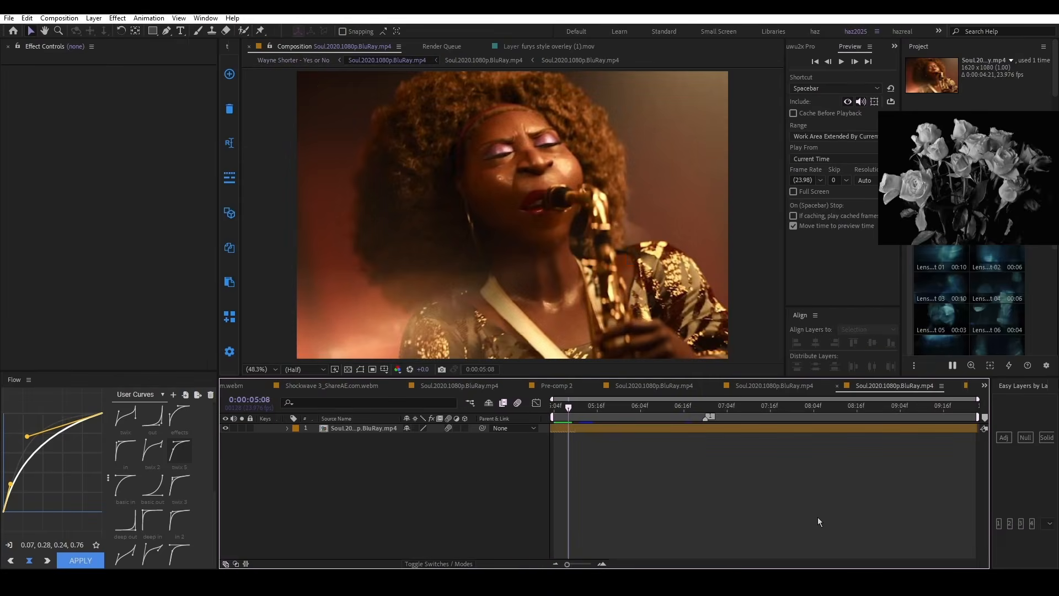
{"action": "left_click", "coordinate": [322, 61]}
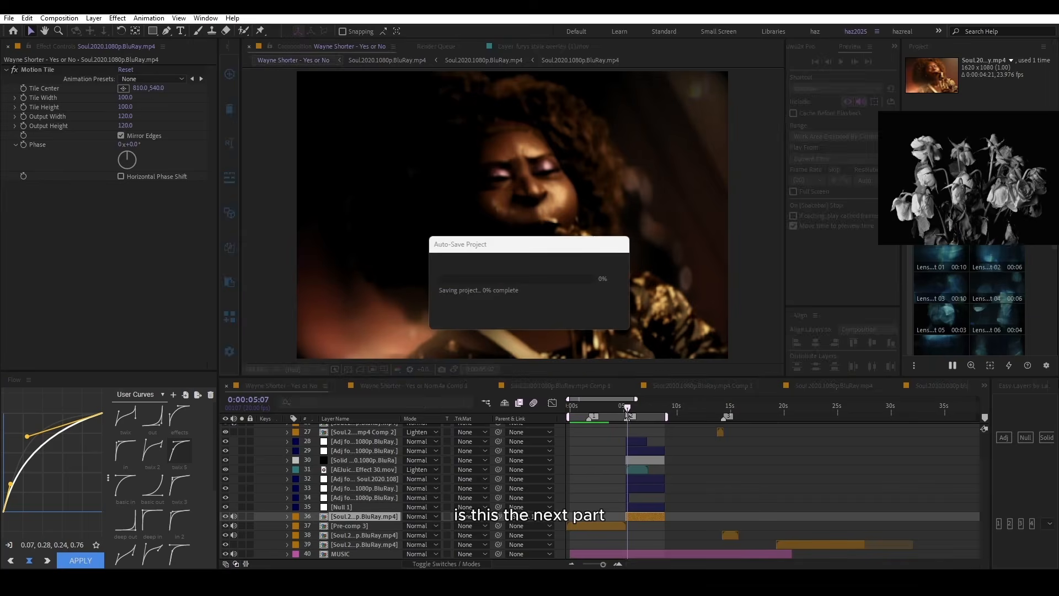
Step: Open Pre-comp 3 and move to the start of the shockwave section at 0:00:03:14
{"action": "left_click_drag", "start_coordinate": [624, 413], "coordinate": [611, 417]}
{"action": "double_click", "coordinate": [614, 523]}
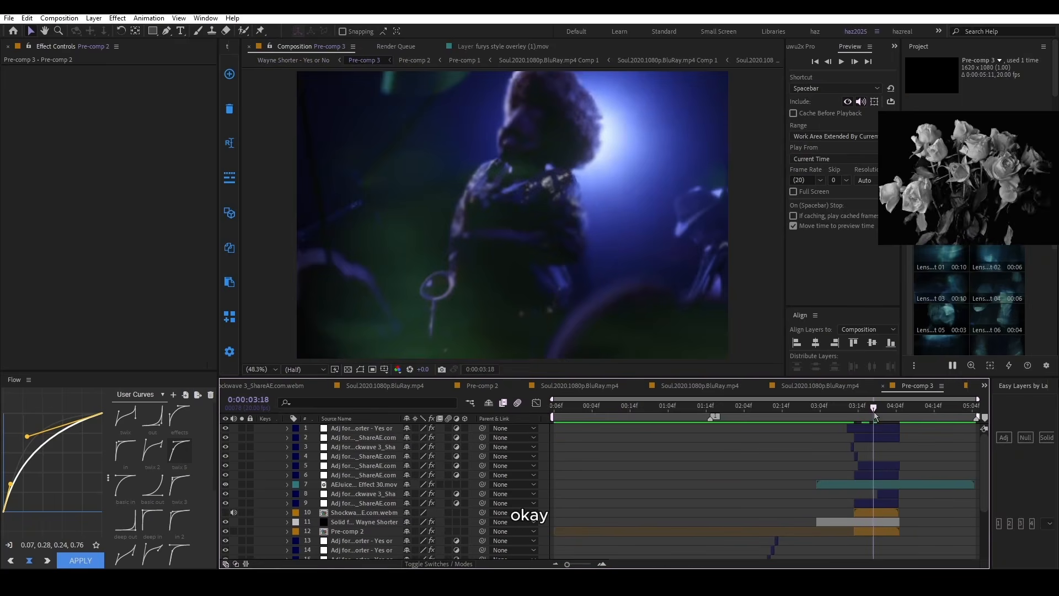
{"action": "mouse_move", "coordinate": [873, 412]}
{"action": "left_mouse_down"}
{"action": "mouse_move", "coordinate": [841, 408]}
{"action": "mouse_move", "coordinate": [858, 425]}
{"action": "left_mouse_up"}
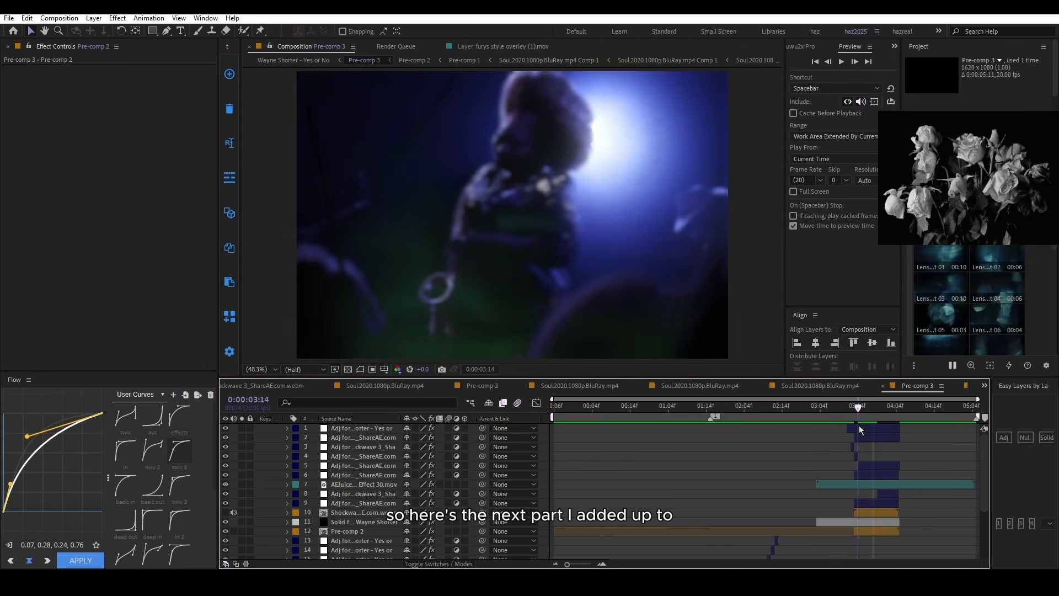
Step: Examine the AEJuice Lens Effect 30 overlay, the Heatwave adjustment layer 6 and the S_Hotspots adjustment layer 9, reviewing the shot around 0:00:03:16
{"action": "left_click", "coordinate": [858, 484]}
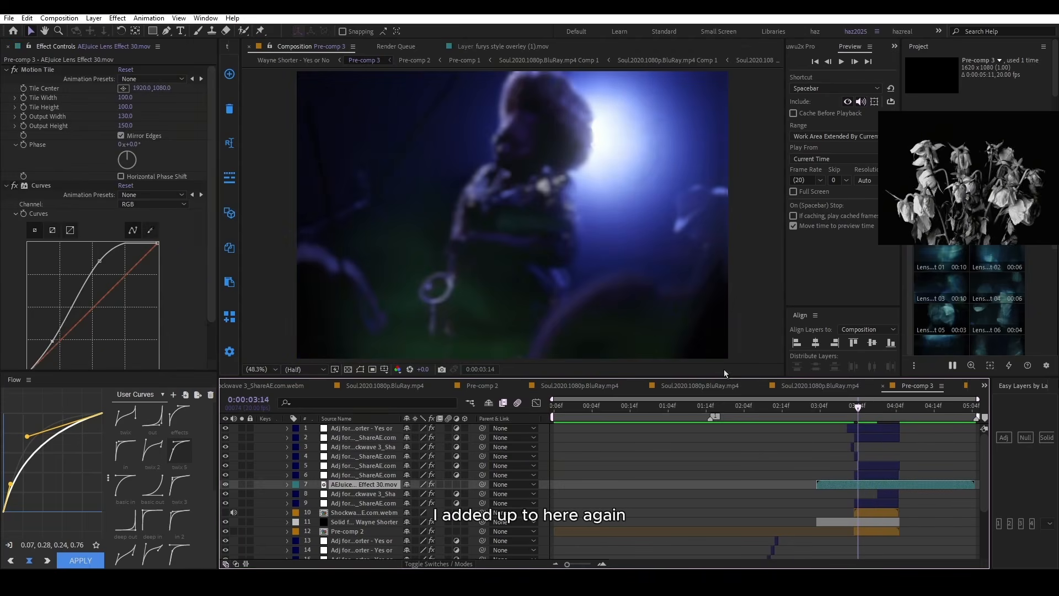
{"action": "left_click_drag", "start_coordinate": [858, 410], "coordinate": [866, 411]}
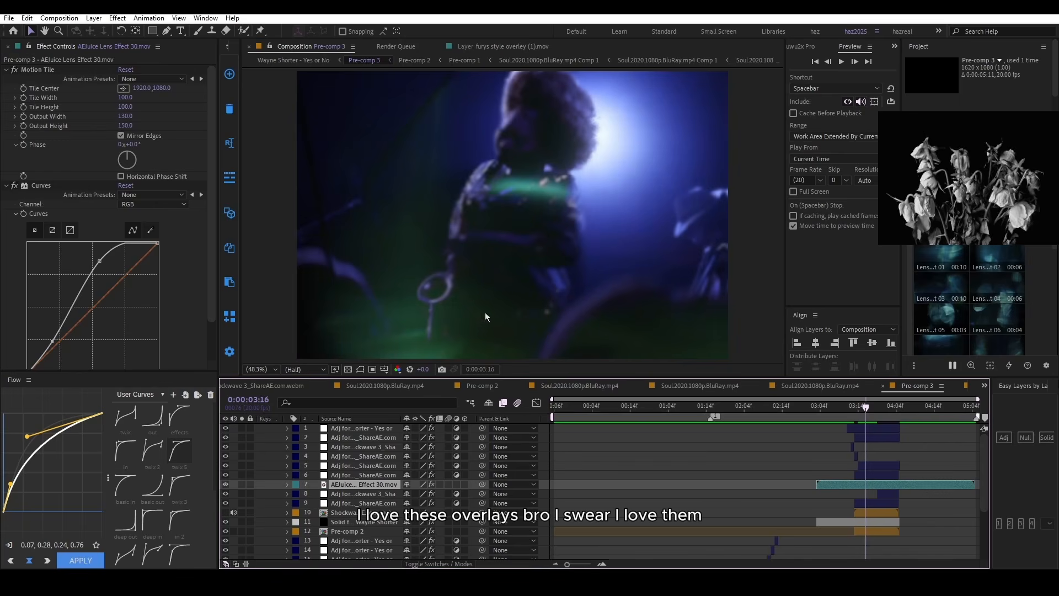
{"action": "left_click", "coordinate": [875, 475]}
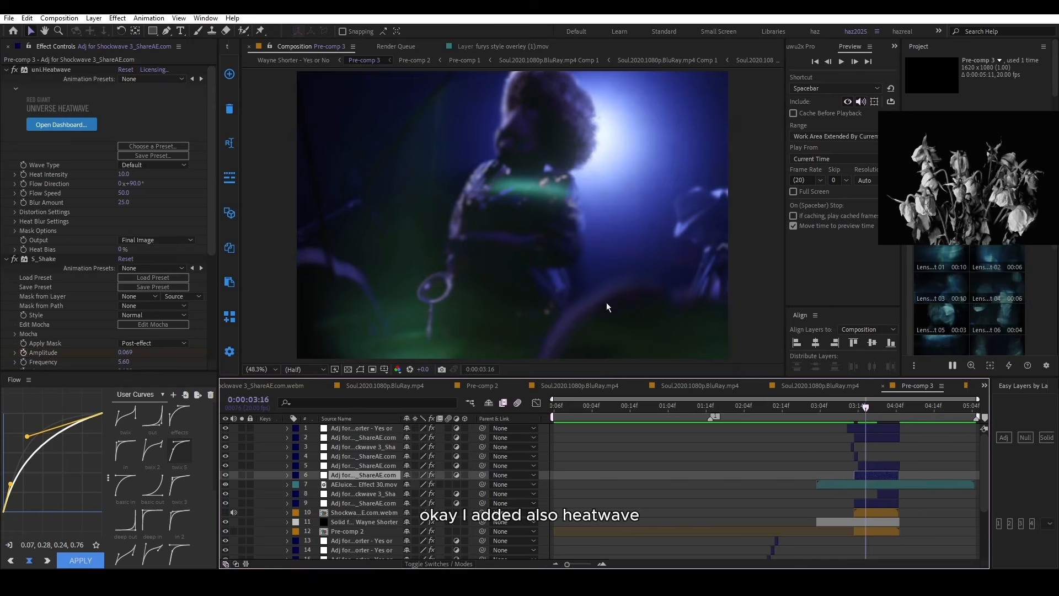
{"action": "left_click", "coordinate": [865, 502]}
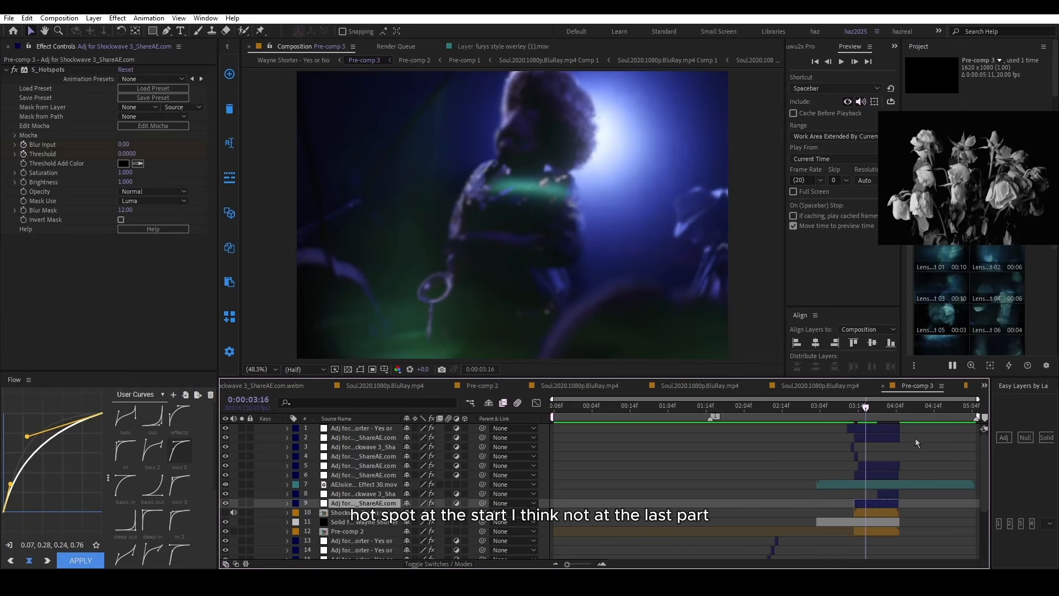
{"action": "key", "text": "space"}
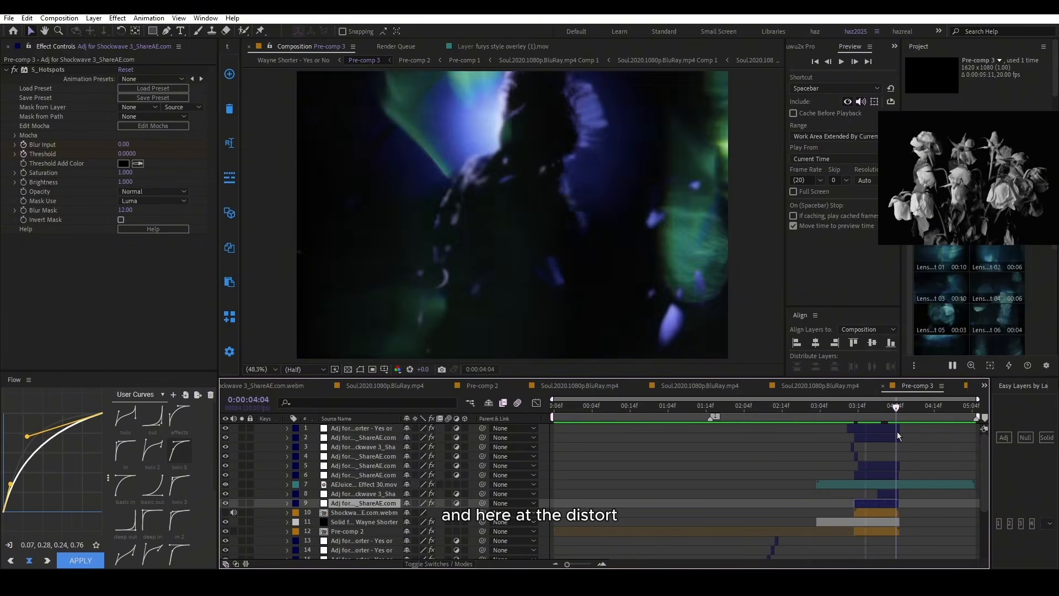
Step: Examine the S_Distort effect on adjustment layer 8 around 0:00:04:04, comparing the frame with the effect off and on
{"action": "left_click", "coordinate": [888, 495]}
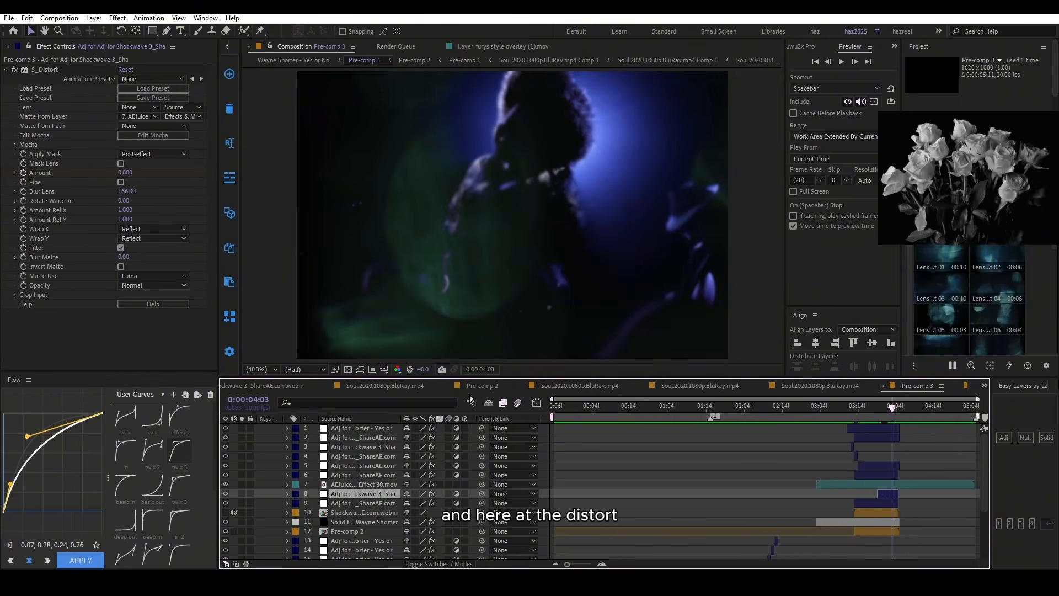
{"action": "left_click", "coordinate": [858, 484]}
{"action": "left_click", "coordinate": [889, 494]}
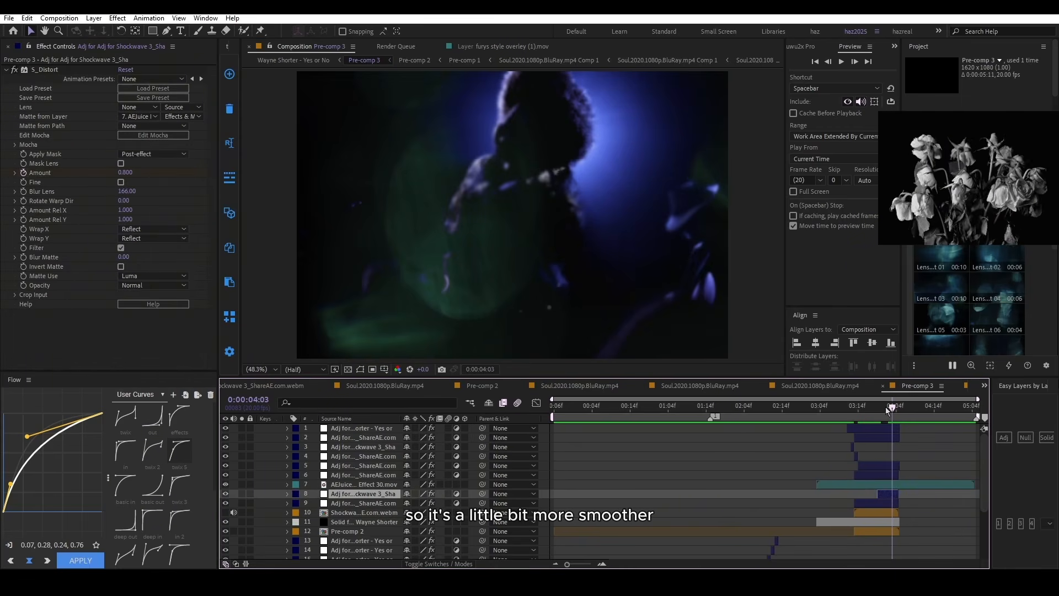
{"action": "left_click_drag", "start_coordinate": [892, 408], "coordinate": [896, 411]}
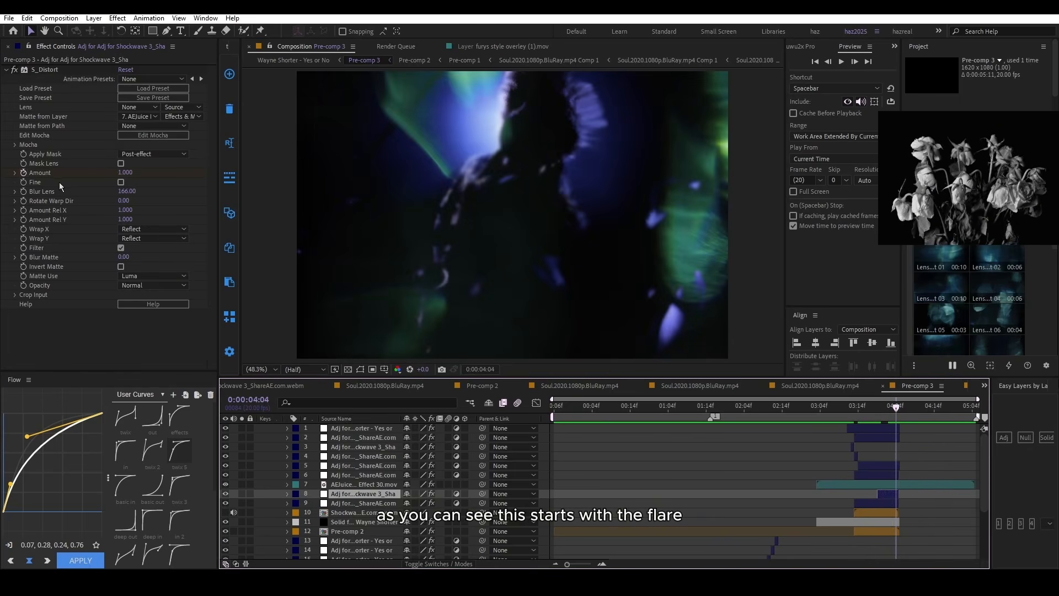
{"action": "left_click", "coordinate": [14, 70]}
{"action": "left_click", "coordinate": [14, 70]}
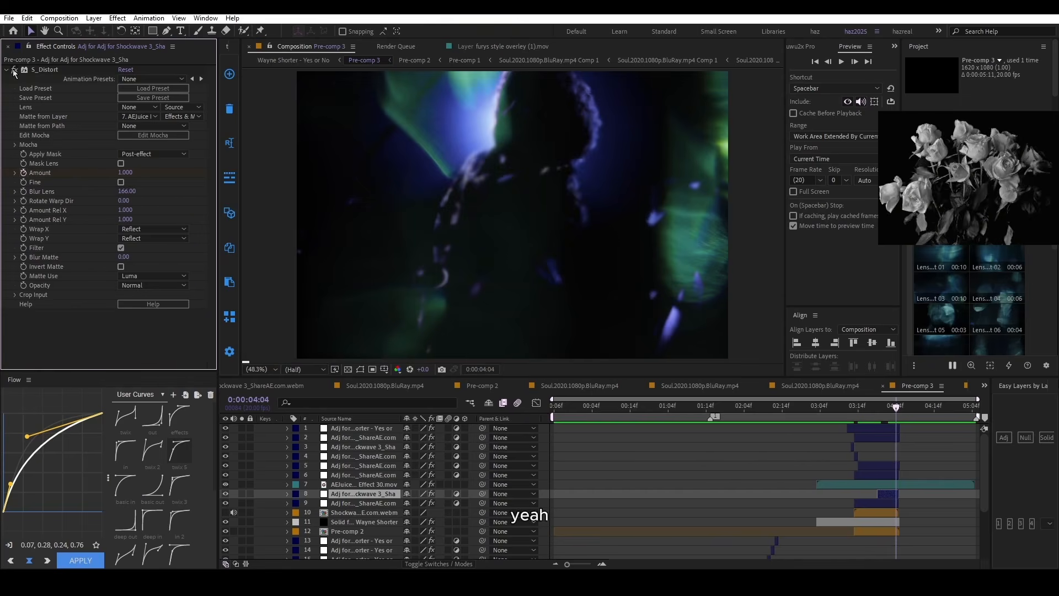
Step: Examine the S_Hotspots settings on adjustment layer 9 and preview the transition from 0:00:03:12
{"action": "left_click", "coordinate": [887, 501]}
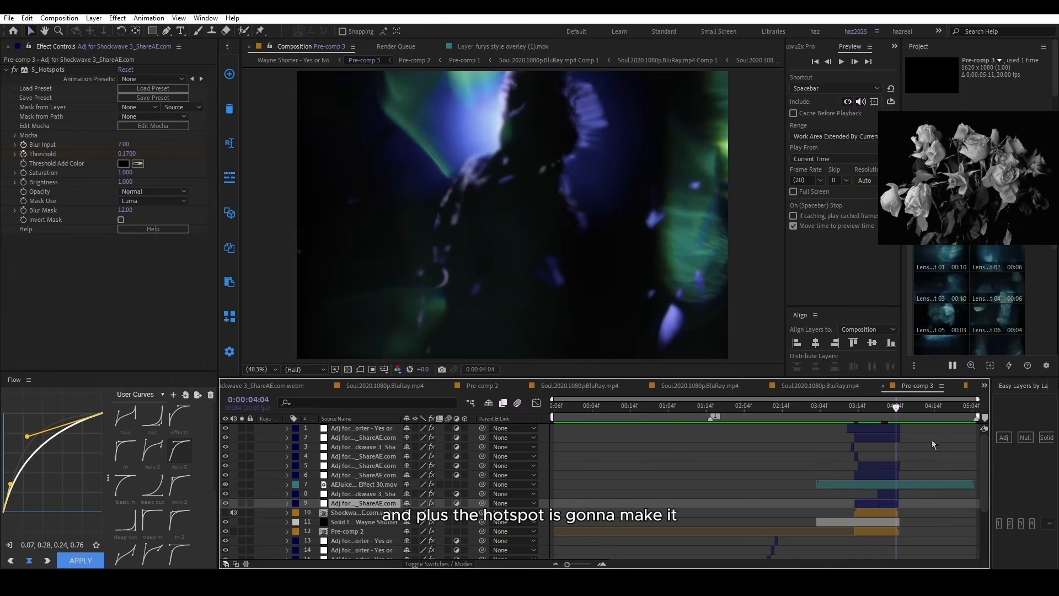
{"action": "left_click_drag", "start_coordinate": [882, 406], "coordinate": [851, 410]}
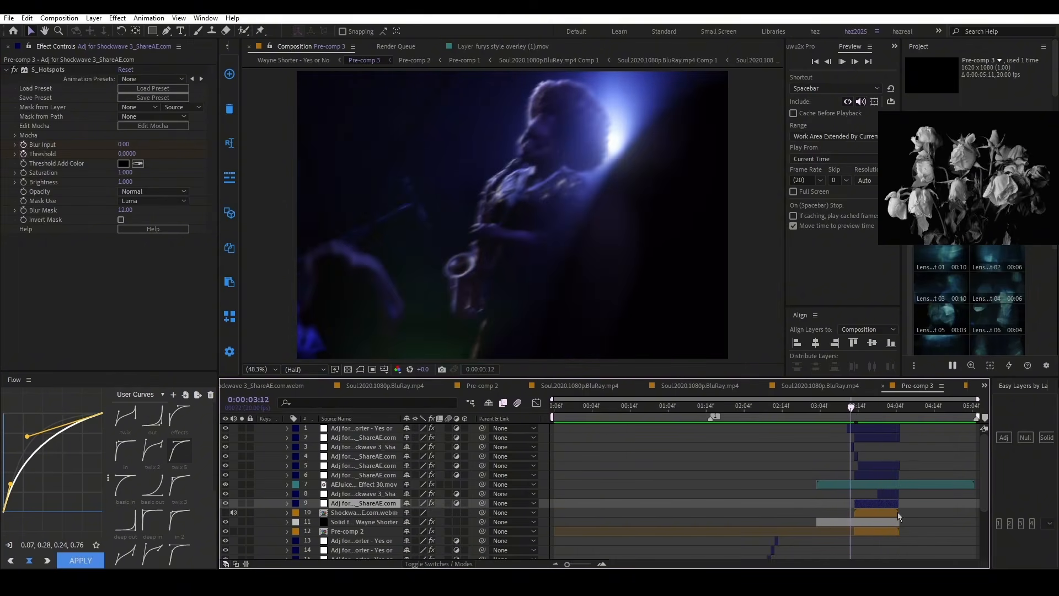
{"action": "key", "text": "space"}
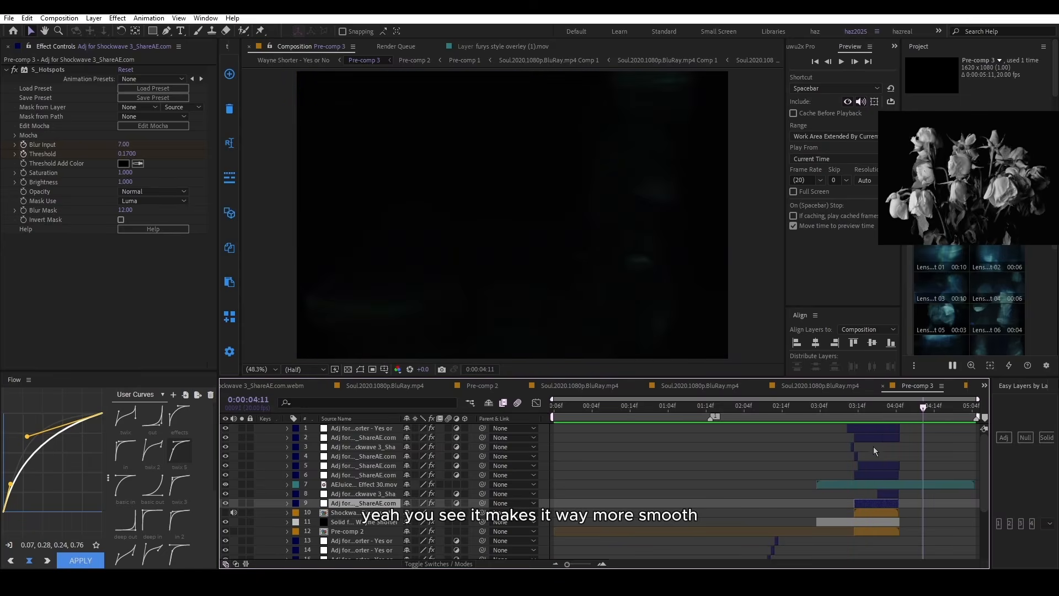
{"action": "key", "text": "space"}
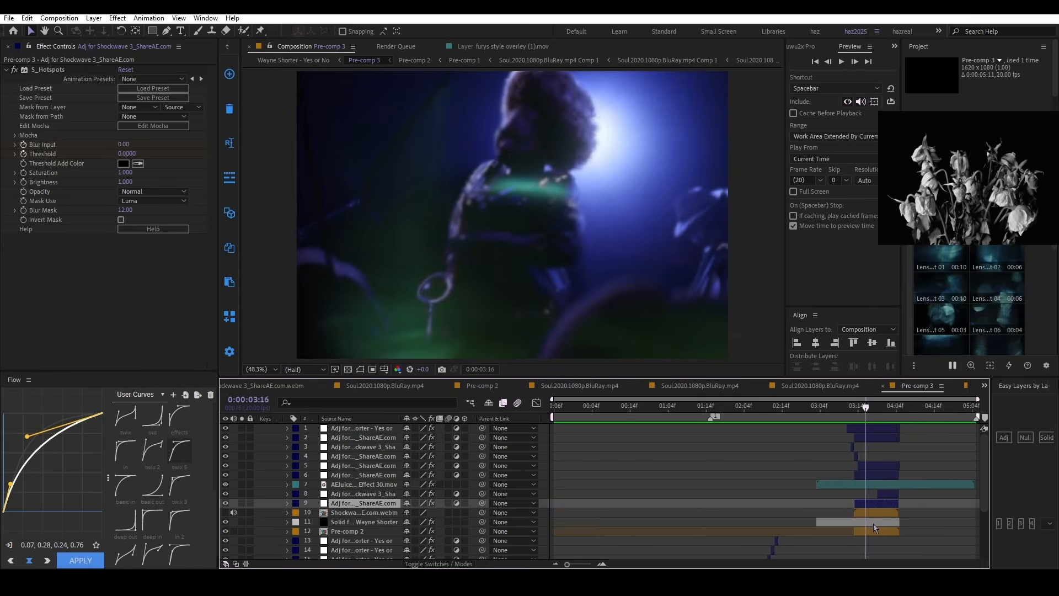
Step: Examine the Heatwave and S_Shake settings on adjustment layer 6
{"action": "left_click", "coordinate": [873, 529]}
{"action": "left_click", "coordinate": [875, 473]}
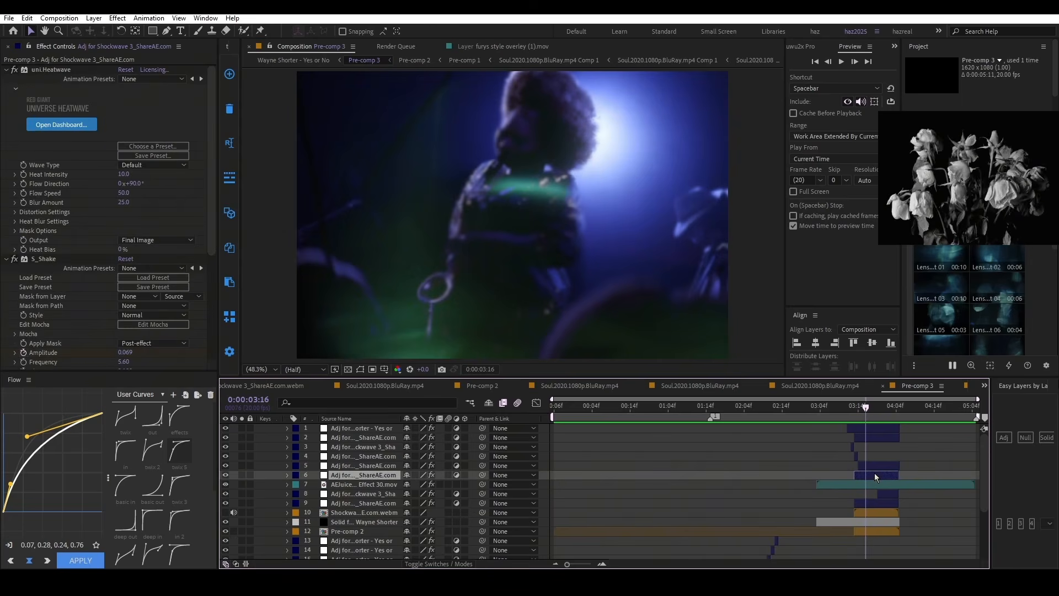
{"action": "scroll", "coordinate": [139, 313], "scroll_direction": "up", "scroll_amount": 3}
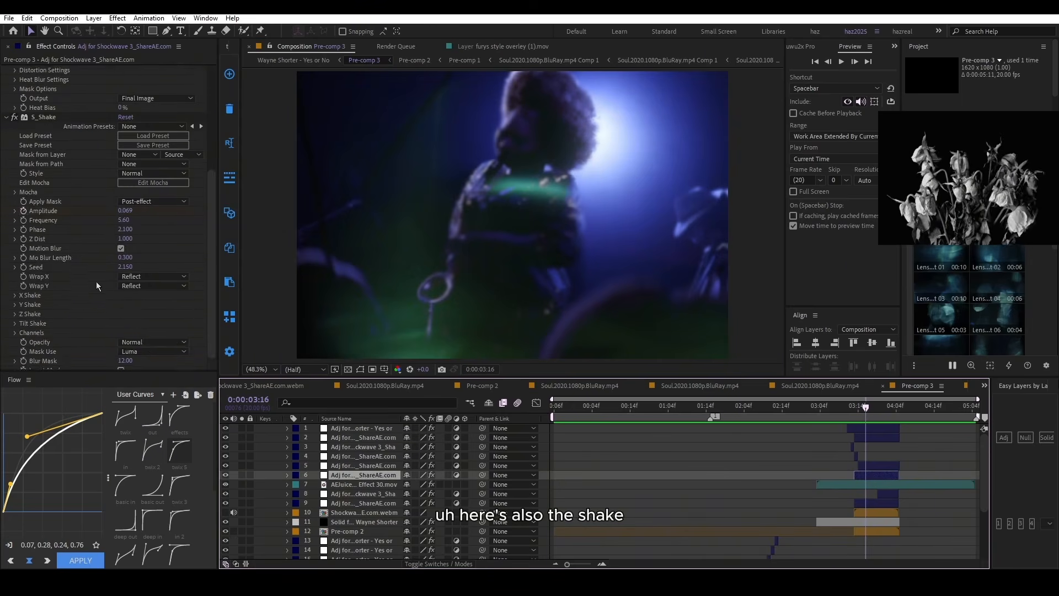
Step: Examine the Camera Lens Blur on adjustment layer 5 and review how it follows the zoom from 0:00:03:12
{"action": "left_click", "coordinate": [863, 466]}
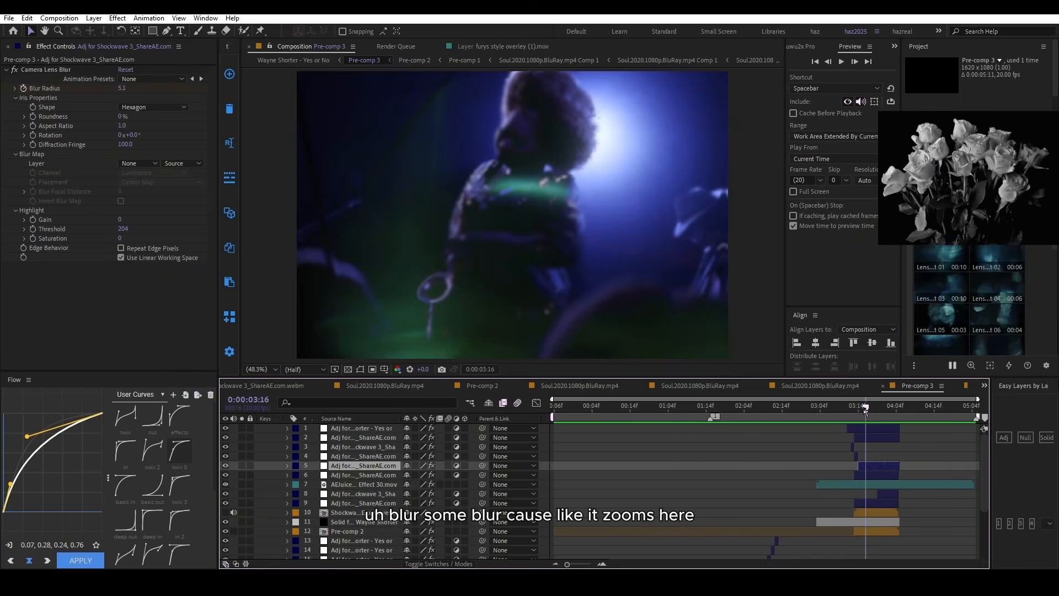
{"action": "left_click_drag", "start_coordinate": [864, 408], "coordinate": [851, 428]}
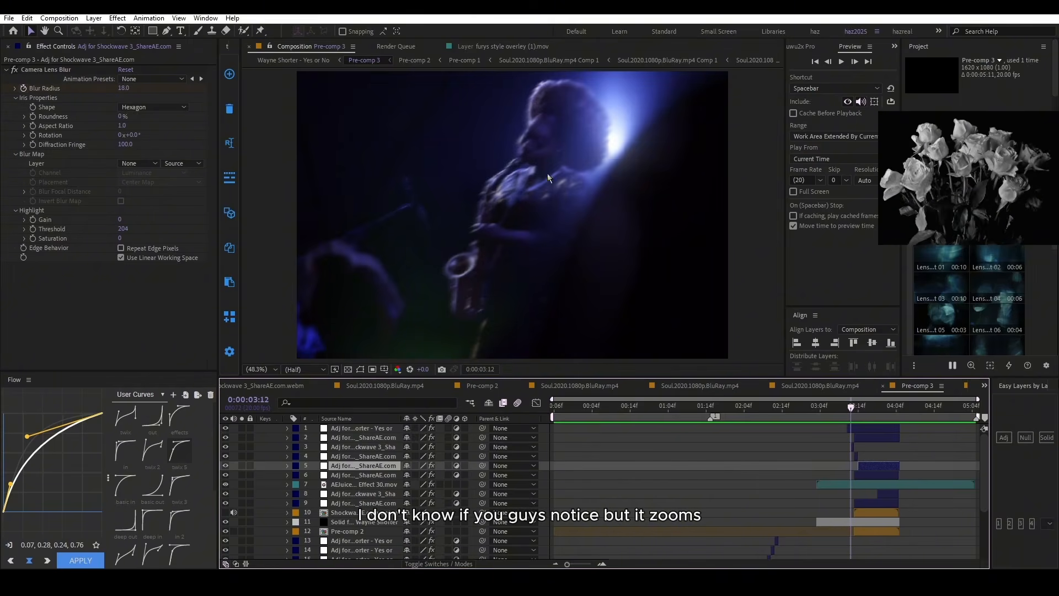
{"action": "key", "text": "space"}
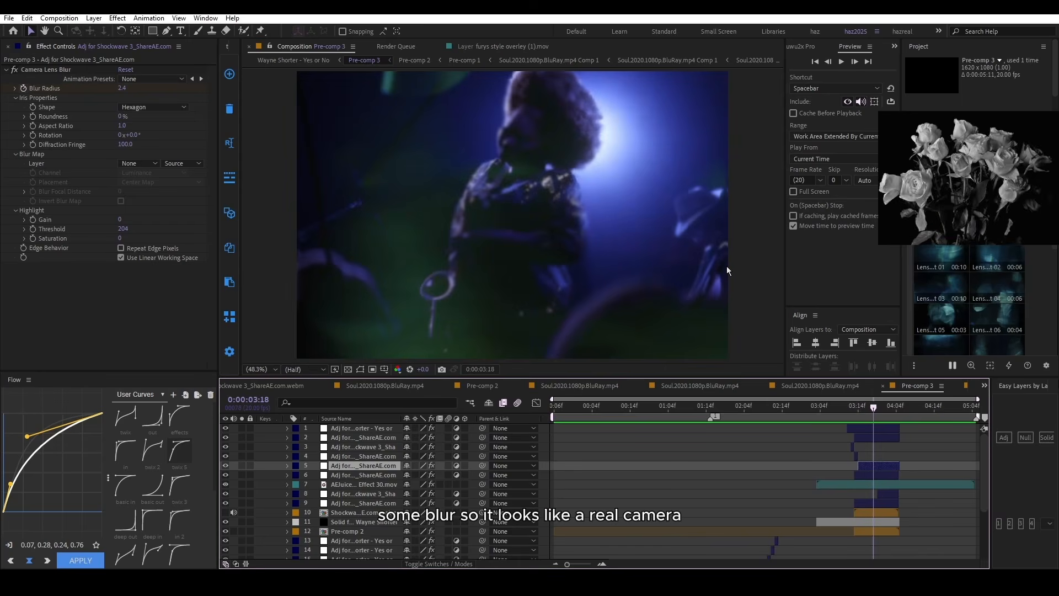
{"action": "mouse_move", "coordinate": [851, 408]}
{"action": "left_mouse_down"}
{"action": "mouse_move", "coordinate": [869, 431]}
{"action": "mouse_move", "coordinate": [829, 424]}
{"action": "mouse_move", "coordinate": [838, 409]}
{"action": "mouse_move", "coordinate": [861, 422]}
{"action": "left_mouse_up"}
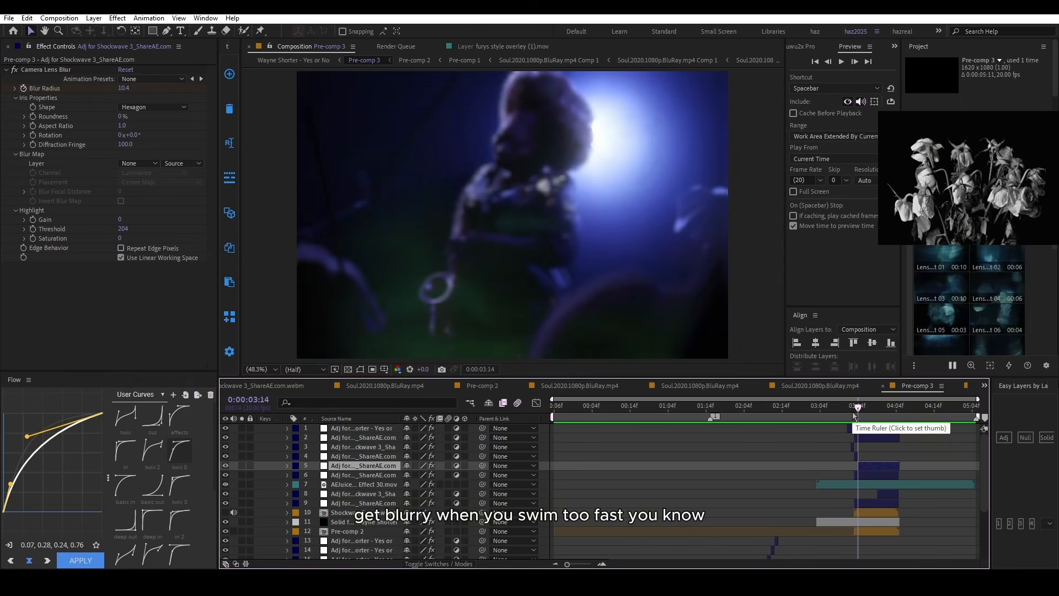
Step: Examine the hidden shockwave clip in layer 10, showing it briefly, and the Displacement Map and S_DistortRGB effects on adjustment layer 2
{"action": "left_click", "coordinate": [857, 438]}
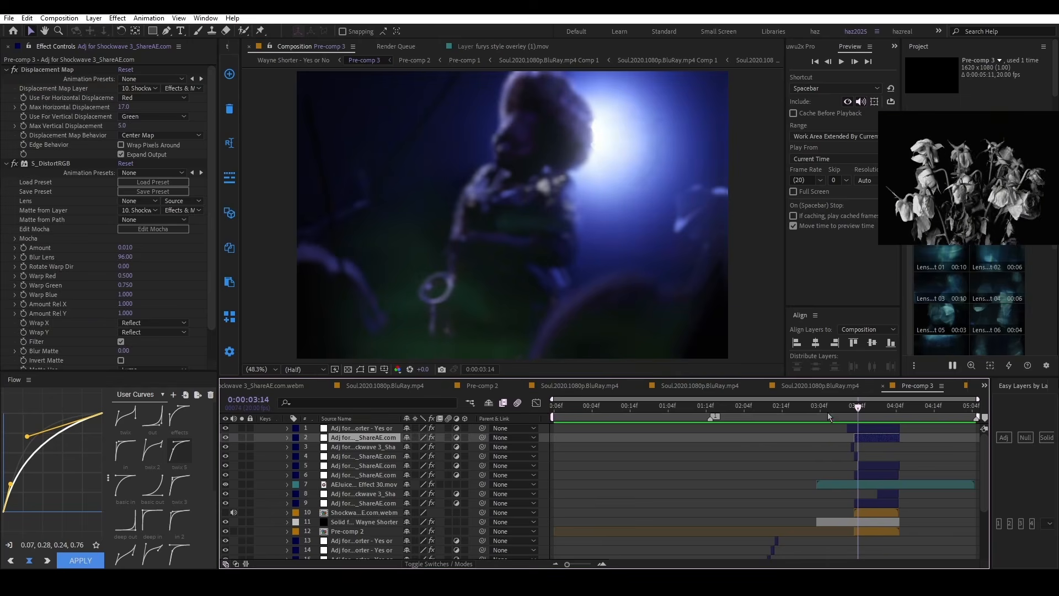
{"action": "left_click", "coordinate": [867, 485]}
{"action": "left_click", "coordinate": [871, 447]}
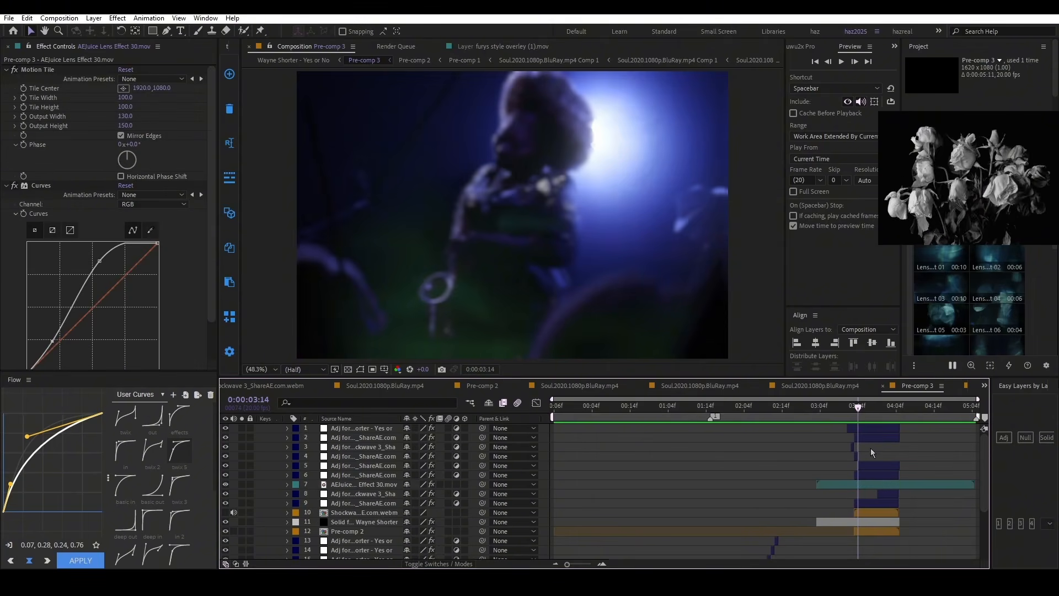
{"action": "left_click", "coordinate": [863, 513]}
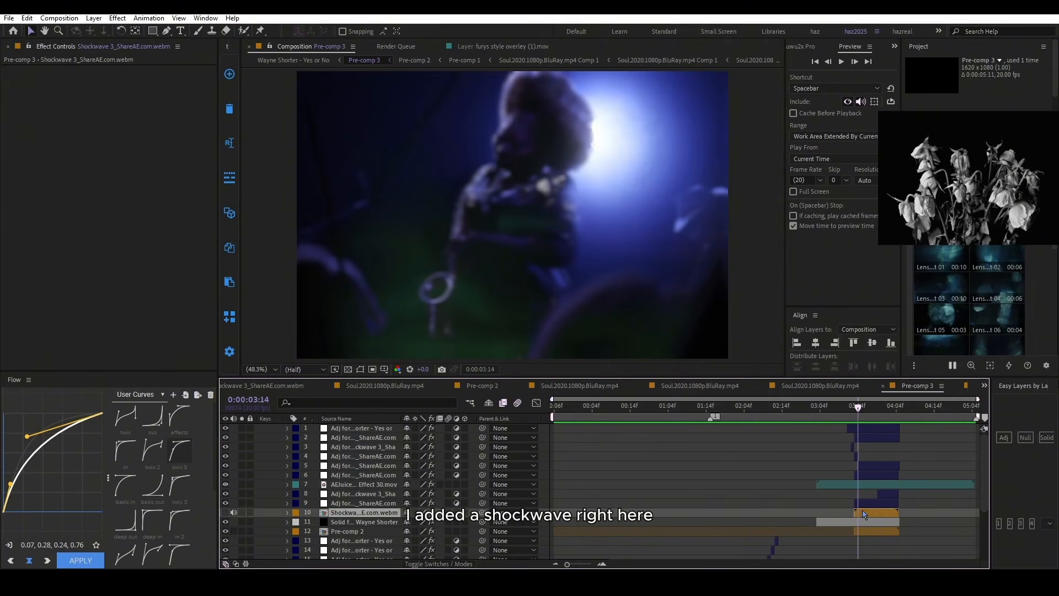
{"action": "left_click", "coordinate": [226, 513]}
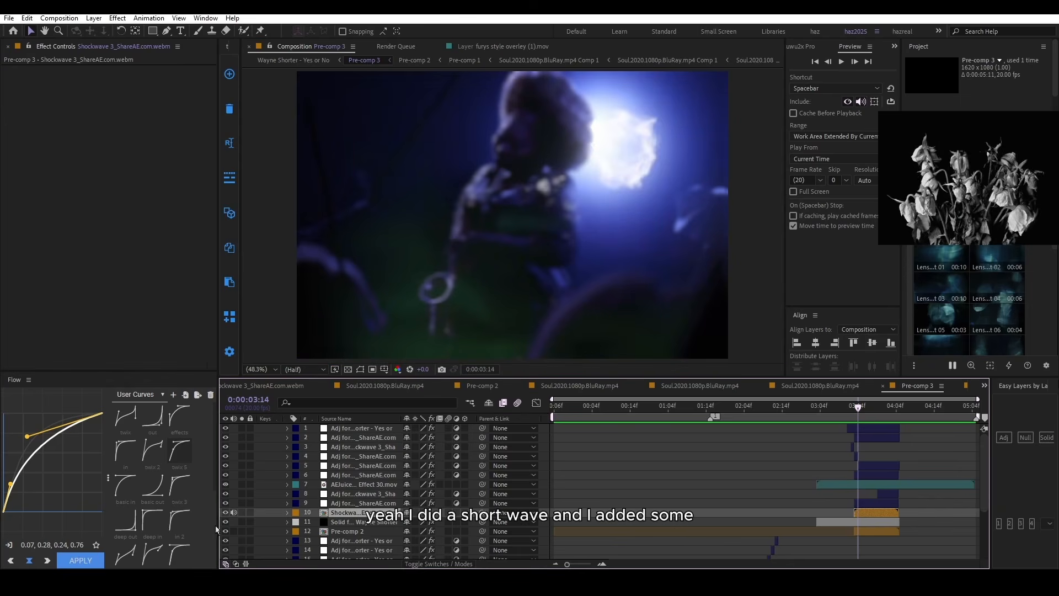
{"action": "left_click", "coordinate": [875, 439]}
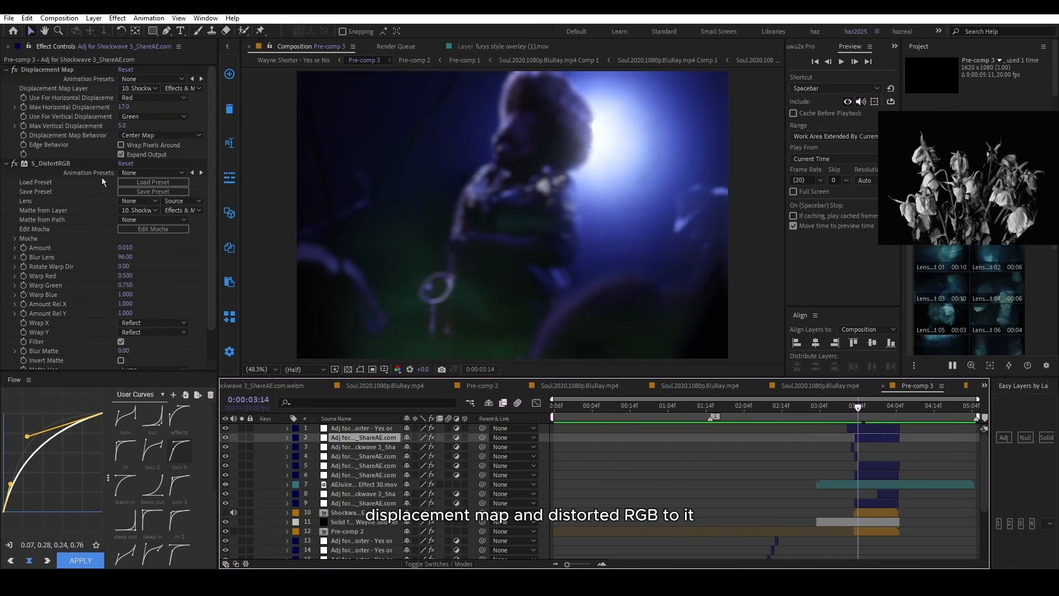
Step: Preview the displaced shockwave transition from about 0:00:03:05, checking the frame at 0:00:03:15
{"action": "mouse_move", "coordinate": [869, 413]}
{"action": "left_mouse_down"}
{"action": "mouse_move", "coordinate": [852, 419]}
{"action": "mouse_move", "coordinate": [867, 422]}
{"action": "mouse_move", "coordinate": [865, 433]}
{"action": "left_mouse_up"}
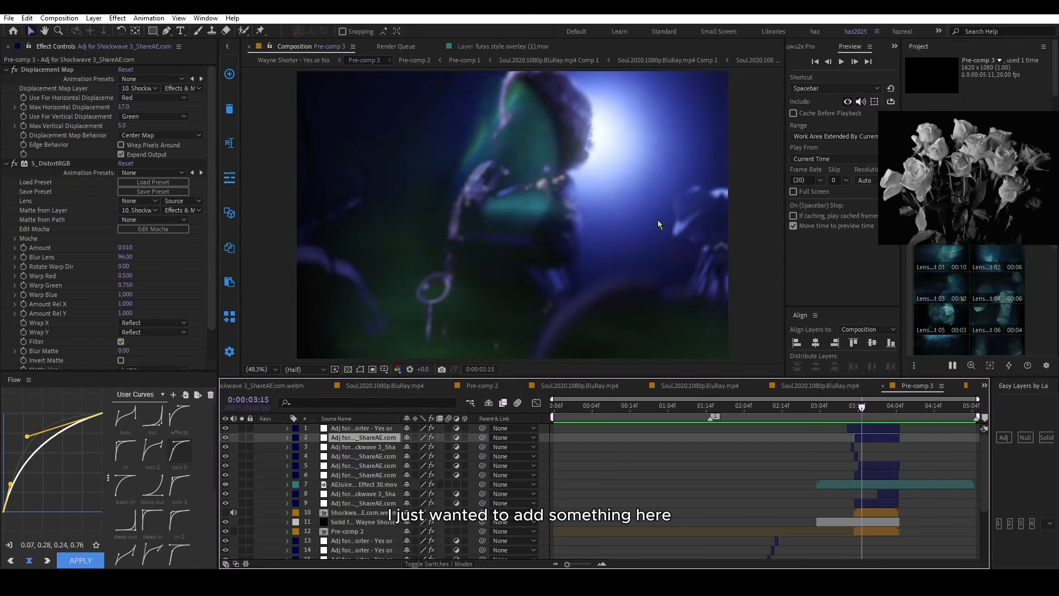
{"action": "left_click_drag", "start_coordinate": [867, 412], "coordinate": [823, 424]}
{"action": "key", "text": "space"}
{"action": "key", "text": "space"}
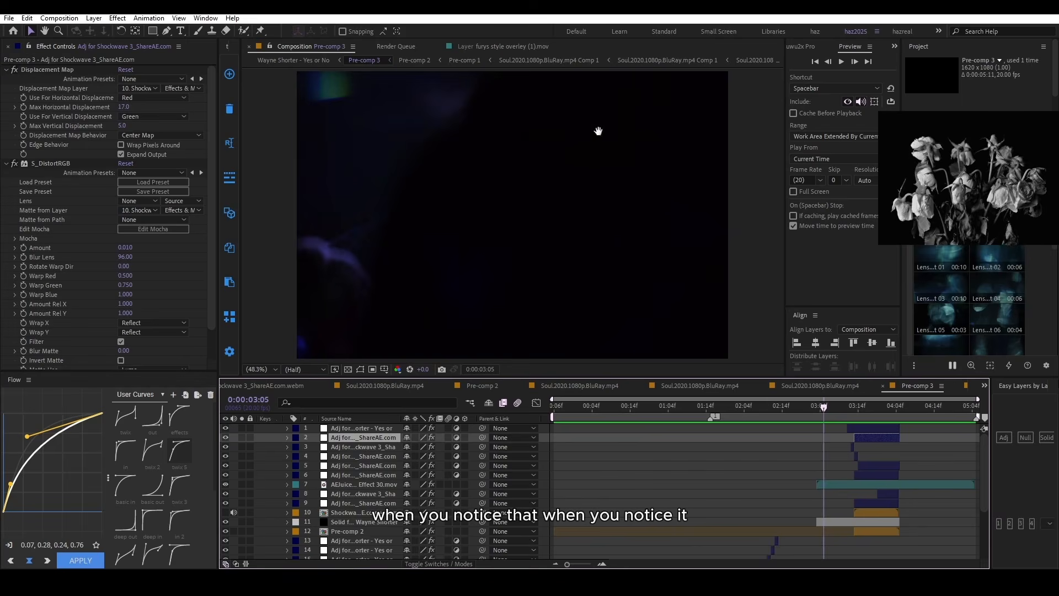
{"action": "key", "text": "space"}
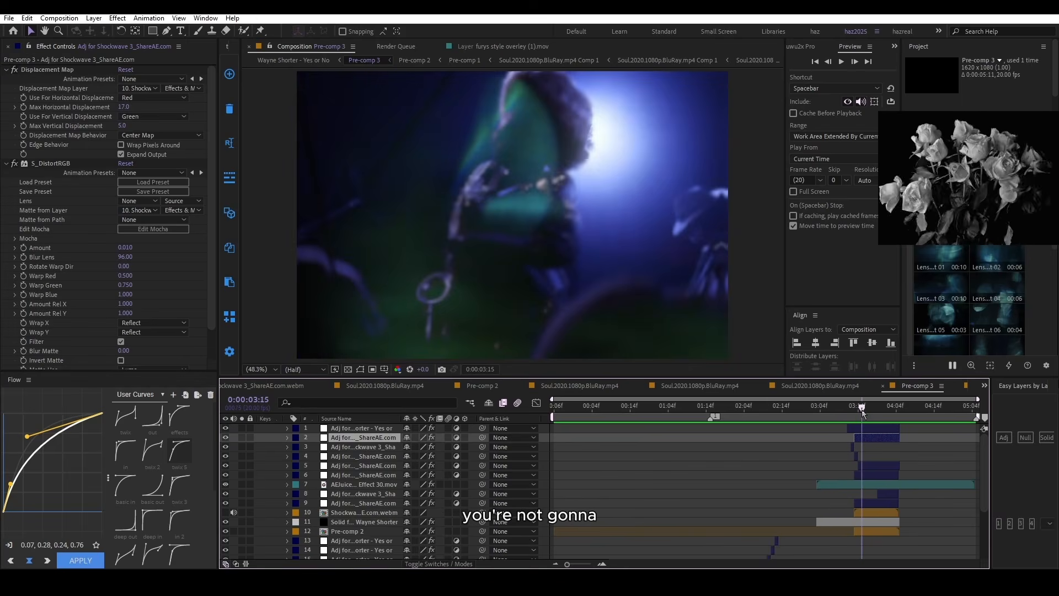
{"action": "key", "text": "space"}
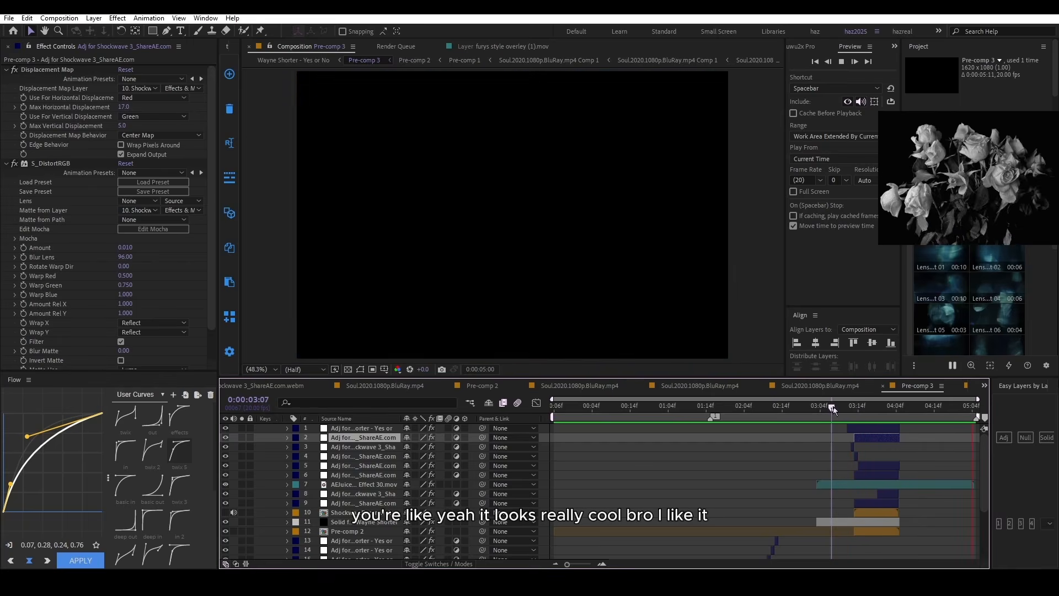
{"action": "key", "text": "space"}
Step: Examine the Deep Glow exposure keyframes on adjustment layer 1 at 0:00:03:13 and show its feathered circular mask in the viewer
{"action": "key", "text": "ctrl+Up"}
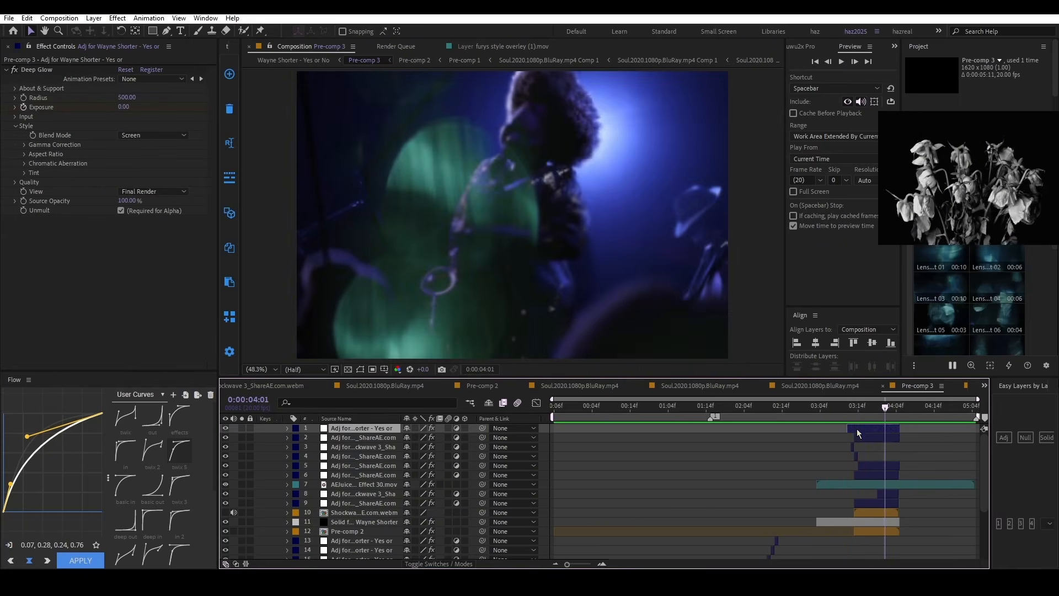
{"action": "left_click", "coordinate": [855, 409]}
{"action": "mouse_move", "coordinate": [854, 411]}
{"action": "left_mouse_down"}
{"action": "mouse_move", "coordinate": [899, 429]}
{"action": "mouse_move", "coordinate": [847, 413]}
{"action": "mouse_move", "coordinate": [857, 420]}
{"action": "left_mouse_up"}
{"action": "key", "text": "u"}
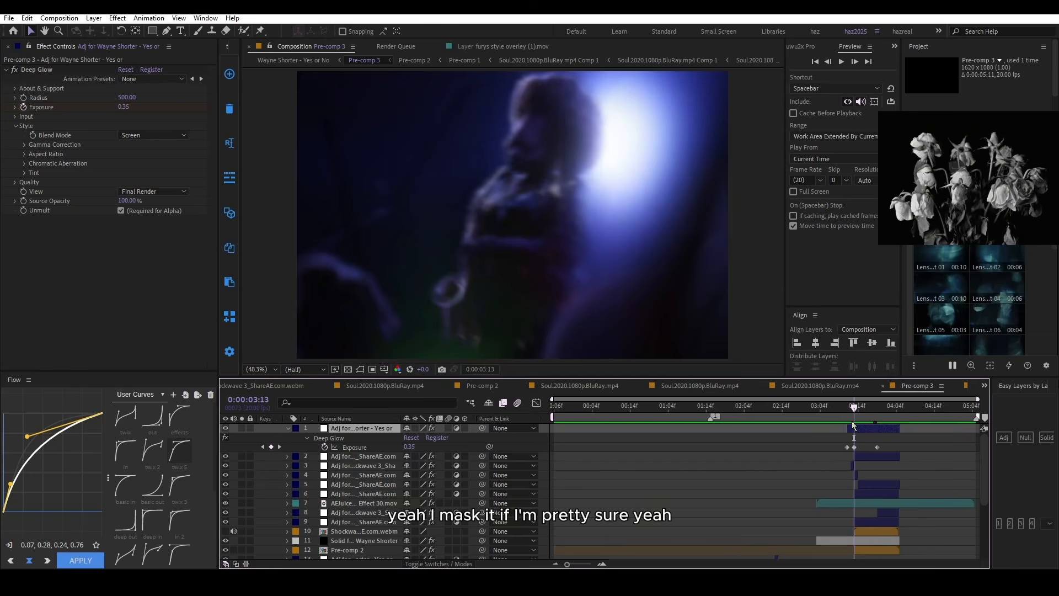
{"action": "left_click", "coordinate": [289, 429]}
{"action": "left_click", "coordinate": [288, 428]}
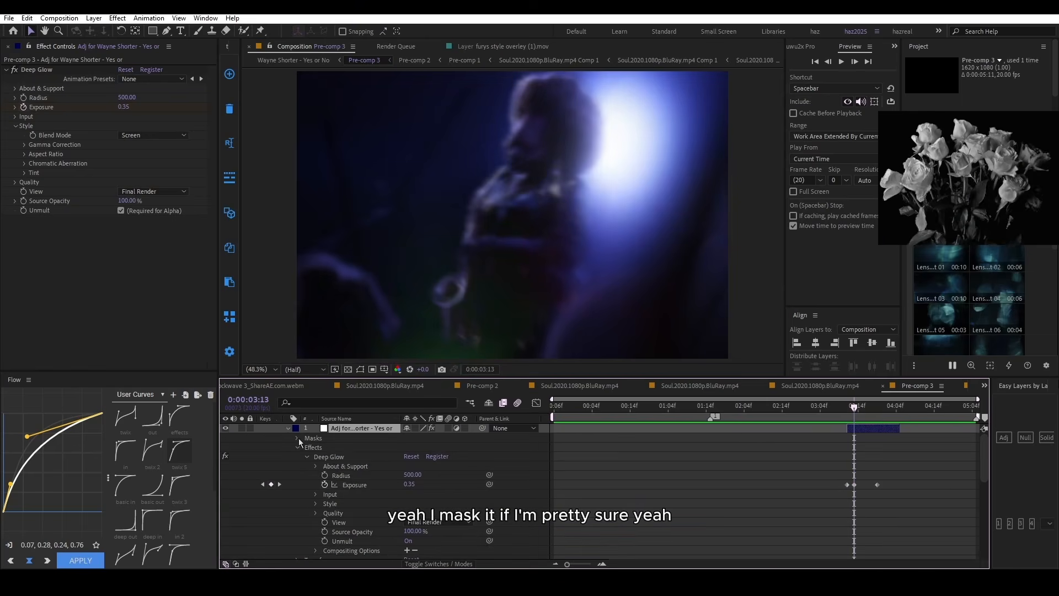
{"action": "left_click", "coordinate": [296, 438]}
{"action": "left_click", "coordinate": [307, 447]}
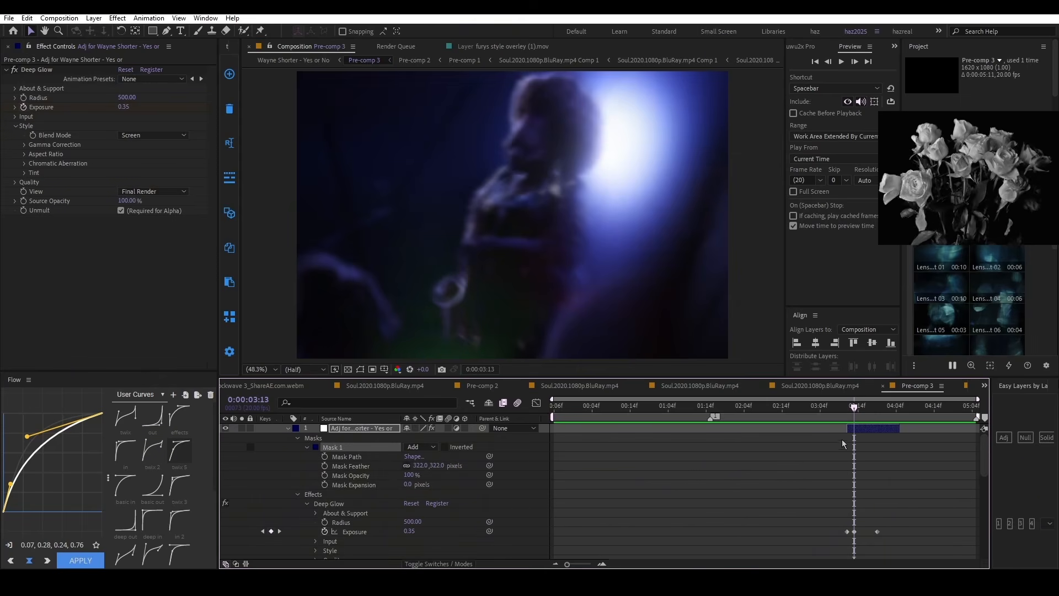
{"action": "left_click", "coordinate": [359, 370]}
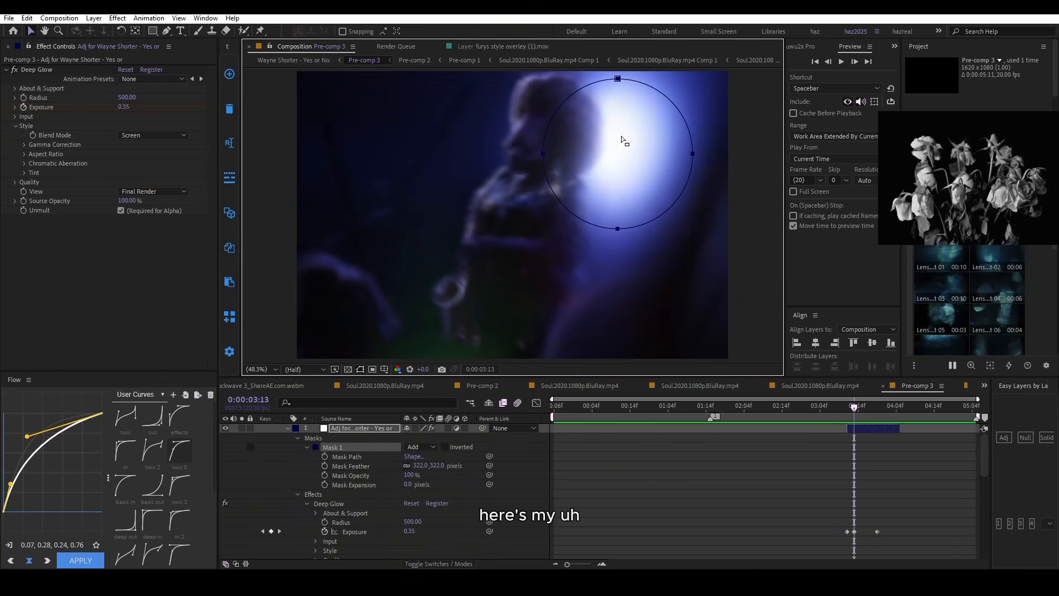
Step: Add a temporary adjustment layer in Pre-comp 3, draw a perfect-circle ellipse mask on it, and delete the layer
{"action": "left_click", "coordinate": [1003, 438]}
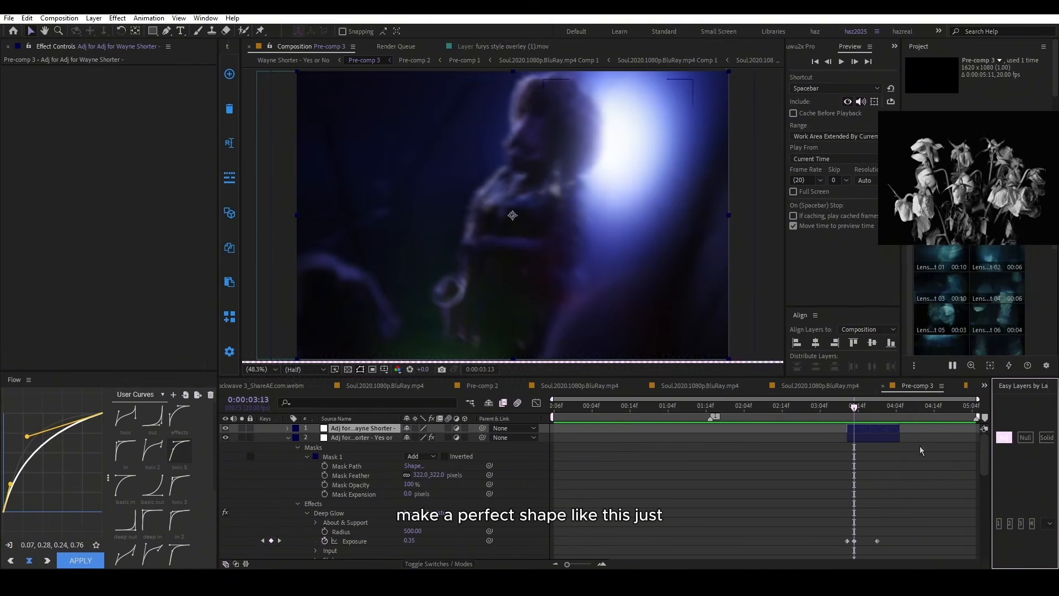
{"action": "left_click", "coordinate": [154, 31]}
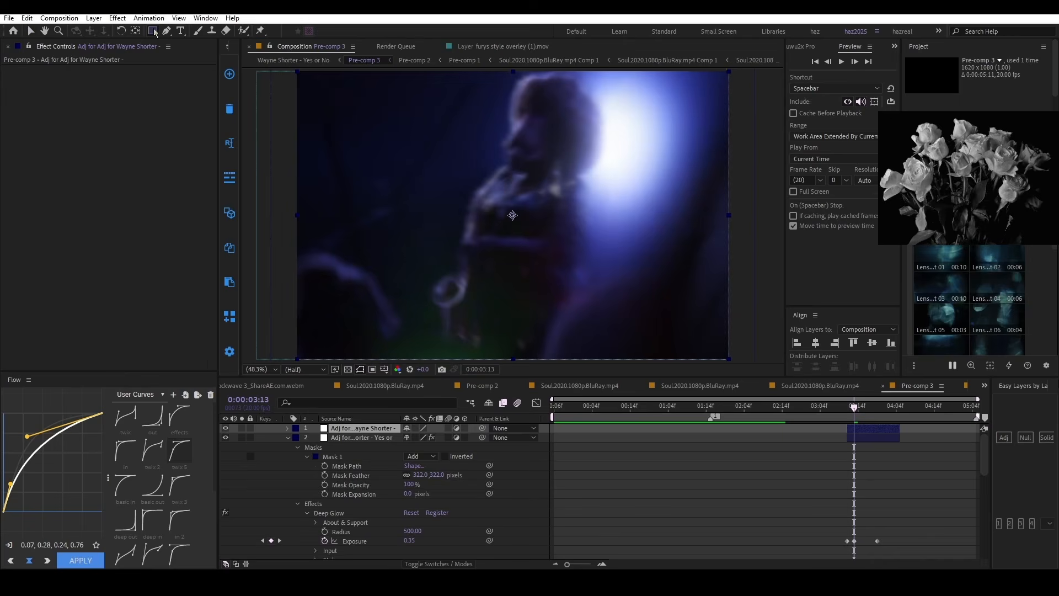
{"action": "left_click", "coordinate": [201, 48]}
{"action": "key", "text": "q"}
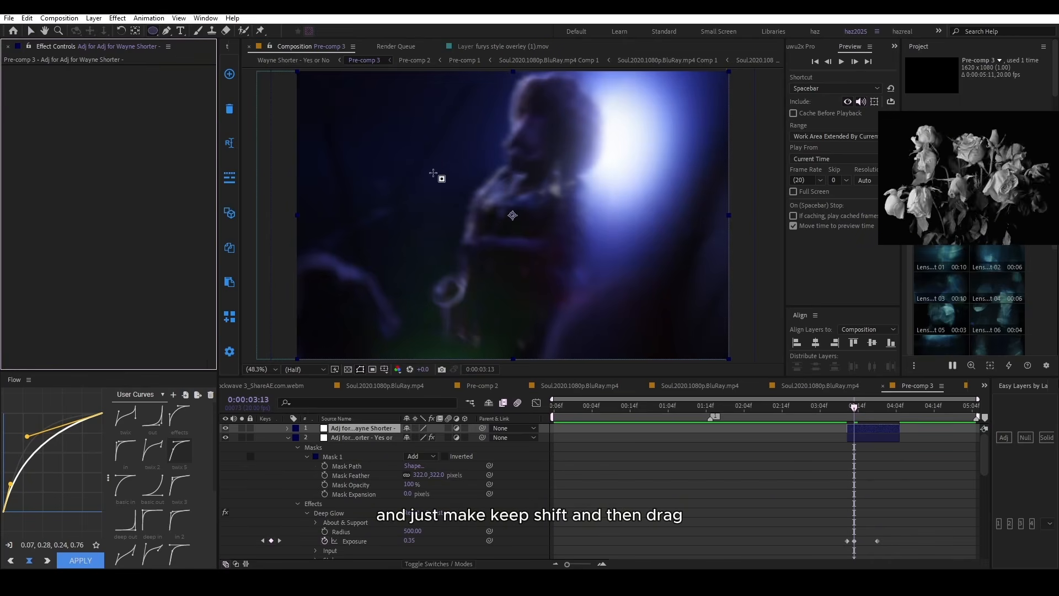
{"action": "left_click_drag", "start_coordinate": [385, 124], "coordinate": [560, 301]}
{"action": "left_click", "coordinate": [868, 429]}
{"action": "key", "text": "Delete"}
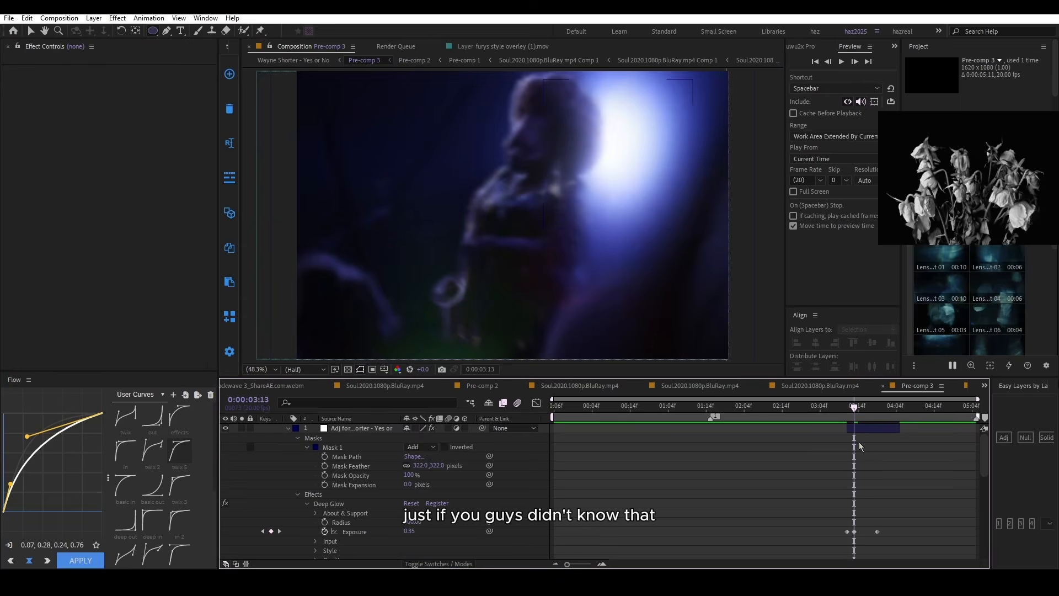
Step: Preview the Pre-comp 3 transition, then open the Wayne Shorter - Yes or No composition at 0:00:05:13
{"action": "key", "text": "space"}
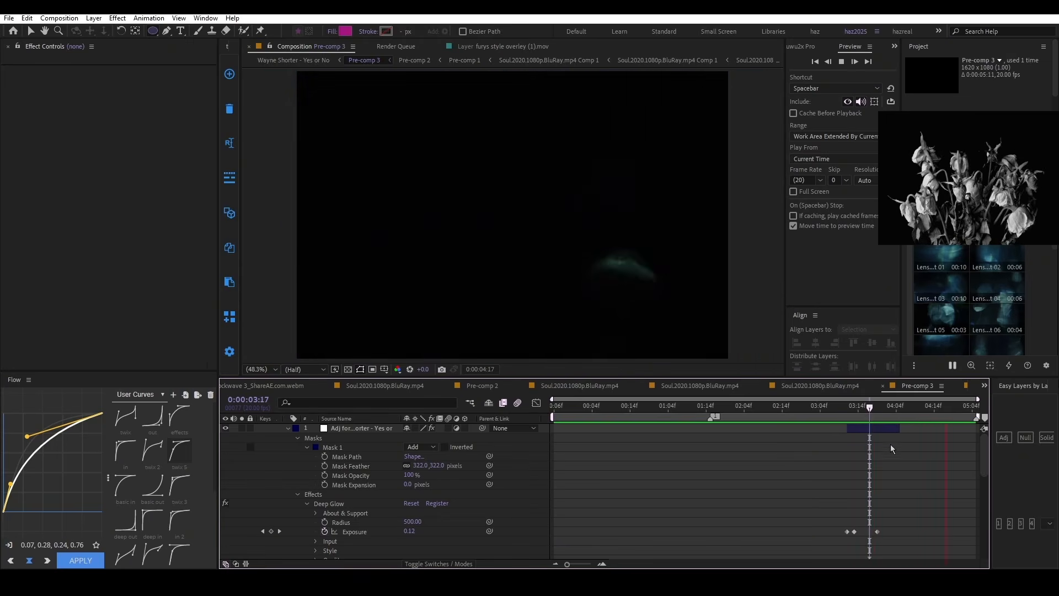
{"action": "left_click", "coordinate": [306, 62]}
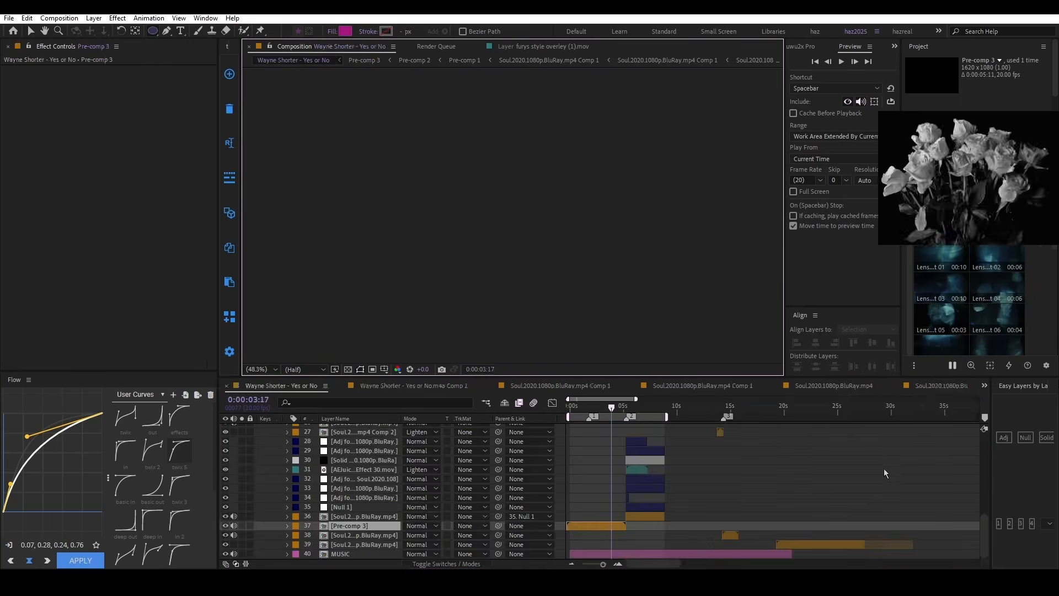
{"action": "left_click_drag", "start_coordinate": [621, 406], "coordinate": [641, 420]}
{"action": "scroll", "coordinate": [627, 449], "scroll_direction": "up", "scroll_amount": 2}
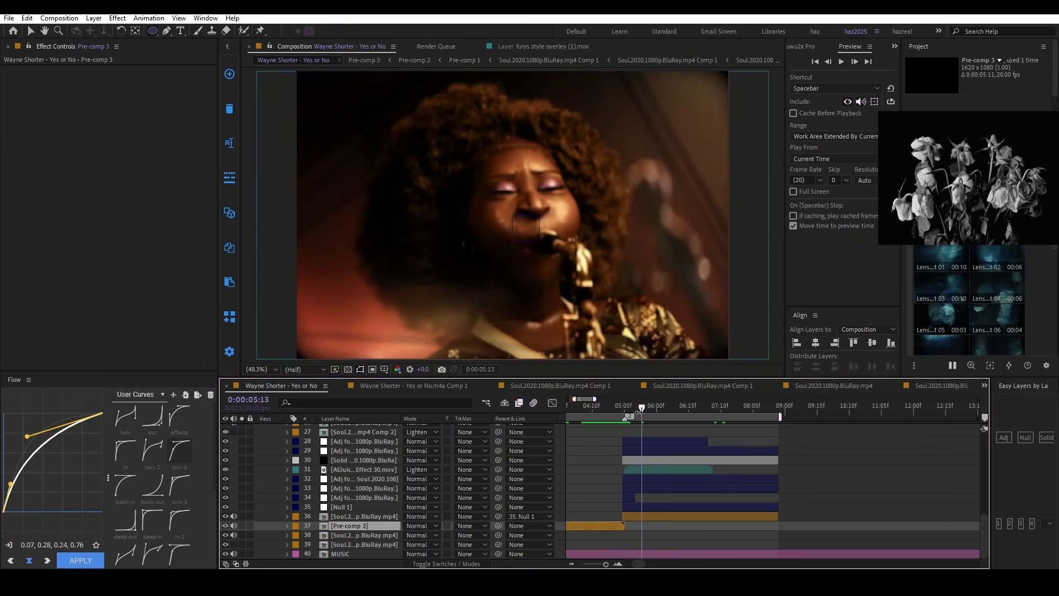
Step: Examine the AEJuice Lens Effect 30.mov overlay in layer 31 and the uni.Camera Shake effect on adjustment layer 33
{"action": "left_click", "coordinate": [638, 469]}
{"action": "key", "text": "i"}
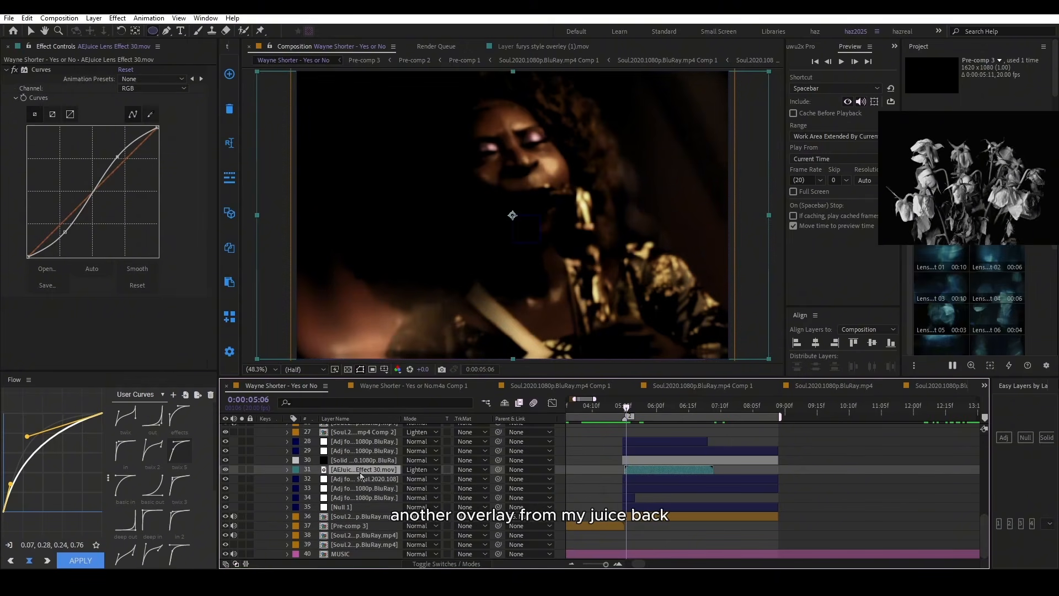
{"action": "left_click", "coordinate": [666, 482]}
{"action": "left_click", "coordinate": [640, 486]}
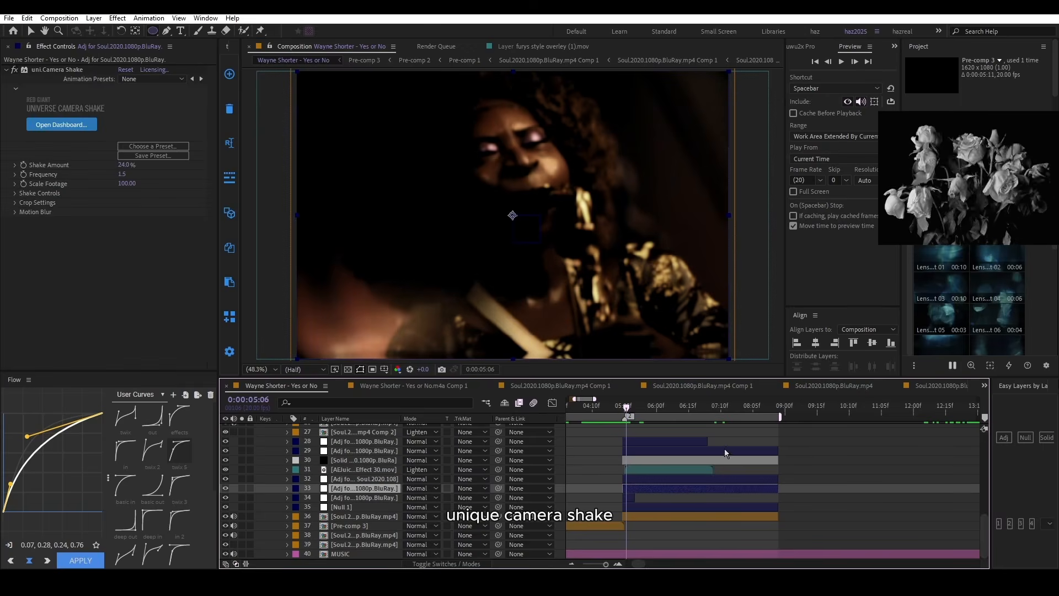
{"action": "left_click_drag", "start_coordinate": [670, 408], "coordinate": [689, 410]}
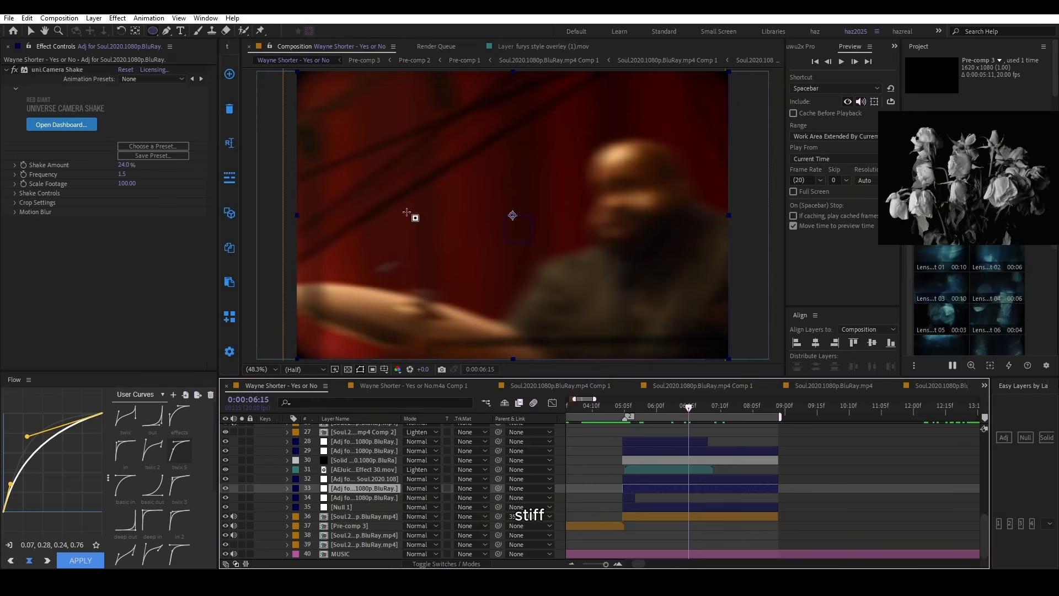
Step: Review the S_Shake and S_DissolveShake effects on adjustment layer 34 around the clip's start at 0:00:05:06
{"action": "left_click", "coordinate": [629, 498]}
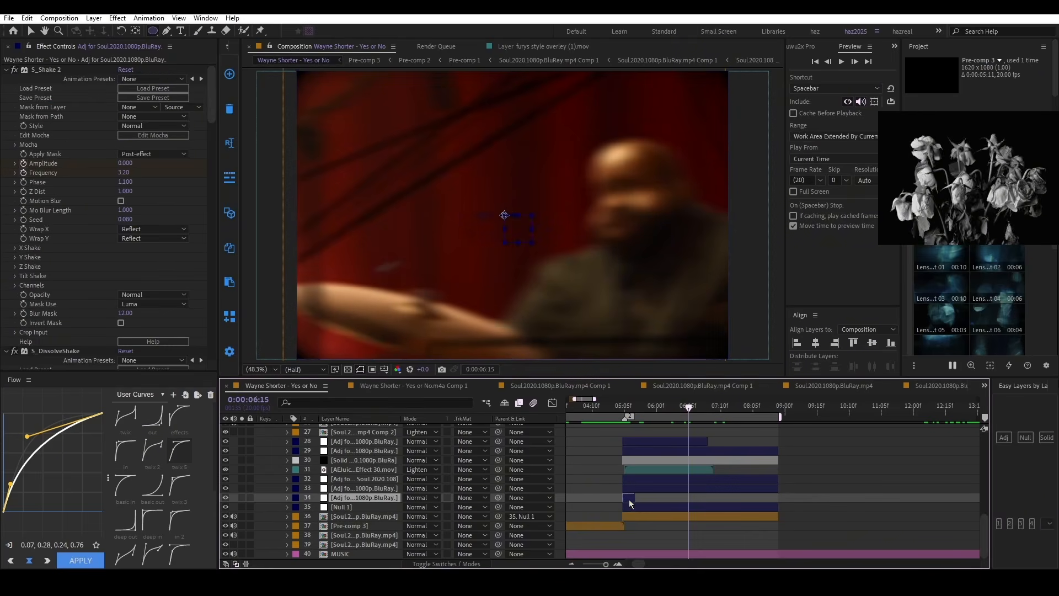
{"action": "left_click", "coordinate": [627, 414]}
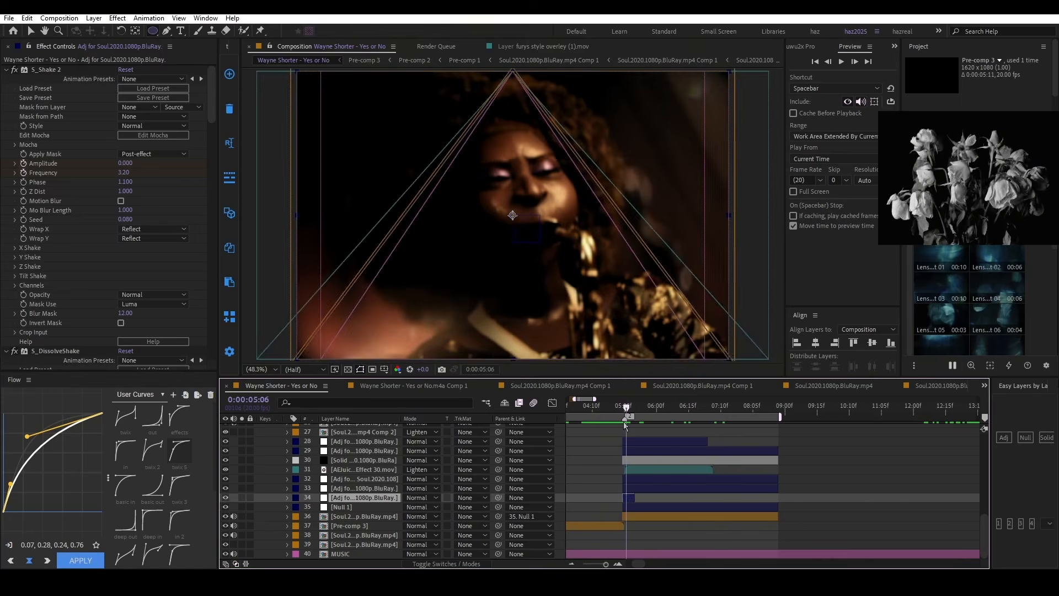
{"action": "left_click_drag", "start_coordinate": [623, 423], "coordinate": [621, 423]}
Step: Show the Scale keyframes of Null 1 and preview the resulting camera movement repeatedly from about 0:00:05:00
{"action": "left_click", "coordinate": [630, 507]}
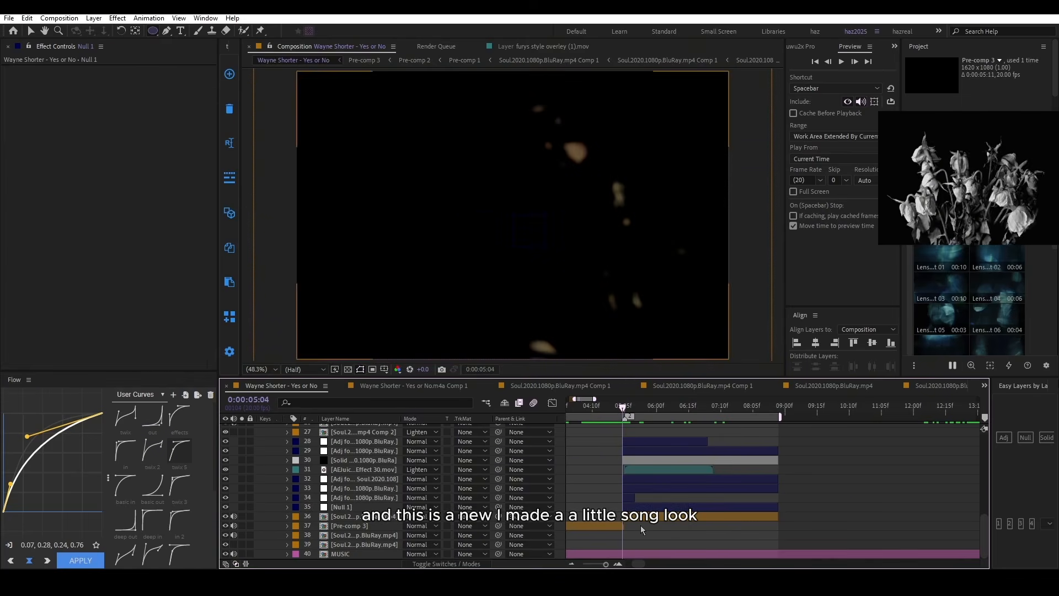
{"action": "key", "text": "s"}
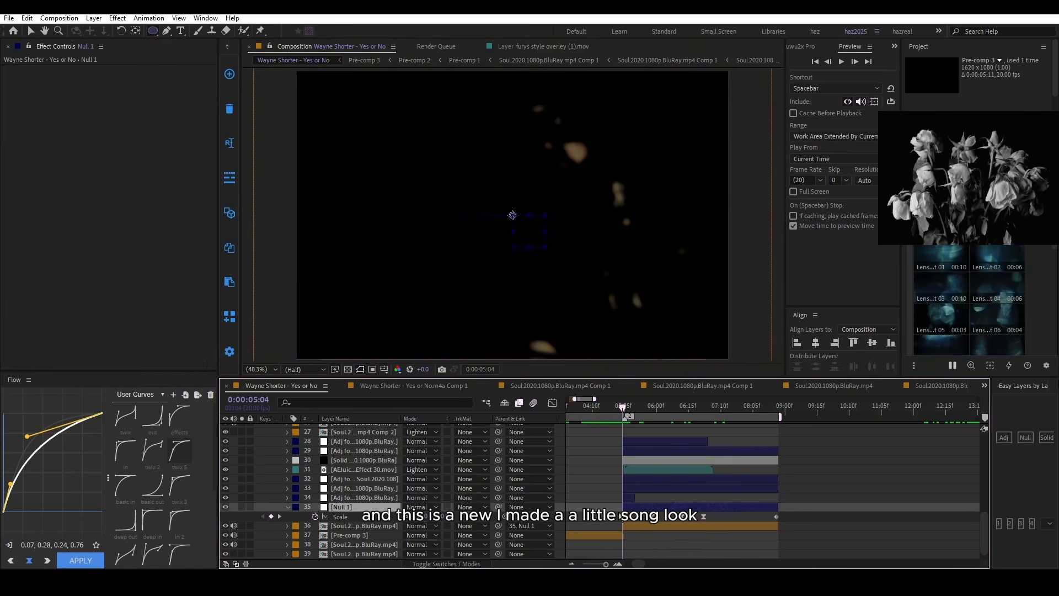
{"action": "left_click_drag", "start_coordinate": [629, 415], "coordinate": [618, 441]}
{"action": "key", "text": "space"}
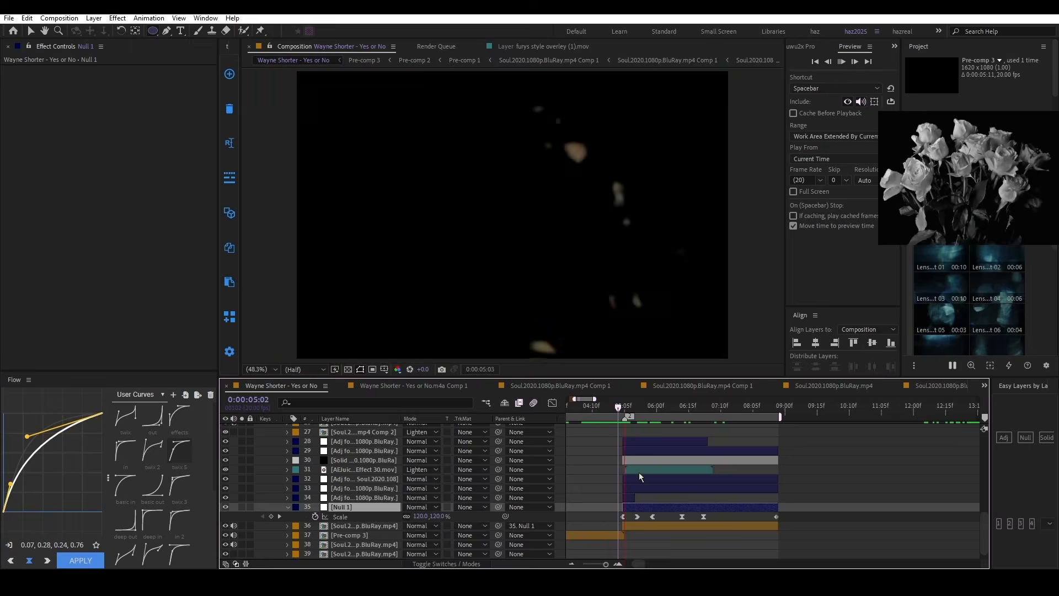
{"action": "left_click", "coordinate": [615, 409]}
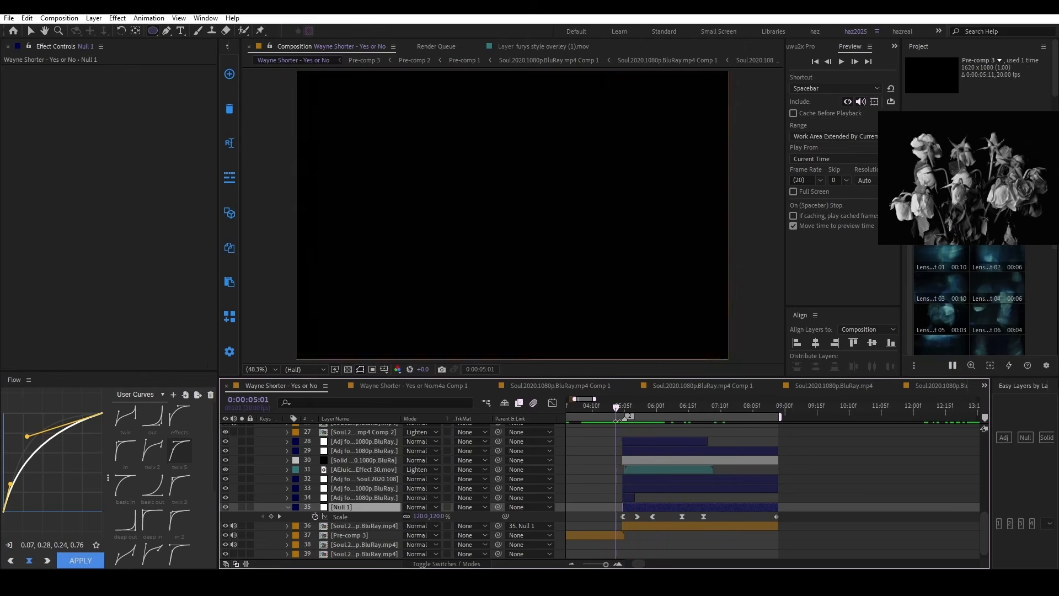
{"action": "key", "text": "space"}
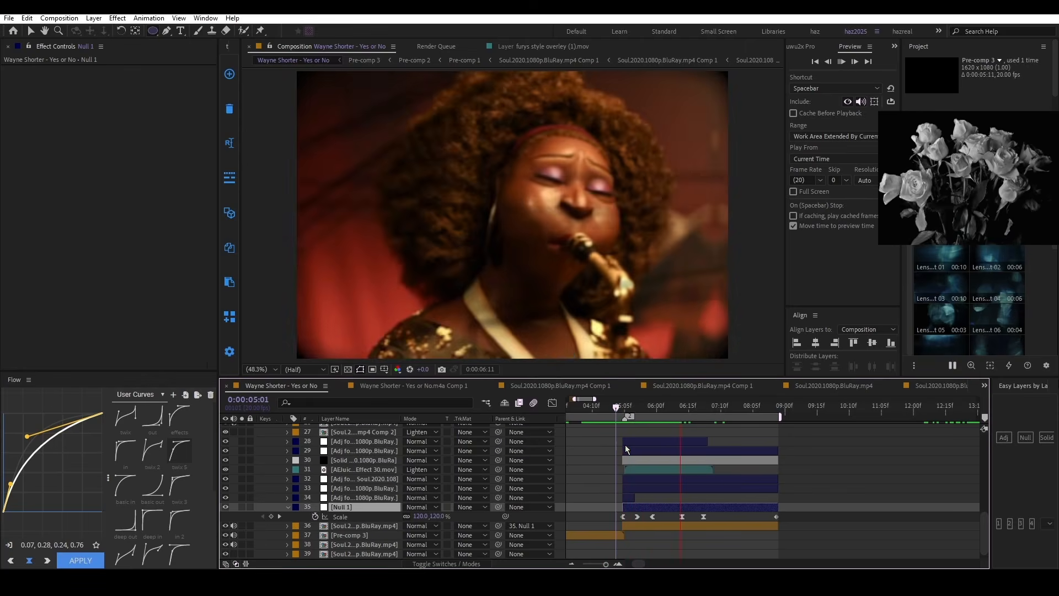
{"action": "left_click", "coordinate": [614, 409]}
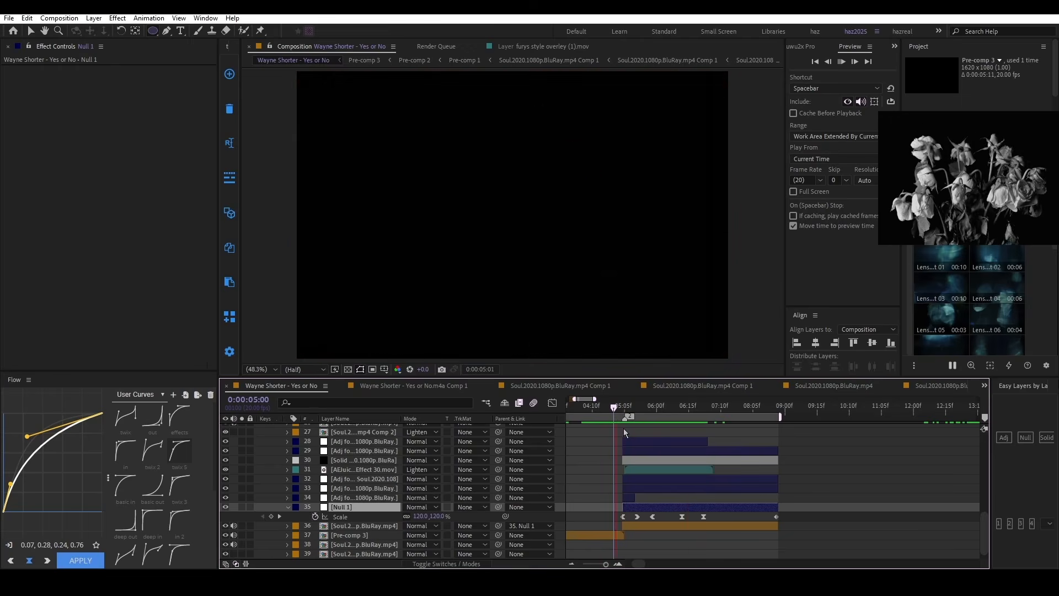
{"action": "key", "text": "space"}
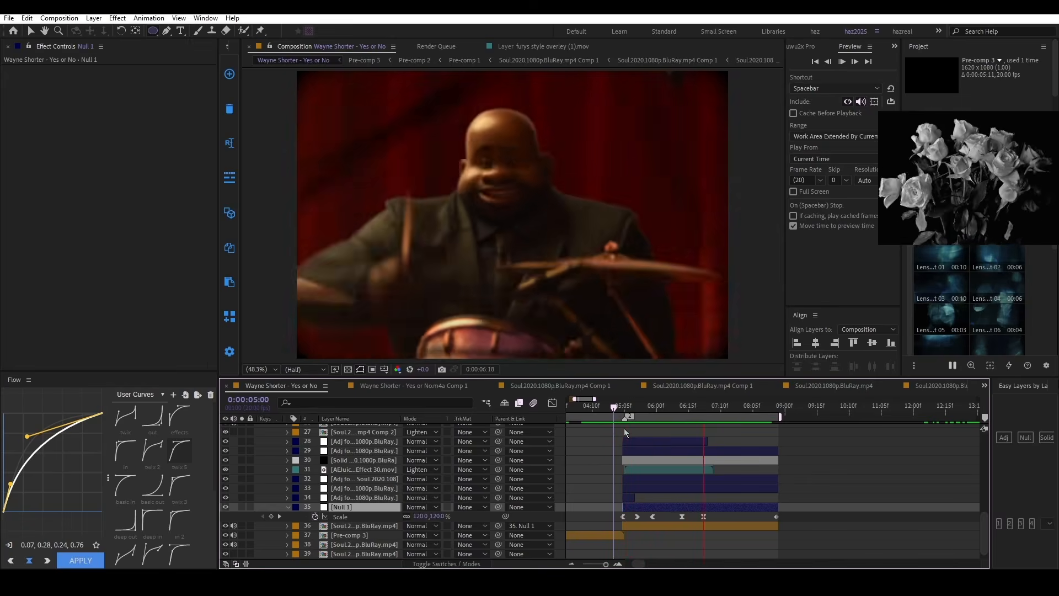
Step: Examine the S_Hotspots and Bokeh effects on adjustment layer 28 between 0:00:05:06 and 0:00:05:16
{"action": "left_click", "coordinate": [623, 409]}
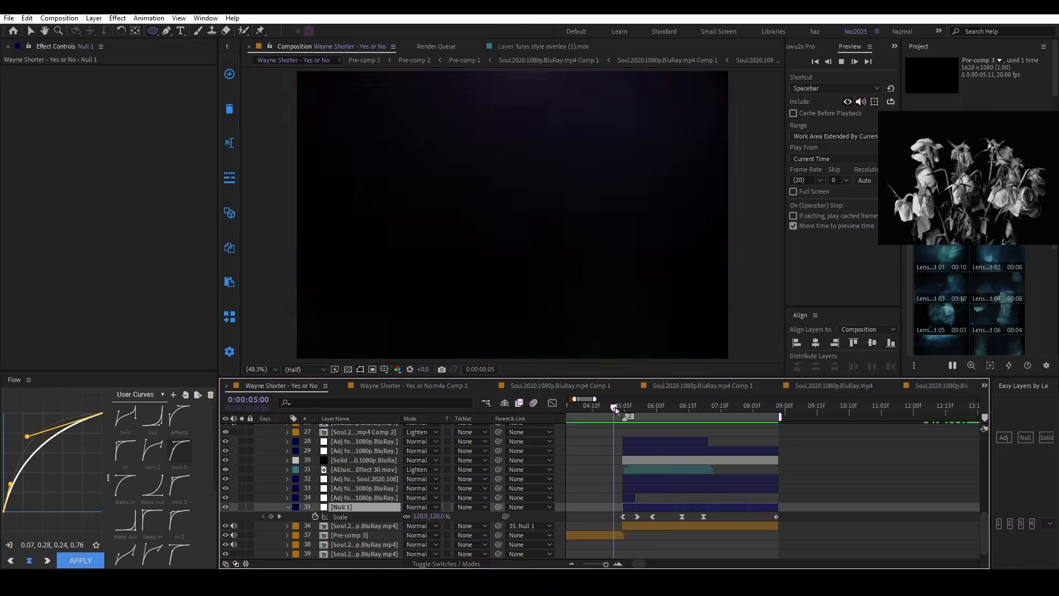
{"action": "left_click_drag", "start_coordinate": [623, 410], "coordinate": [626, 410]}
{"action": "left_click", "coordinate": [634, 439]}
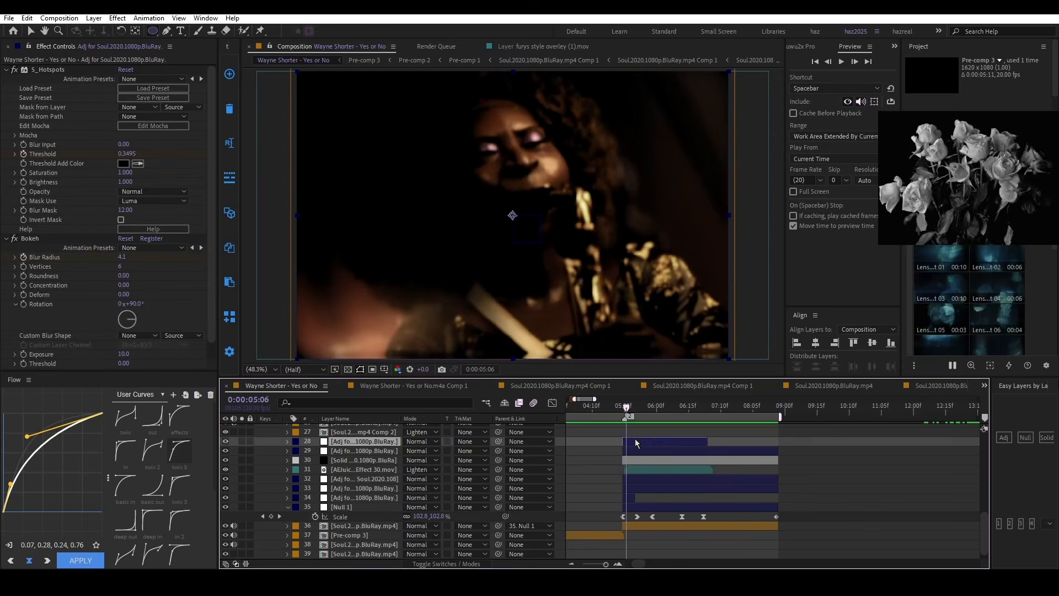
{"action": "left_click", "coordinate": [629, 406]}
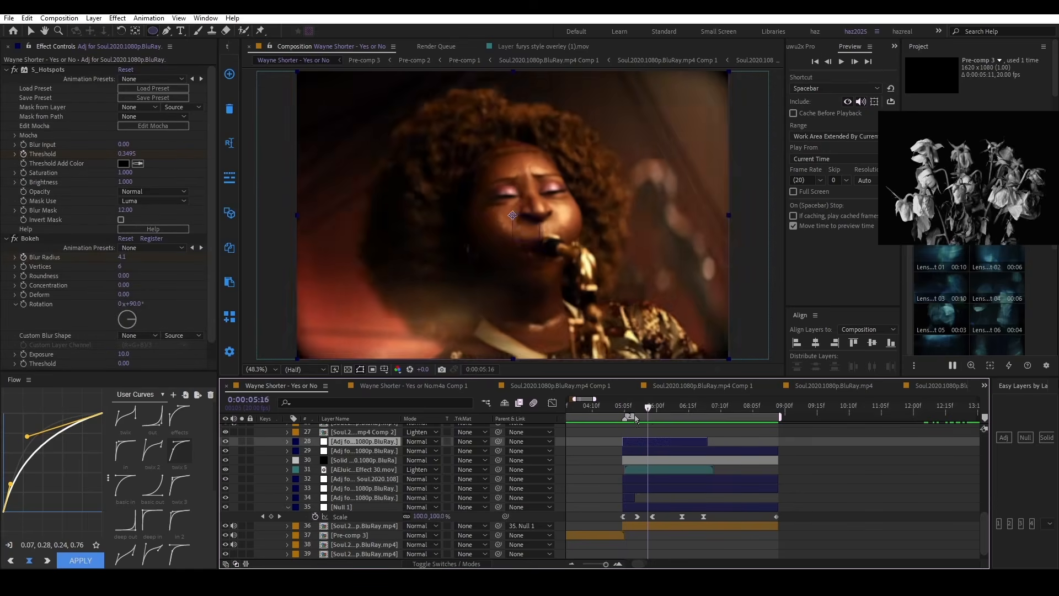
Step: Review the Camera Lens Blur on adjustment layer 29 through 0:00:07:07 and set its Blur Radius to 0
{"action": "left_click", "coordinate": [632, 456]}
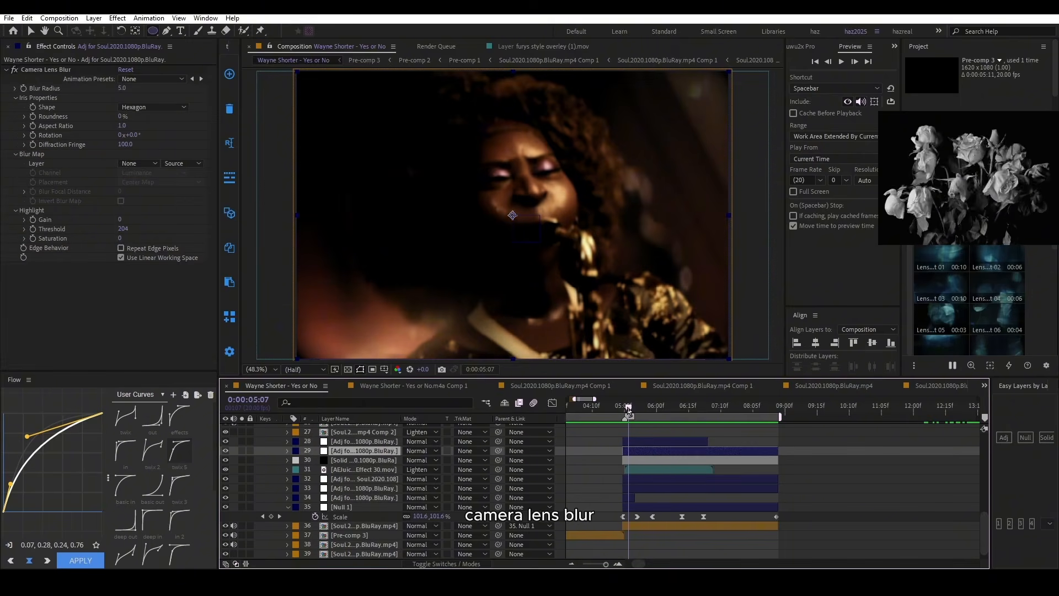
{"action": "left_click_drag", "start_coordinate": [628, 409], "coordinate": [645, 410]}
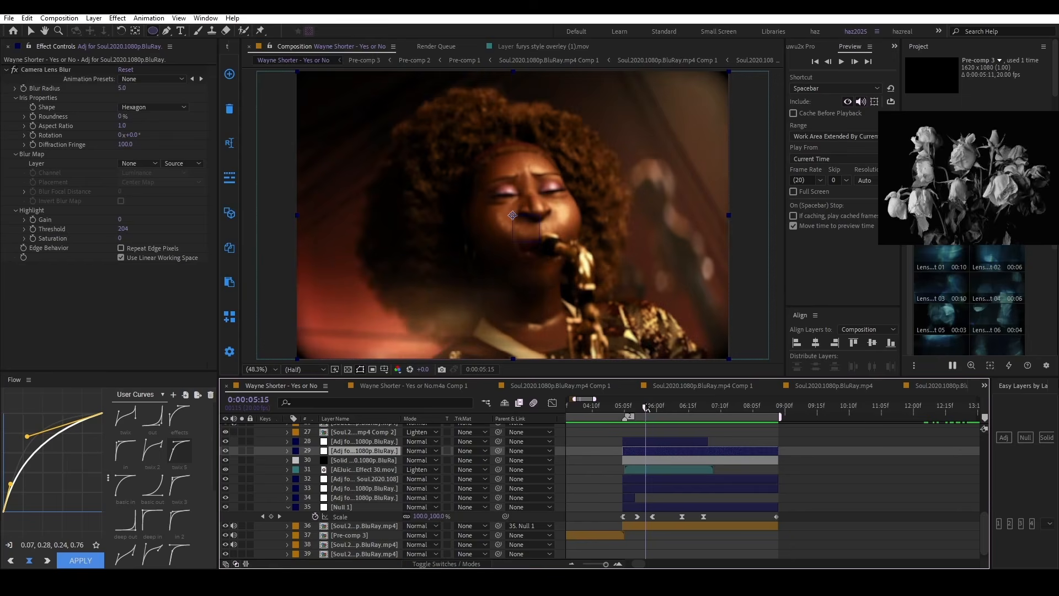
{"action": "left_click_drag", "start_coordinate": [646, 406], "coordinate": [716, 419]}
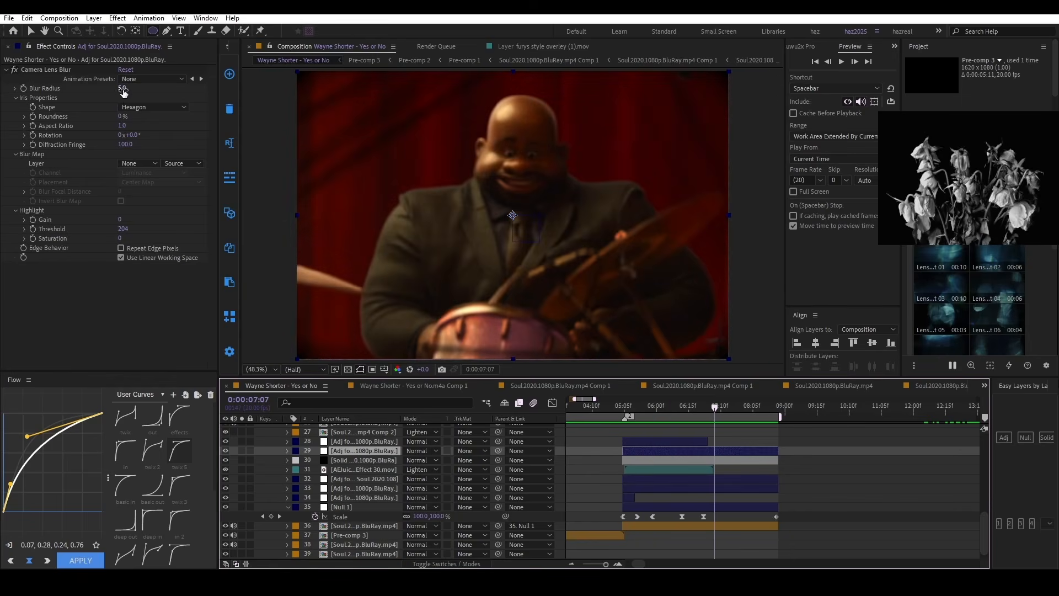
{"action": "left_click_drag", "start_coordinate": [123, 90], "coordinate": [68, 89]}
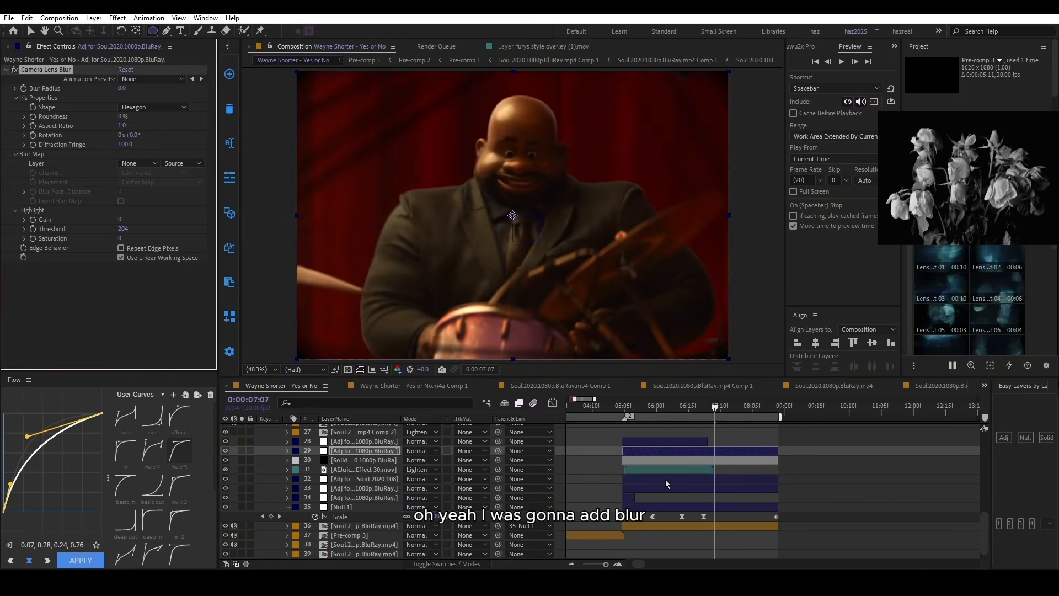
Step: Show the Time Remap keyframes of the Soul clip in layer 36 and check the frame at 0:00:05:18
{"action": "scroll", "coordinate": [637, 478], "scroll_direction": "up", "scroll_amount": 2}
{"action": "left_click", "coordinate": [640, 527]}
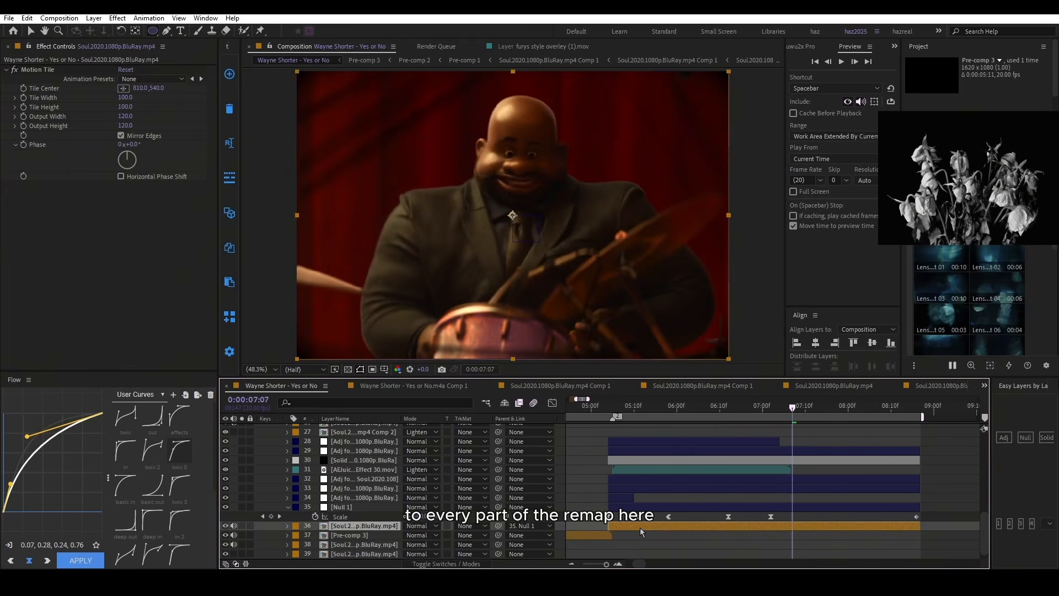
{"action": "key", "text": "u"}
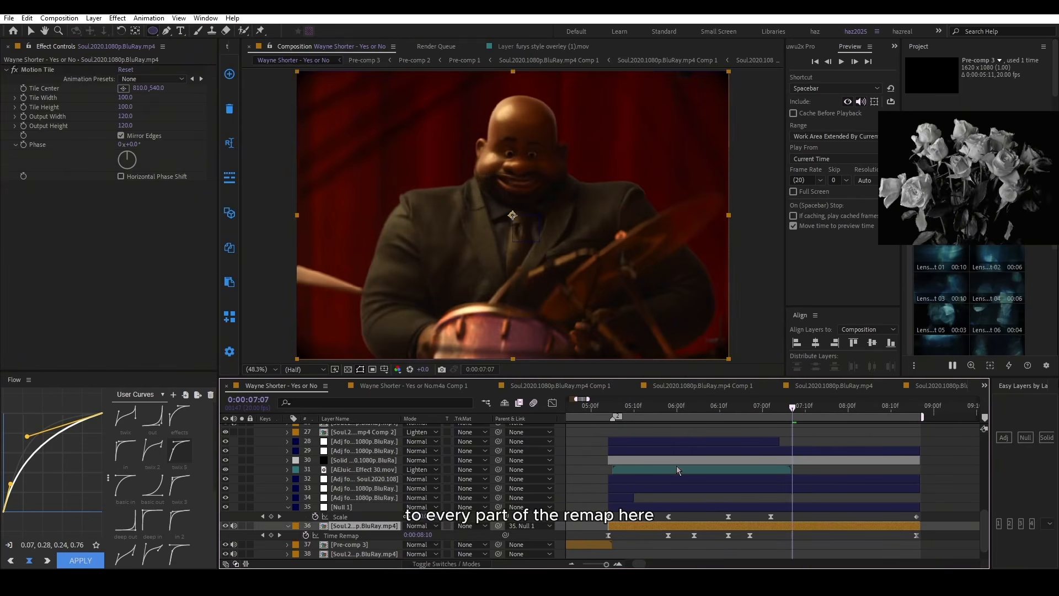
{"action": "left_click", "coordinate": [669, 409]}
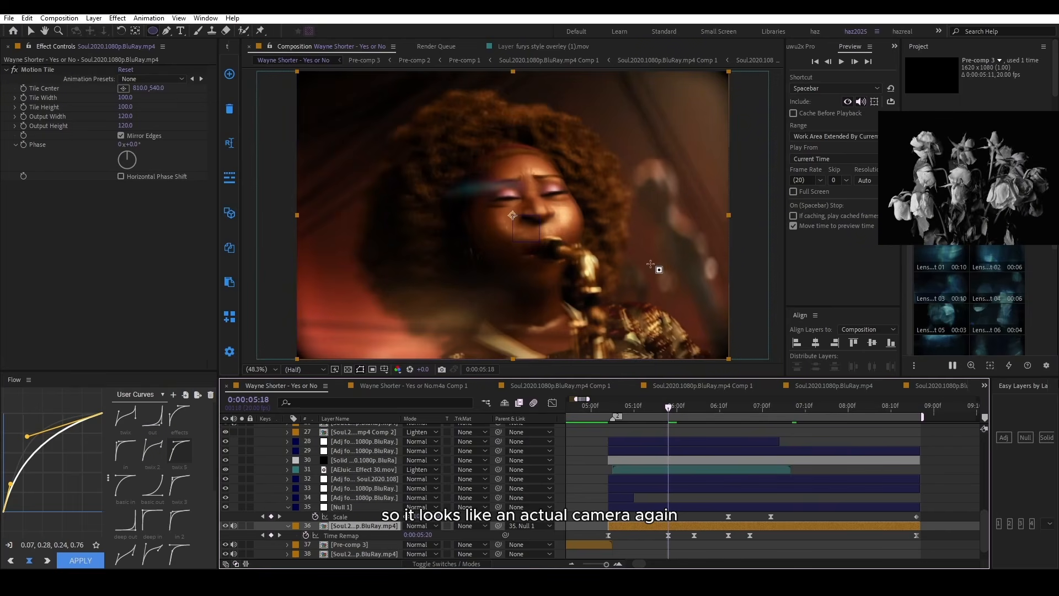
Step: Examine the Tao, Fill and Camera Lens Blur effects on solid layer 30 and show its keyframes at 0:00:06:10
{"action": "left_click", "coordinate": [650, 461]}
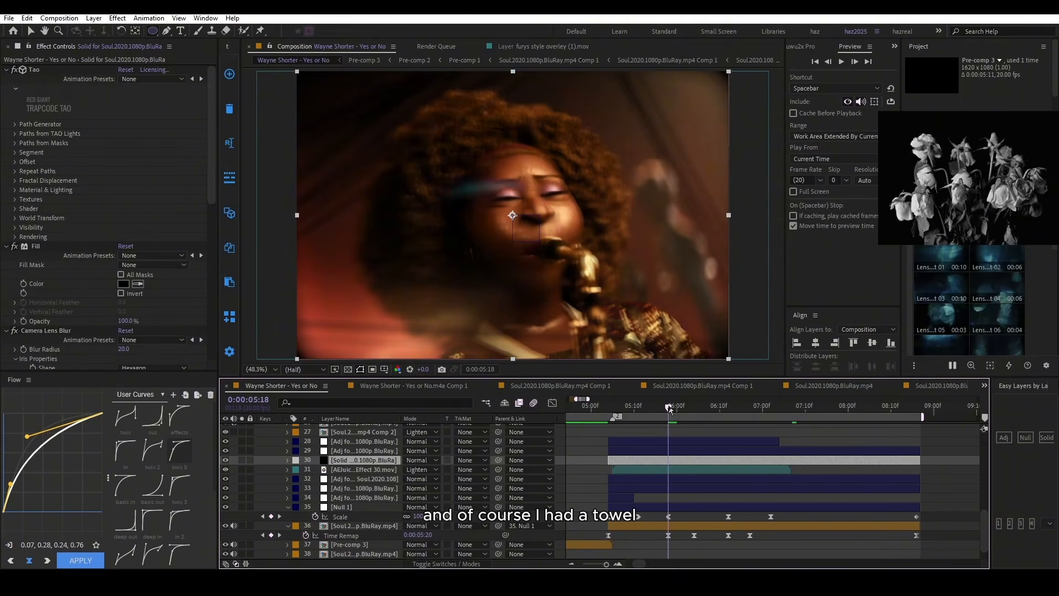
{"action": "left_click_drag", "start_coordinate": [669, 409], "coordinate": [720, 410]}
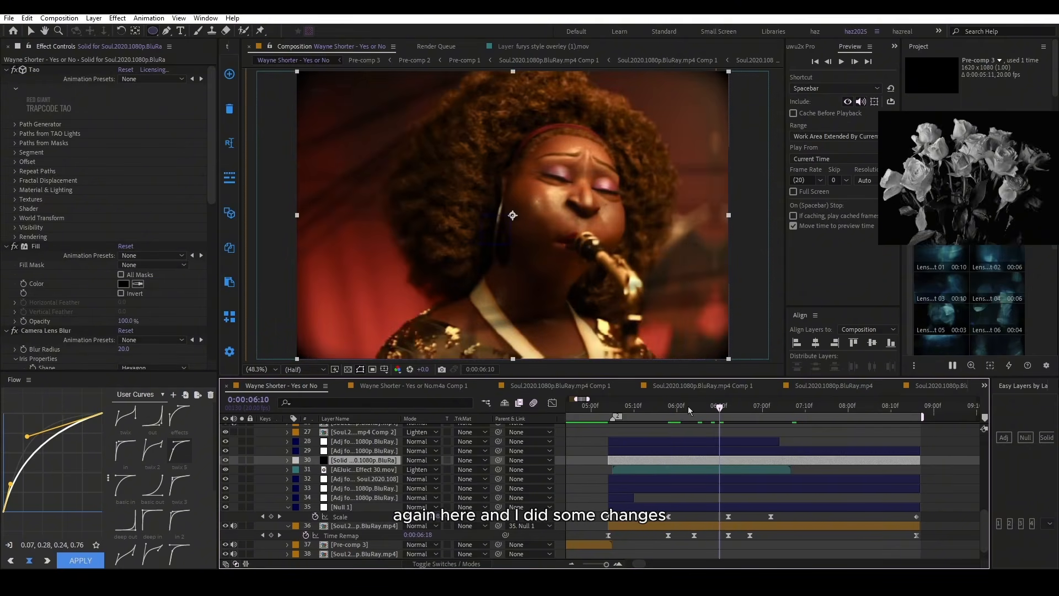
{"action": "key", "text": "u"}
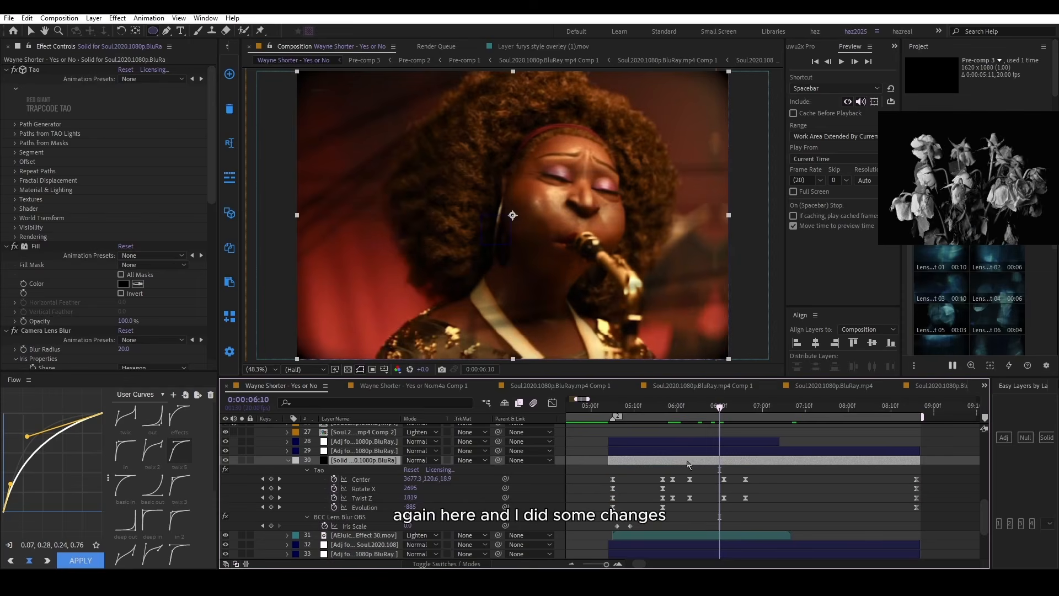
Step: Preview the finished edit in the main composition and check the saxophone shot at 0:00:06:12
{"action": "mouse_move", "coordinate": [681, 409]}
{"action": "left_mouse_down"}
{"action": "mouse_move", "coordinate": [690, 416]}
{"action": "mouse_move", "coordinate": [681, 412]}
{"action": "left_mouse_up"}
{"action": "key", "text": "space"}
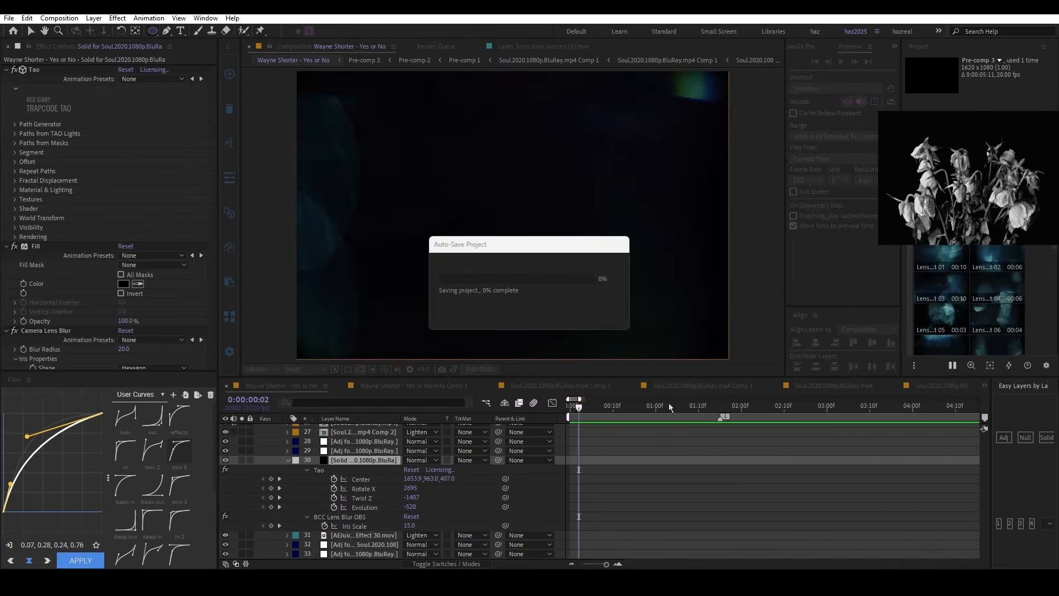
{"action": "scroll", "coordinate": [733, 475], "scroll_direction": "down", "scroll_amount": 2}
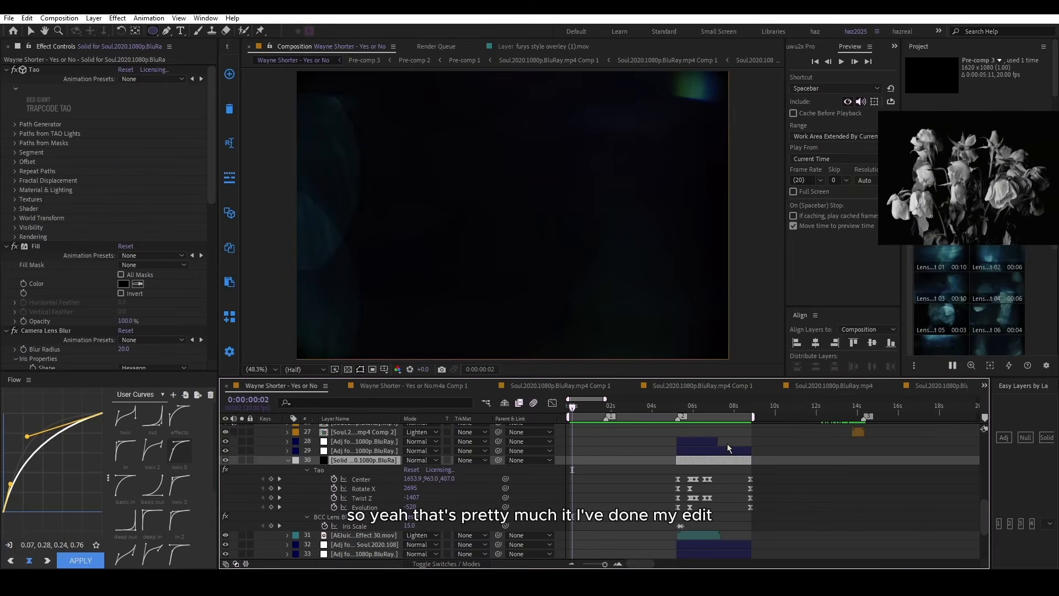
{"action": "left_click", "coordinate": [674, 408]}
{"action": "left_click_drag", "start_coordinate": [671, 407], "coordinate": [705, 435]}
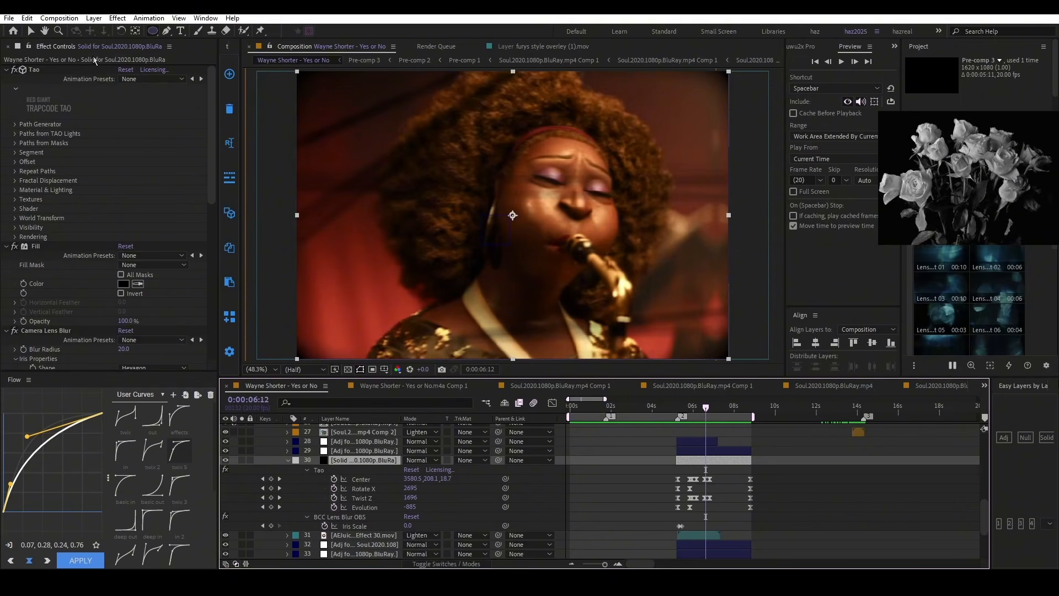
Step: Play the finished edit in the main composition from 0:00:00:00 with all its layers
{"action": "left_click", "coordinate": [321, 60]}
{"action": "scroll", "coordinate": [605, 503], "scroll_direction": "up", "scroll_amount": 6}
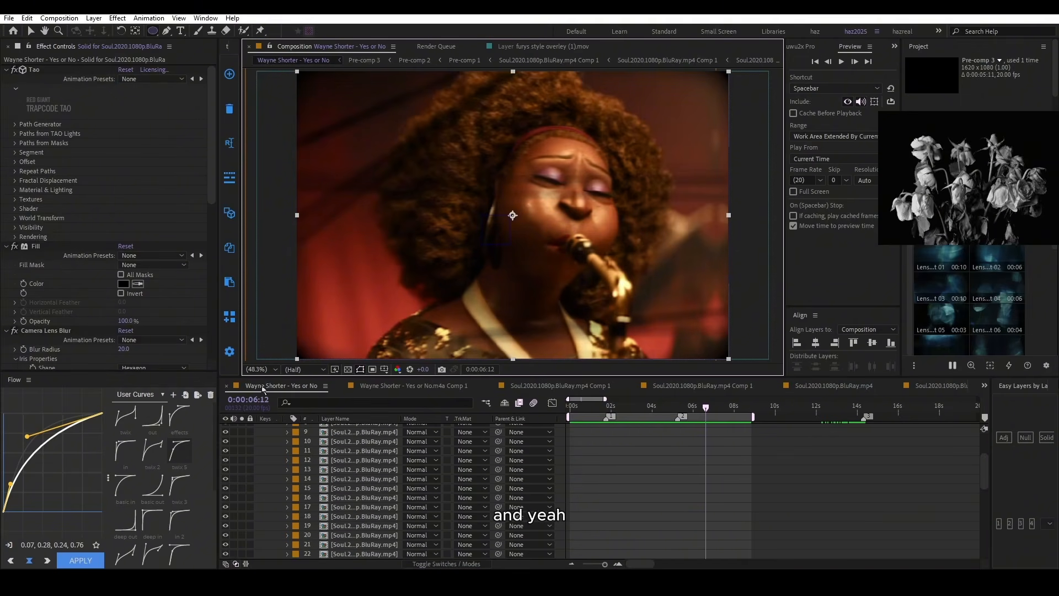
{"action": "scroll", "coordinate": [607, 501], "scroll_direction": "up", "scroll_amount": 3}
{"action": "left_click", "coordinate": [225, 446]}
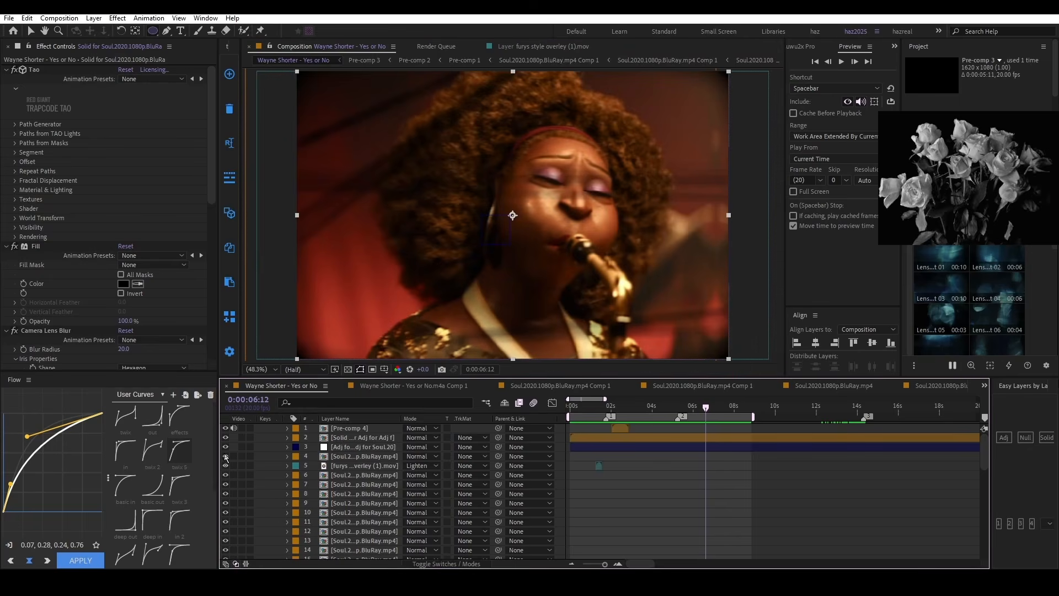
{"action": "left_click", "coordinate": [225, 456]}
{"action": "left_click", "coordinate": [595, 406]}
{"action": "left_click_drag", "start_coordinate": [580, 409], "coordinate": [535, 418]}
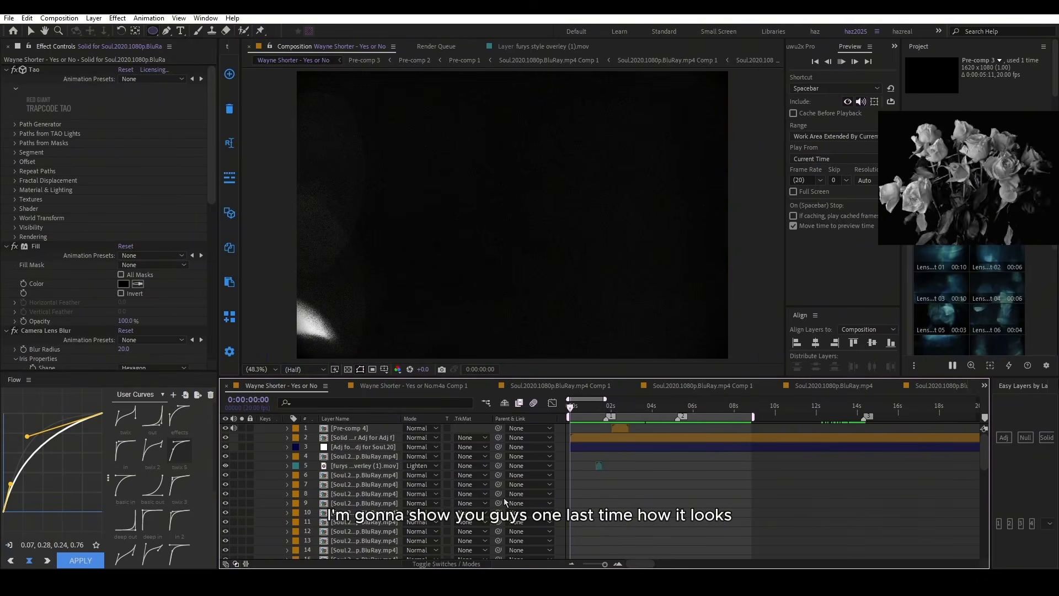
{"action": "key", "text": "space"}
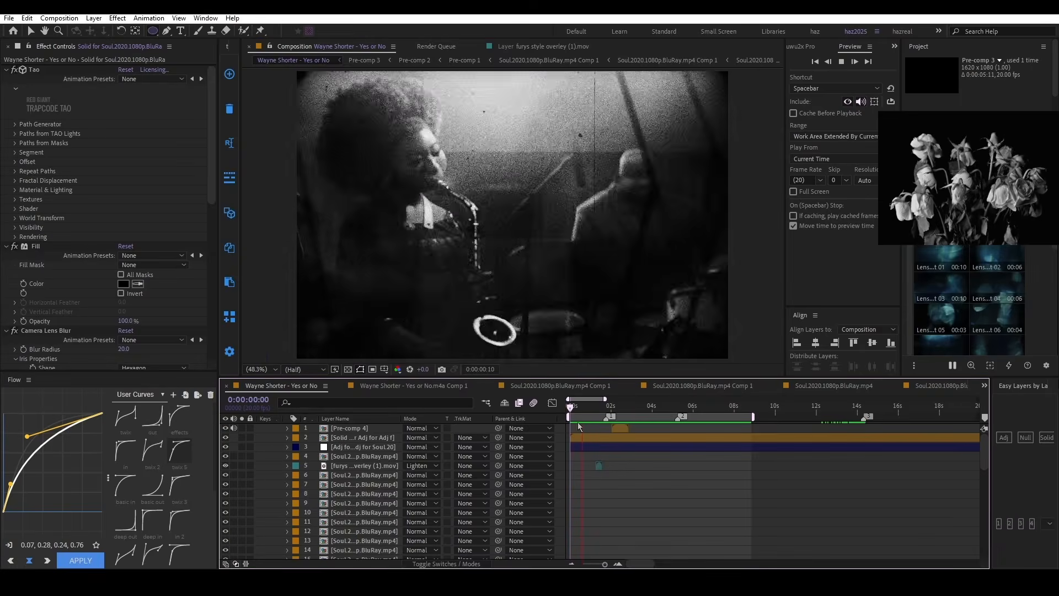
{"action": "key", "text": "space"}
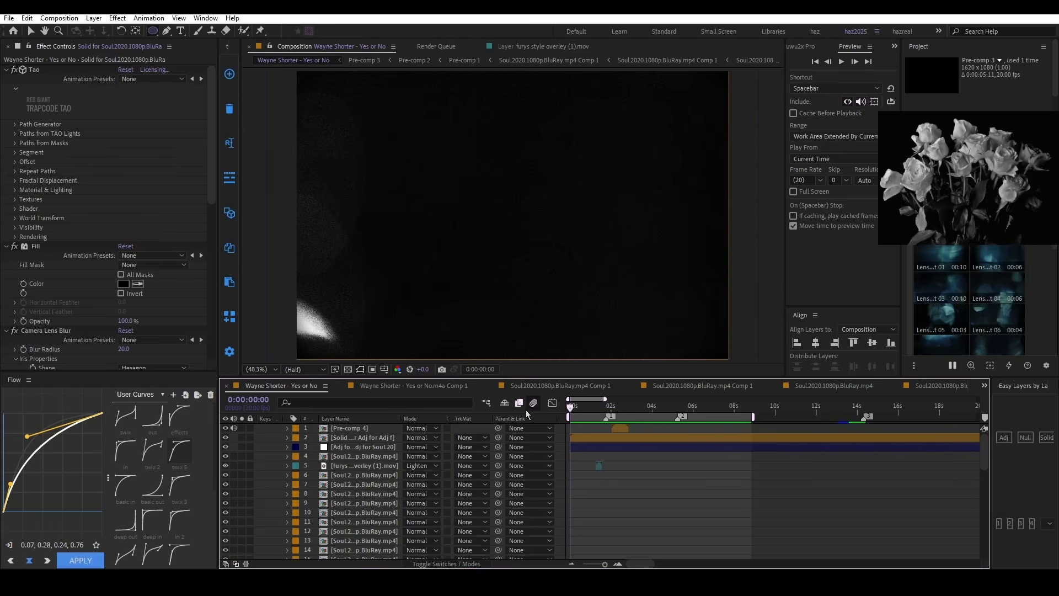
Step: Examine the FilmConvert Nitrate film stock and grain settings and the Curves effect on adjustment layer 3
{"action": "left_click", "coordinate": [574, 448]}
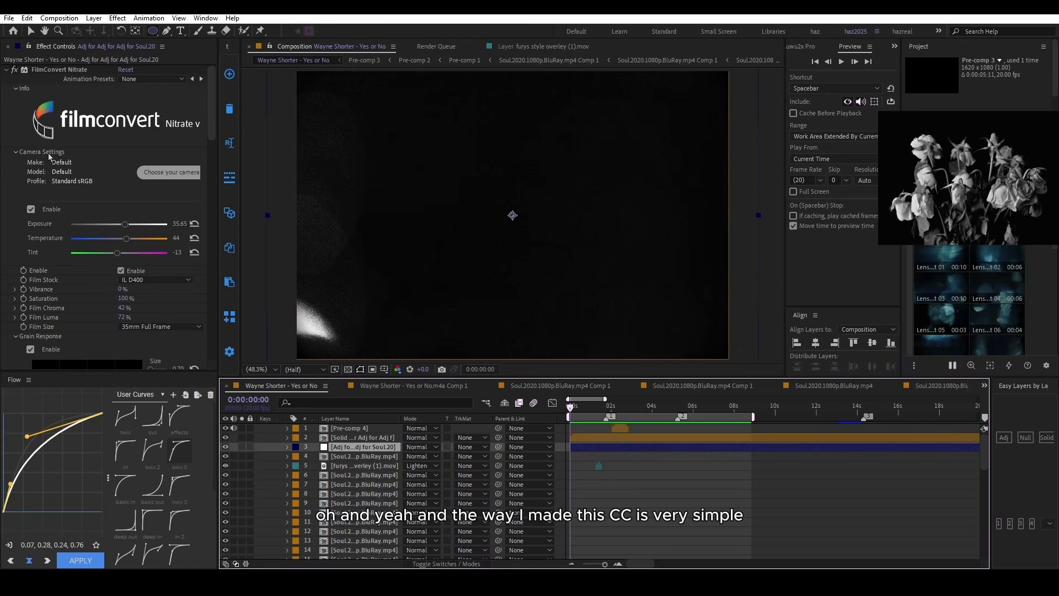
{"action": "scroll", "coordinate": [59, 162], "scroll_direction": "down", "scroll_amount": 15}
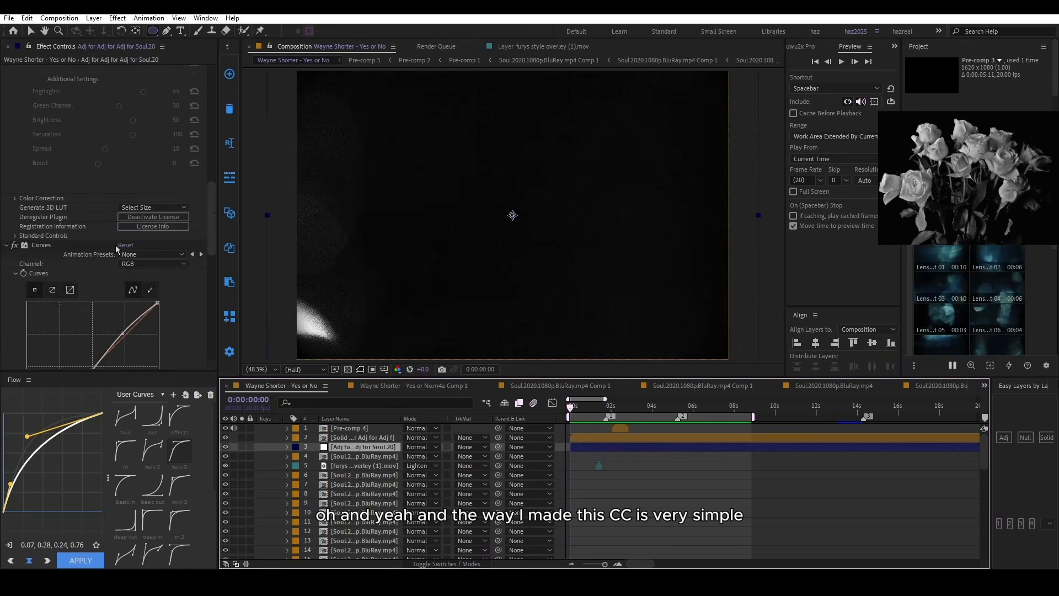
{"action": "scroll", "coordinate": [113, 257], "scroll_direction": "up", "scroll_amount": 10}
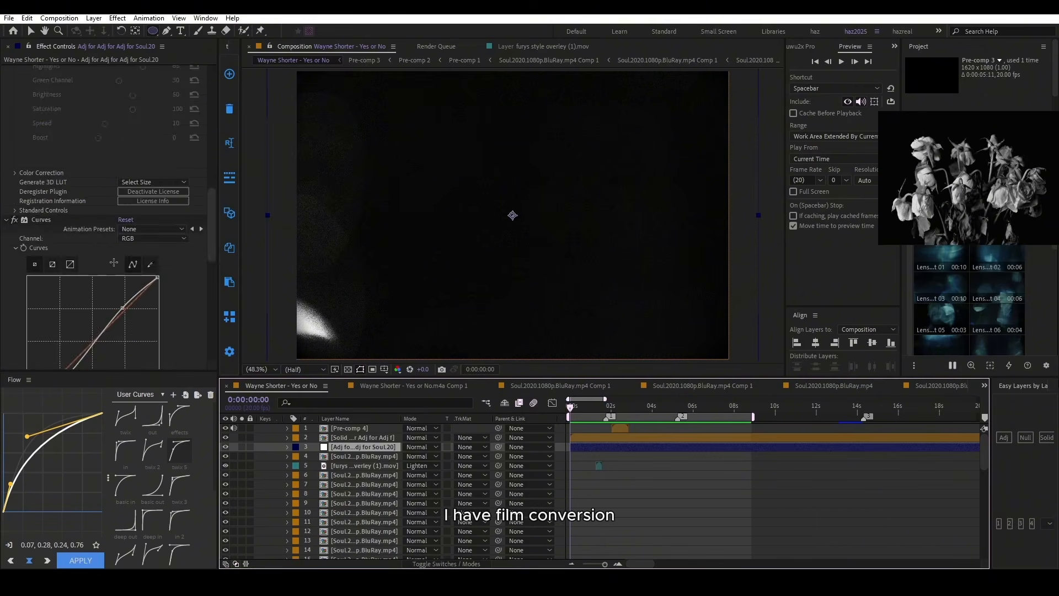
{"action": "scroll", "coordinate": [51, 244], "scroll_direction": "up", "scroll_amount": 4}
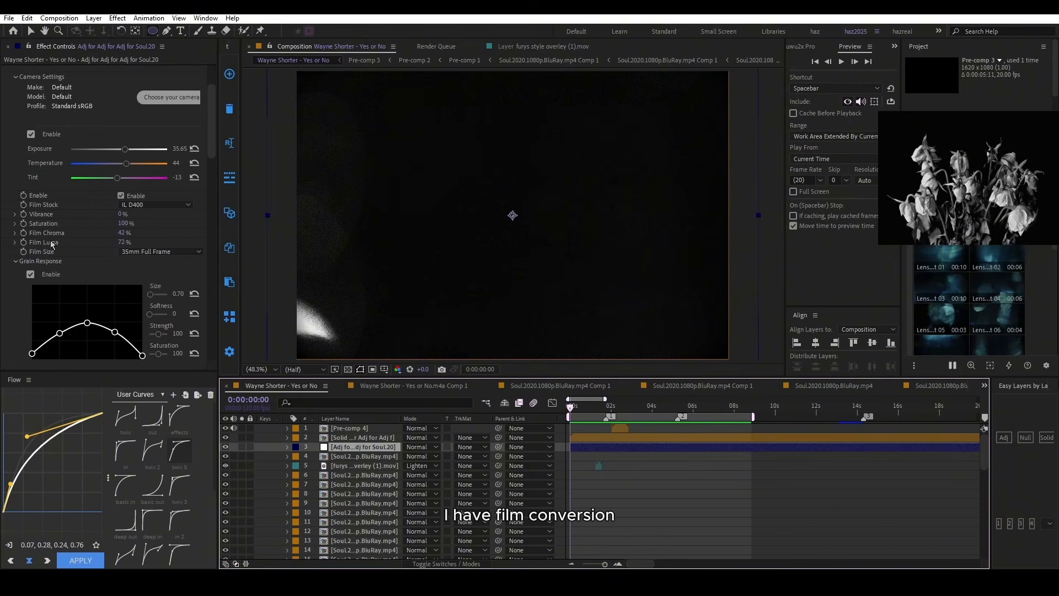
{"action": "left_click", "coordinate": [140, 205]}
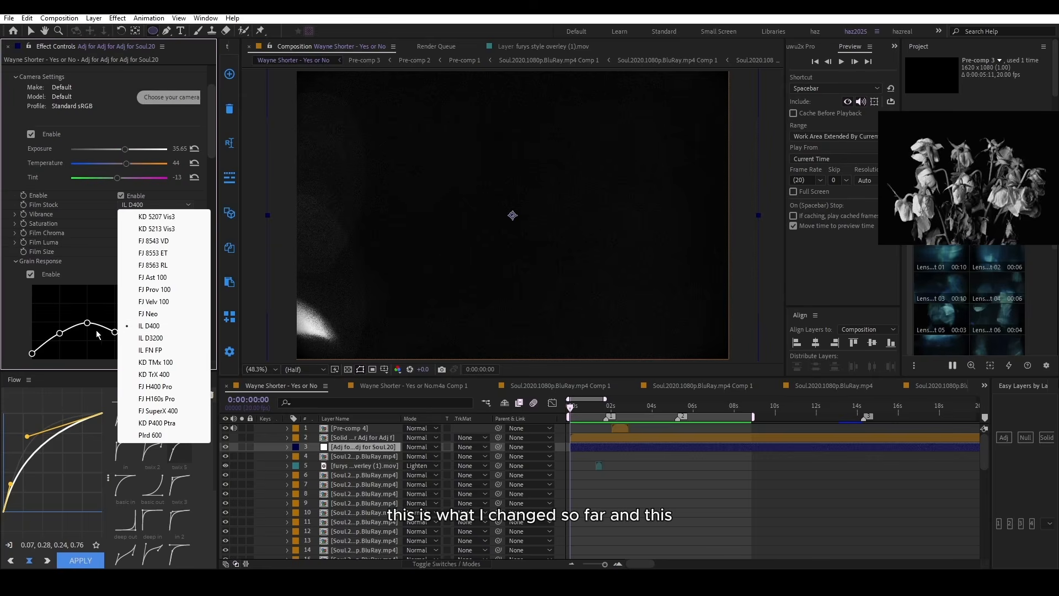
{"action": "left_click", "coordinate": [37, 327]}
{"action": "scroll", "coordinate": [153, 170], "scroll_direction": "down", "scroll_amount": 5}
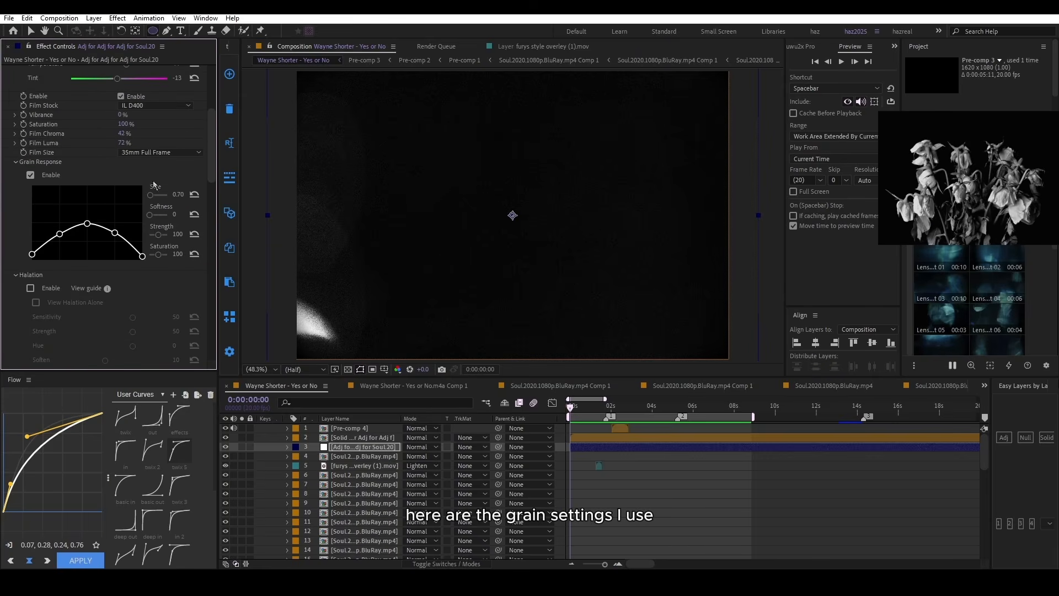
{"action": "scroll", "coordinate": [153, 186], "scroll_direction": "down", "scroll_amount": 15}
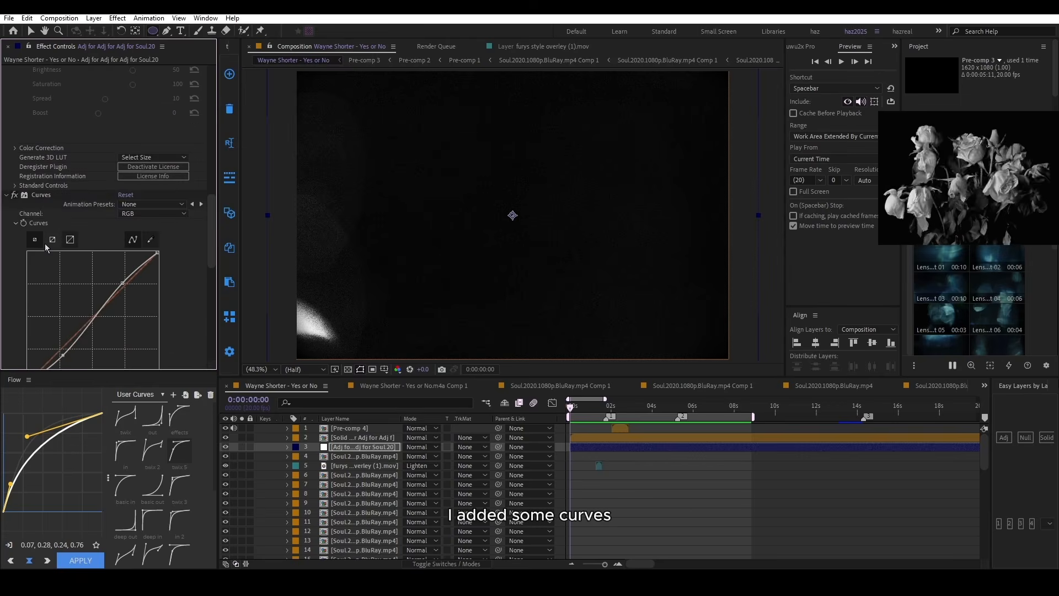
Step: Examine the S_FilmDamage effect on adjustment layer 3 and check its scratches between 0:00:00:19 and 0:00:02:08
{"action": "left_click_drag", "start_coordinate": [581, 408], "coordinate": [592, 411]}
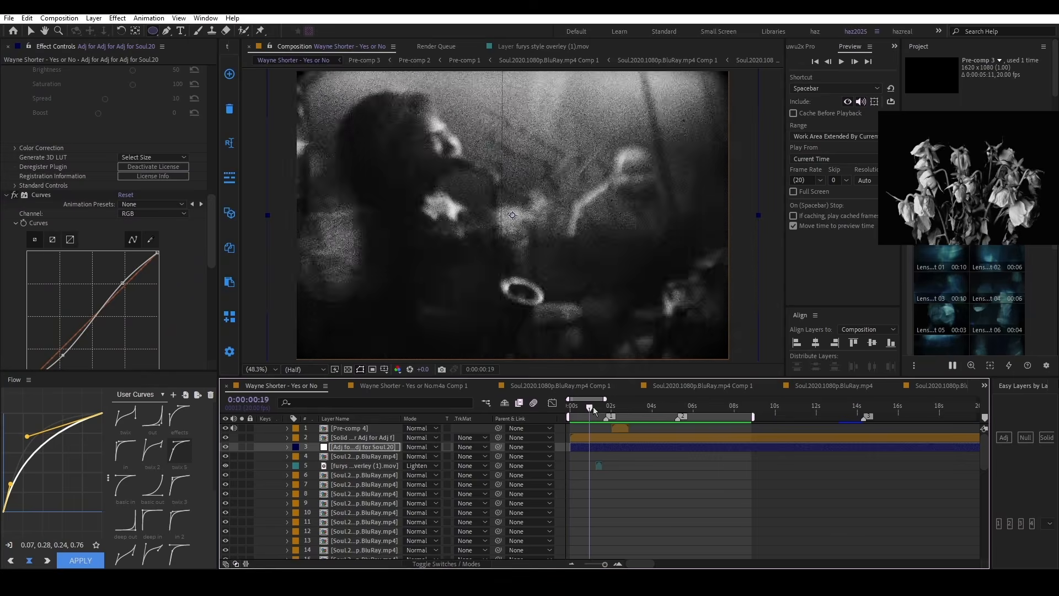
{"action": "scroll", "coordinate": [83, 265], "scroll_direction": "down", "scroll_amount": 8}
{"action": "left_click", "coordinate": [34, 204]}
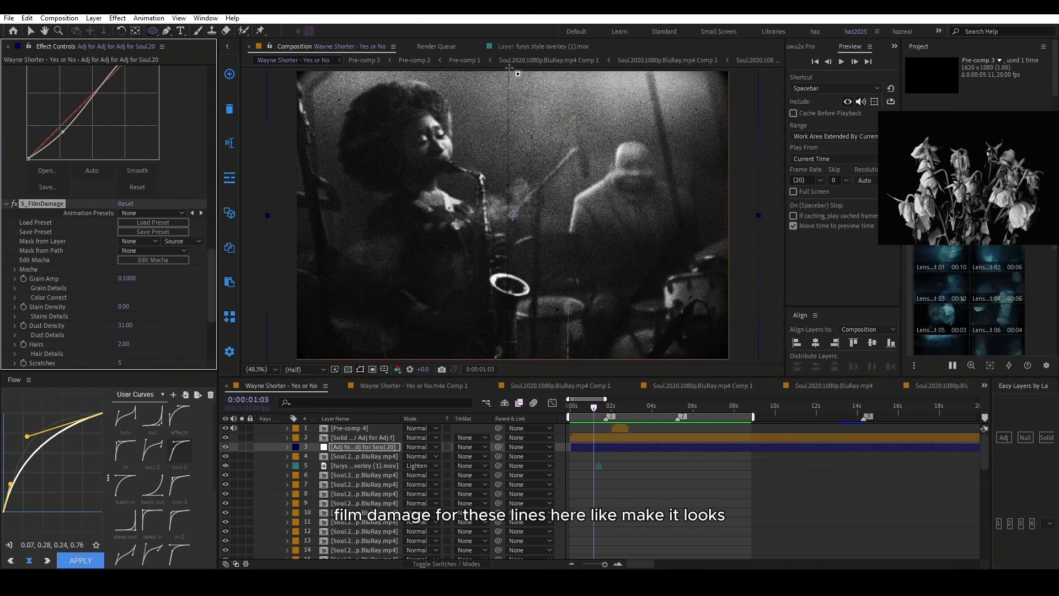
{"action": "left_click_drag", "start_coordinate": [600, 407], "coordinate": [618, 417]}
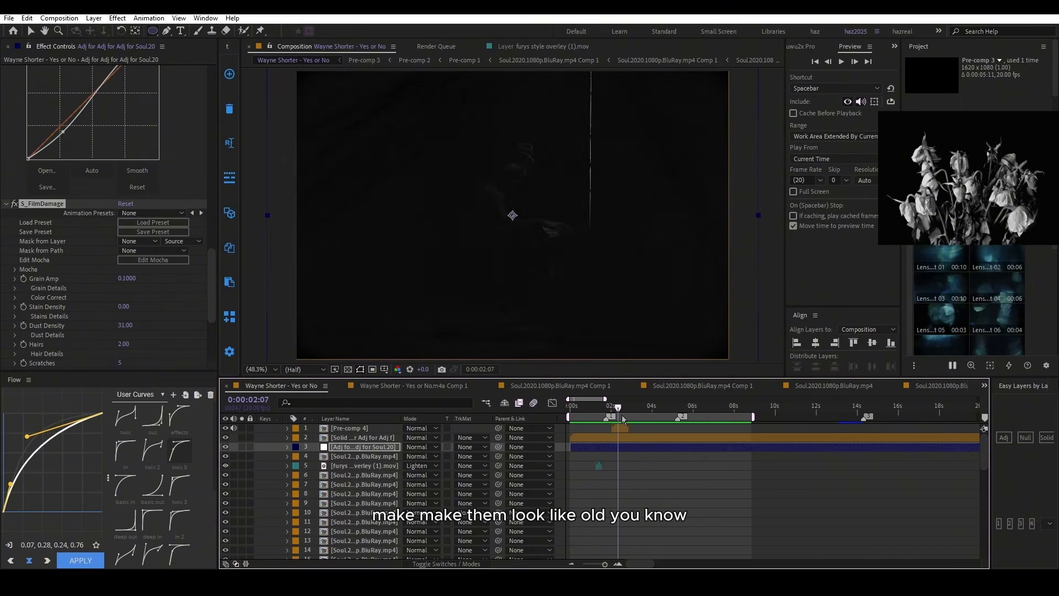
{"action": "left_click", "coordinate": [12, 203]}
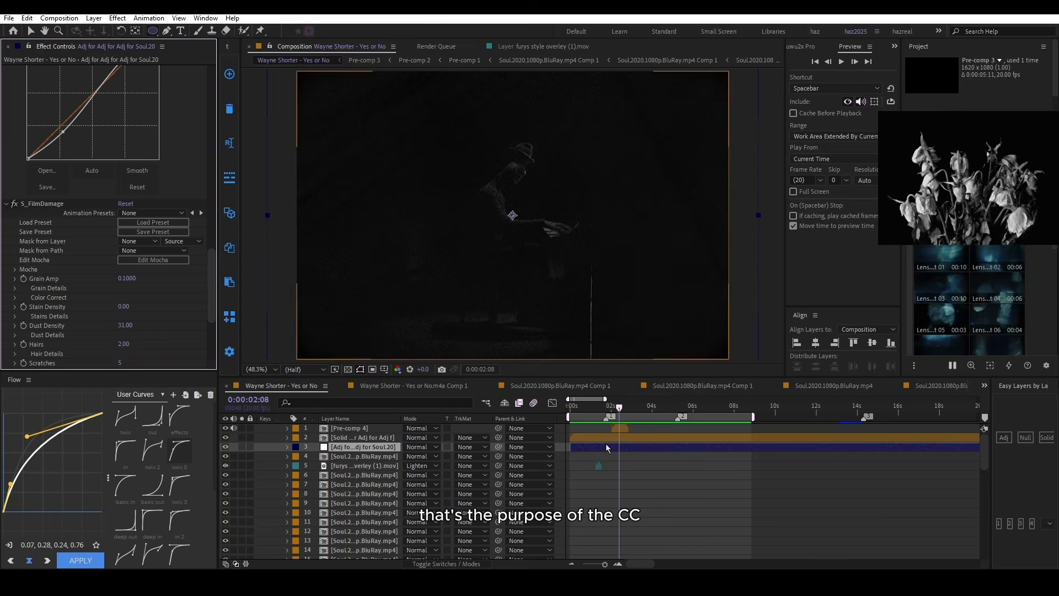
Step: Replay the edit from the first frame to check the aged film look
{"action": "left_click", "coordinate": [571, 412]}
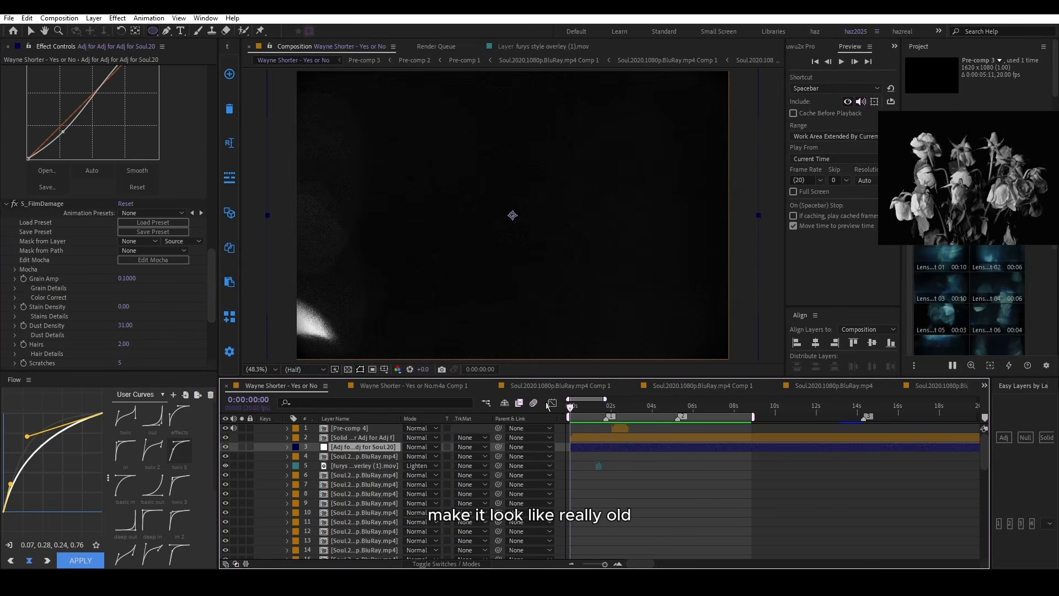
{"action": "key", "text": "space"}
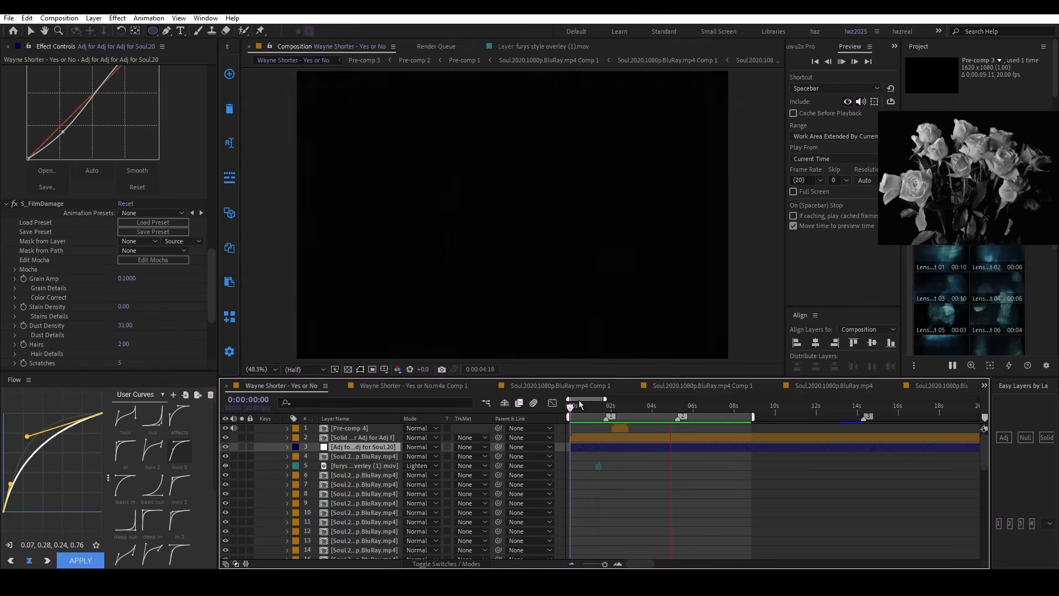
{"action": "key", "text": "space"}
{"action": "left_click_drag", "start_coordinate": [600, 409], "coordinate": [570, 407]}
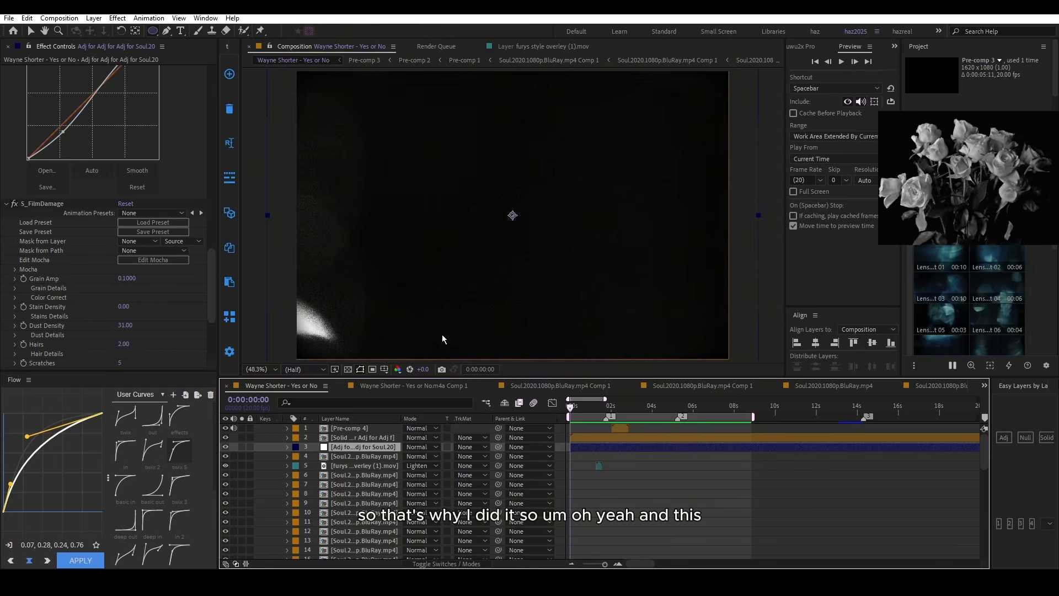
{"action": "key", "text": "space"}
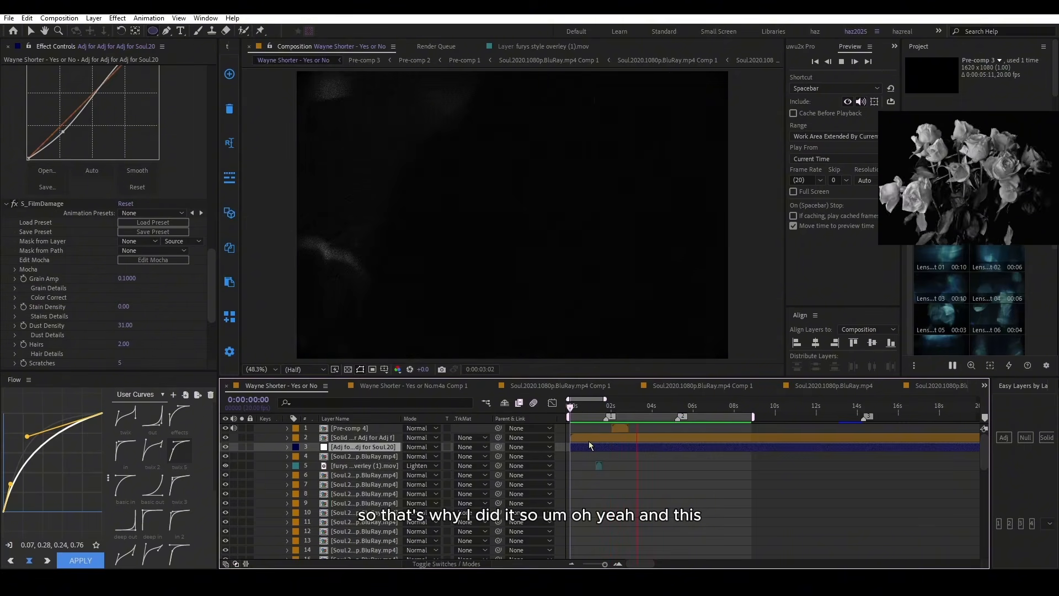
Step: Inspect the uni.Unmult and Invert effects on border layer 2 and check its corners at 0:00:00:17
{"action": "left_click", "coordinate": [587, 438]}
{"action": "left_click", "coordinate": [589, 406]}
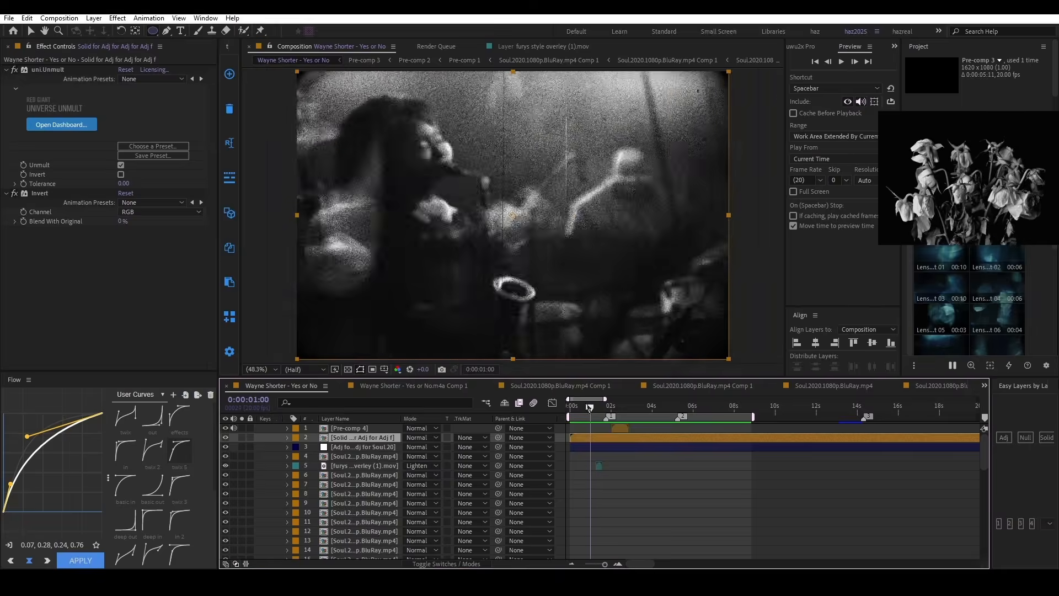
{"action": "left_click_drag", "start_coordinate": [588, 407], "coordinate": [587, 407]}
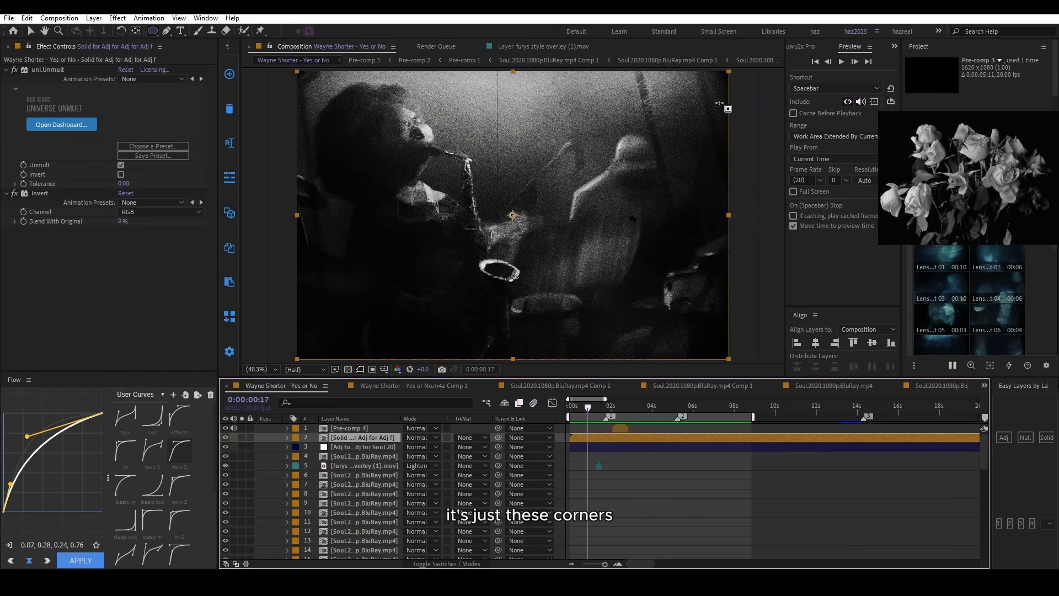
{"action": "key", "text": "v"}
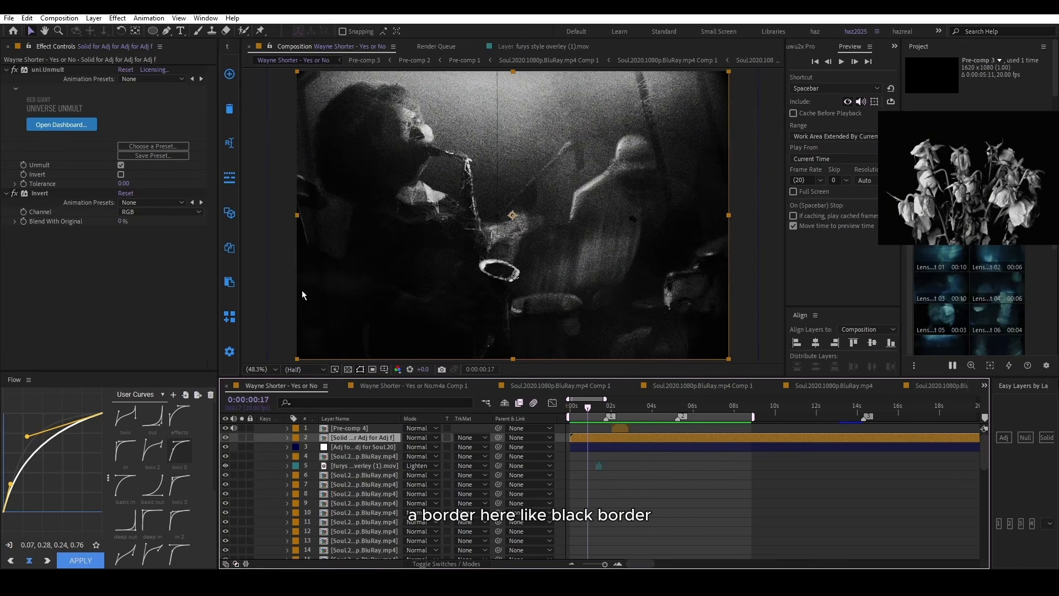
Step: Toggle the visibility of layer 2 repeatedly to compare the frame with and without the black border
{"action": "left_click", "coordinate": [226, 437]}
{"action": "left_click", "coordinate": [226, 438]}
{"action": "left_click", "coordinate": [226, 438]}
{"action": "left_click", "coordinate": [226, 438]}
{"action": "left_click", "coordinate": [226, 437]}
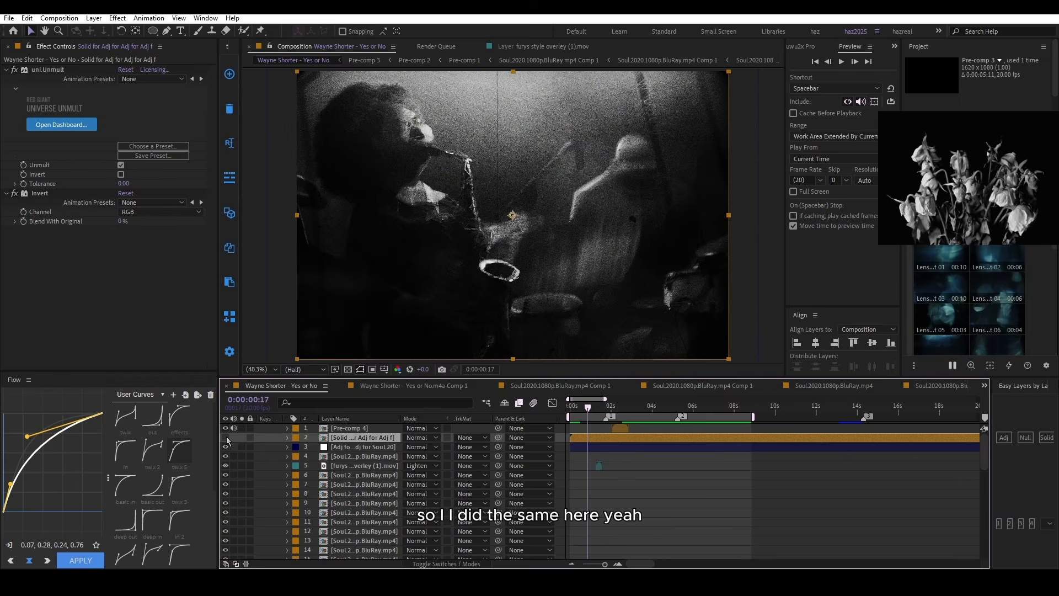
{"action": "left_click", "coordinate": [226, 438]}
Step: Open the nested border composition of layer 2 and inspect its lower solid at 0:00:01:04
{"action": "left_click", "coordinate": [568, 439]}
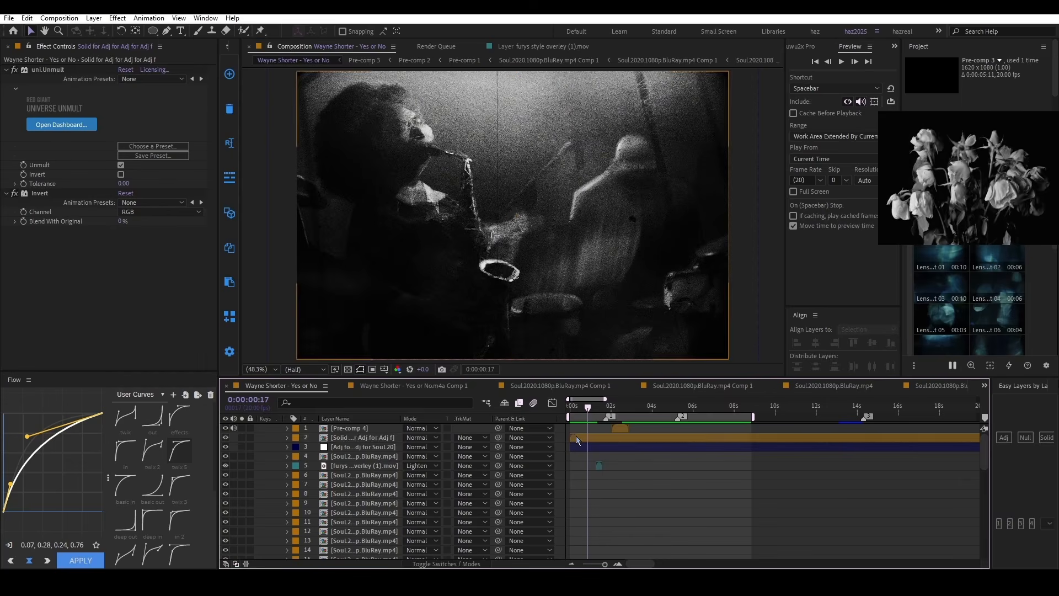
{"action": "double_click", "coordinate": [578, 440]}
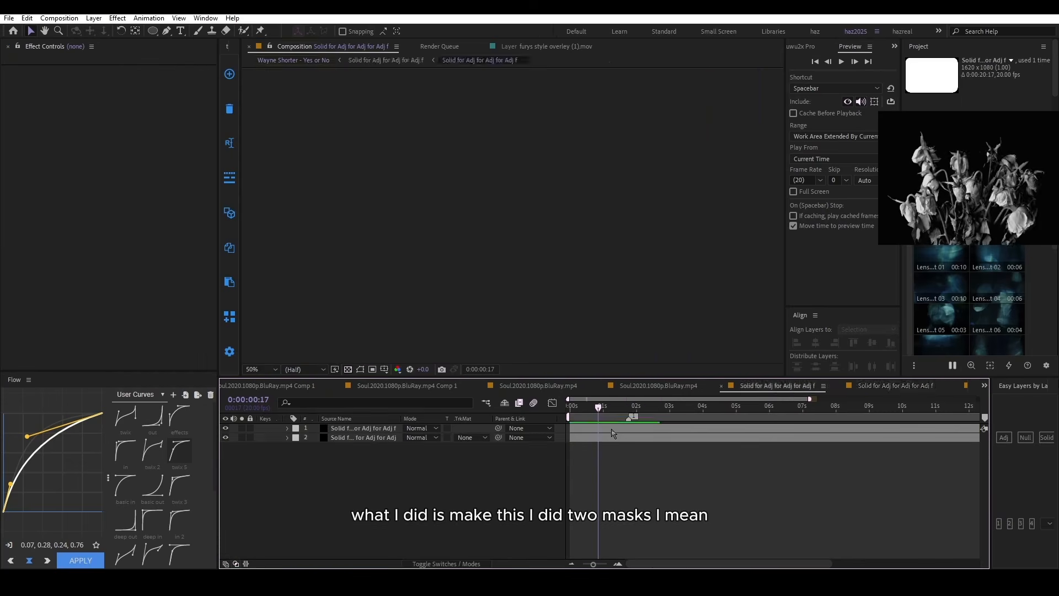
{"action": "left_click_drag", "start_coordinate": [599, 406], "coordinate": [606, 407]}
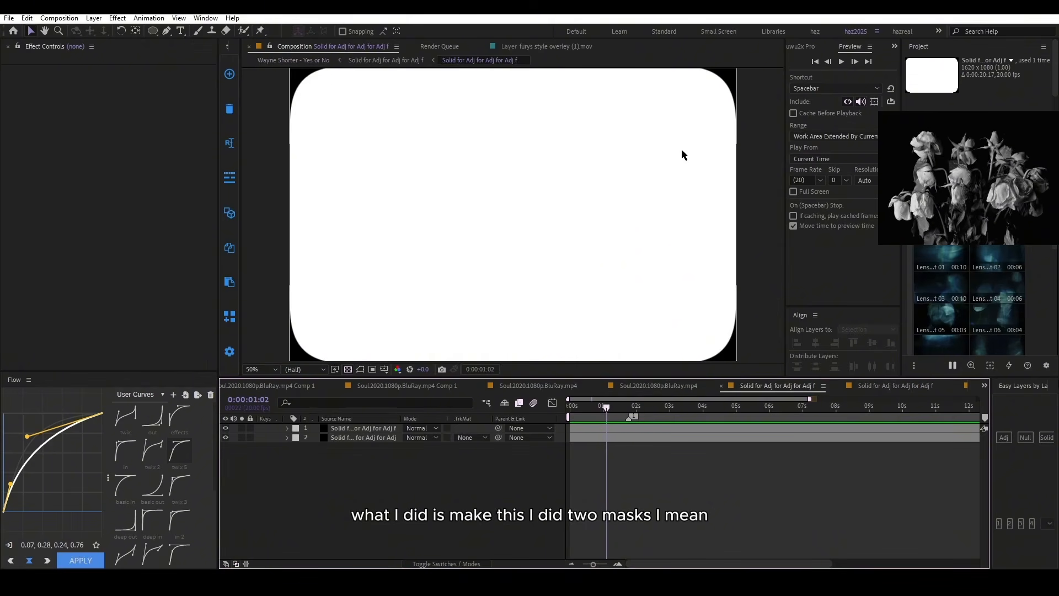
{"action": "left_click", "coordinate": [575, 438]}
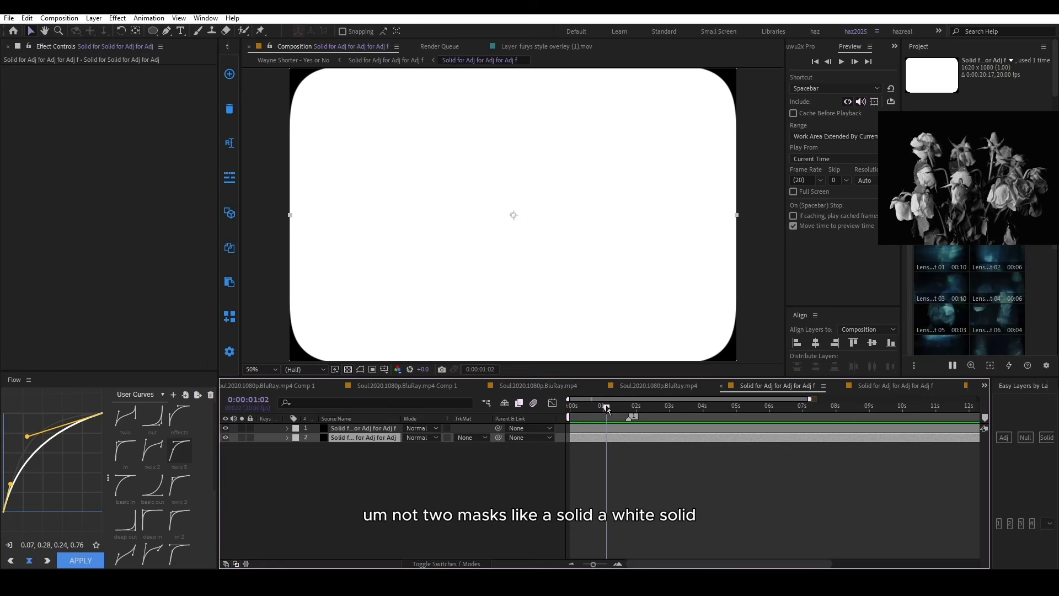
{"action": "left_click_drag", "start_coordinate": [606, 407], "coordinate": [610, 408]}
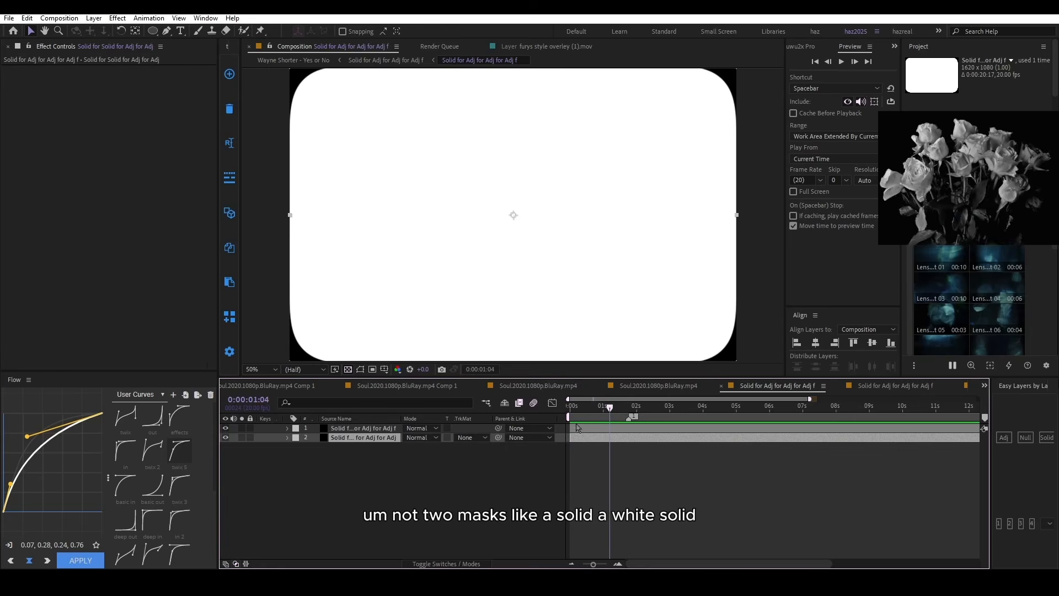
Step: Compare the two solids and examine the Roughen Edges and Fill effects on the white solid in layer 1
{"action": "left_click", "coordinate": [578, 427]}
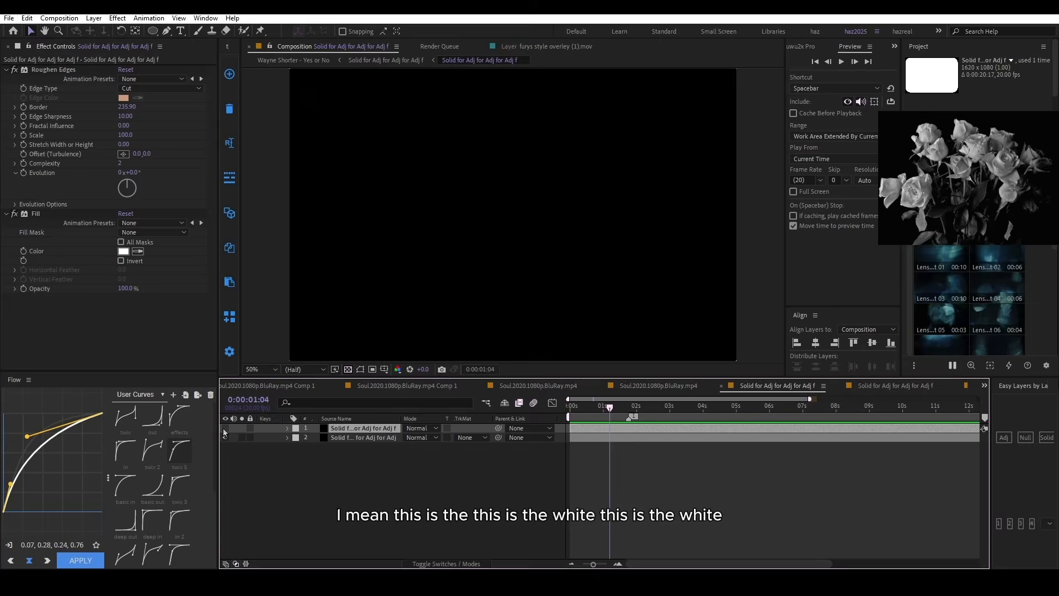
{"action": "left_click", "coordinate": [587, 443]}
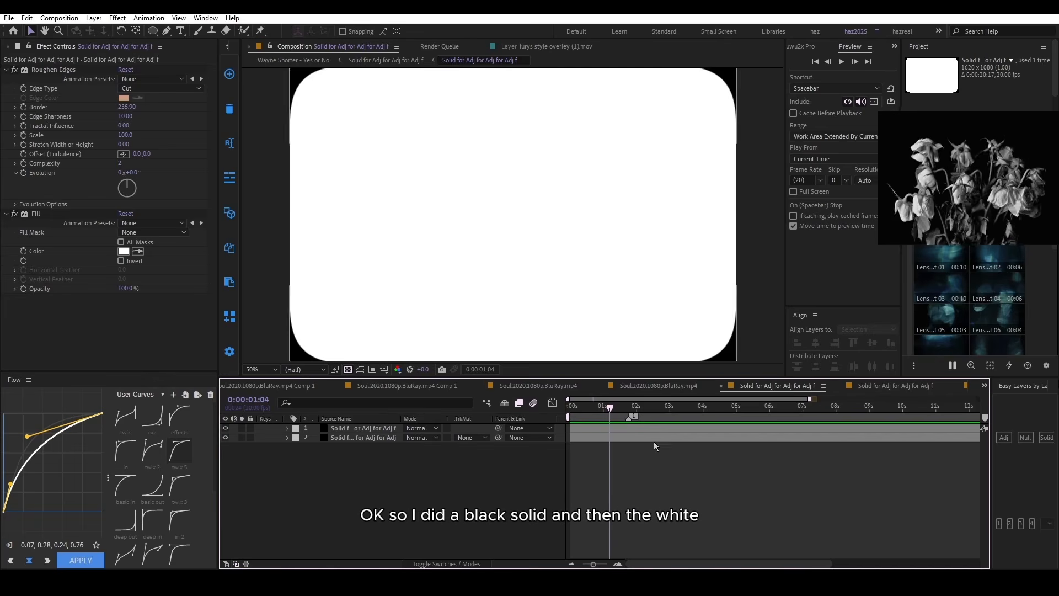
{"action": "left_click", "coordinate": [629, 440]}
{"action": "left_click", "coordinate": [589, 426]}
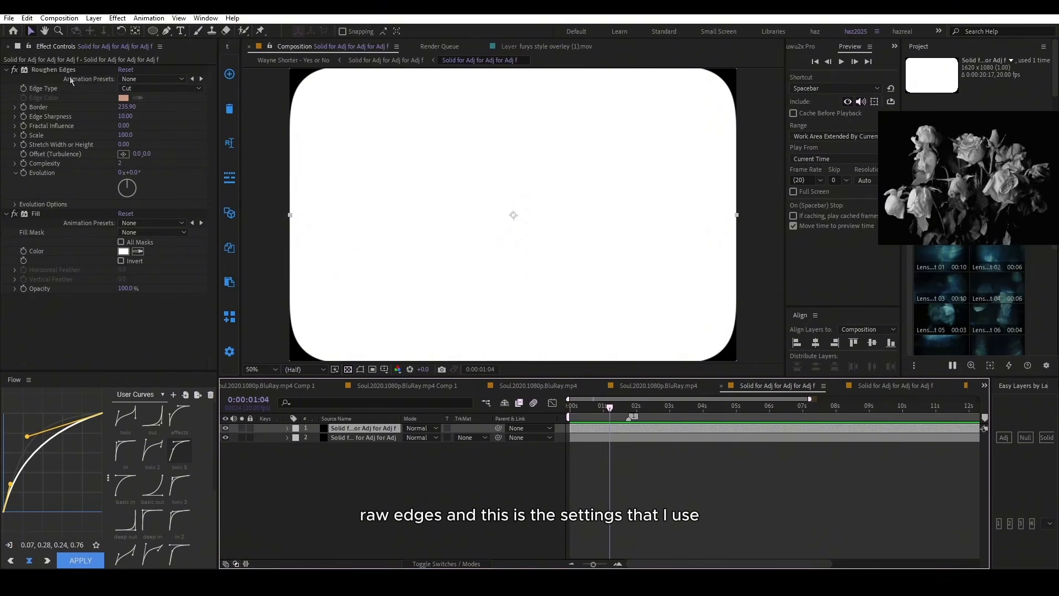
{"action": "left_click", "coordinate": [36, 215]}
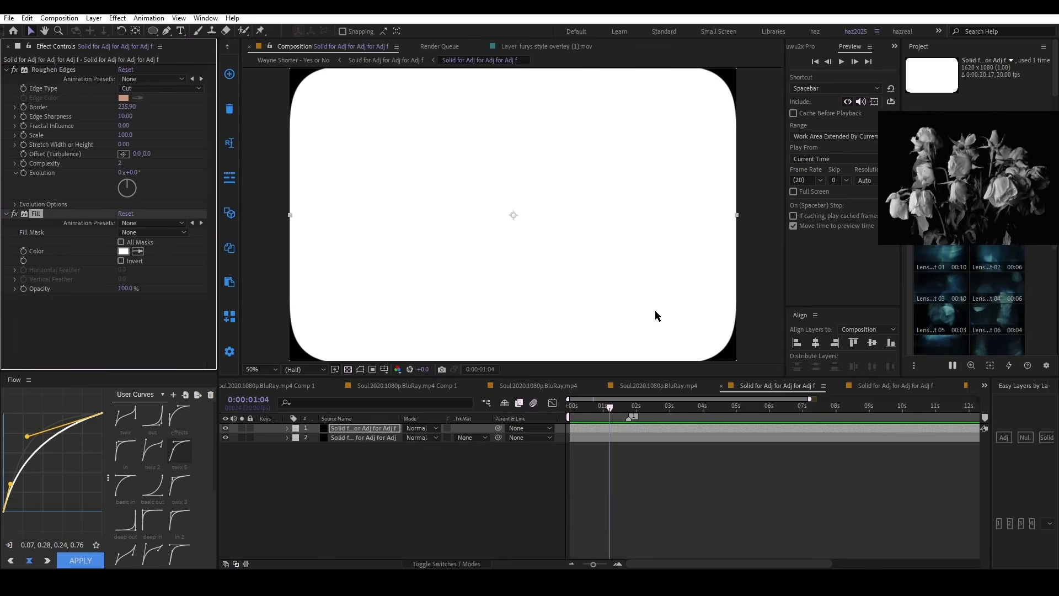
Step: Add a new solid with the colour ffffff above the existing solids in the nested border composition
{"action": "right_click", "coordinate": [541, 478]}
{"action": "mouse_move", "coordinate": [573, 353]}
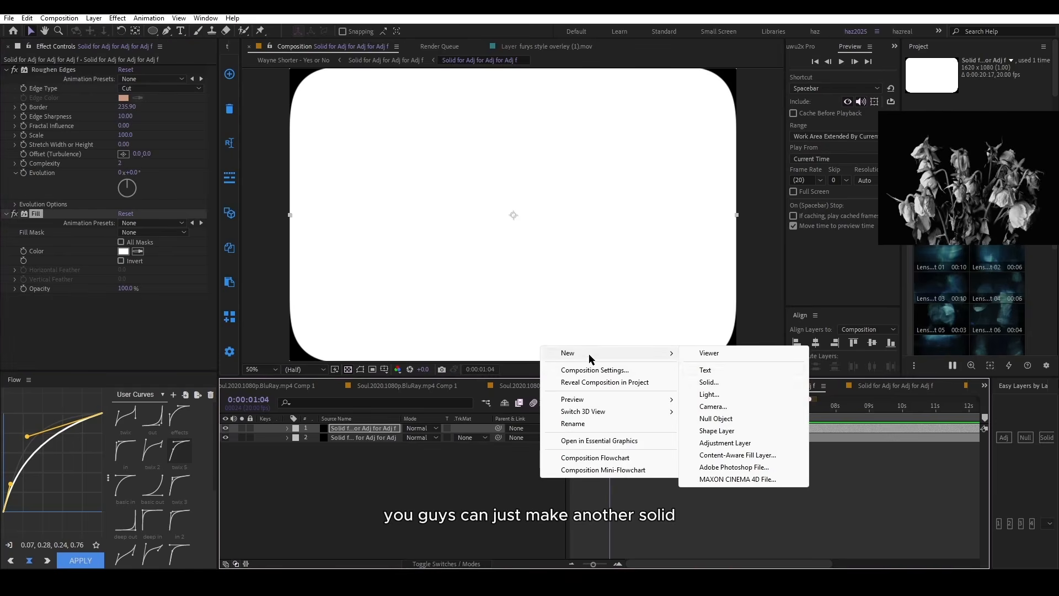
{"action": "left_click", "coordinate": [708, 382]}
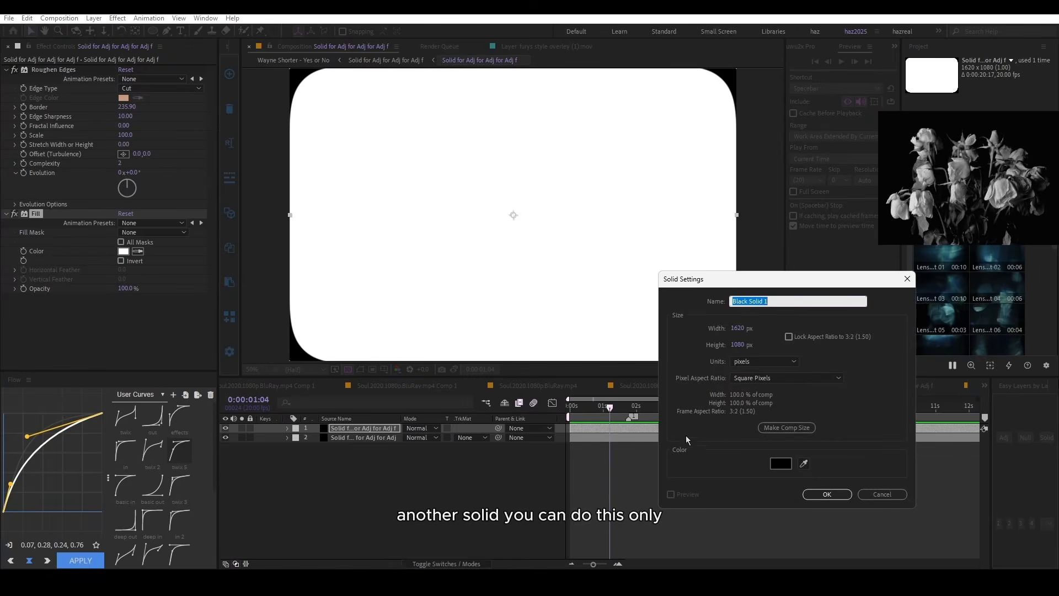
{"action": "left_click", "coordinate": [780, 463]}
{"action": "type", "text": "ffffff"}
{"action": "left_click", "coordinate": [400, 230]}
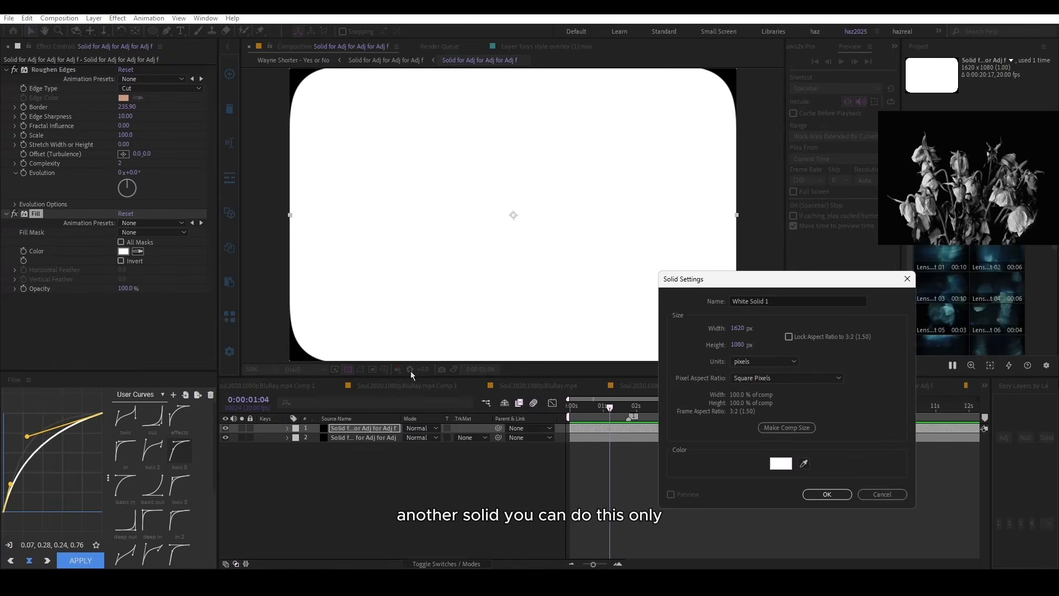
{"action": "left_click", "coordinate": [831, 499]}
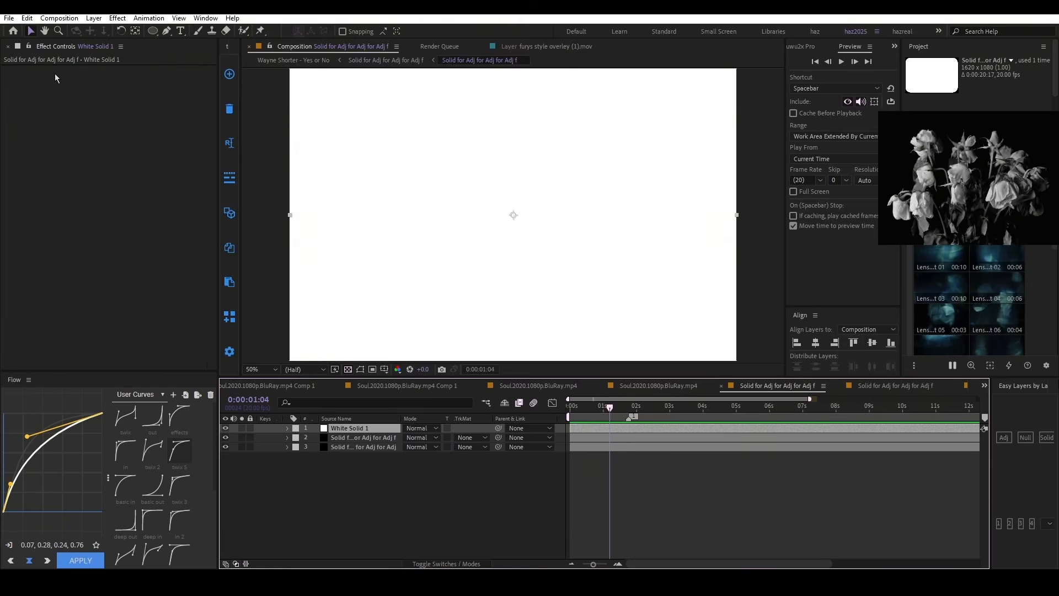
Step: Copy the Roughen Edges effect from the original rounded solid onto White Solid 1 as a demonstration, and delete White Solid 1
{"action": "left_click", "coordinate": [59, 71]}
{"action": "key", "text": "ctrl+c"}
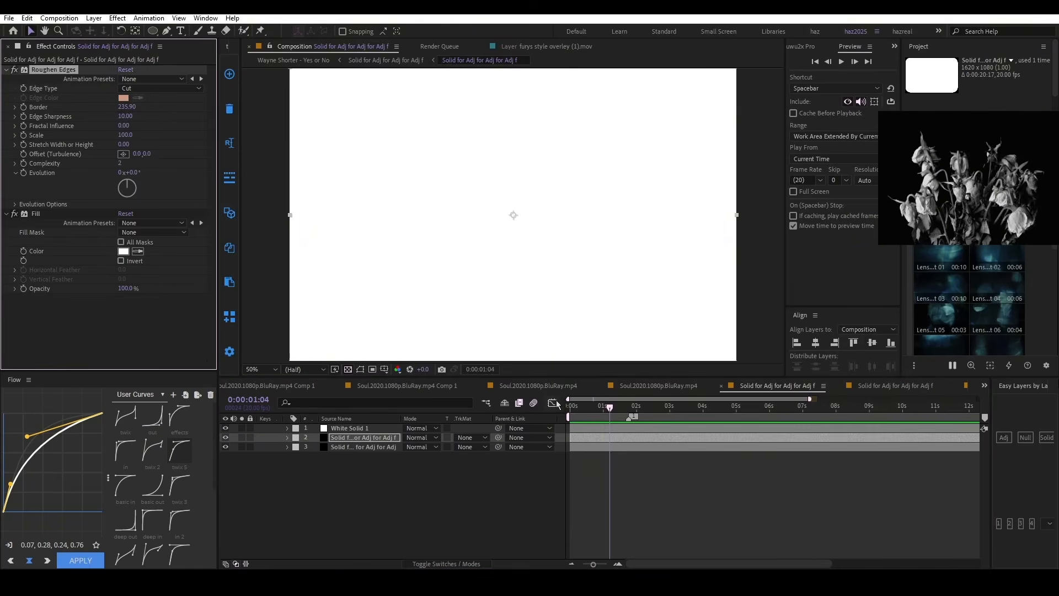
{"action": "left_click", "coordinate": [585, 429]}
{"action": "key", "text": "ctrl+v"}
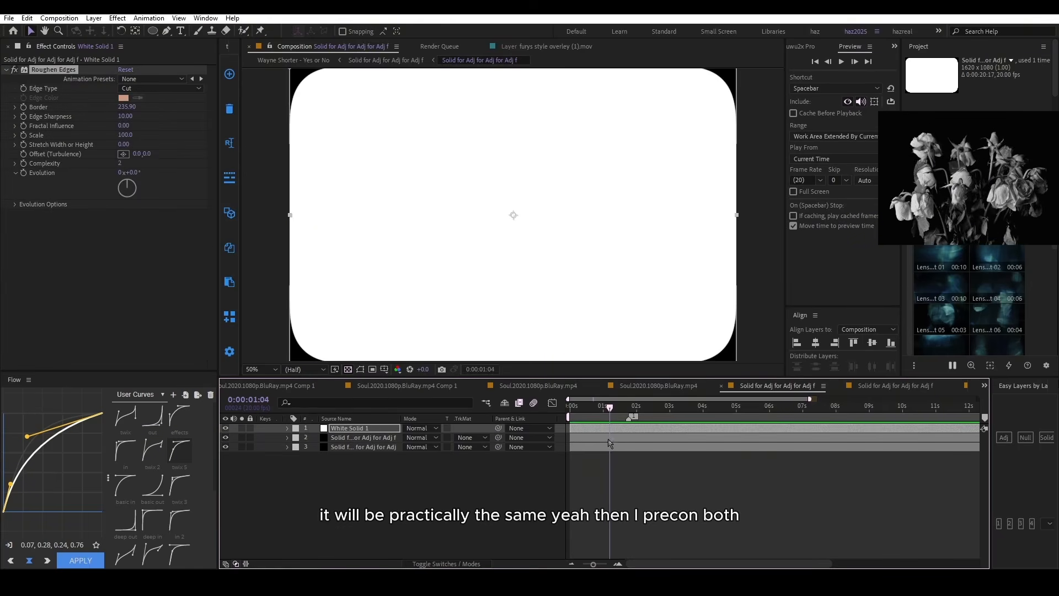
{"action": "key", "text": "Delete"}
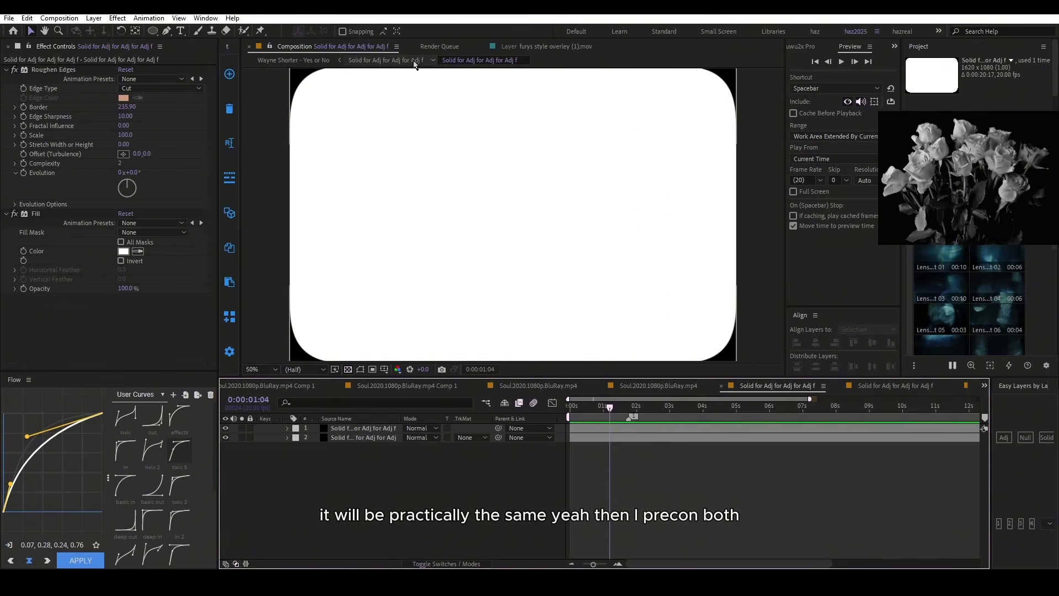
Step: Go back to the intermediate border composition and examine its CC RepeTile, Camera Lens Blur and S_DissolveShake effects
{"action": "left_click", "coordinate": [402, 60]}
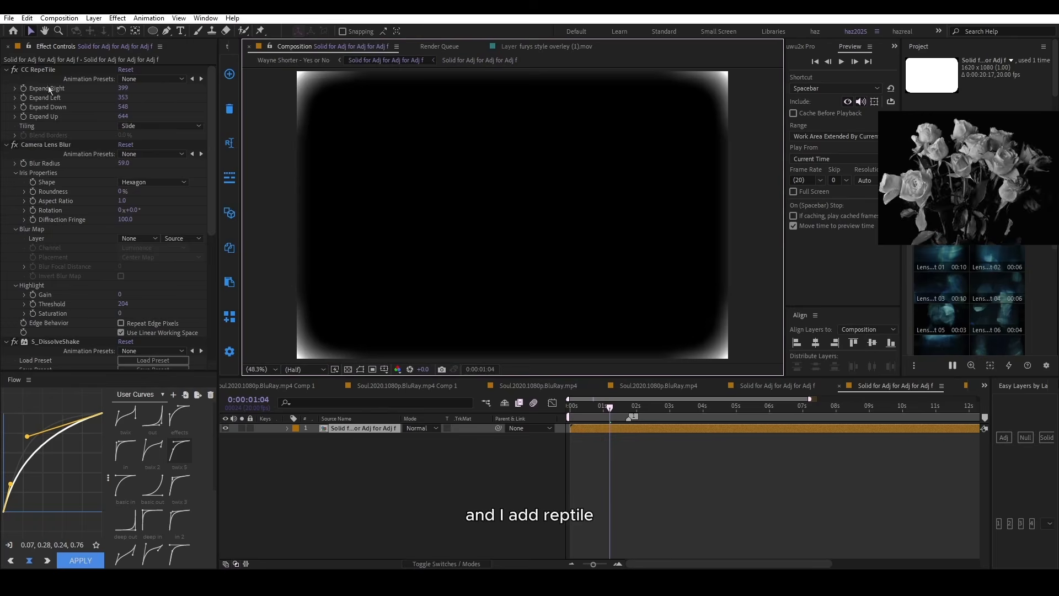
{"action": "left_click", "coordinate": [40, 144]}
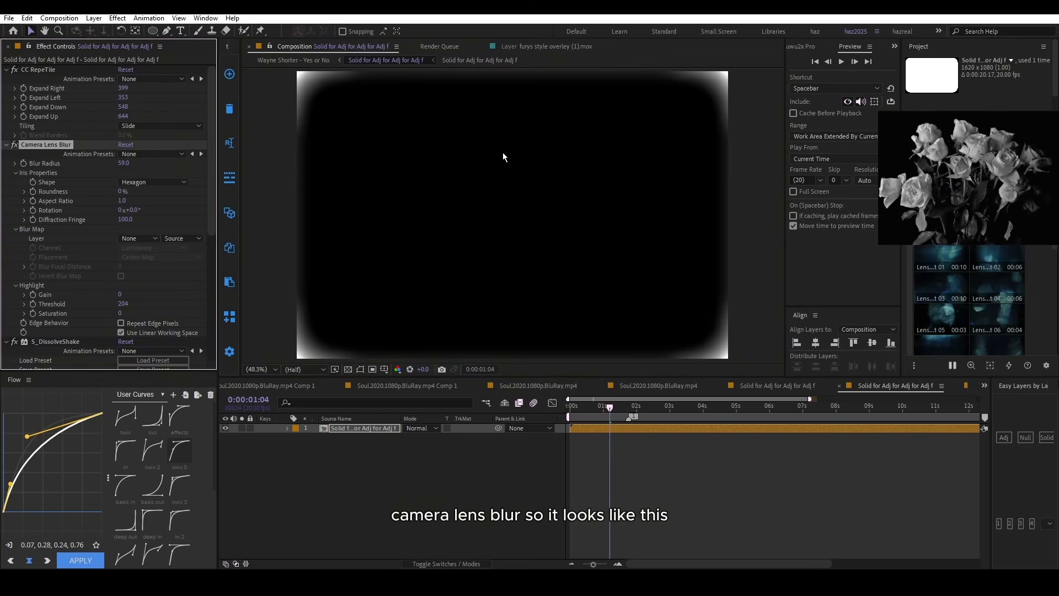
{"action": "scroll", "coordinate": [111, 237], "scroll_direction": "down", "scroll_amount": 3}
{"action": "left_click", "coordinate": [54, 243]}
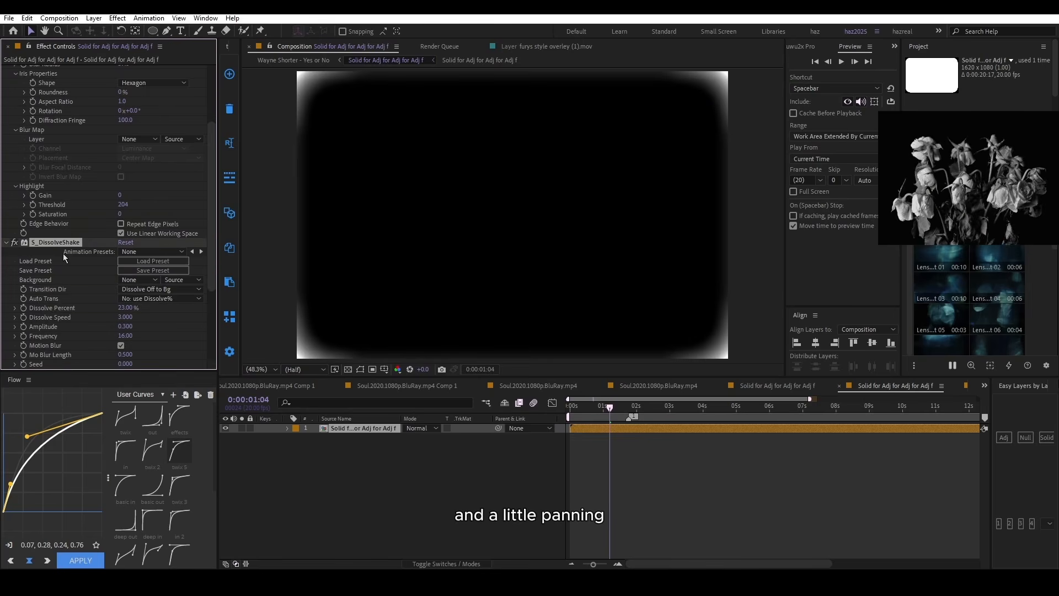
{"action": "scroll", "coordinate": [64, 255], "scroll_direction": "down", "scroll_amount": 2}
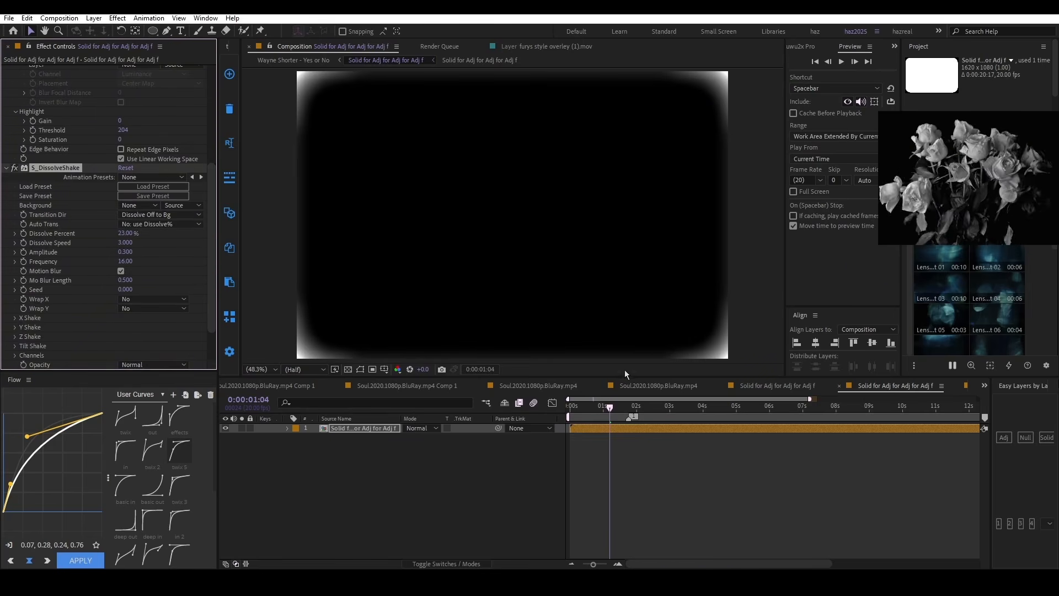
Step: Preview the blurred, shaking border composition from 0:00:00:00
{"action": "left_click_drag", "start_coordinate": [603, 408], "coordinate": [570, 410]}
{"action": "key", "text": "space"}
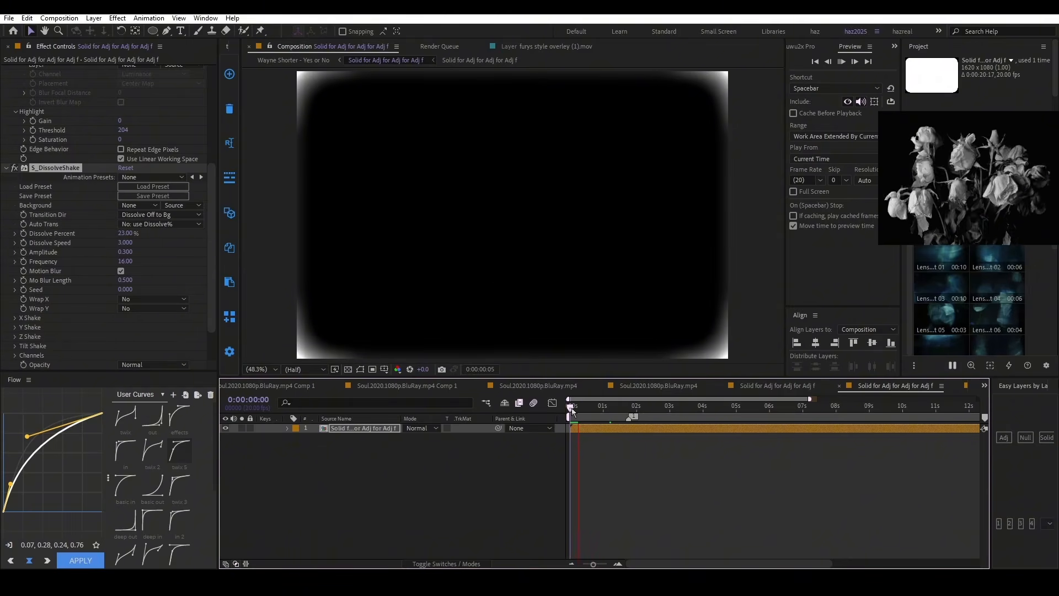
{"action": "key", "text": "space"}
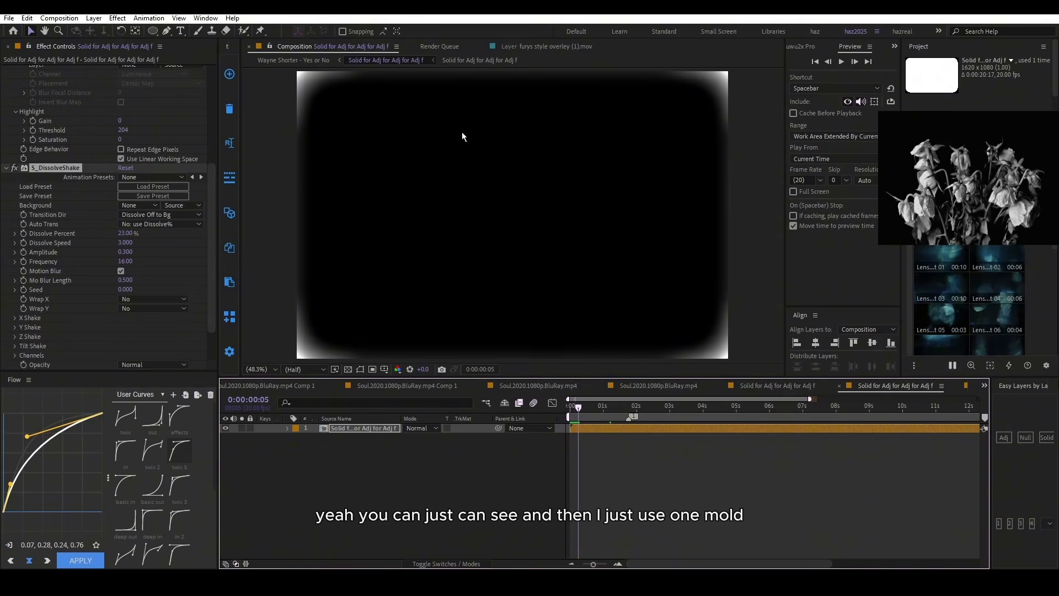
Step: In the main composition at 0:00:01:01, try uni.Unmult below Invert on border layer 2 and restore the original effect order
{"action": "left_click", "coordinate": [323, 60]}
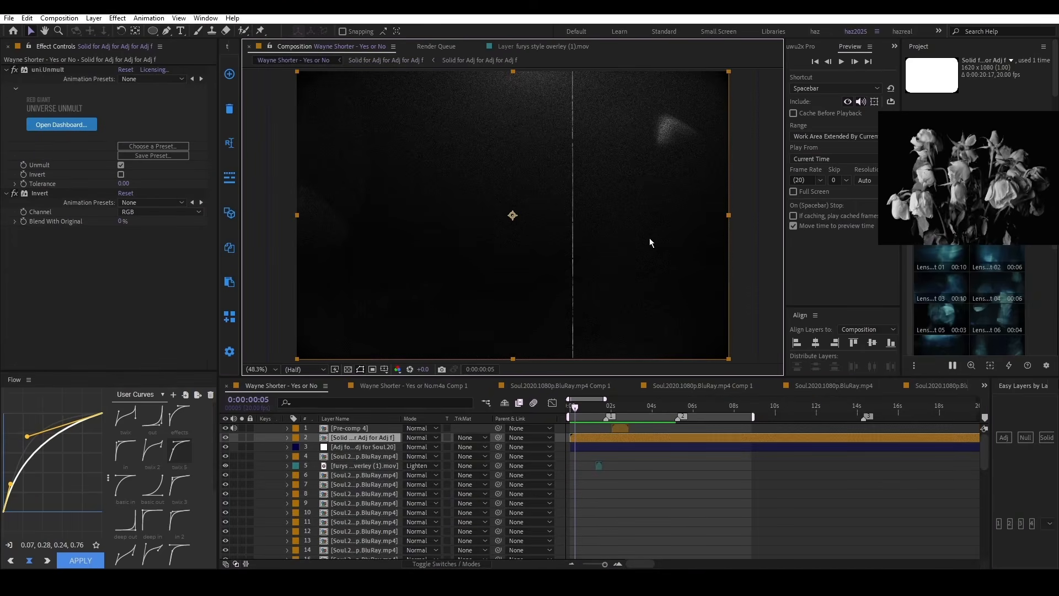
{"action": "left_click_drag", "start_coordinate": [574, 407], "coordinate": [592, 408]}
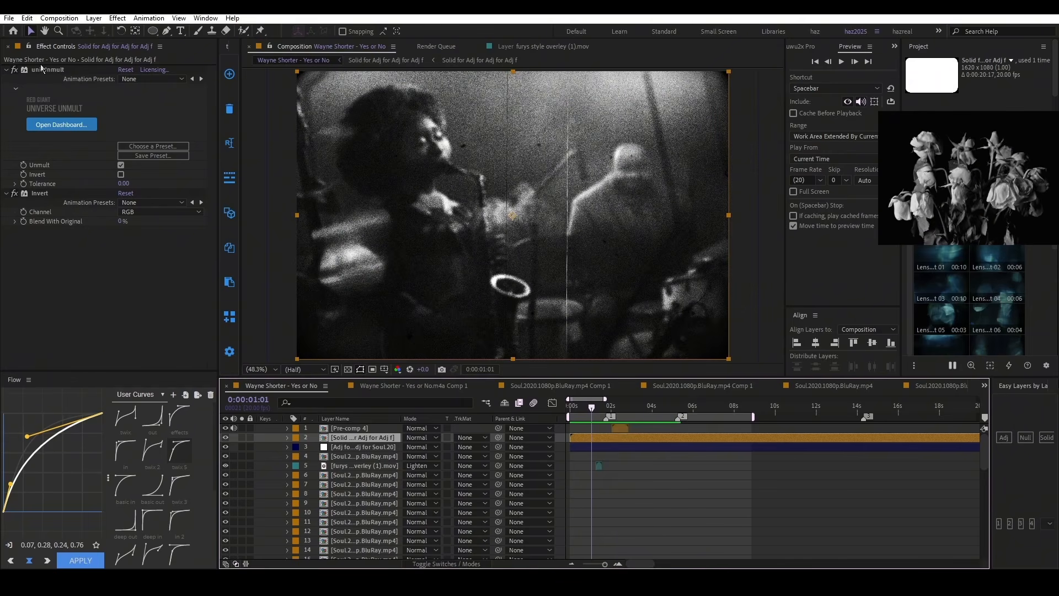
{"action": "left_click_drag", "start_coordinate": [47, 70], "coordinate": [60, 244]}
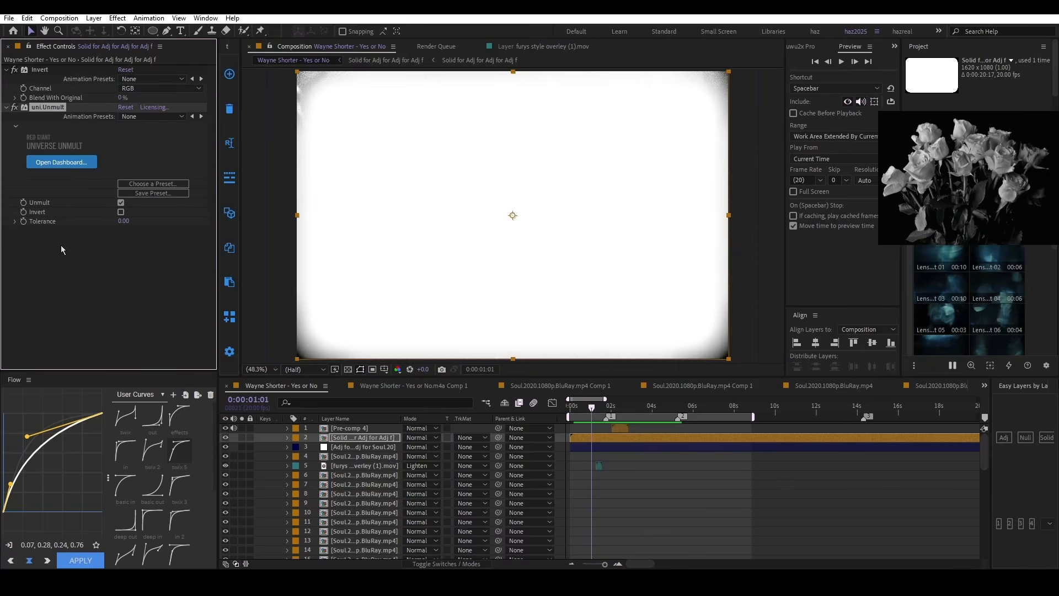
{"action": "left_click_drag", "start_coordinate": [33, 70], "coordinate": [44, 229]}
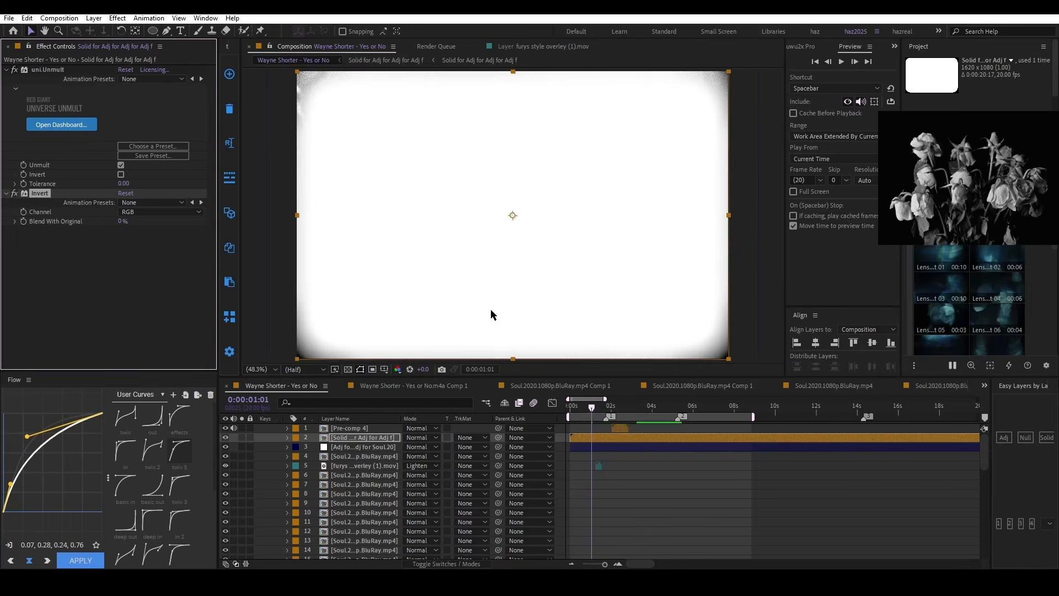
Step: Scrub through the bordered edit and look through the layer stack with its expanded effect properties
{"action": "left_click_drag", "start_coordinate": [590, 412], "coordinate": [623, 444]}
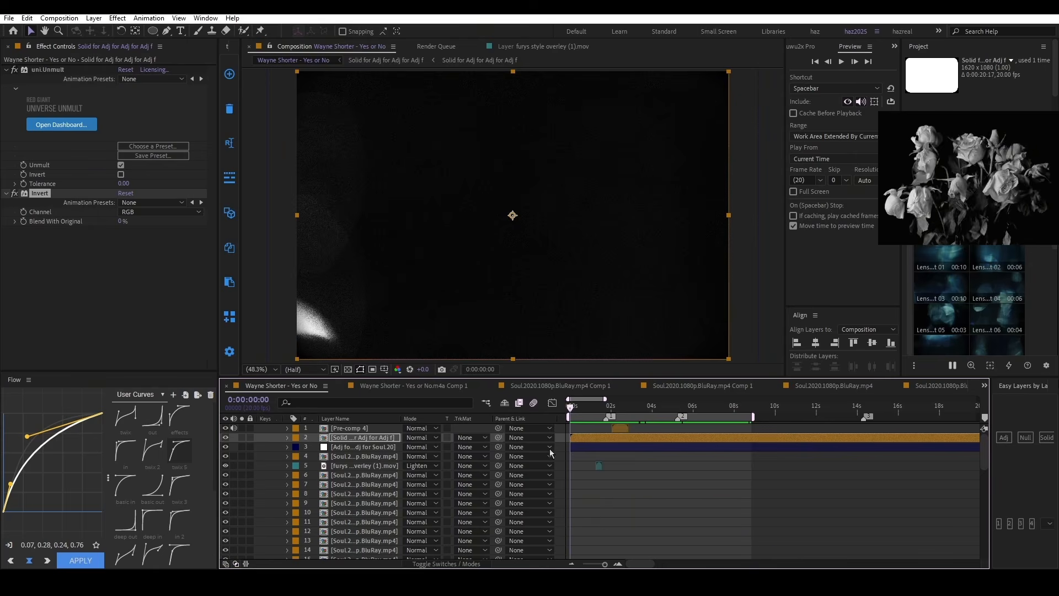
{"action": "scroll", "coordinate": [676, 486], "scroll_direction": "down", "scroll_amount": 10}
{"action": "scroll", "coordinate": [677, 486], "scroll_direction": "up", "scroll_amount": 2}
{"action": "left_click", "coordinate": [640, 476]}
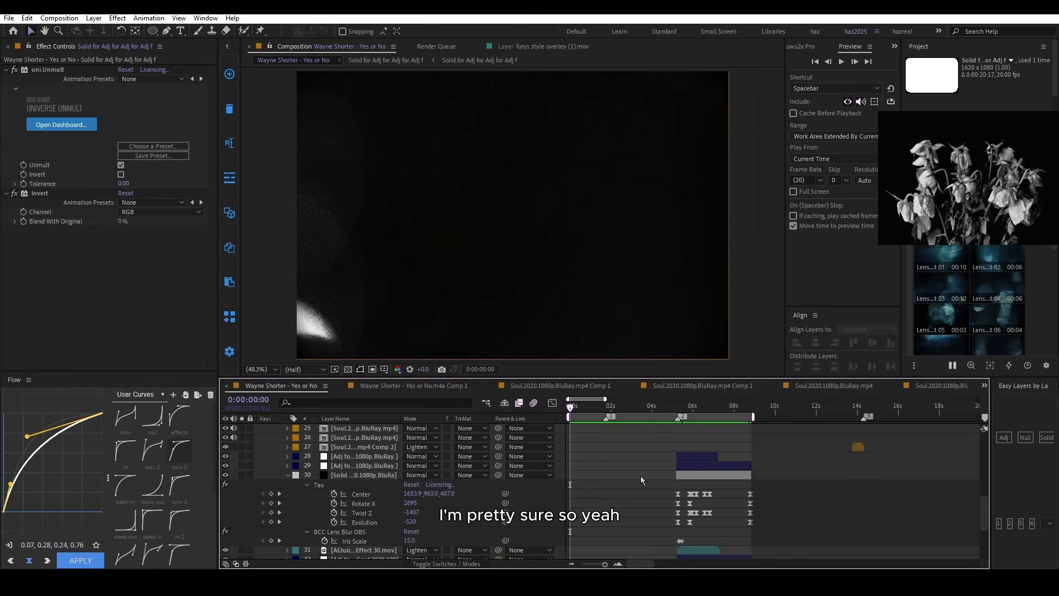
{"action": "scroll", "coordinate": [640, 475], "scroll_direction": "up", "scroll_amount": 10}
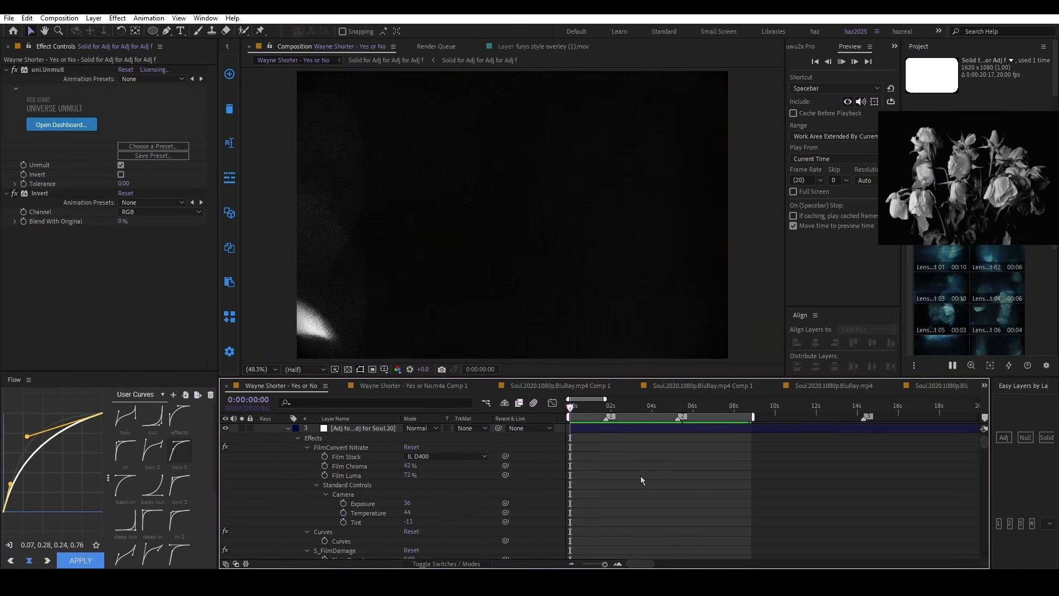
Step: Preview the edit from the start of the main composition and collapse the expanded layer properties
{"action": "key", "text": "space"}
{"action": "key", "text": "u"}
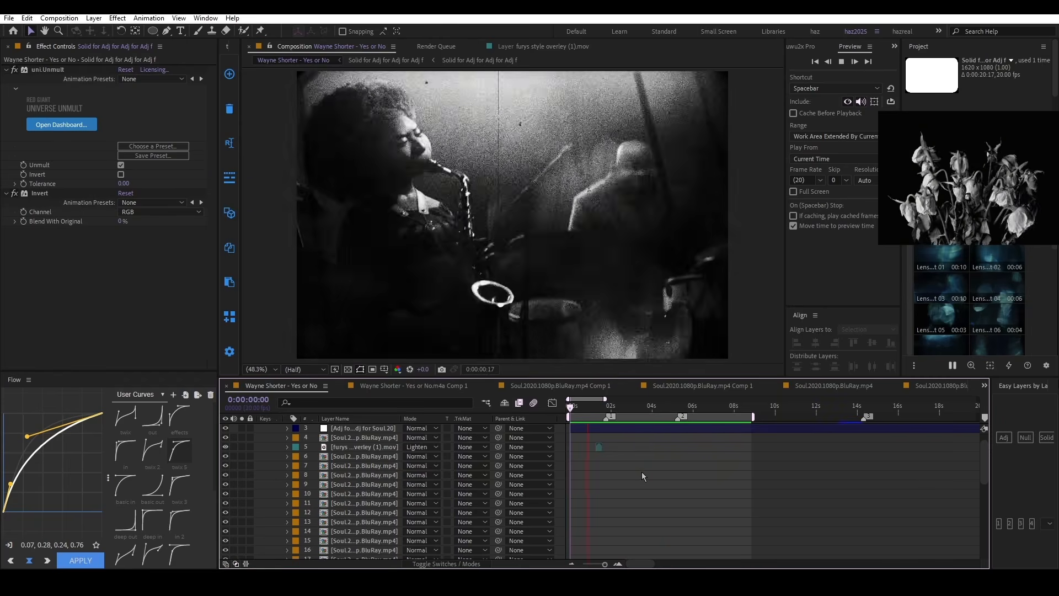
{"action": "key", "text": "space"}
Step: Extend the work area to the end of the MUSIC layer at about 20 seconds and preview the whole edit
{"action": "scroll", "coordinate": [812, 475], "scroll_direction": "down", "scroll_amount": 2}
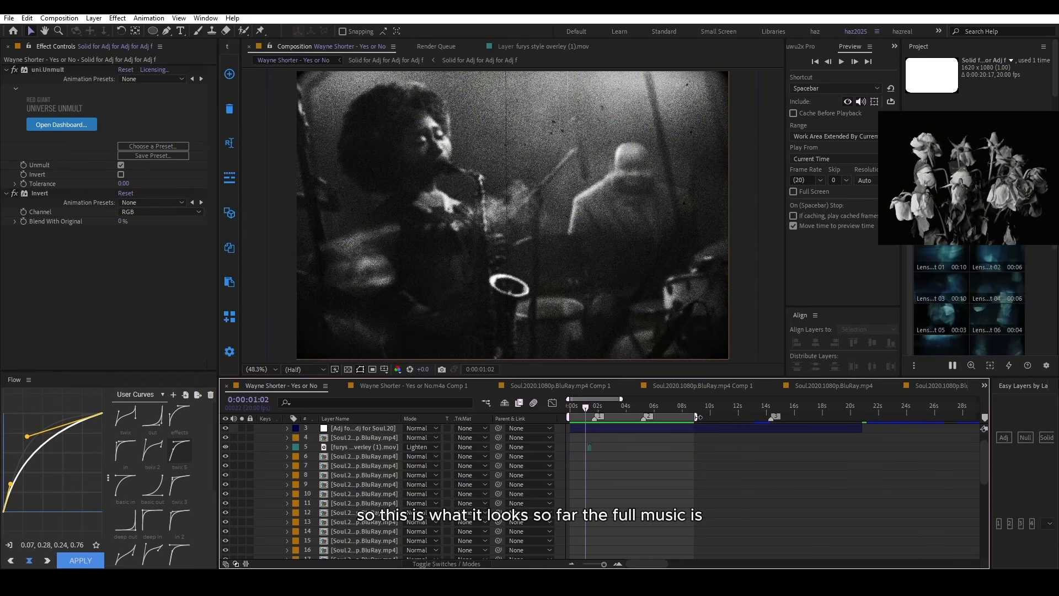
{"action": "left_click_drag", "start_coordinate": [697, 416], "coordinate": [861, 417]}
{"action": "key", "text": "space"}
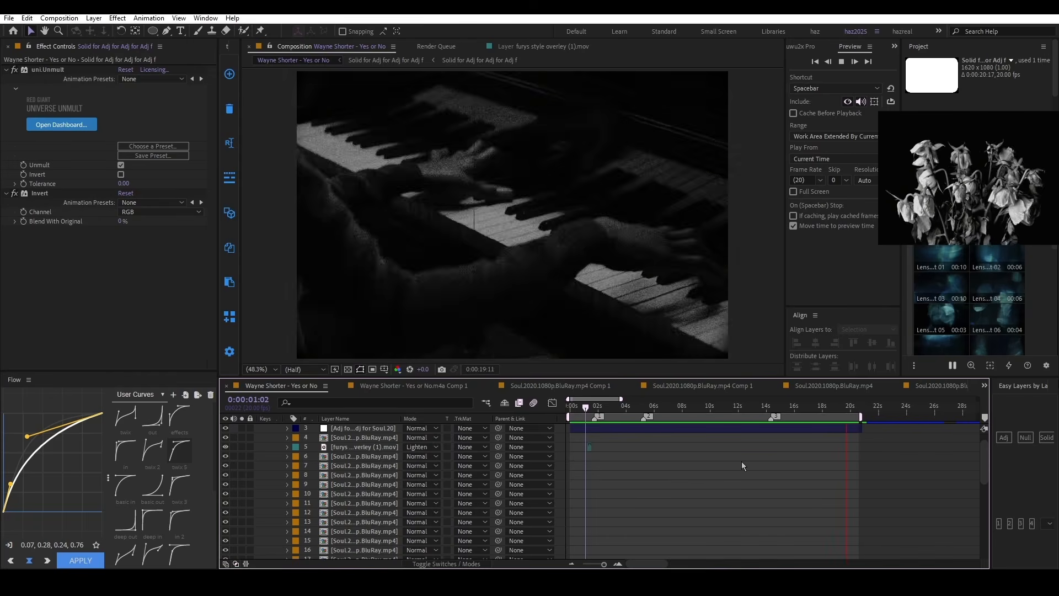
{"action": "key", "text": "space"}
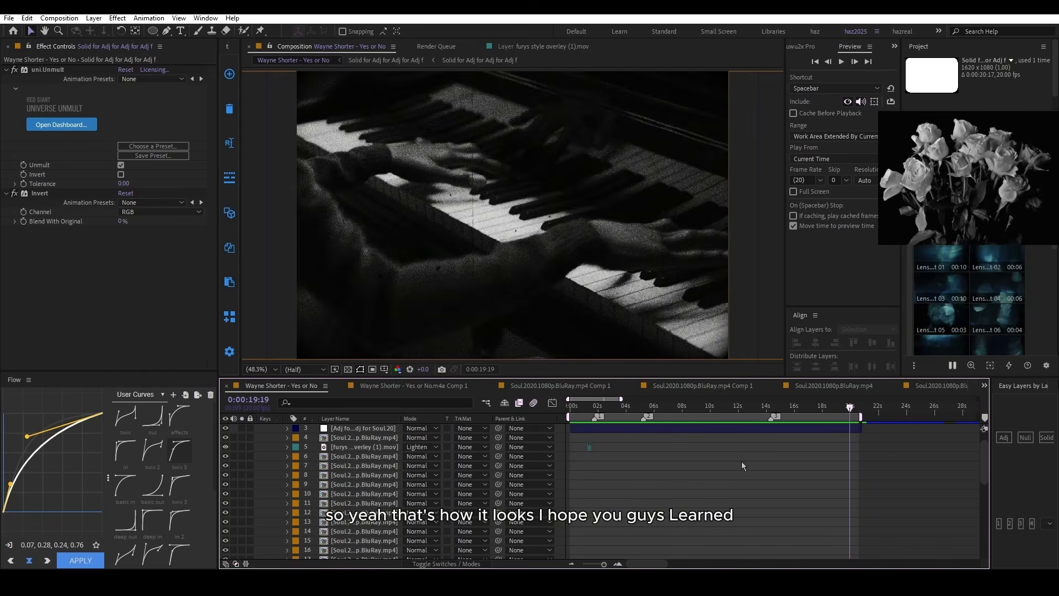
Step: Replay the opening saxophone shot from the beginning of the edit up to 0:00:00:19
{"action": "left_click", "coordinate": [569, 409]}
{"action": "key", "text": "space"}
{"action": "key", "text": "space"}
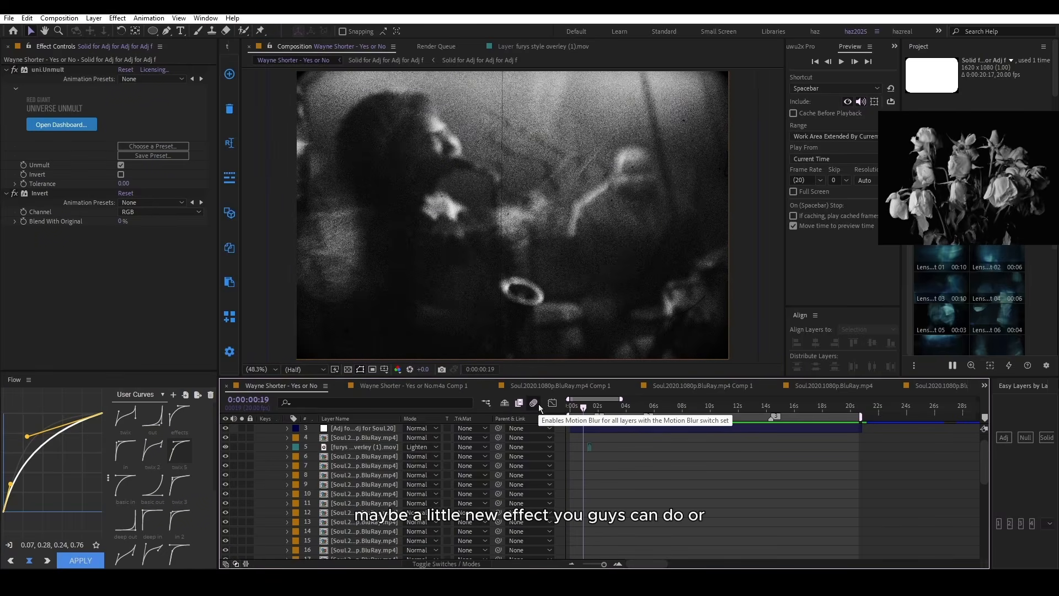
Step: Review the lower layers of the edit at 0:00:01:18 and select Pre-comp 3 in layer 37
{"action": "left_click", "coordinate": [573, 408]}
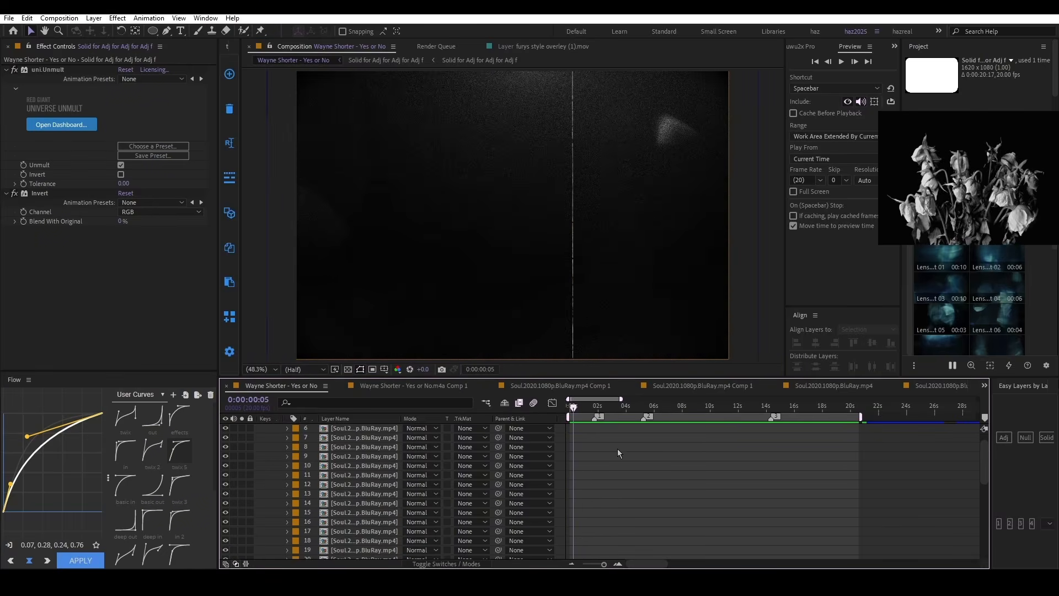
{"action": "scroll", "coordinate": [617, 449], "scroll_direction": "down", "scroll_amount": 8}
{"action": "left_click", "coordinate": [594, 411]}
{"action": "left_click", "coordinate": [597, 411]}
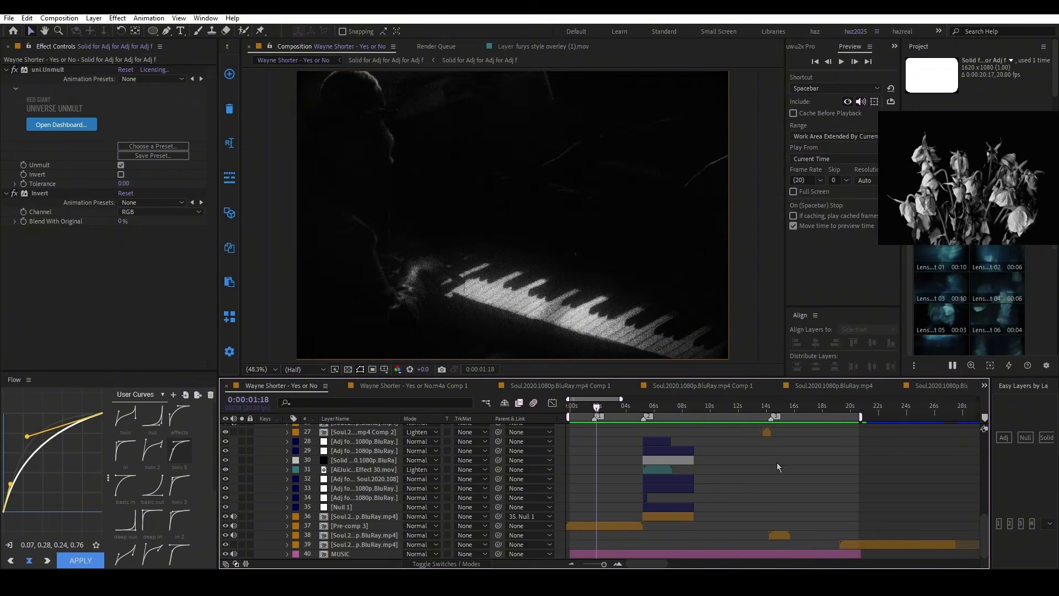
{"action": "left_click", "coordinate": [601, 524]}
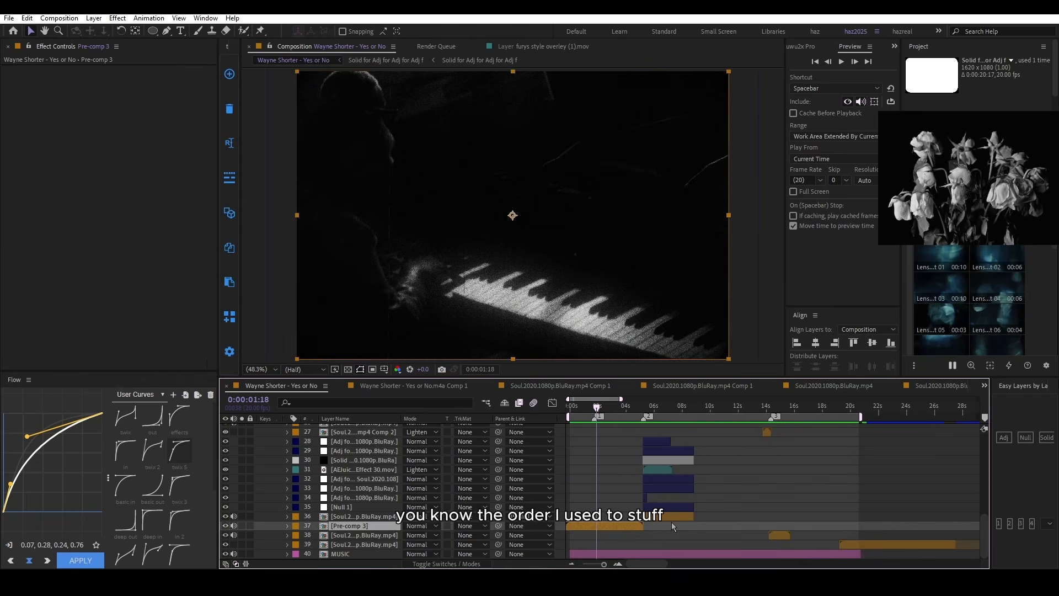
Step: Scrub back to the start of the edit at 0:00:00:00 and switch to OBS
{"action": "left_click", "coordinate": [638, 407]}
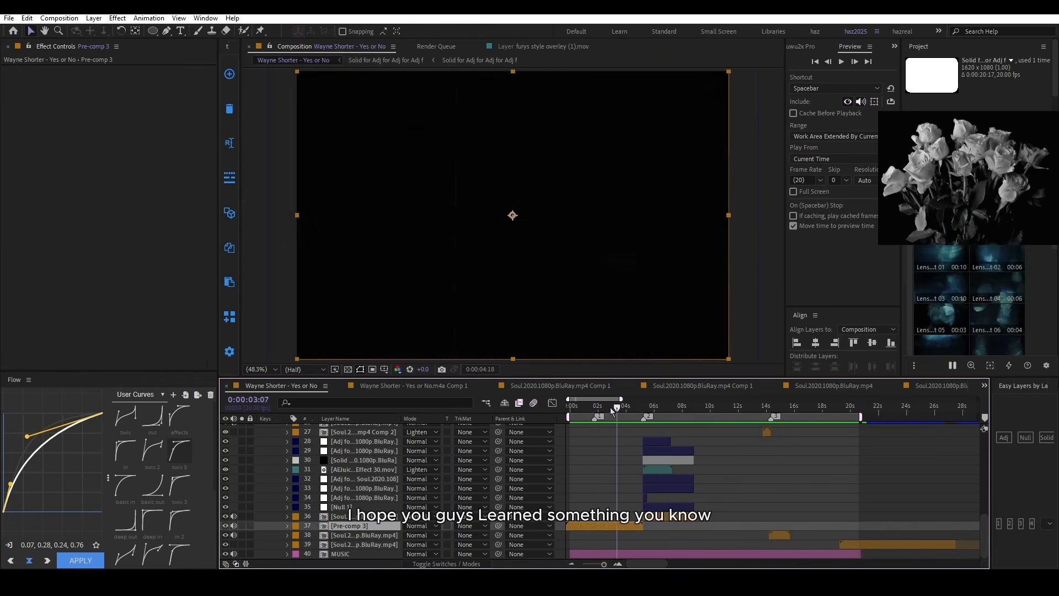
{"action": "left_click_drag", "start_coordinate": [612, 409], "coordinate": [568, 413]}
{"action": "left_click", "coordinate": [750, 582]}
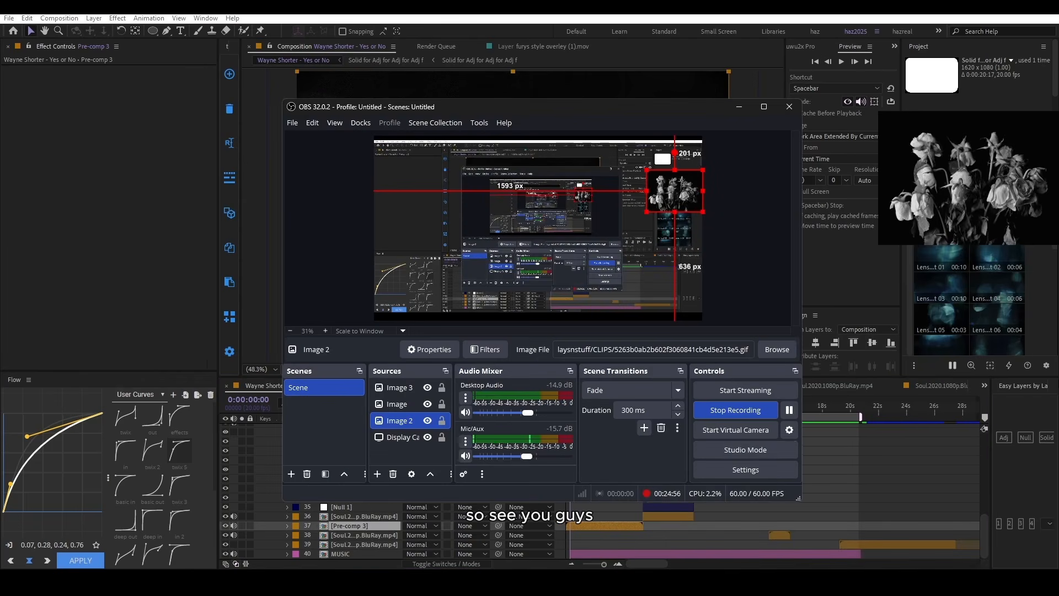